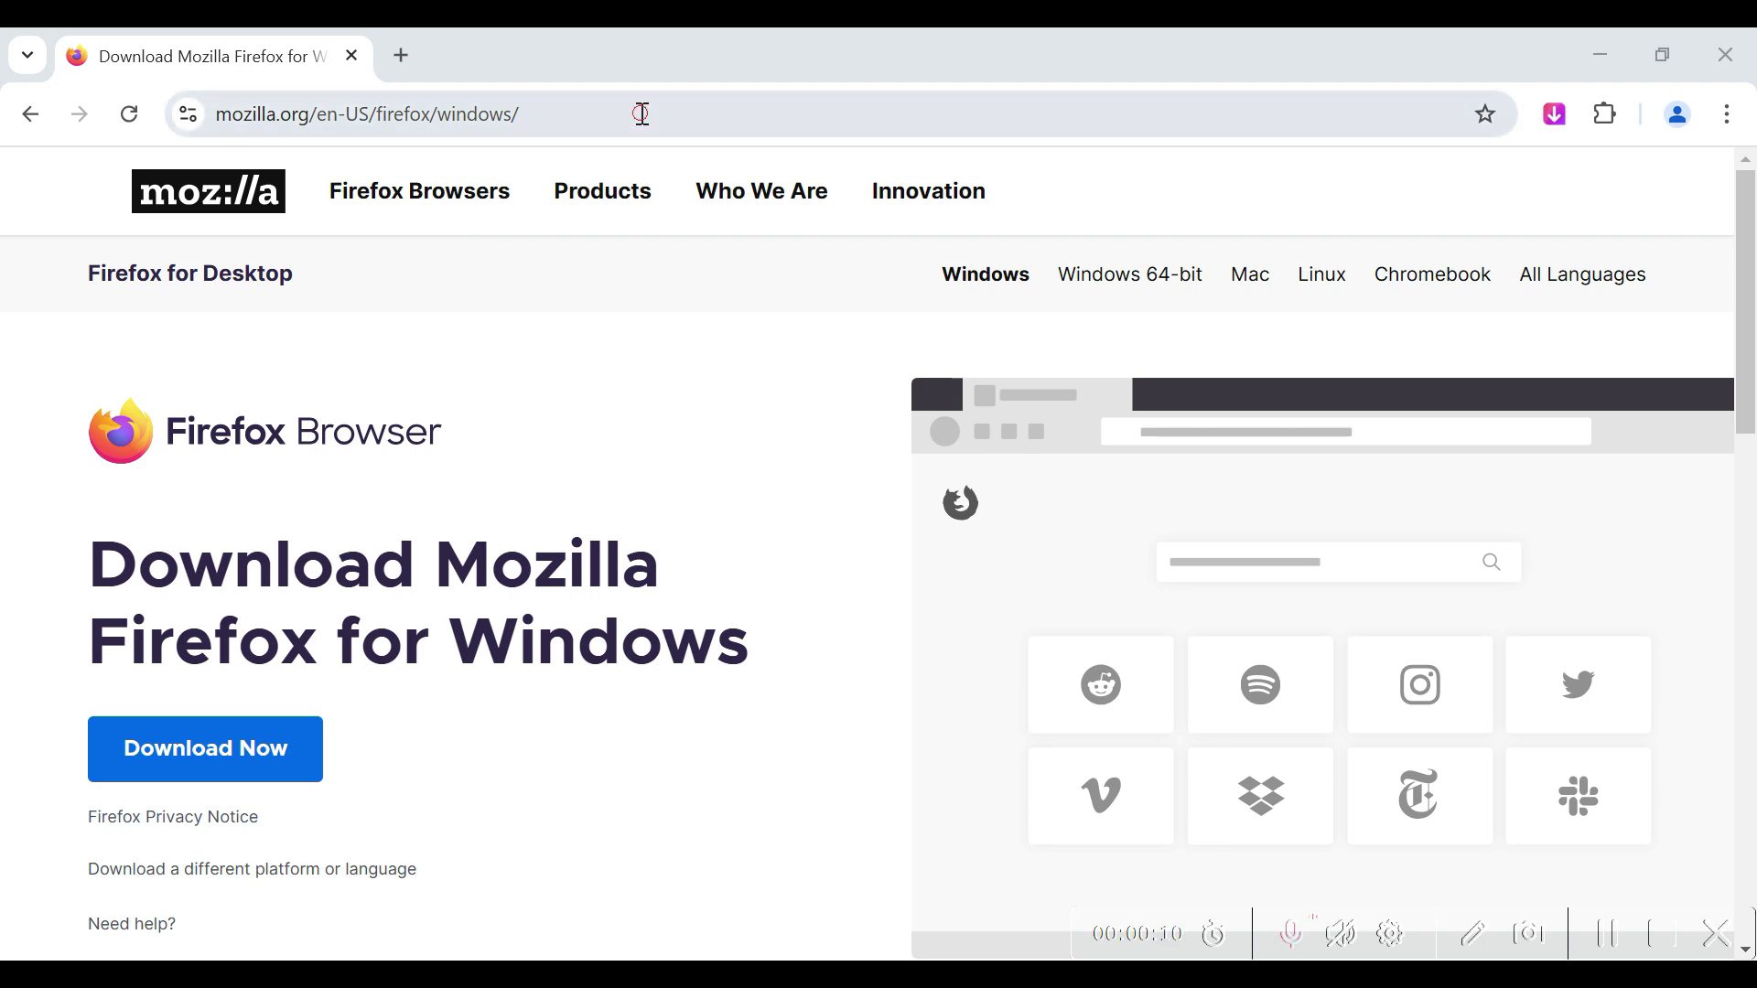
Download the Firefox installer for Windows from the Mozilla page and show the downloaded file in its folder.
left_click(708, 112)
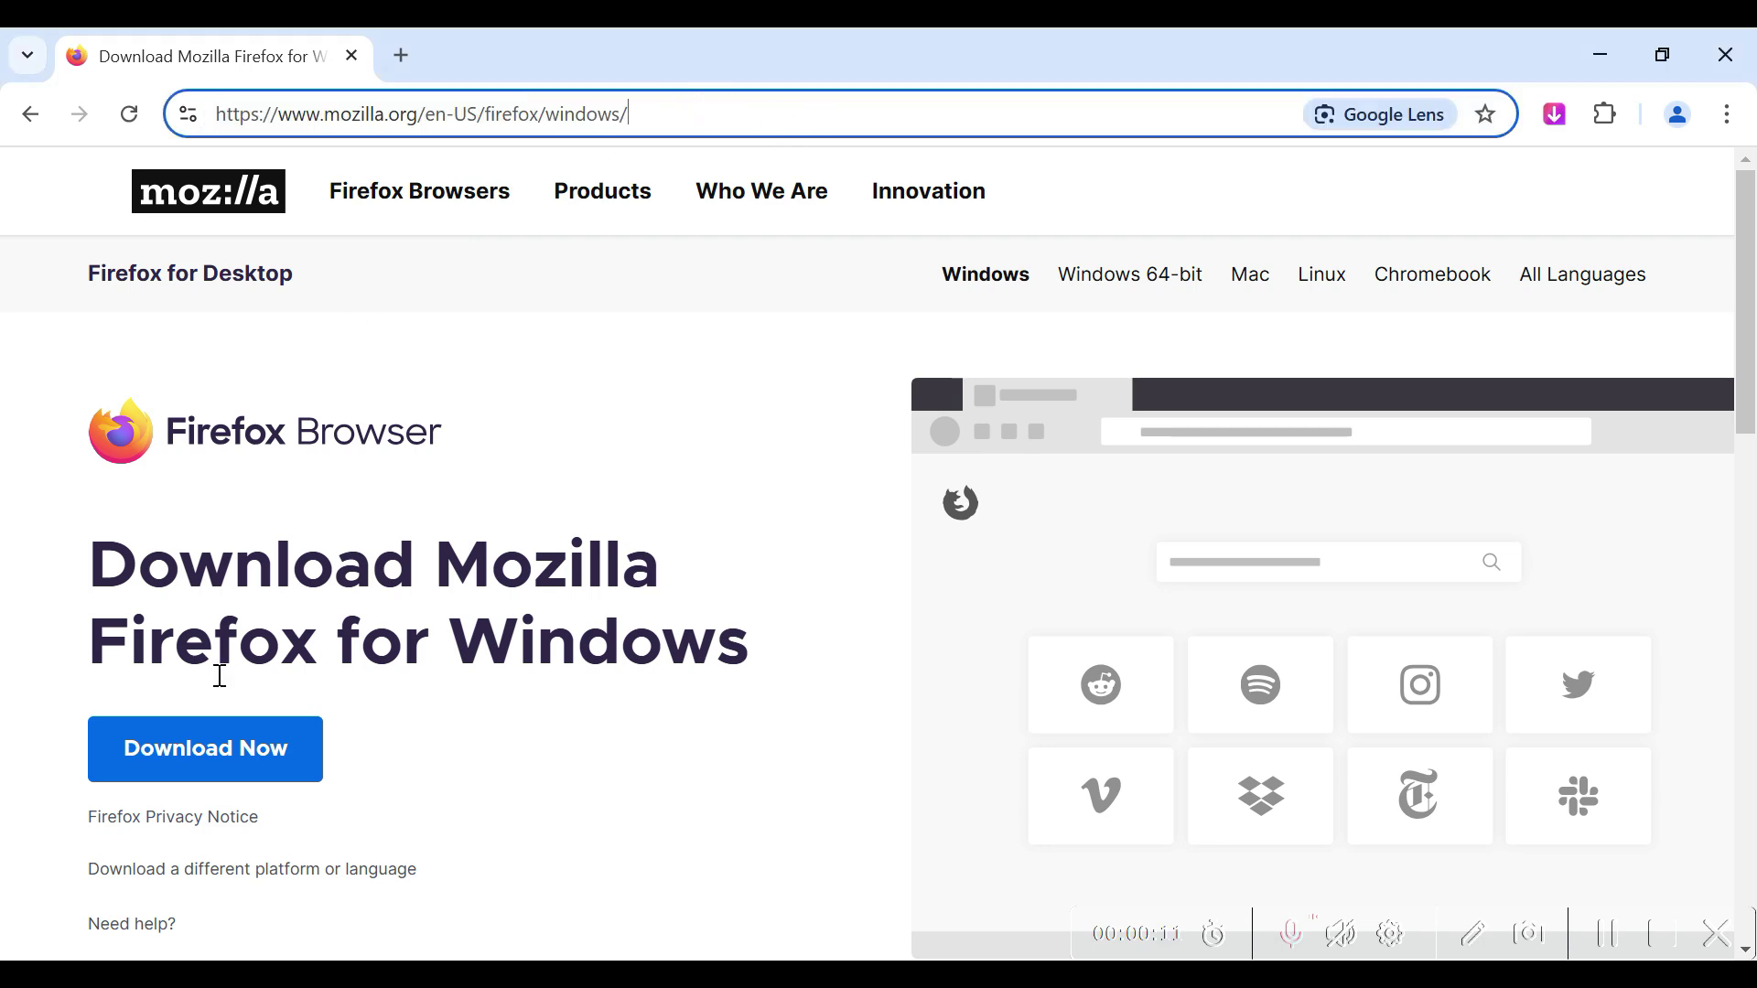
left_click(272, 771)
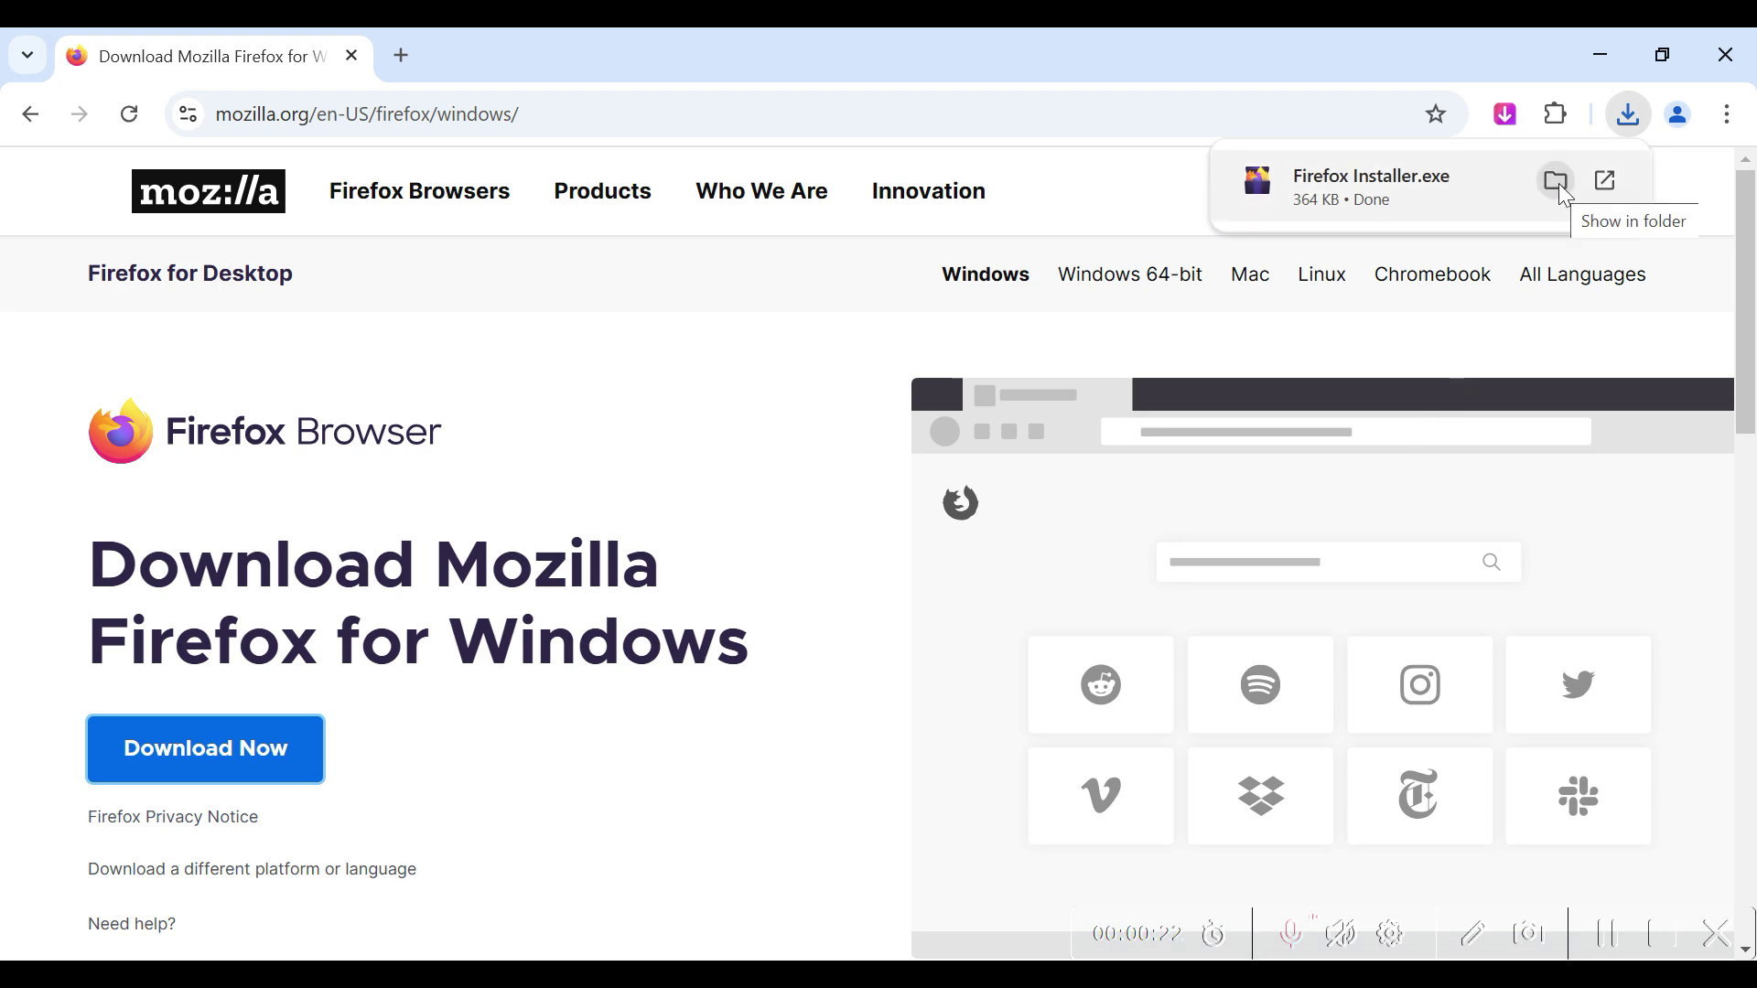
left_click(1557, 182)
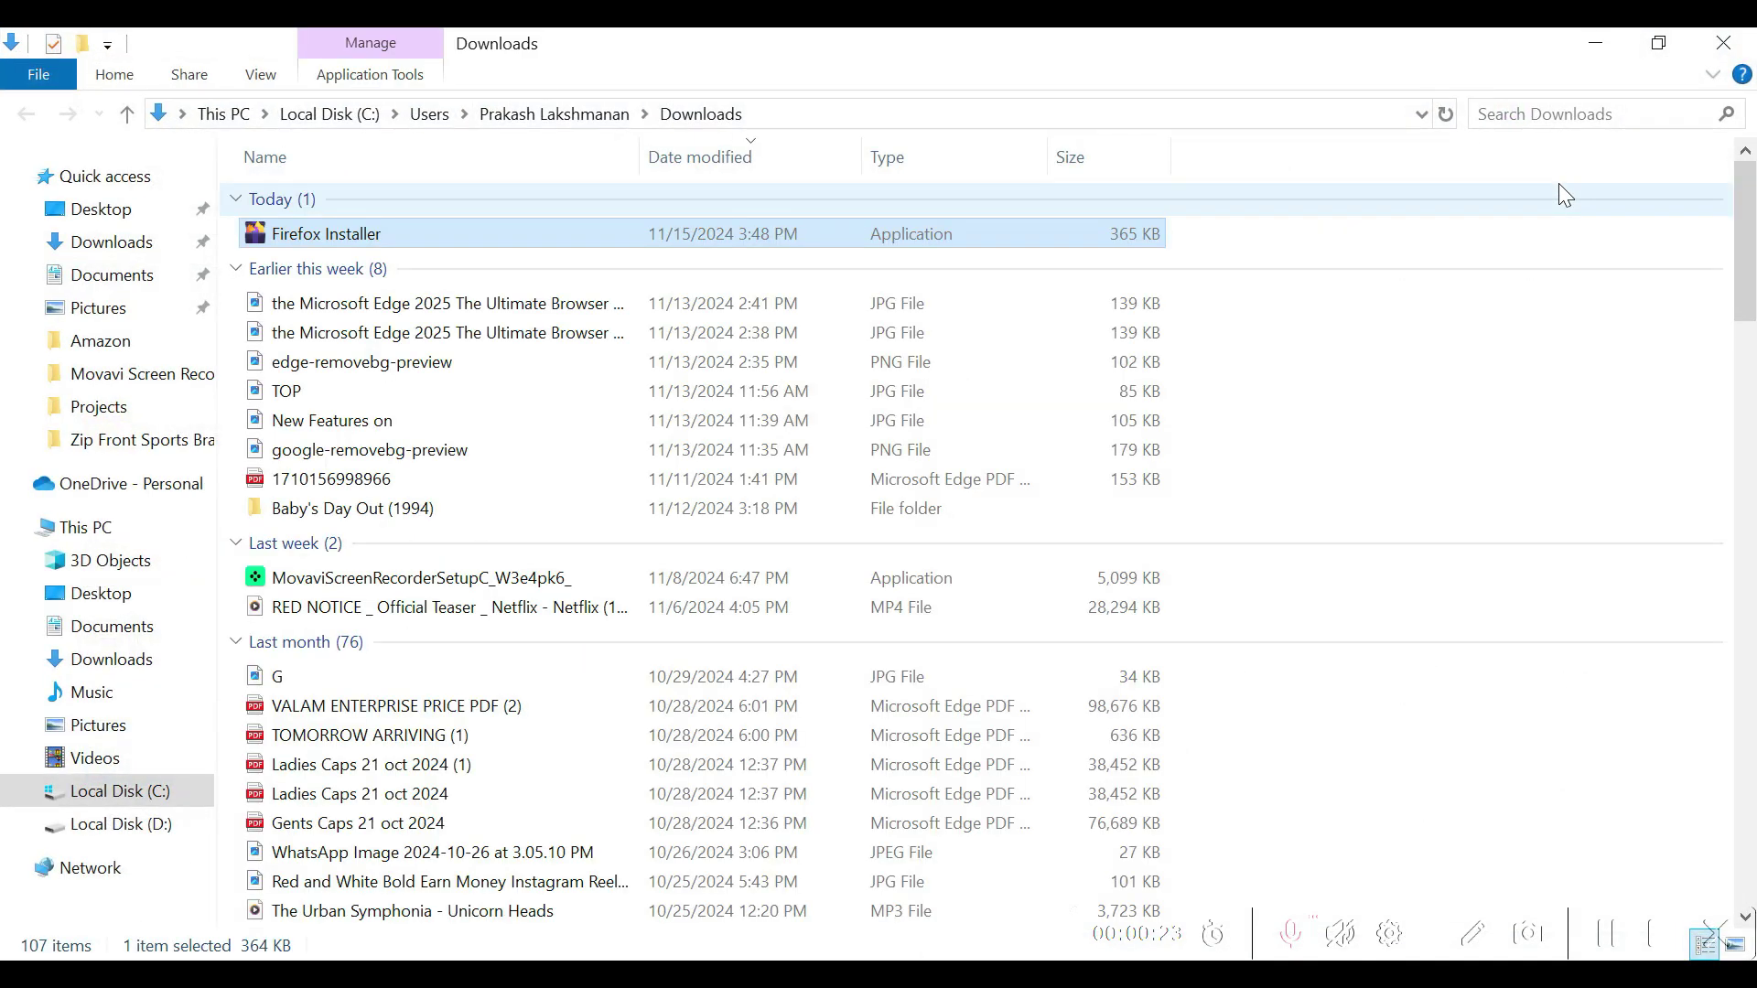
Run Firefox Installer as administrator, allow it to make changes, and minimize the Downloads folder window.
double_click(366, 240)
right_click(366, 239)
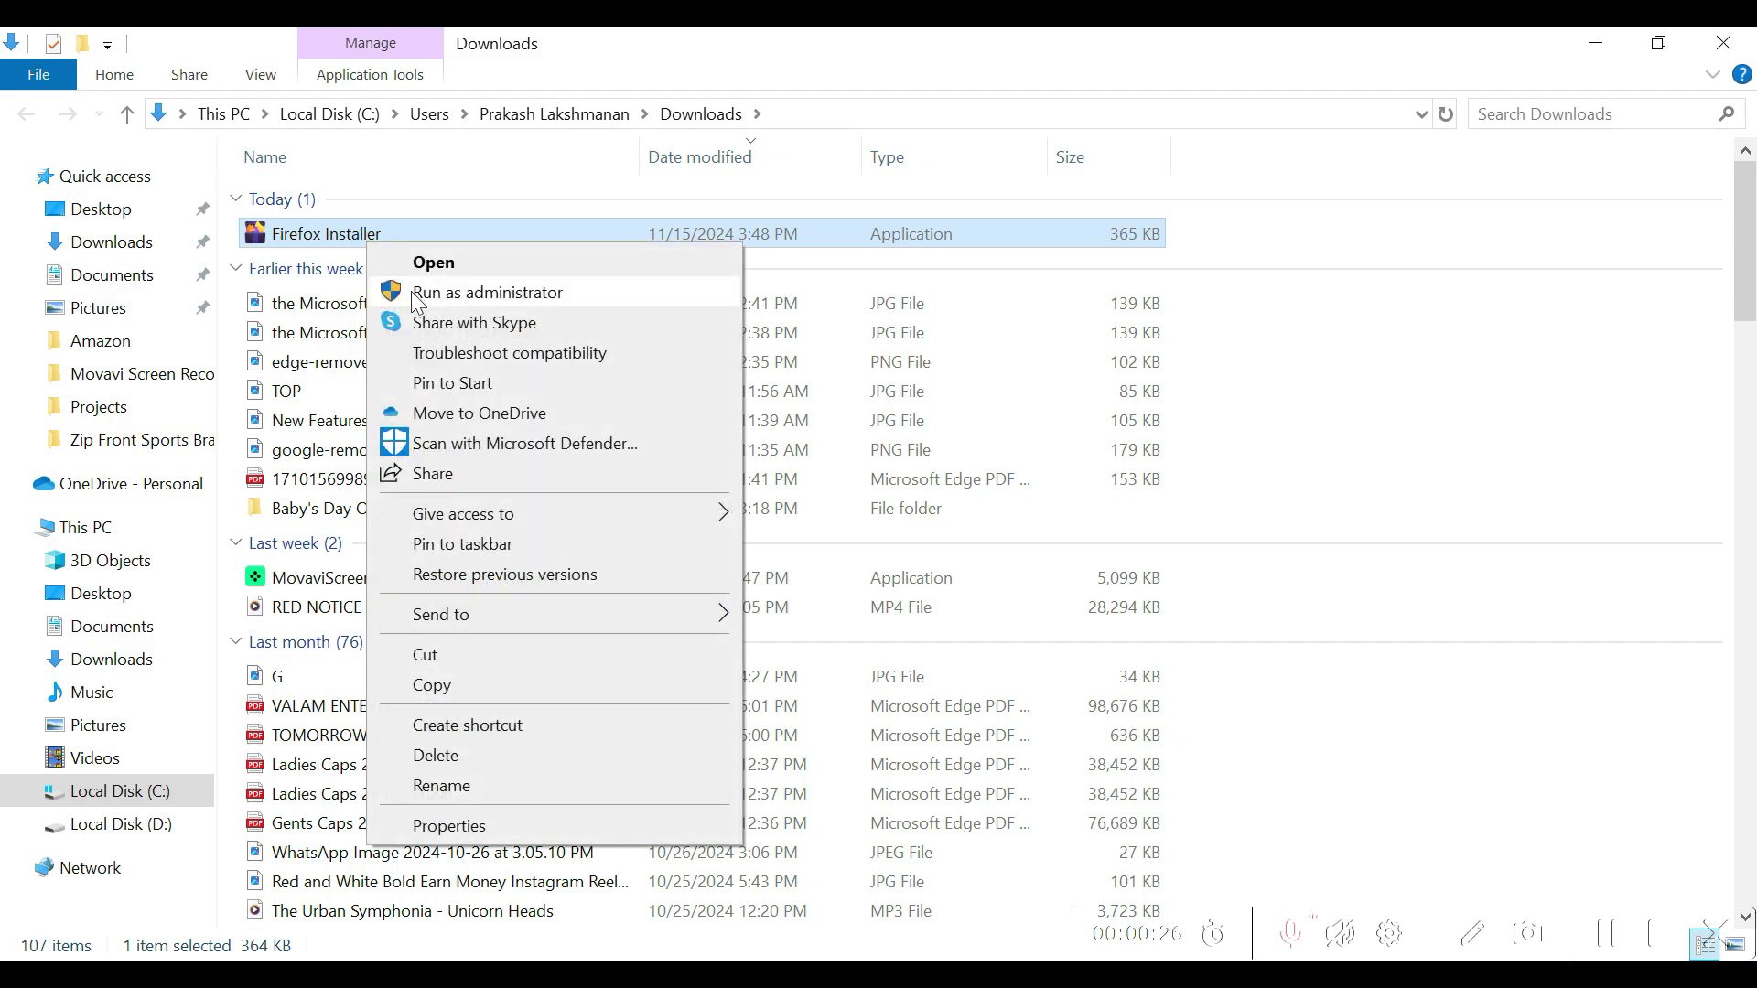
left_click(426, 294)
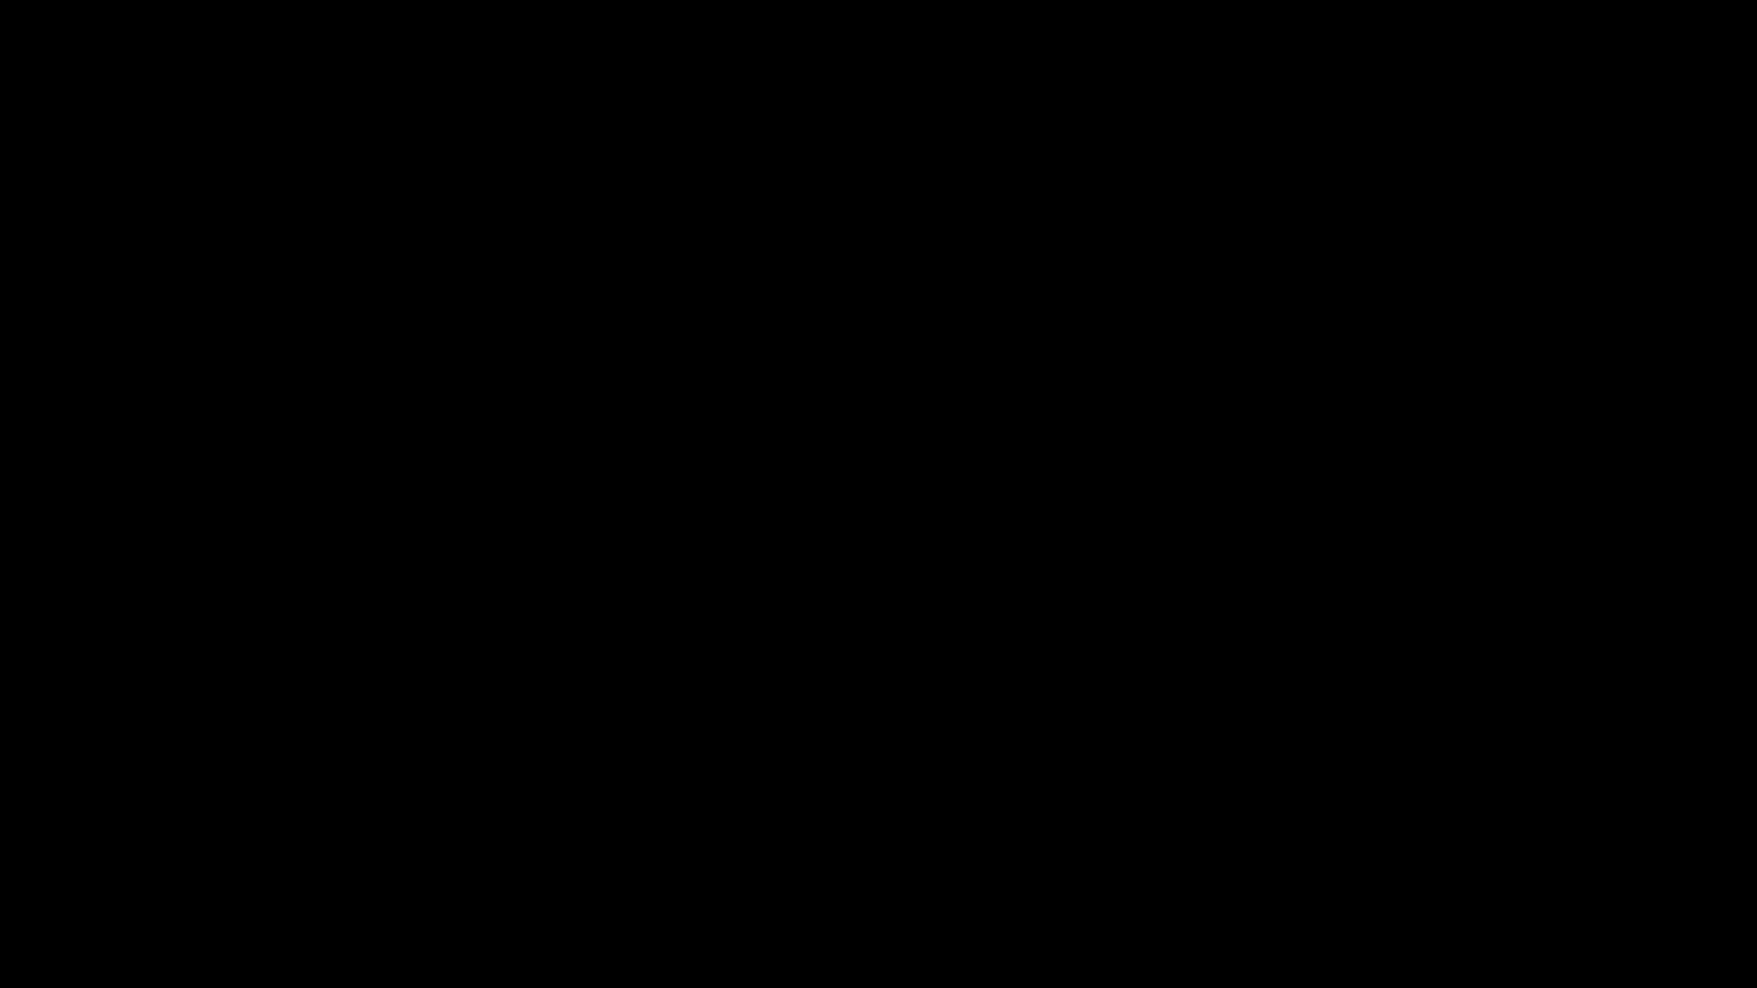
left_click(717, 706)
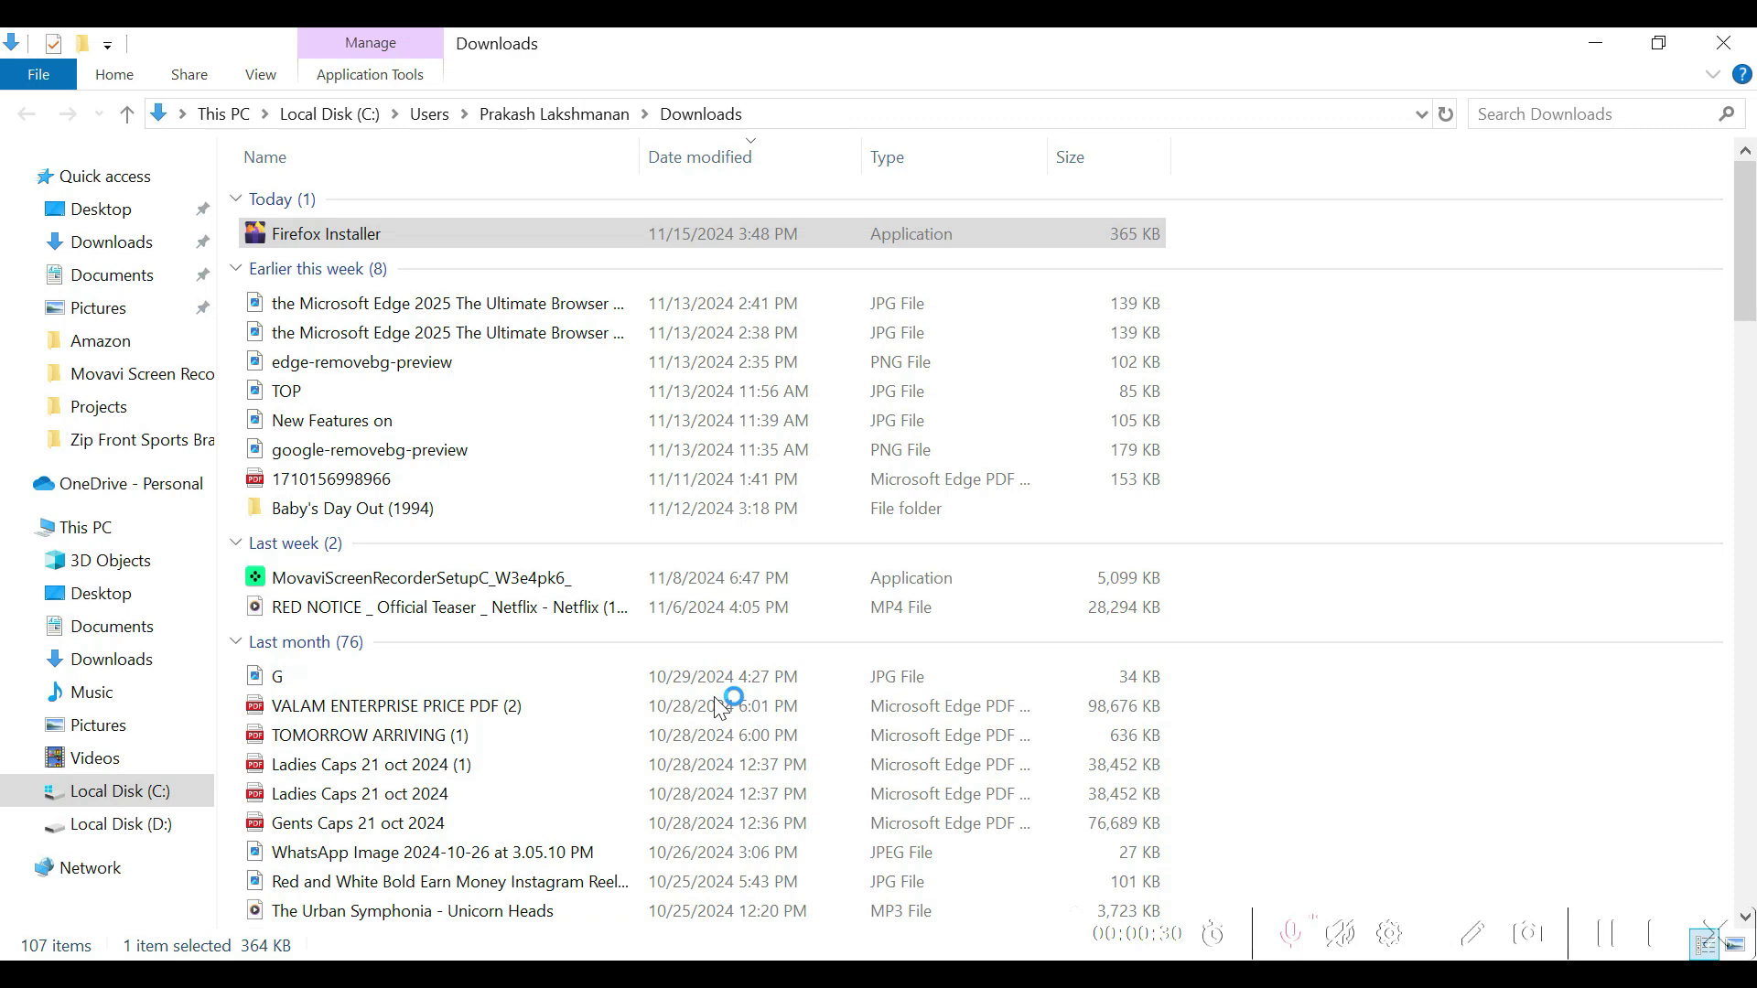
left_click(1595, 43)
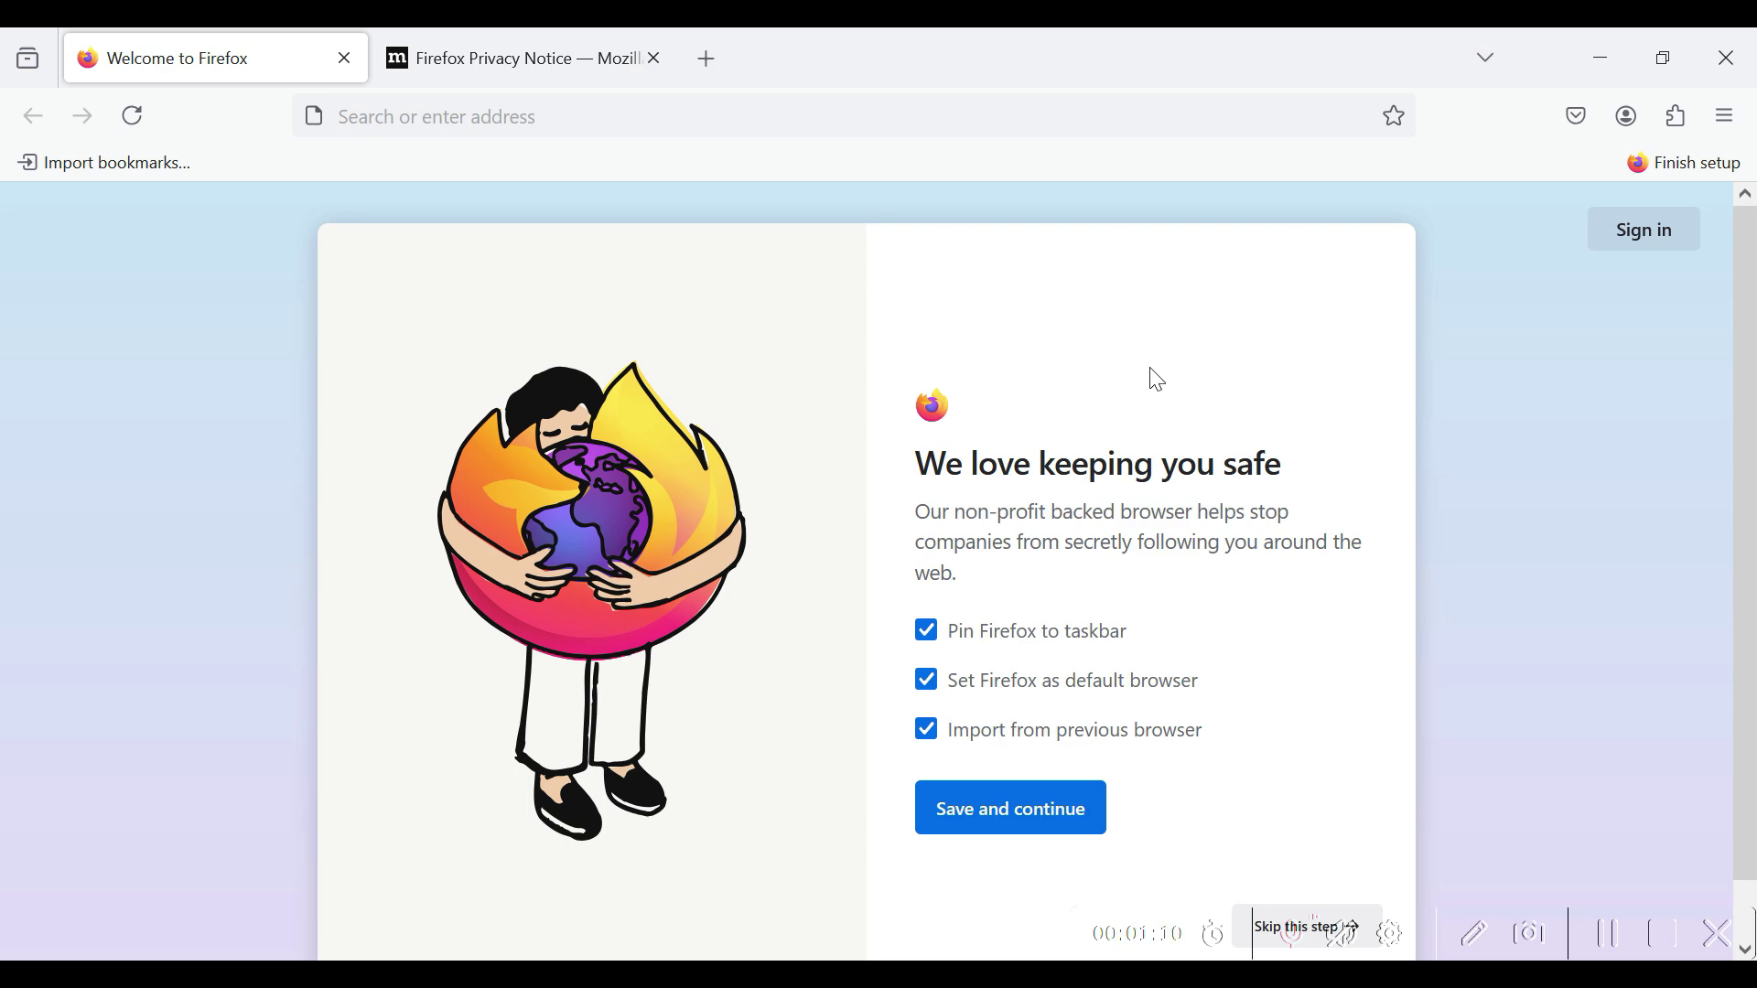
Close the Firefox Privacy Notice page, keeping Welcome to Firefox open.
left_click(451, 55)
left_click(278, 53)
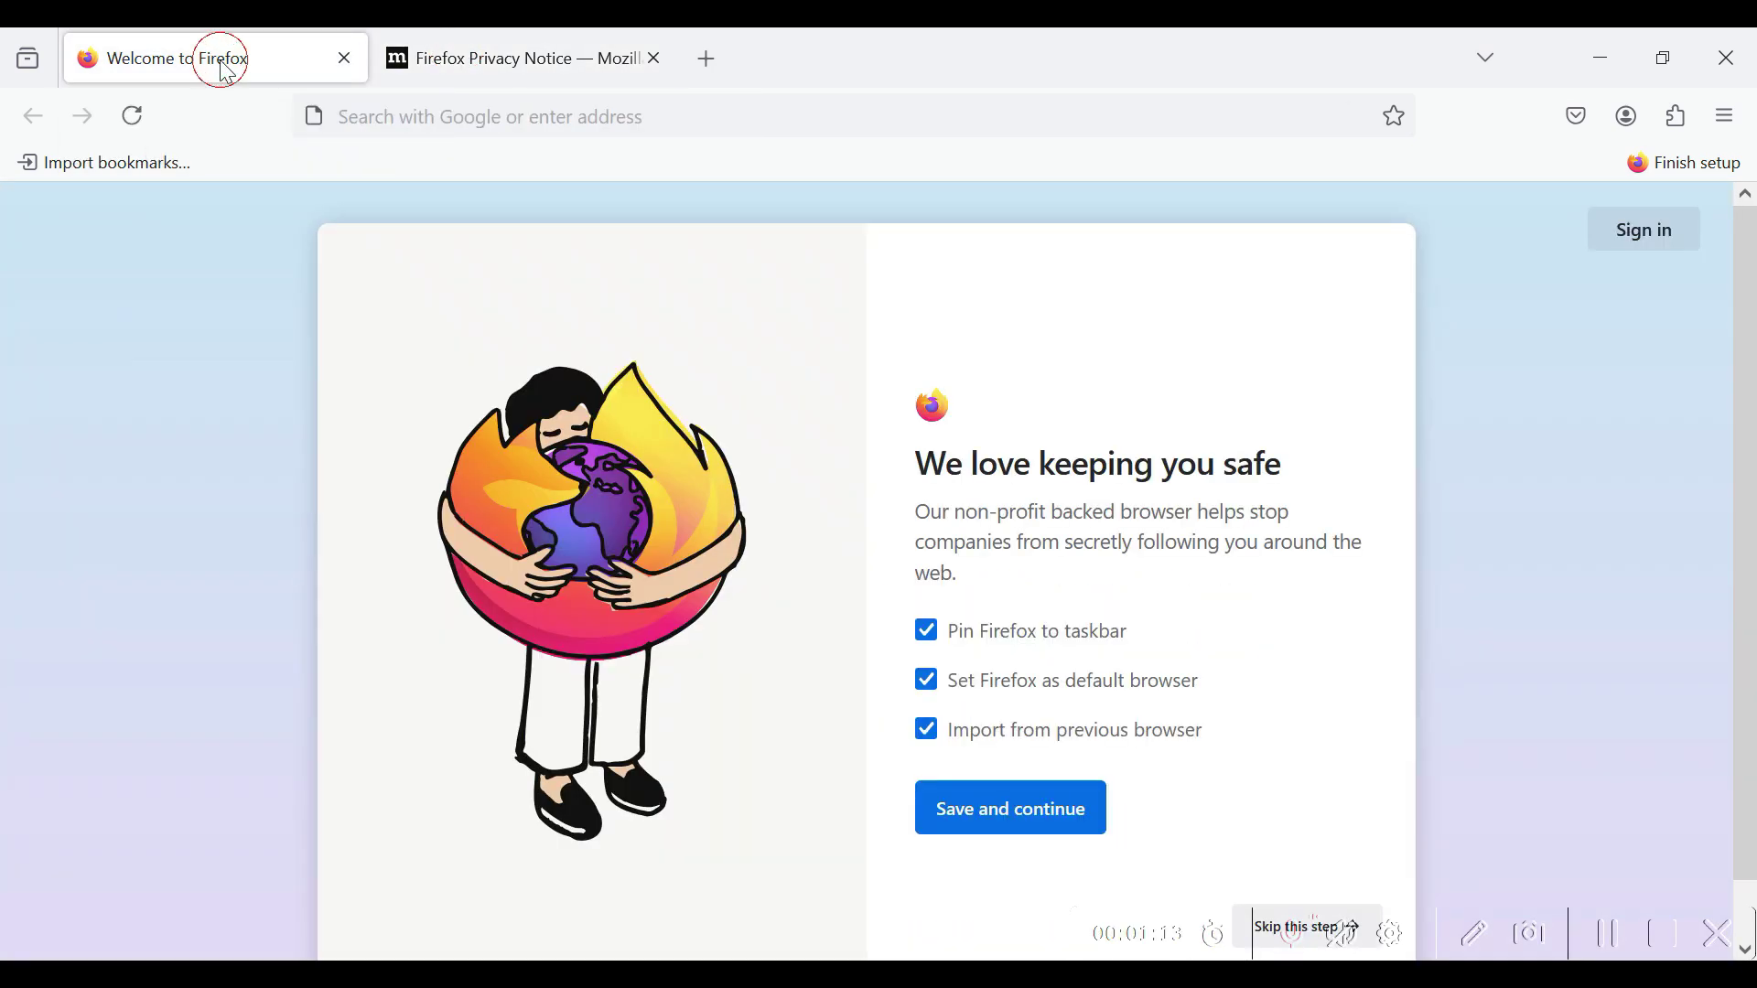
left_click(580, 60)
left_click(655, 58)
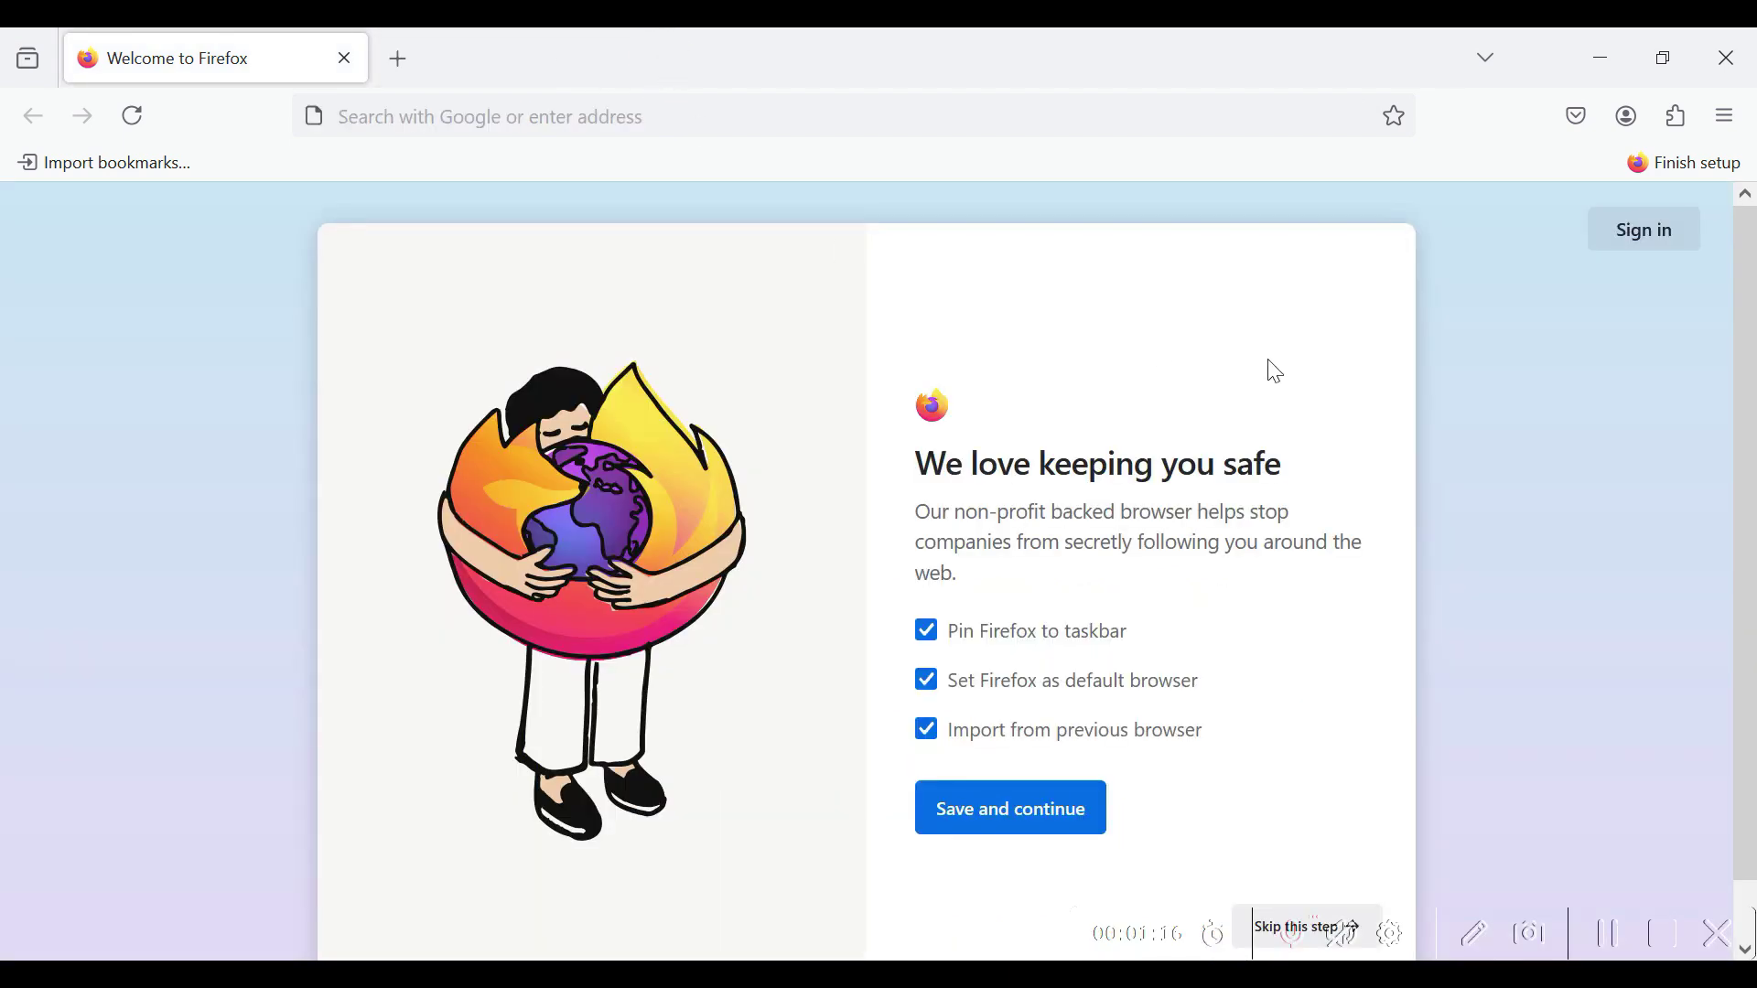
Check the installed Firefox version in the About Firefox information and close it.
left_click(1723, 116)
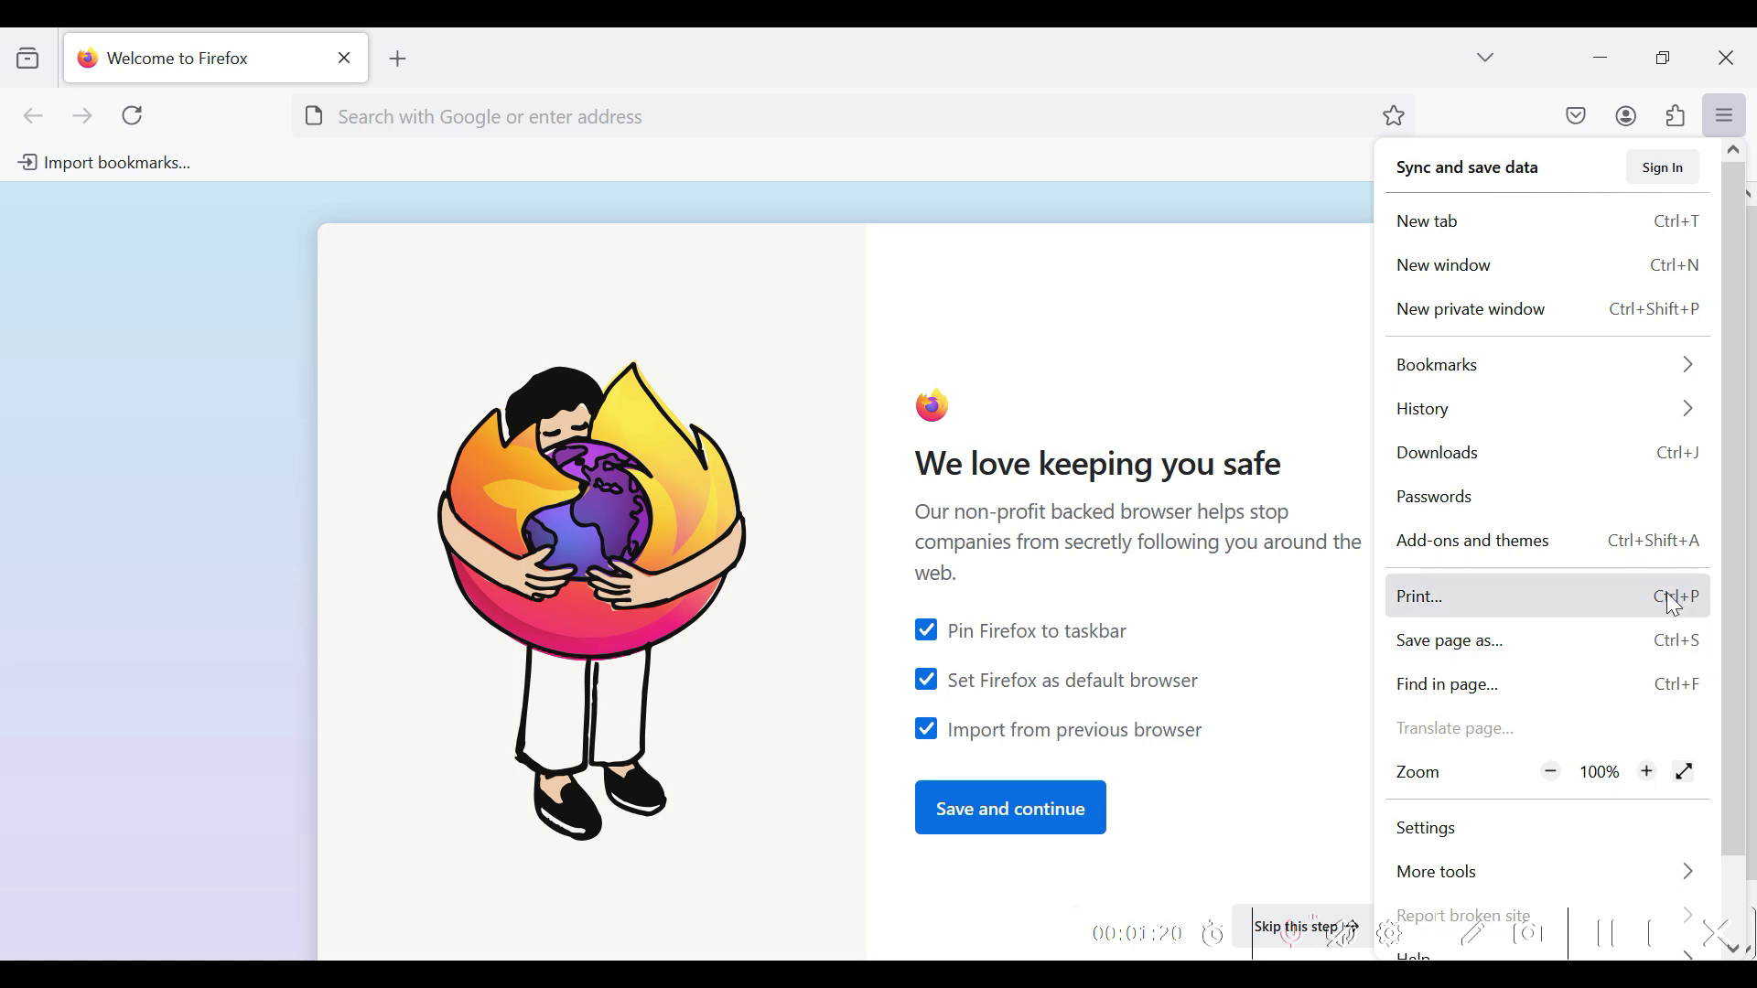
scroll(1573, 578, "down", 1)
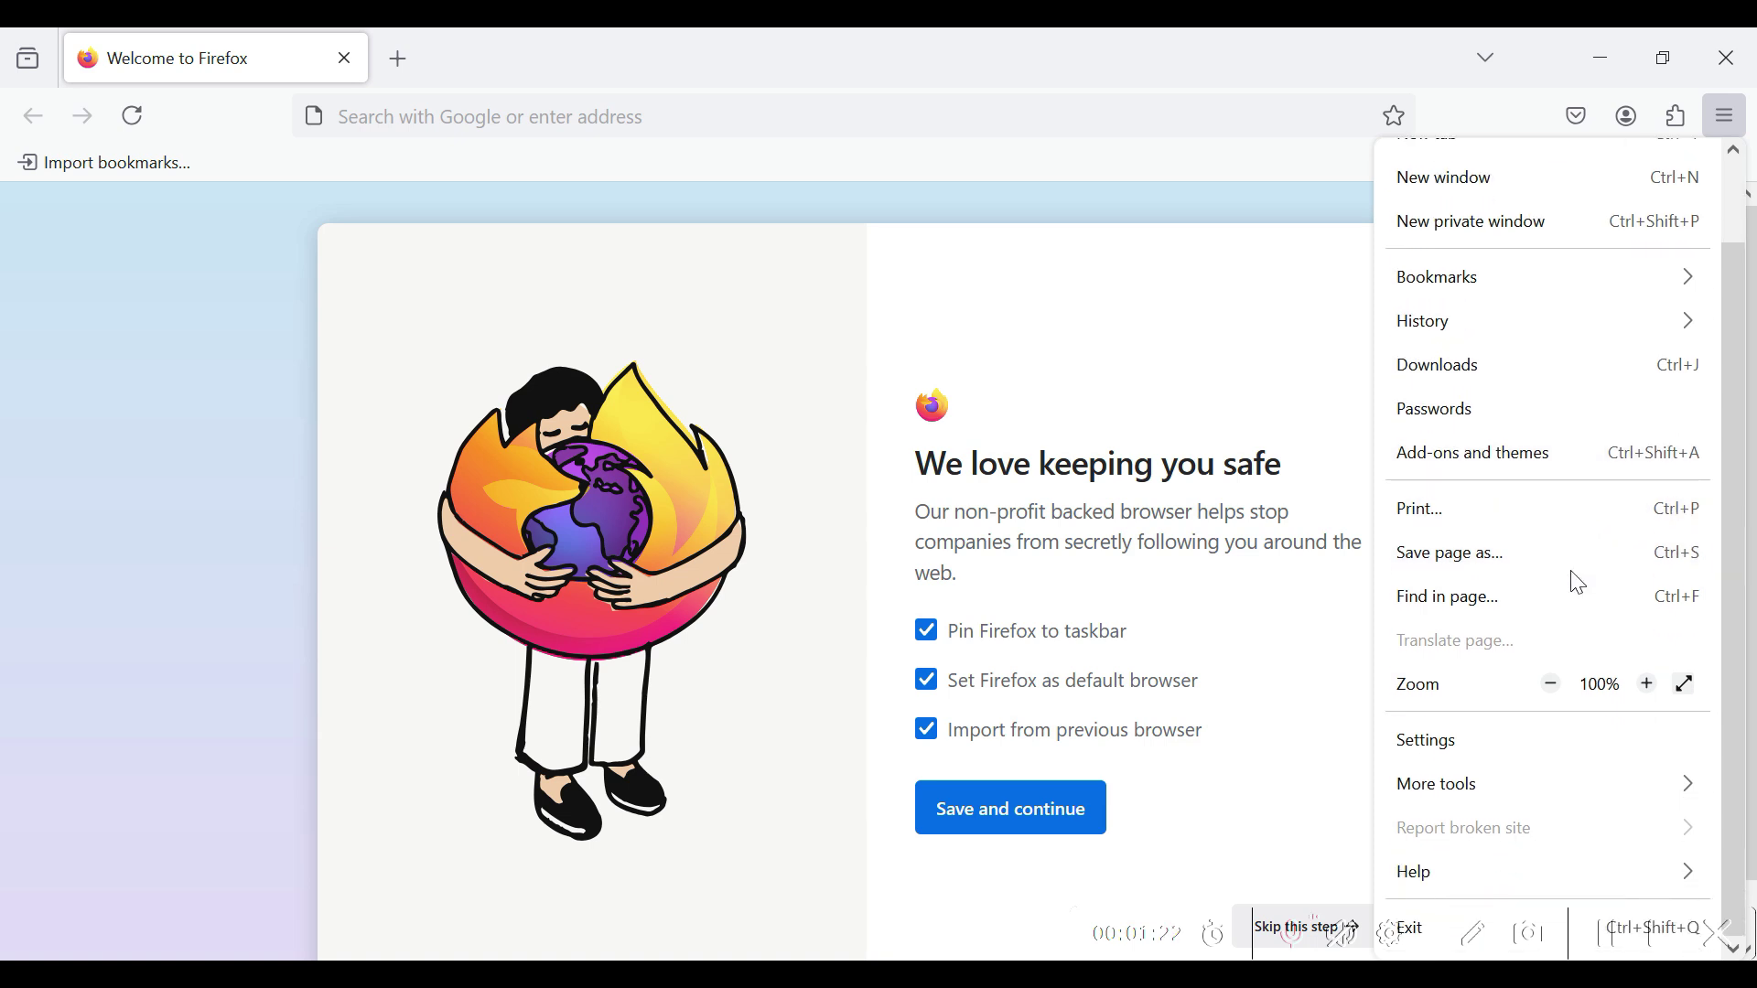
left_click(1475, 869)
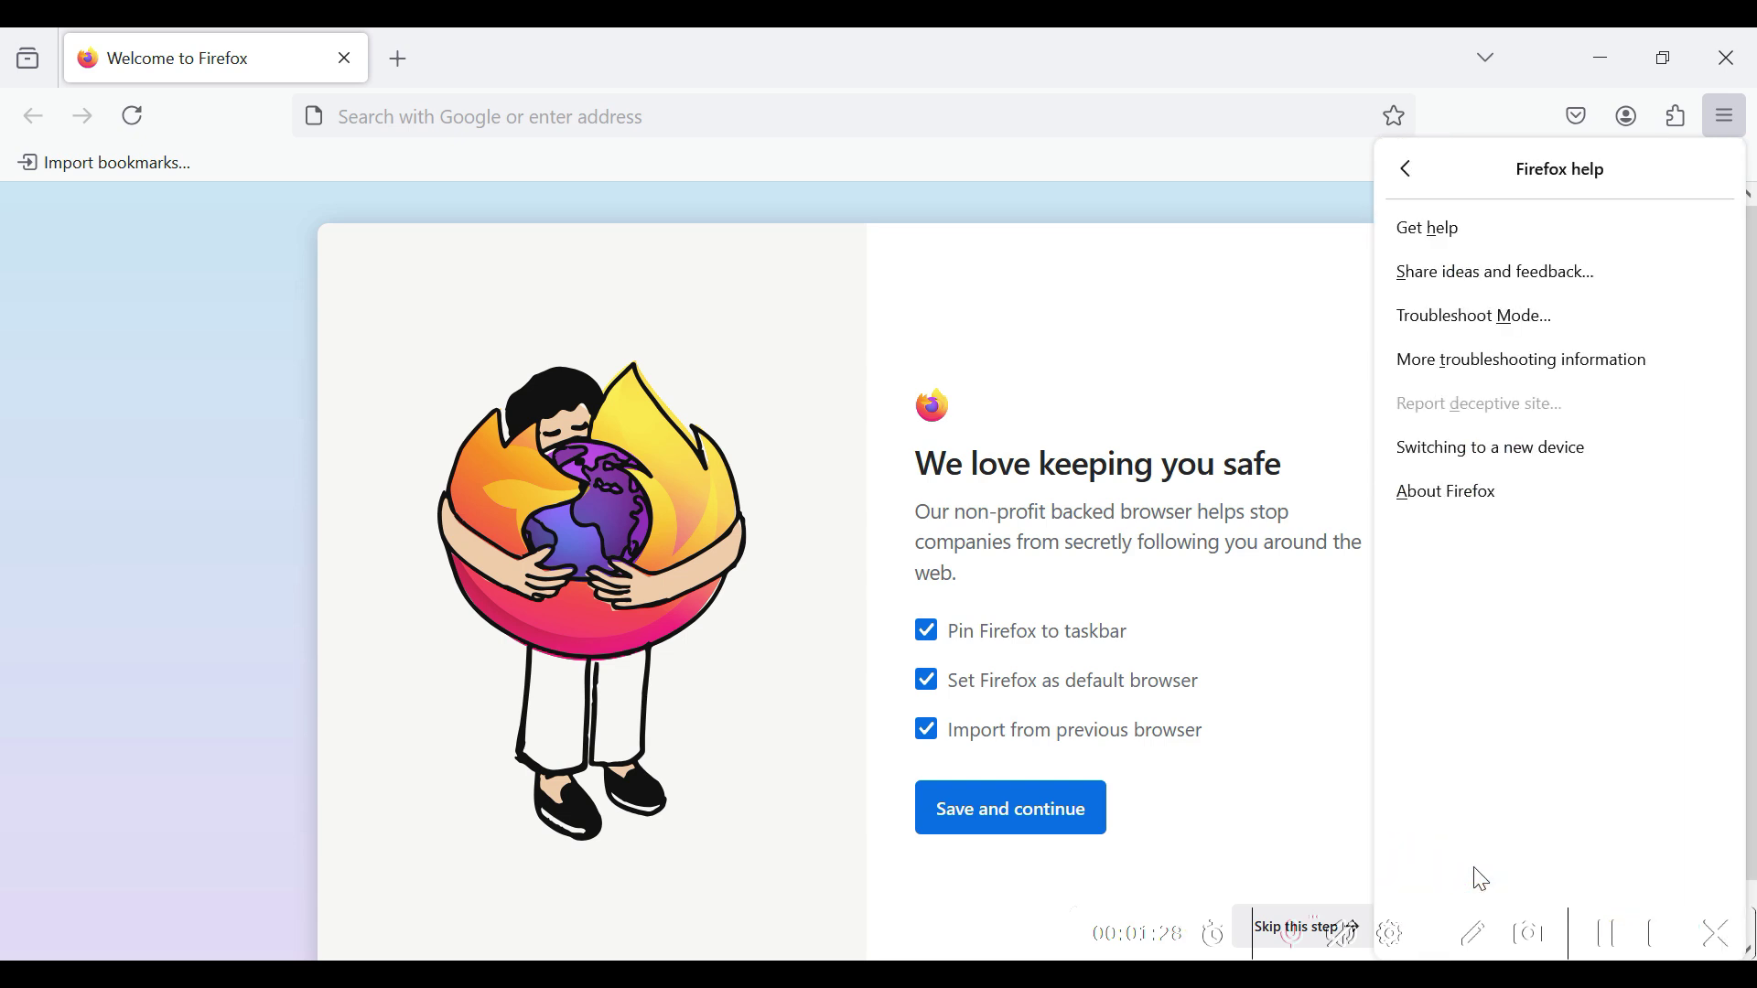
left_click(1526, 496)
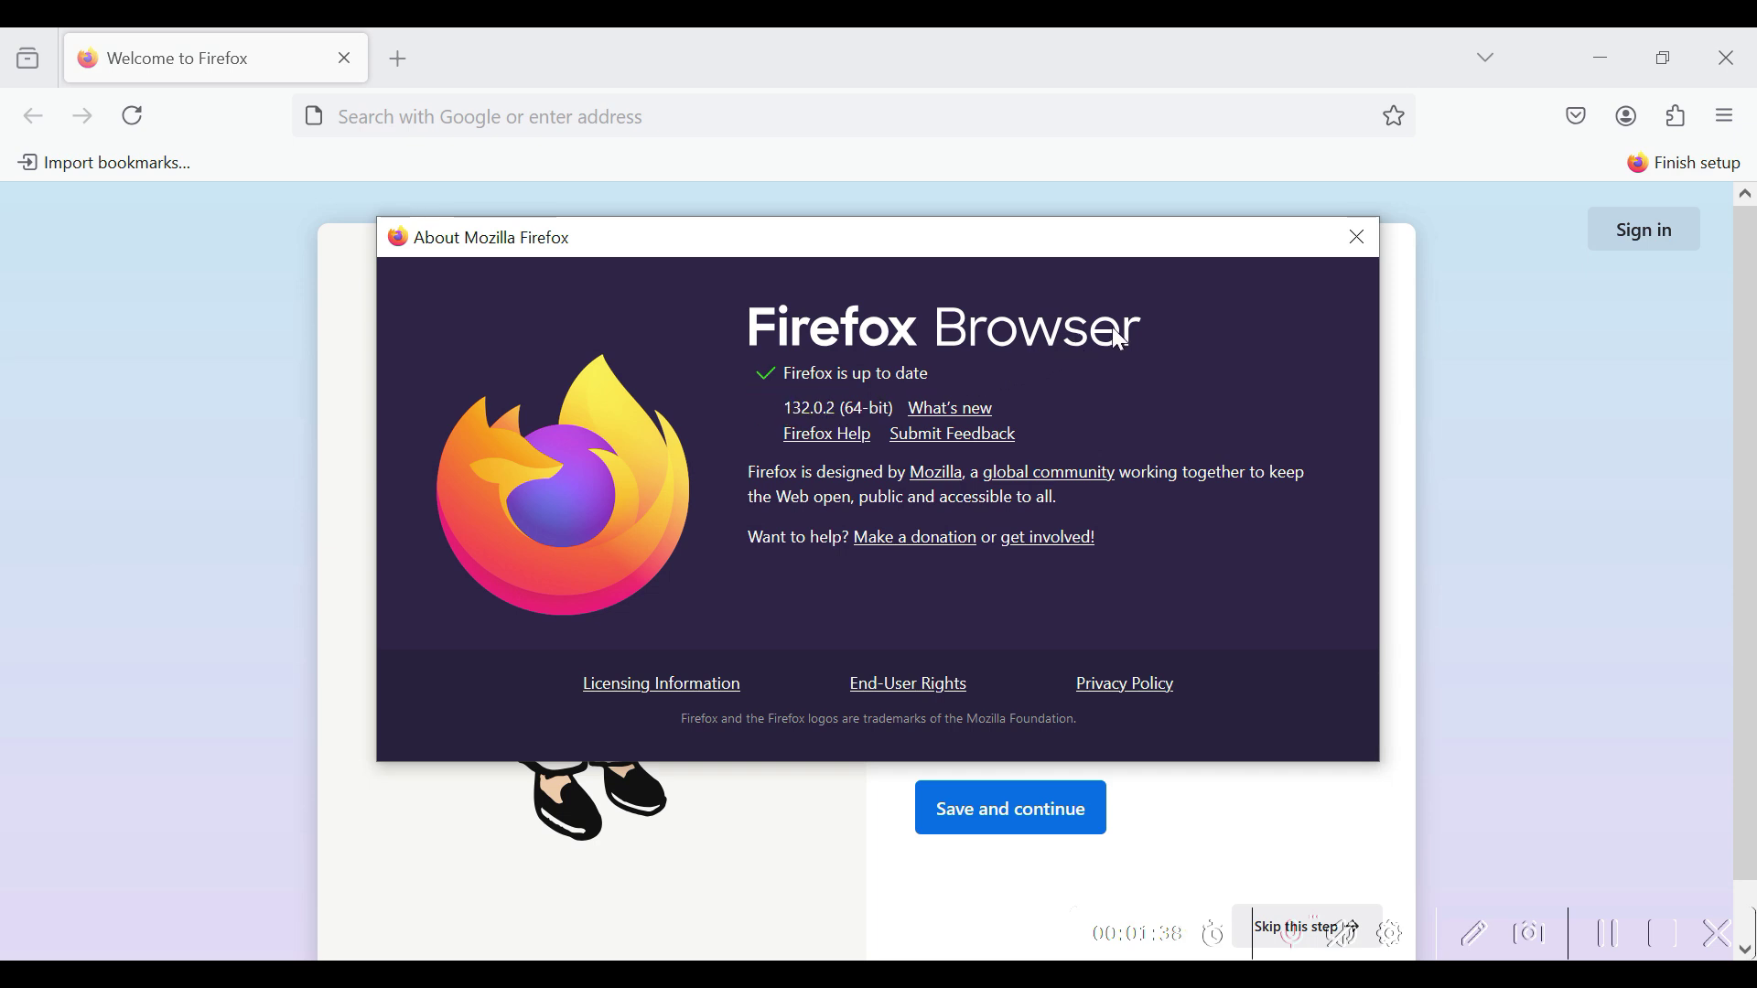
left_click(1360, 247)
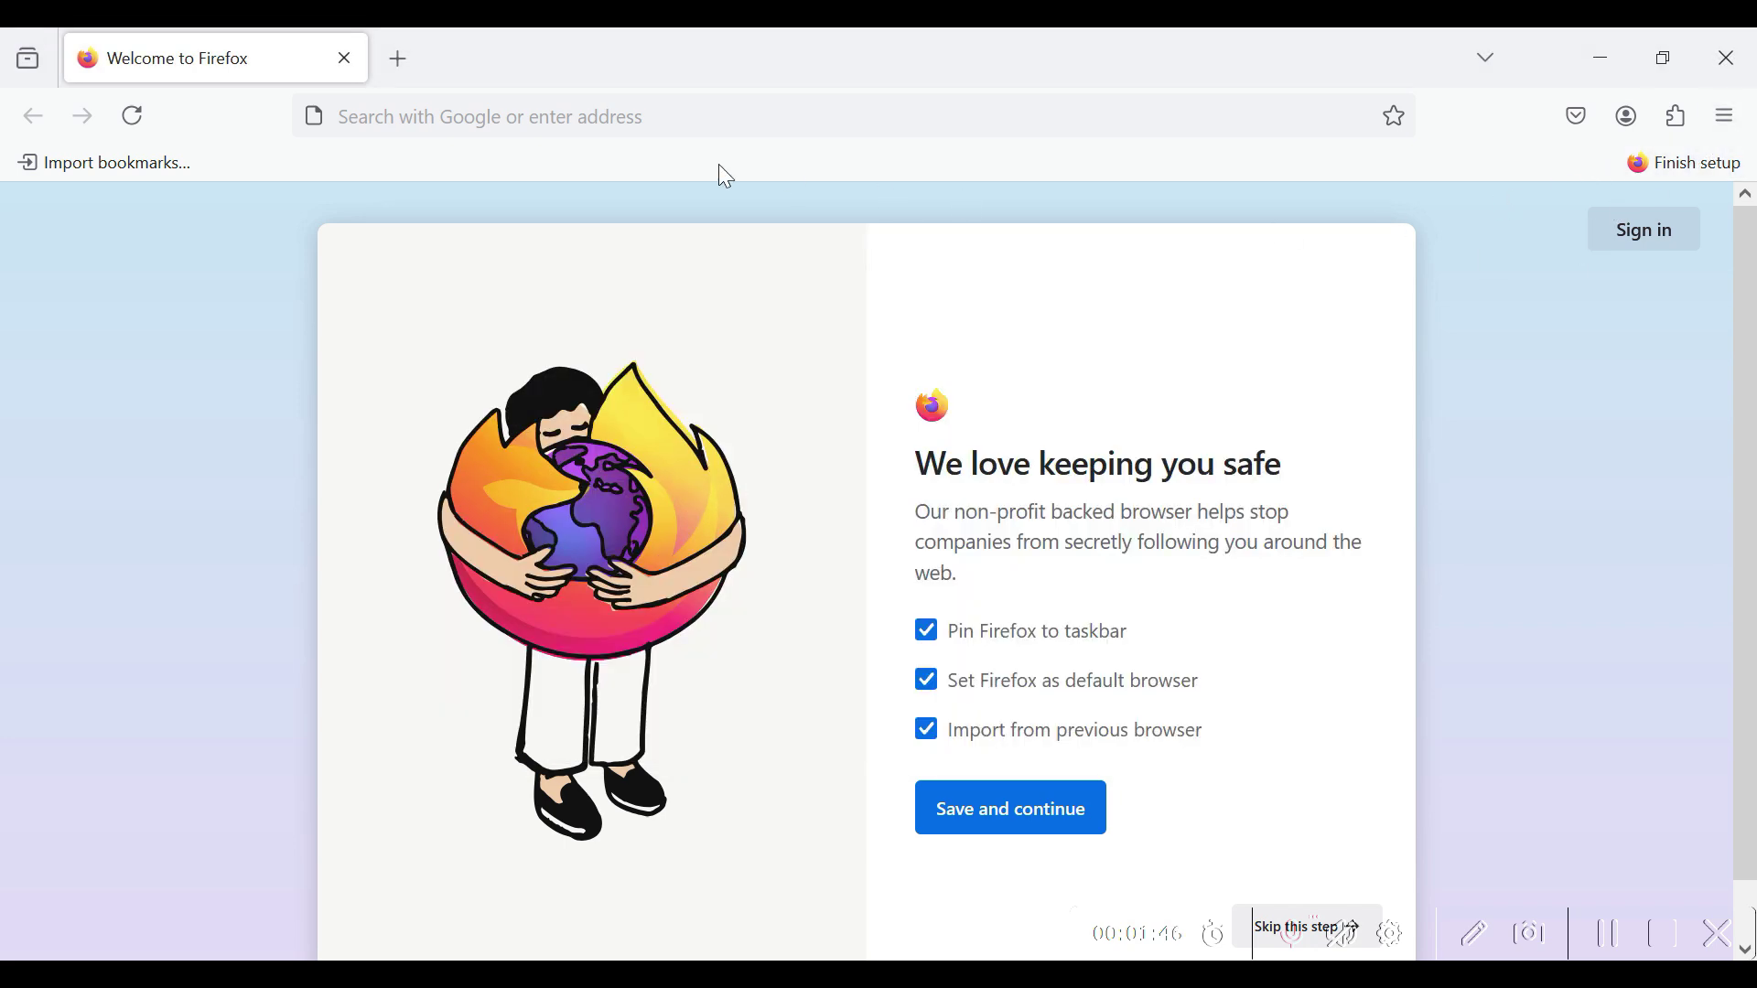
Examine the bookmark commands and the recent bookmarks list.
left_click(1736, 119)
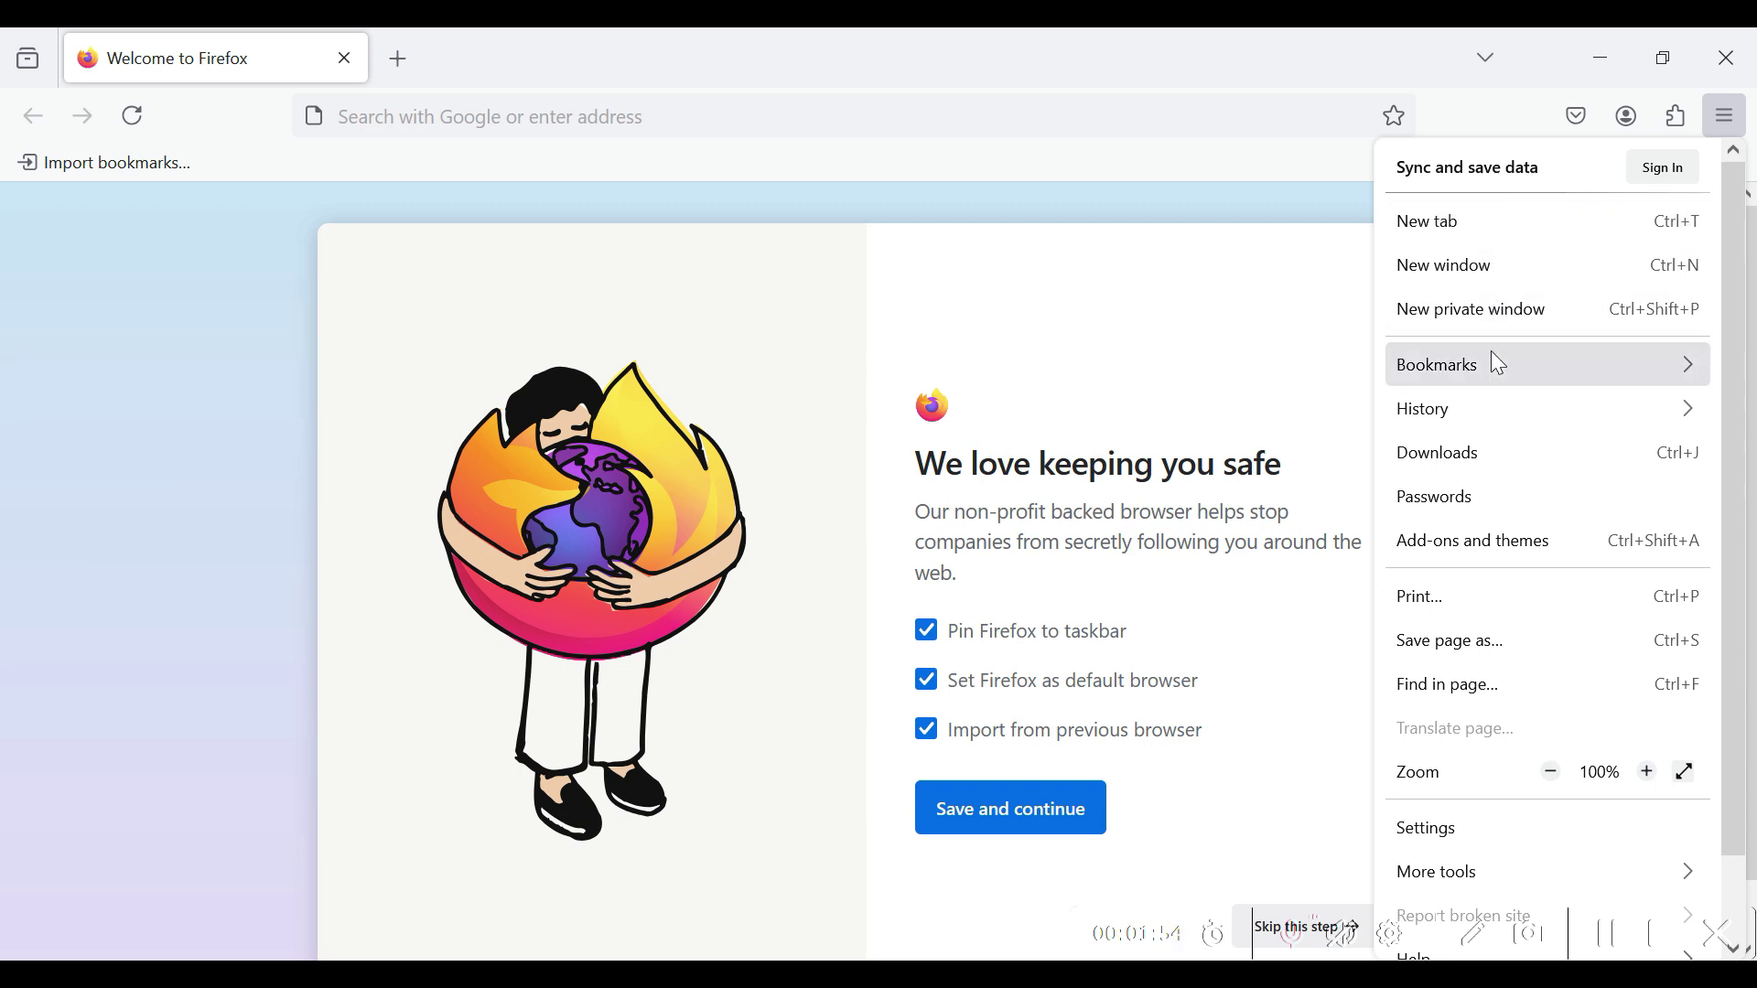
left_click(1514, 361)
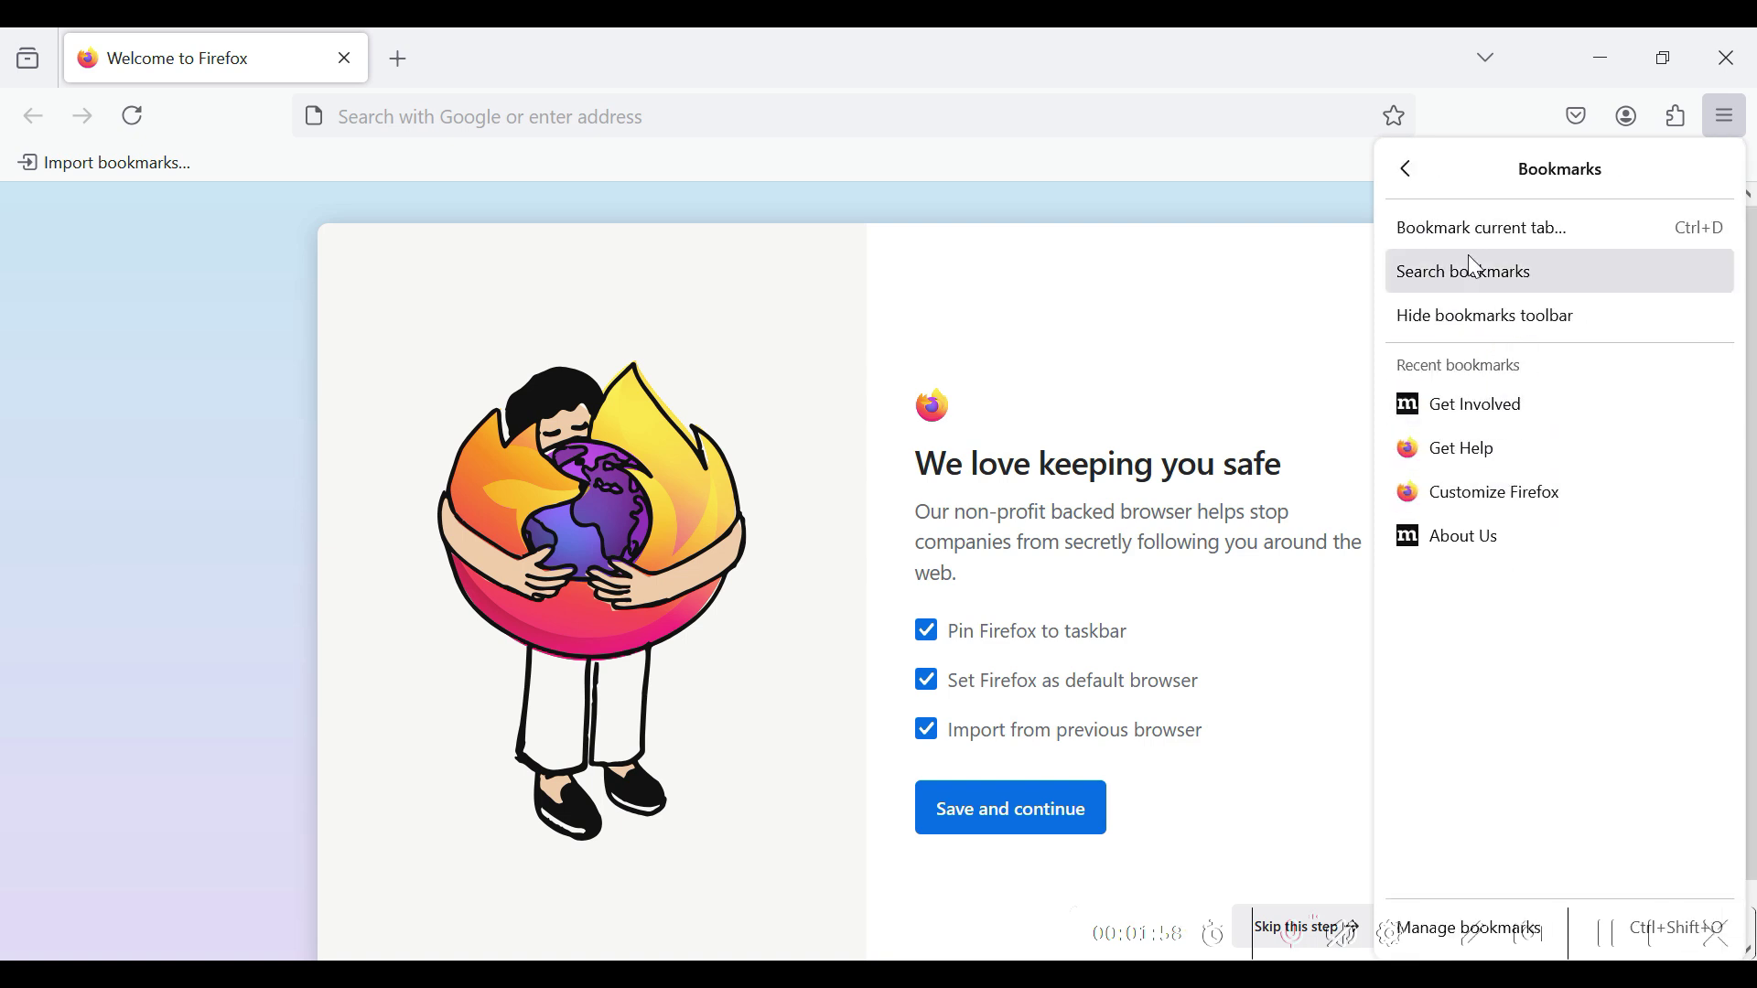
left_click(1406, 172)
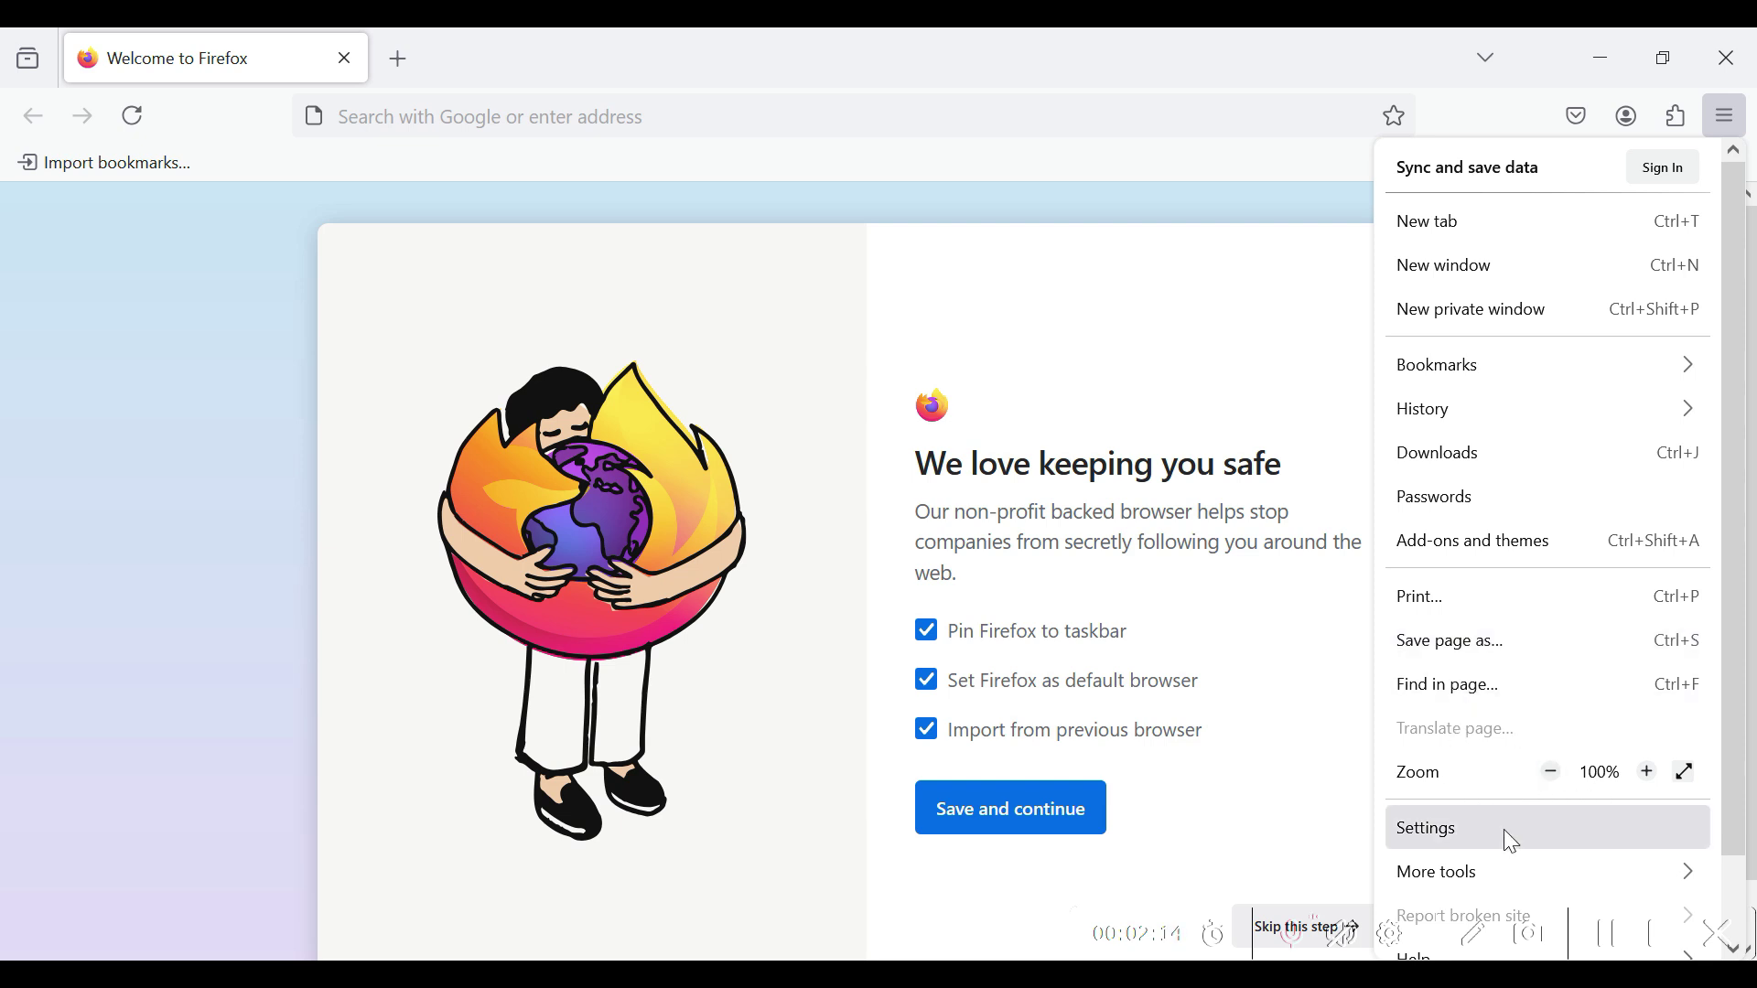
Look through the additional browser tools and try the Eyedropper on the welcome page.
left_click(1477, 863)
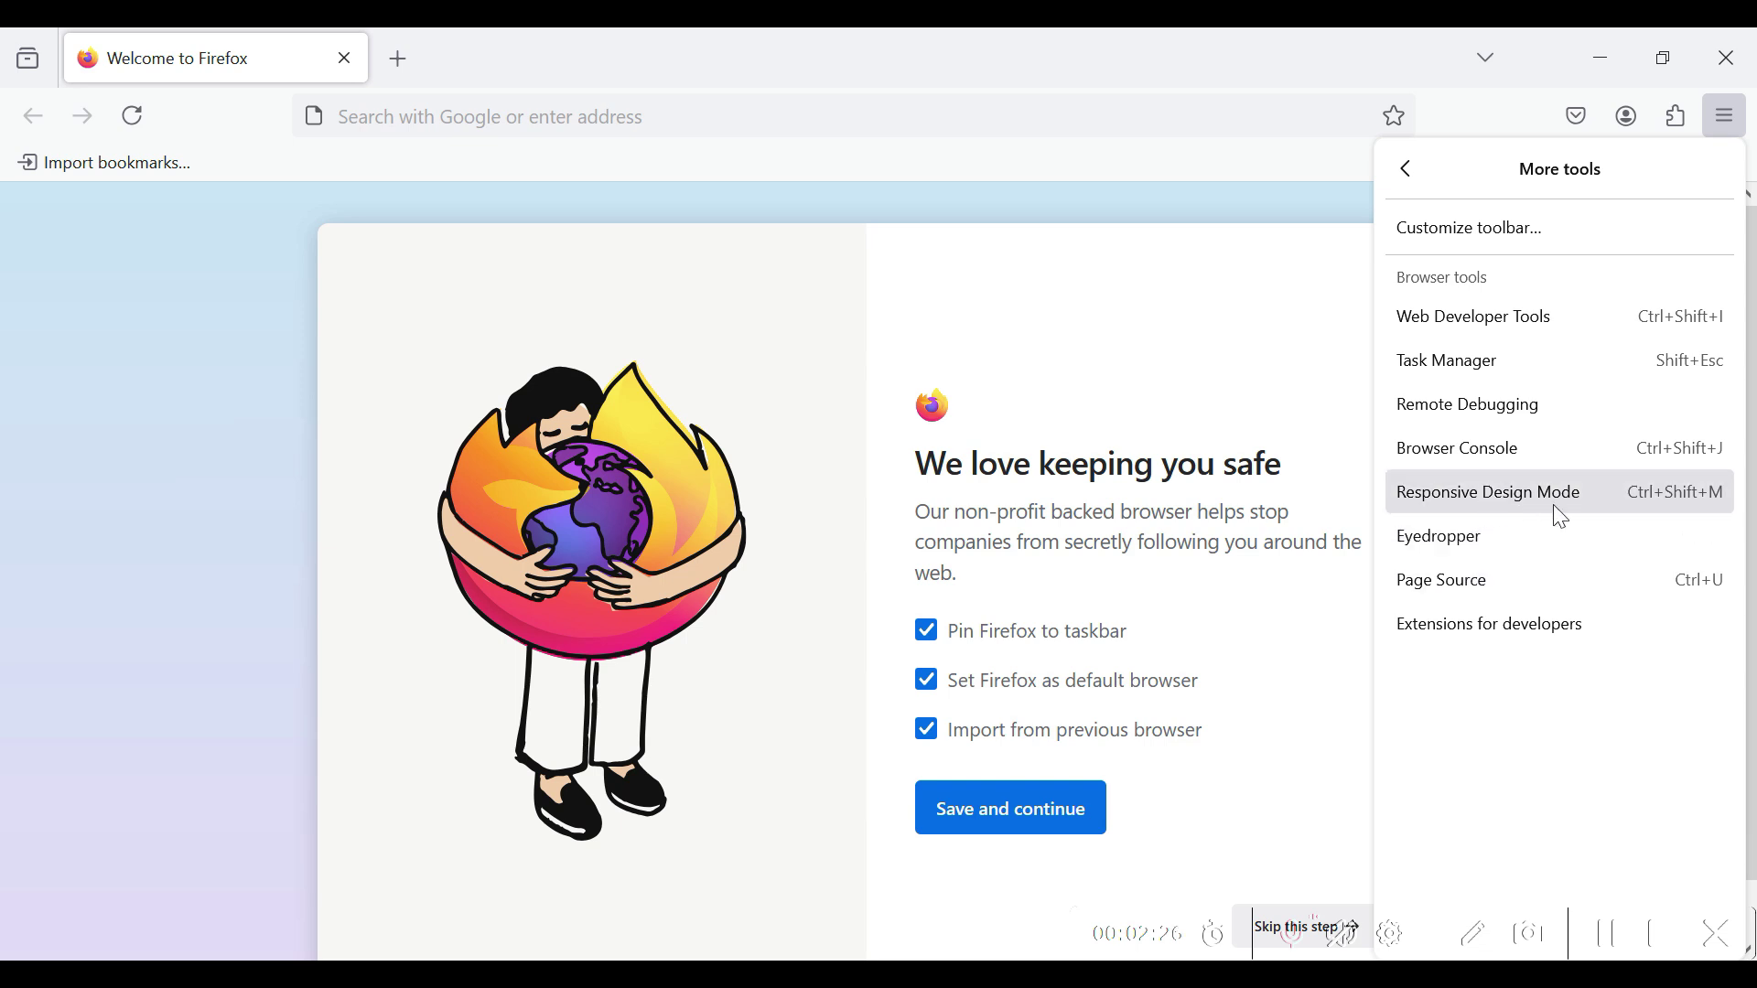
left_click(1498, 538)
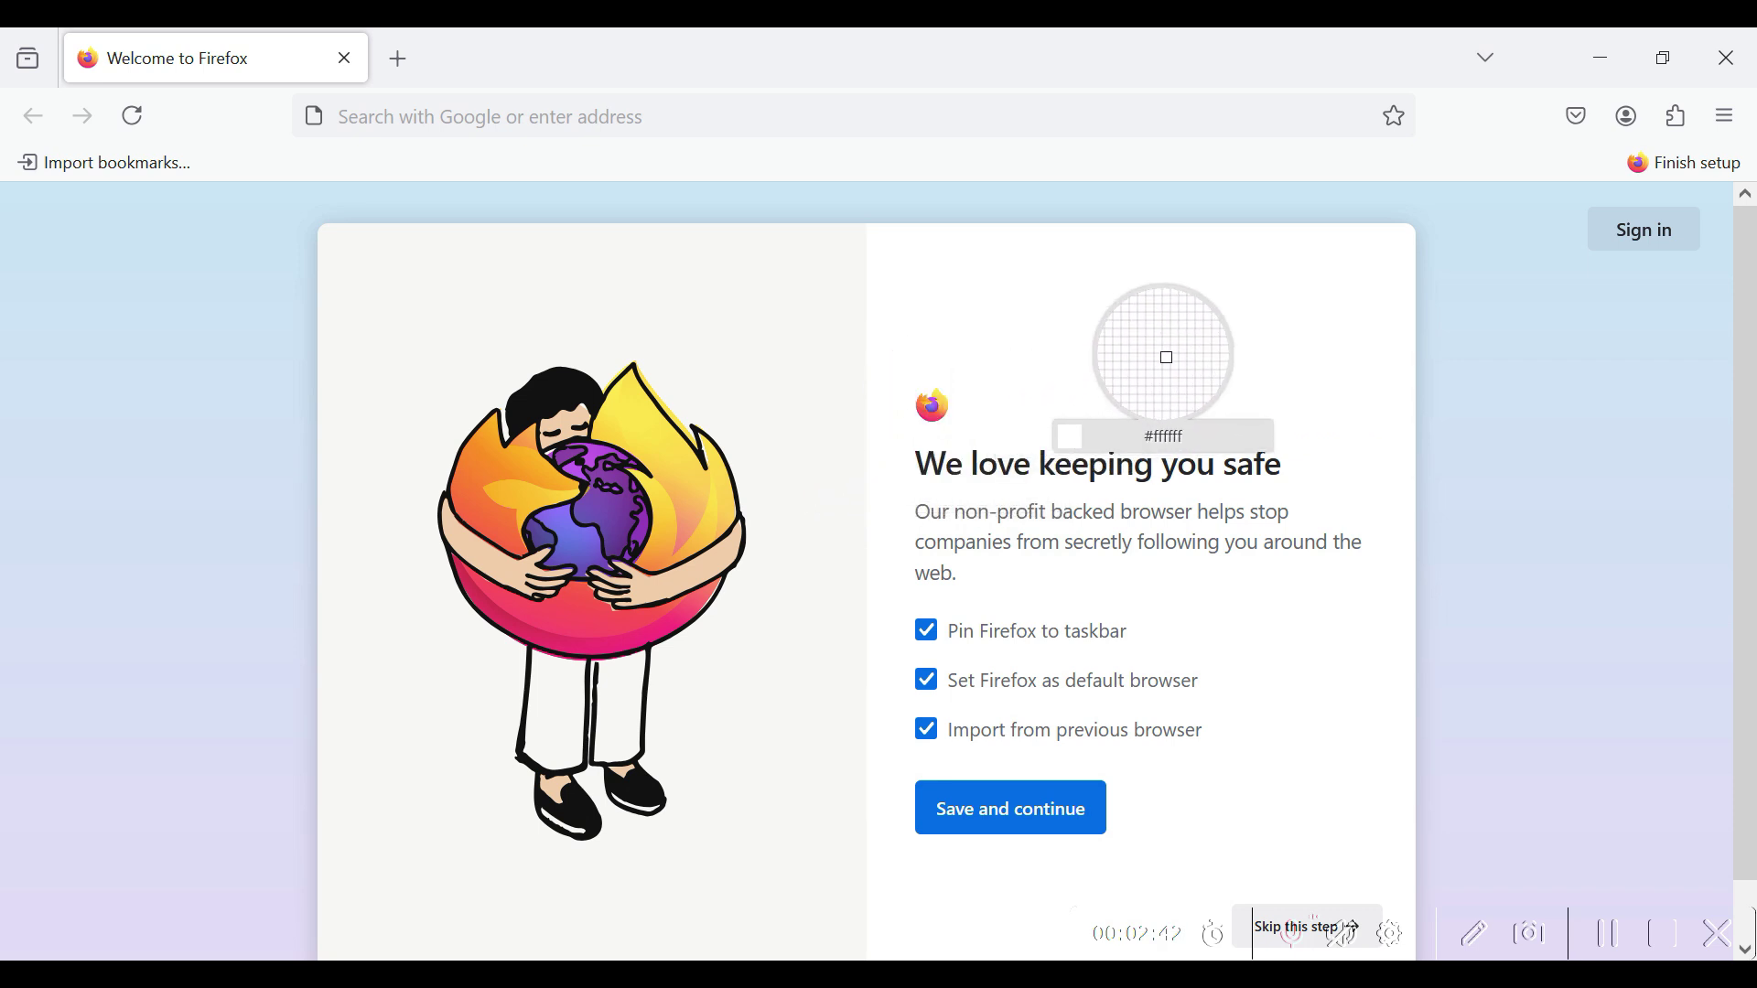
left_click(1725, 117)
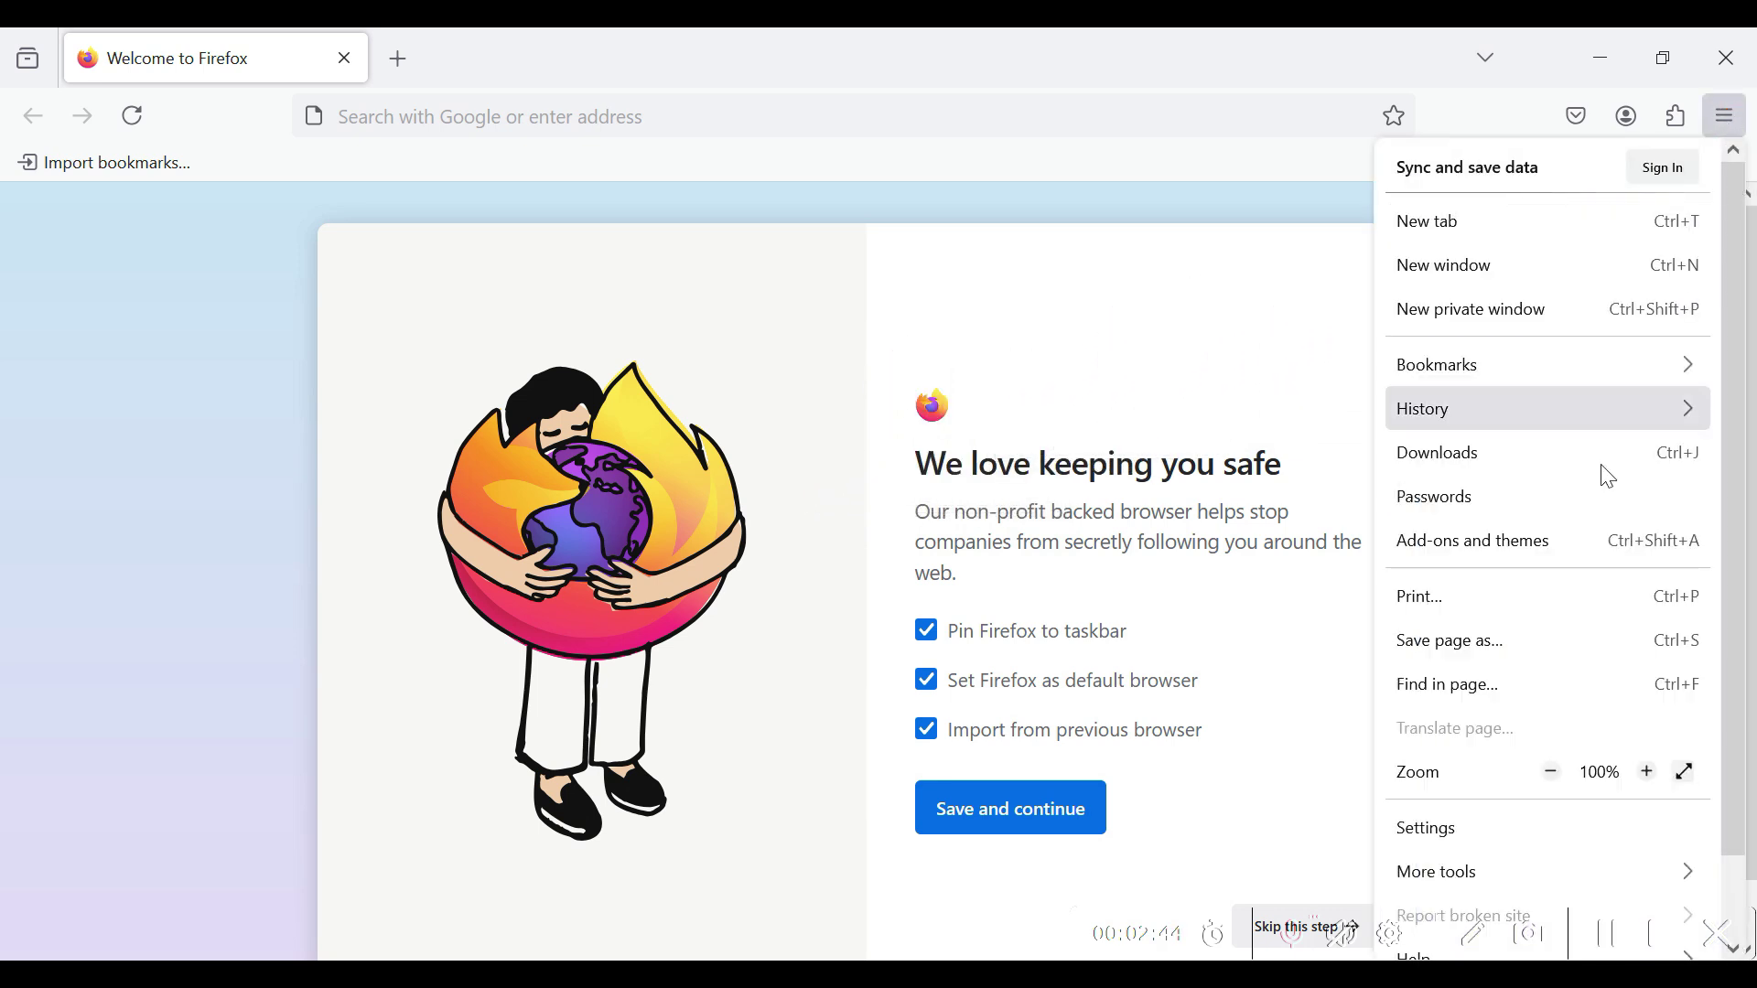
left_click(1453, 871)
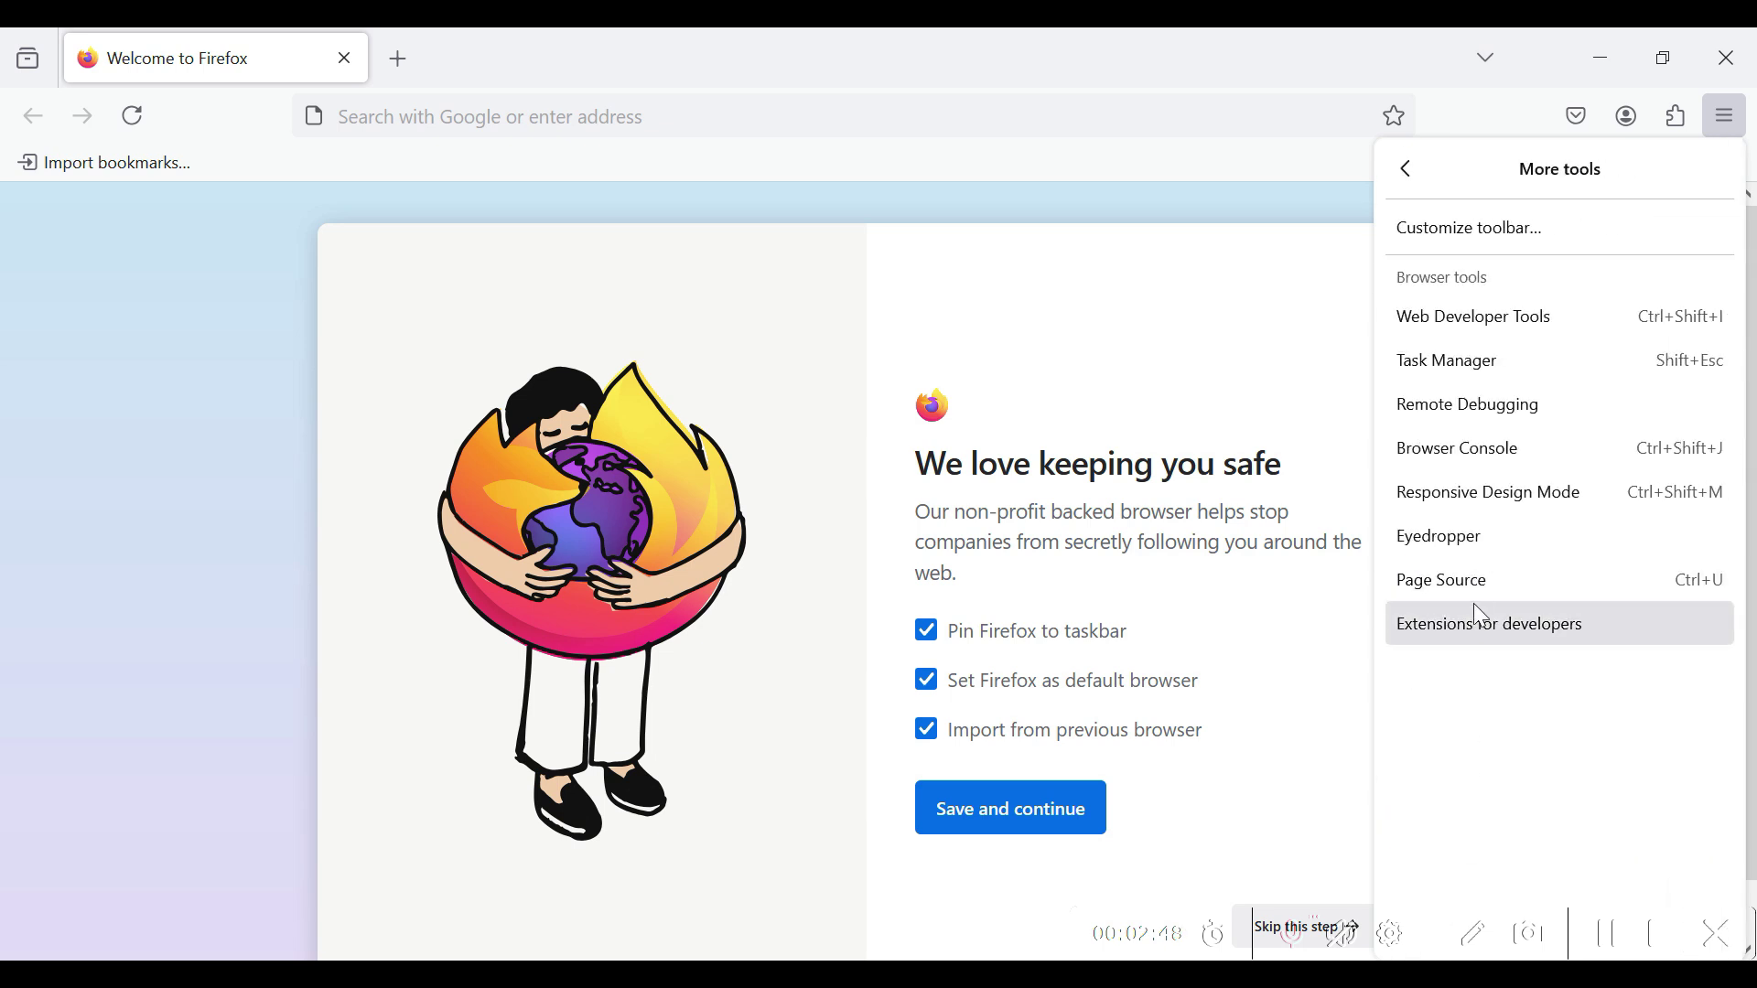
Open the Firefox settings page.
left_click(1409, 170)
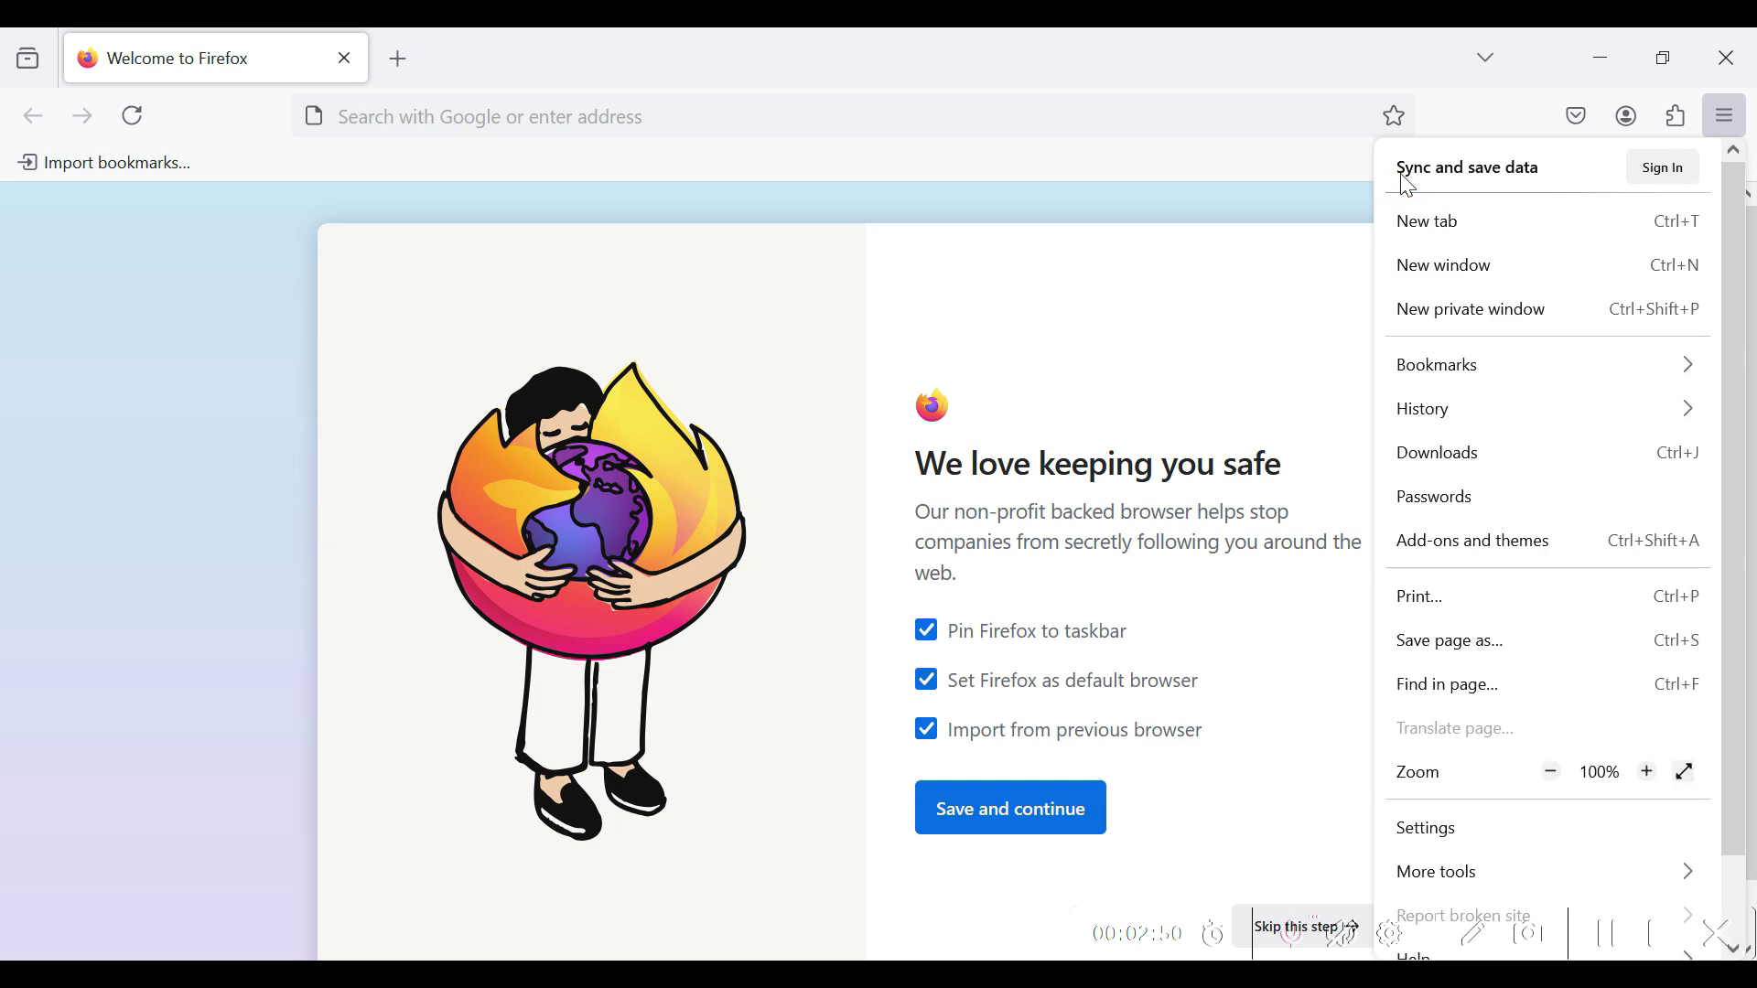
scroll(1523, 723, "down", 2)
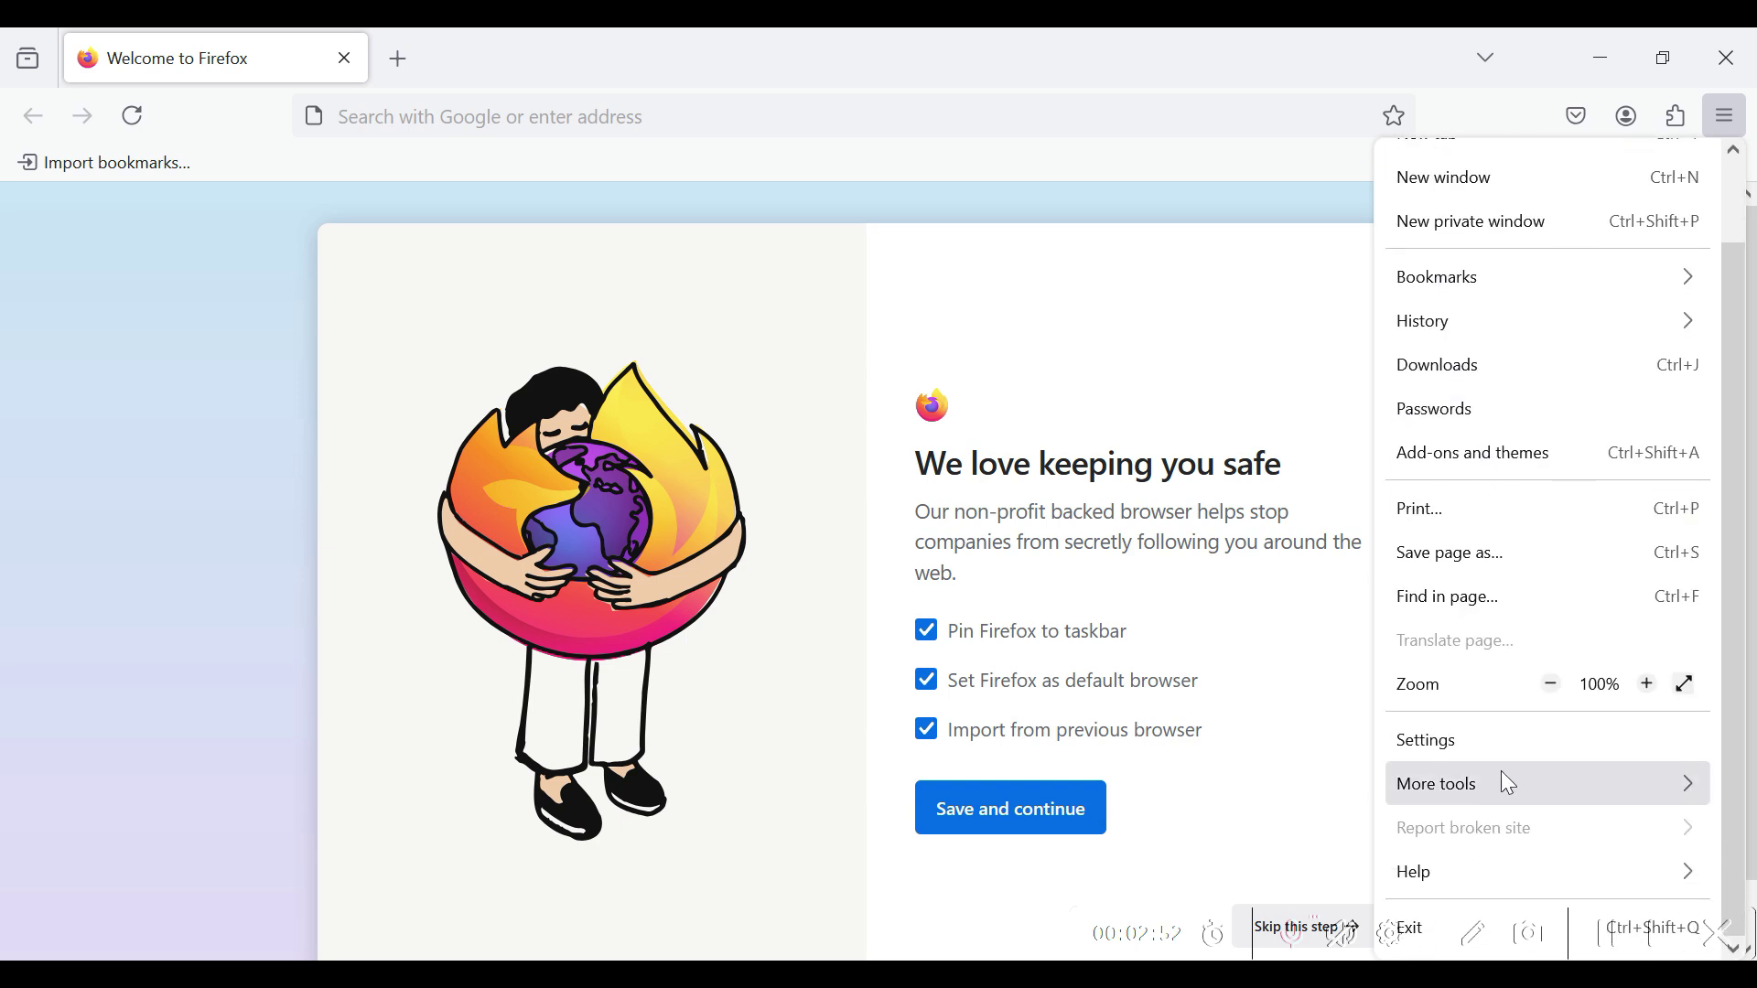
left_click(1441, 746)
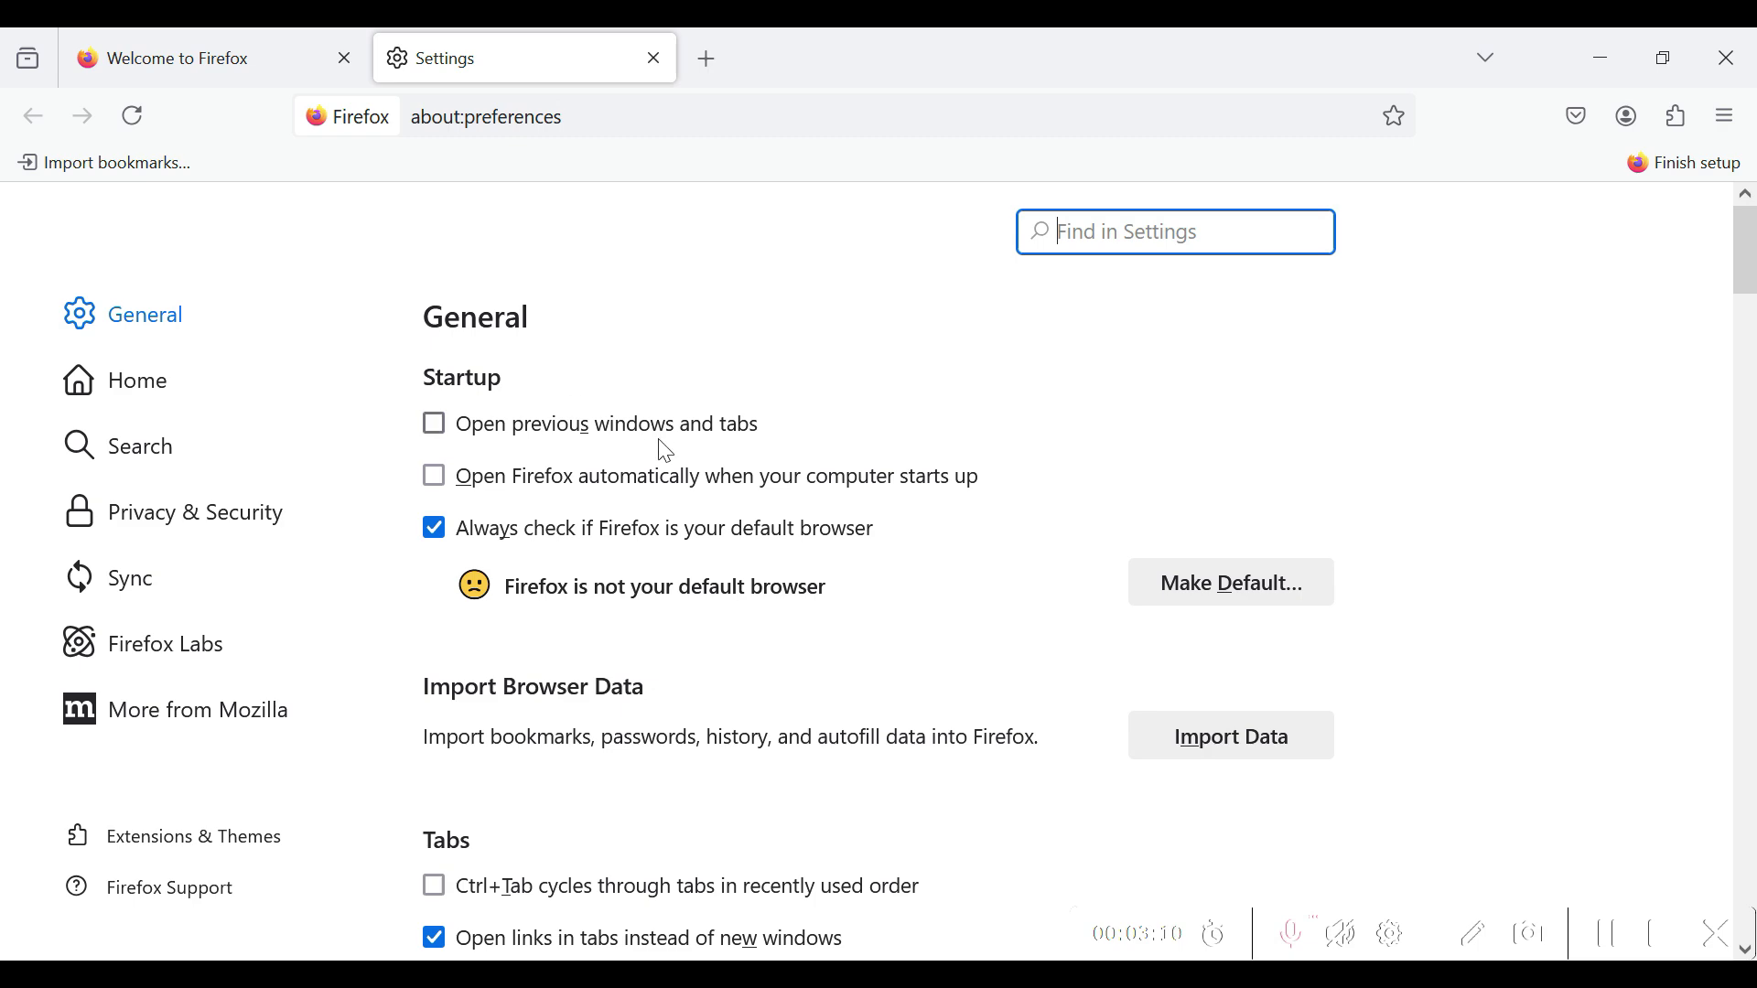
Examine the General settings for startup, Import Browser Data, tabs, and language and appearance.
scroll(663, 450, "down", 3)
scroll(727, 648, "up", 2)
scroll(726, 648, "up", 1)
scroll(611, 711, "down", 1)
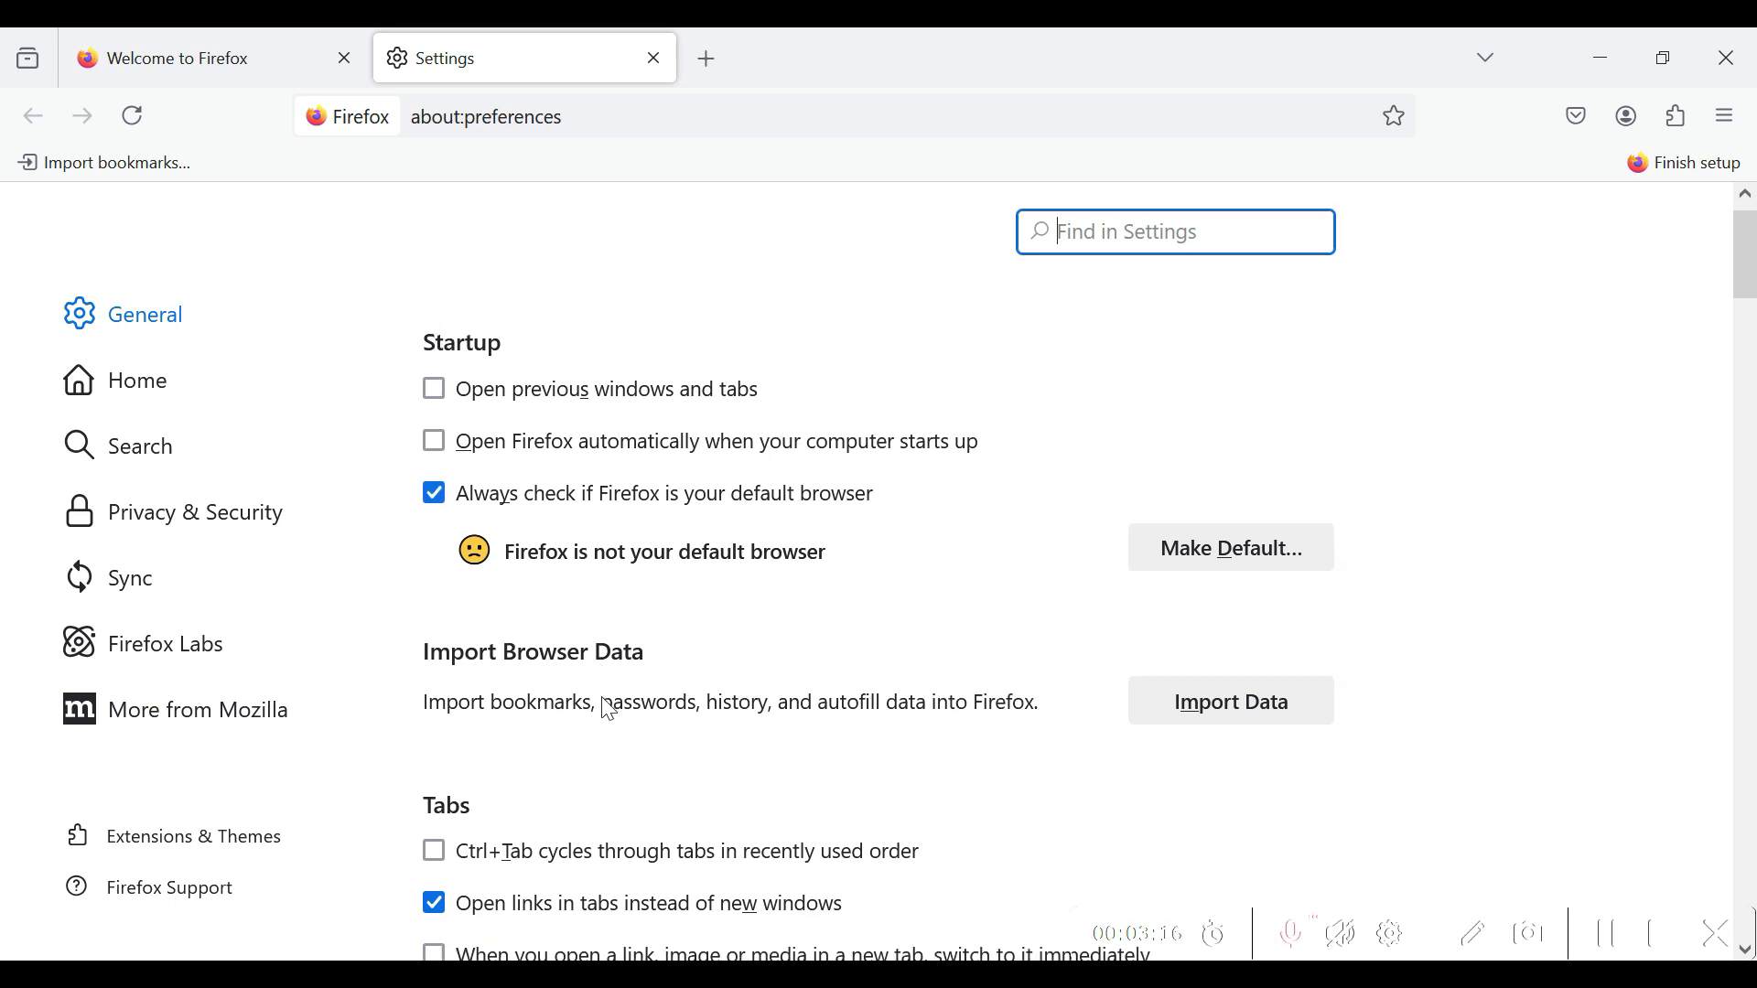
scroll(611, 712, "down", 2)
left_click_drag(396, 522, 657, 574)
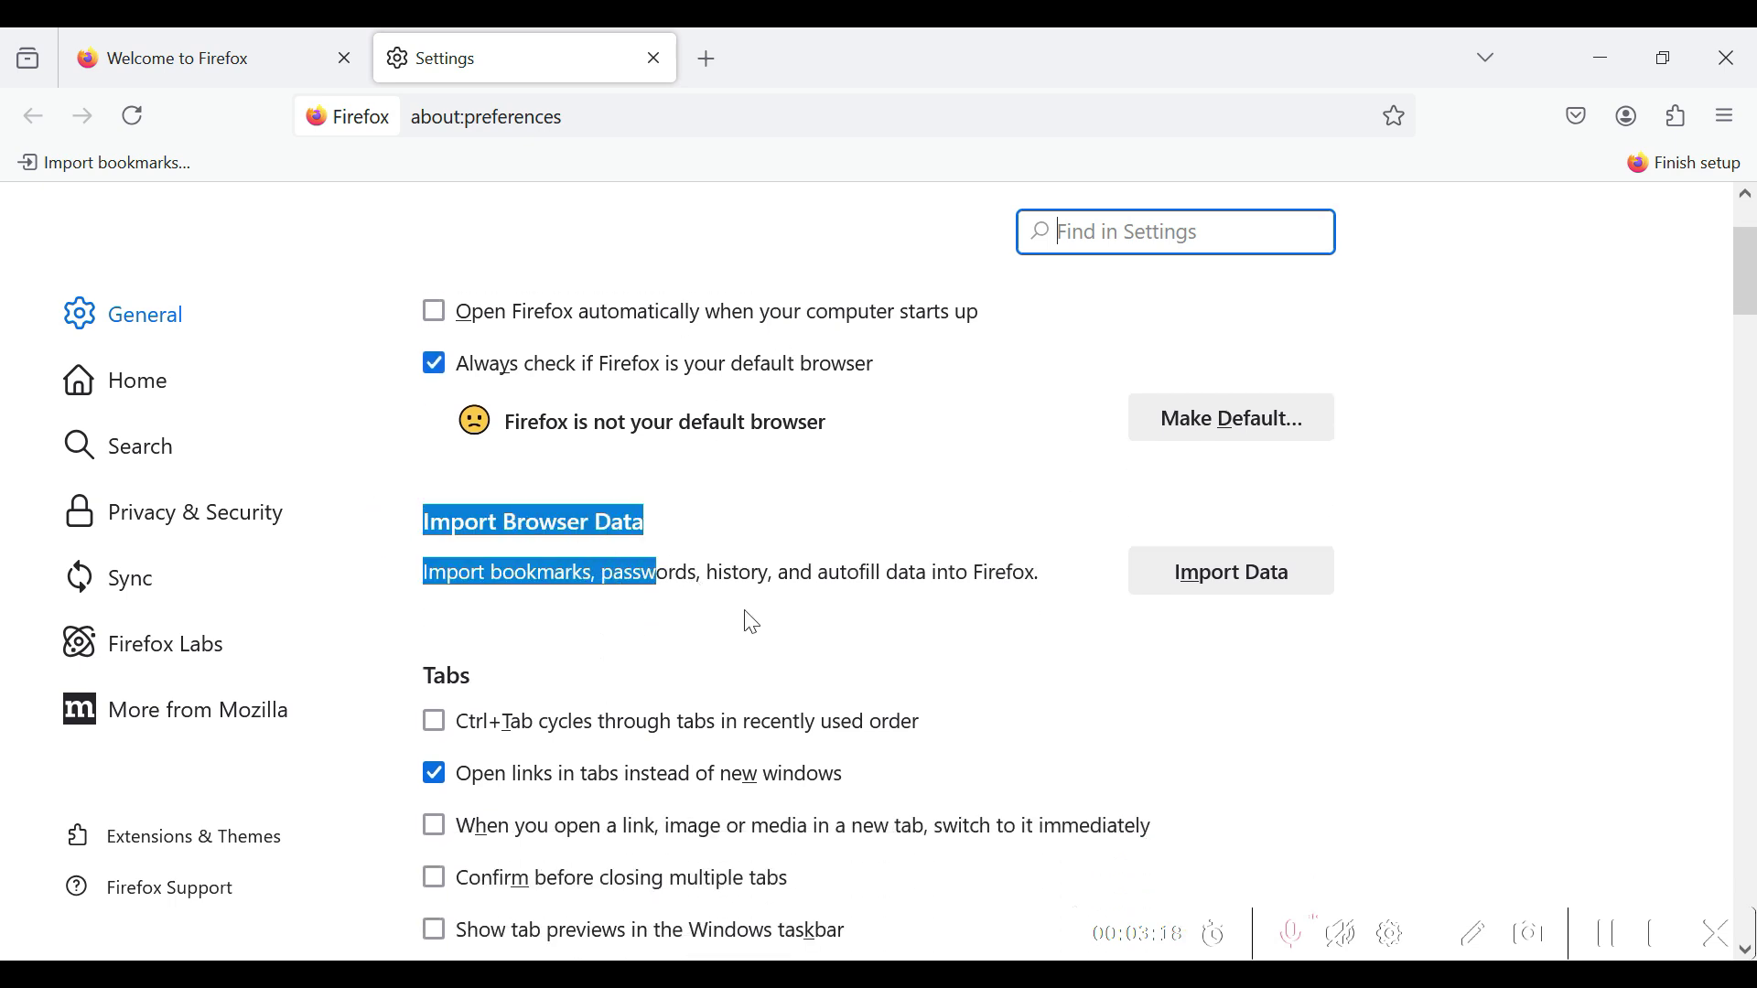
left_click(750, 618)
scroll(748, 619, "down", 3)
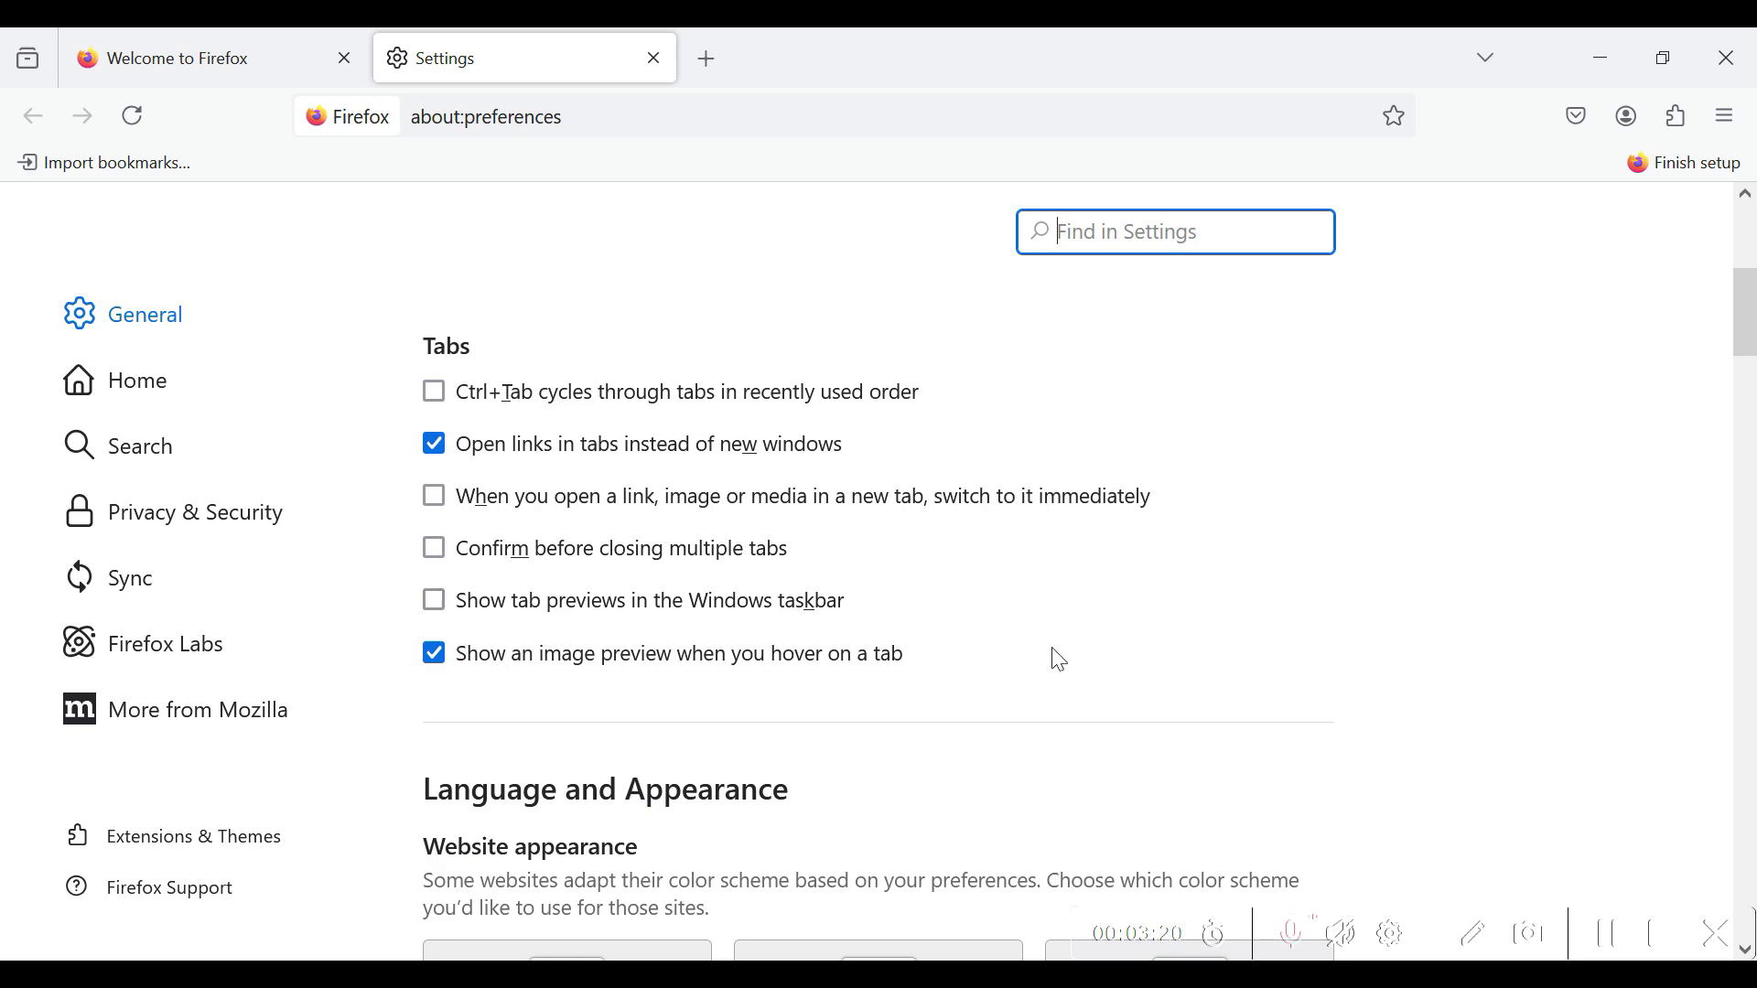
scroll(1060, 661, "down", 5)
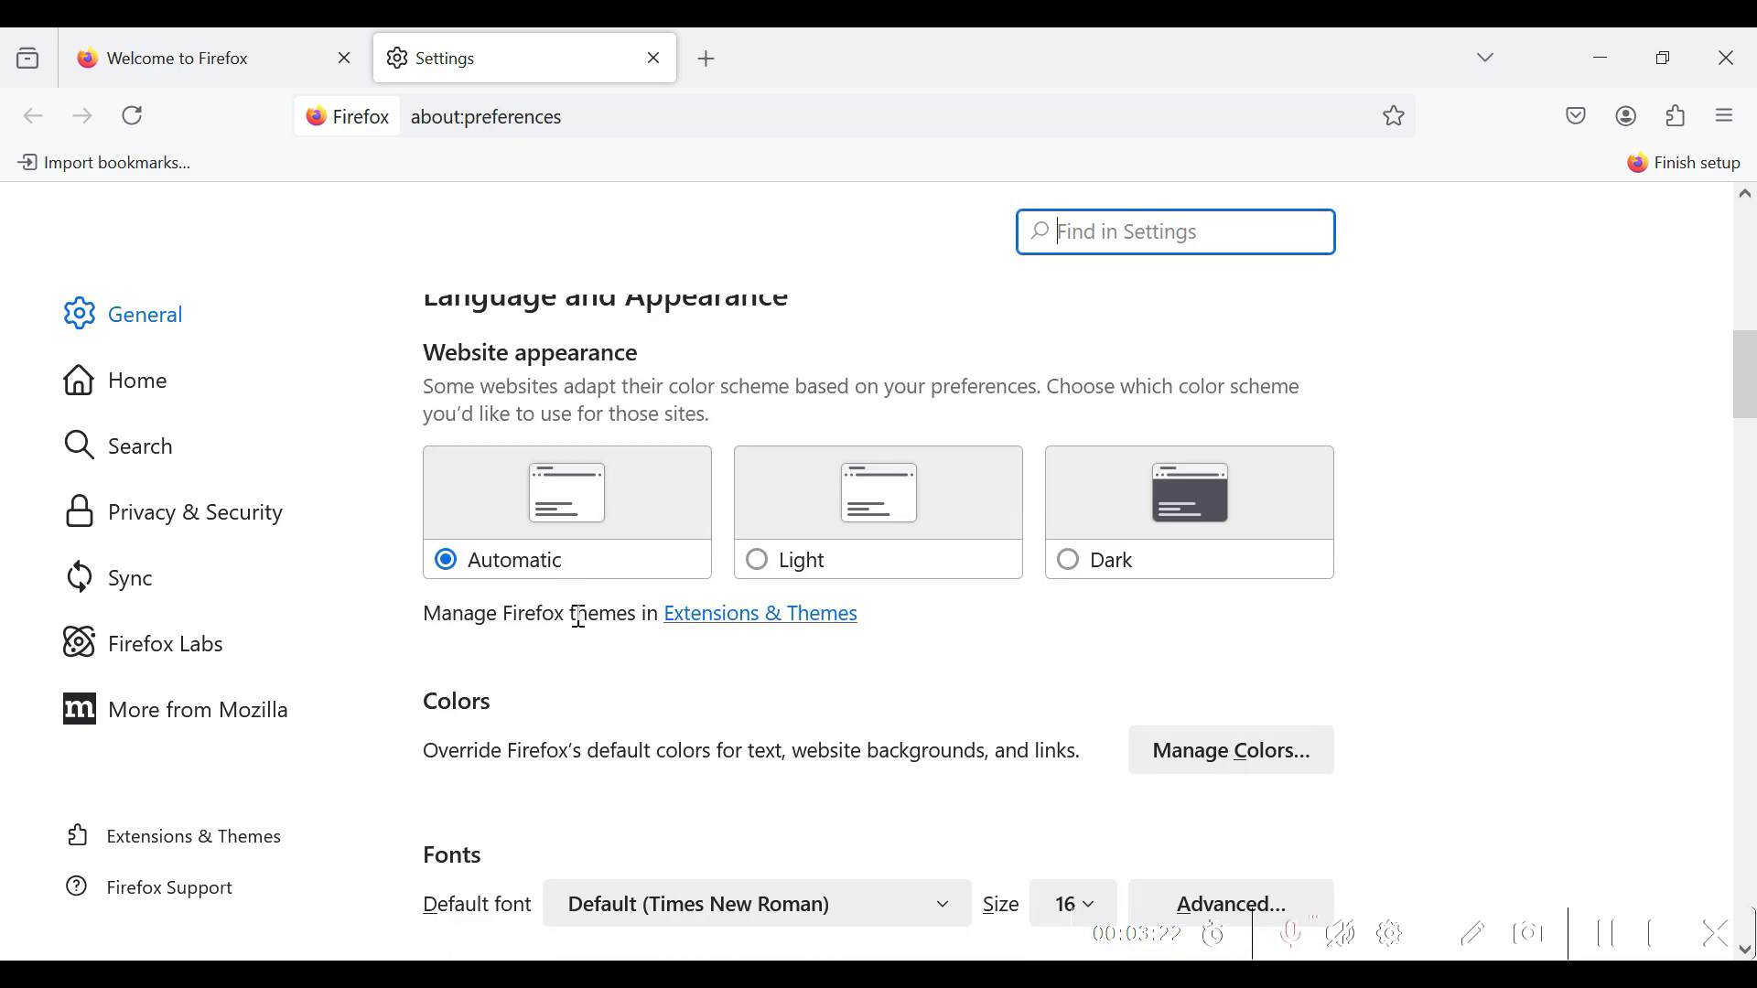
Try the Light and Dark website appearance options and set the choice back to Automatic.
scroll(792, 673, "up", 2)
left_click(794, 684)
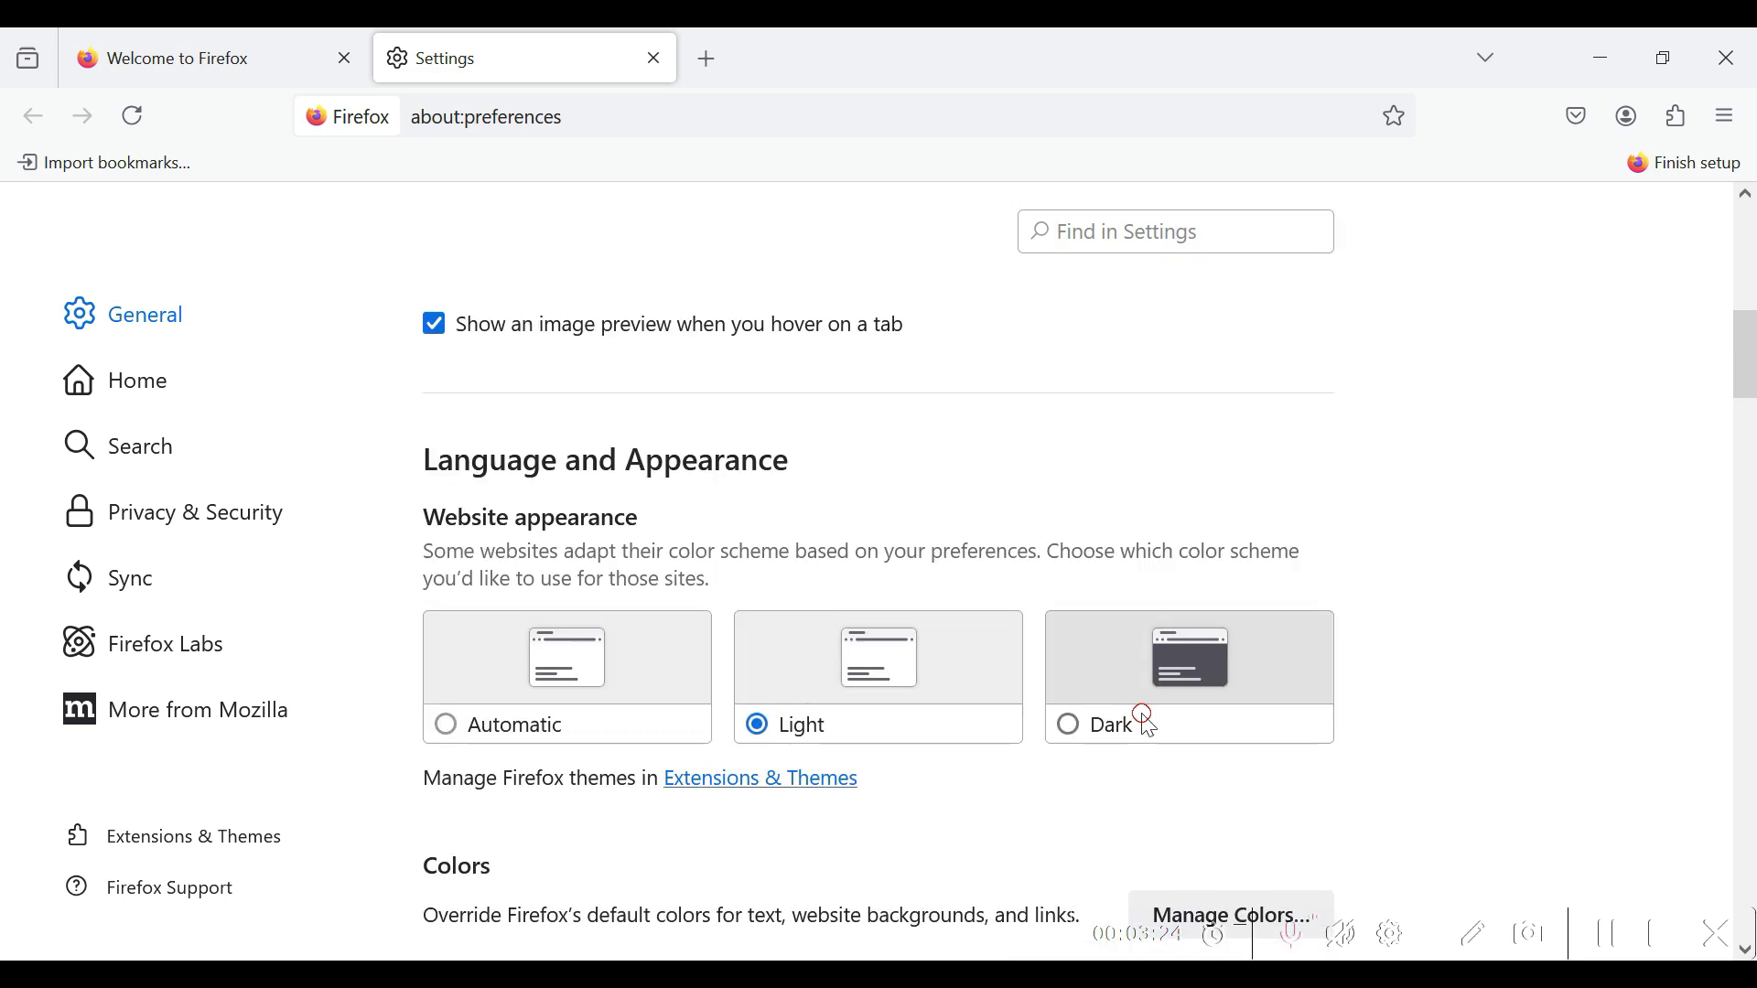
left_click(1148, 718)
left_click(804, 681)
left_click(586, 678)
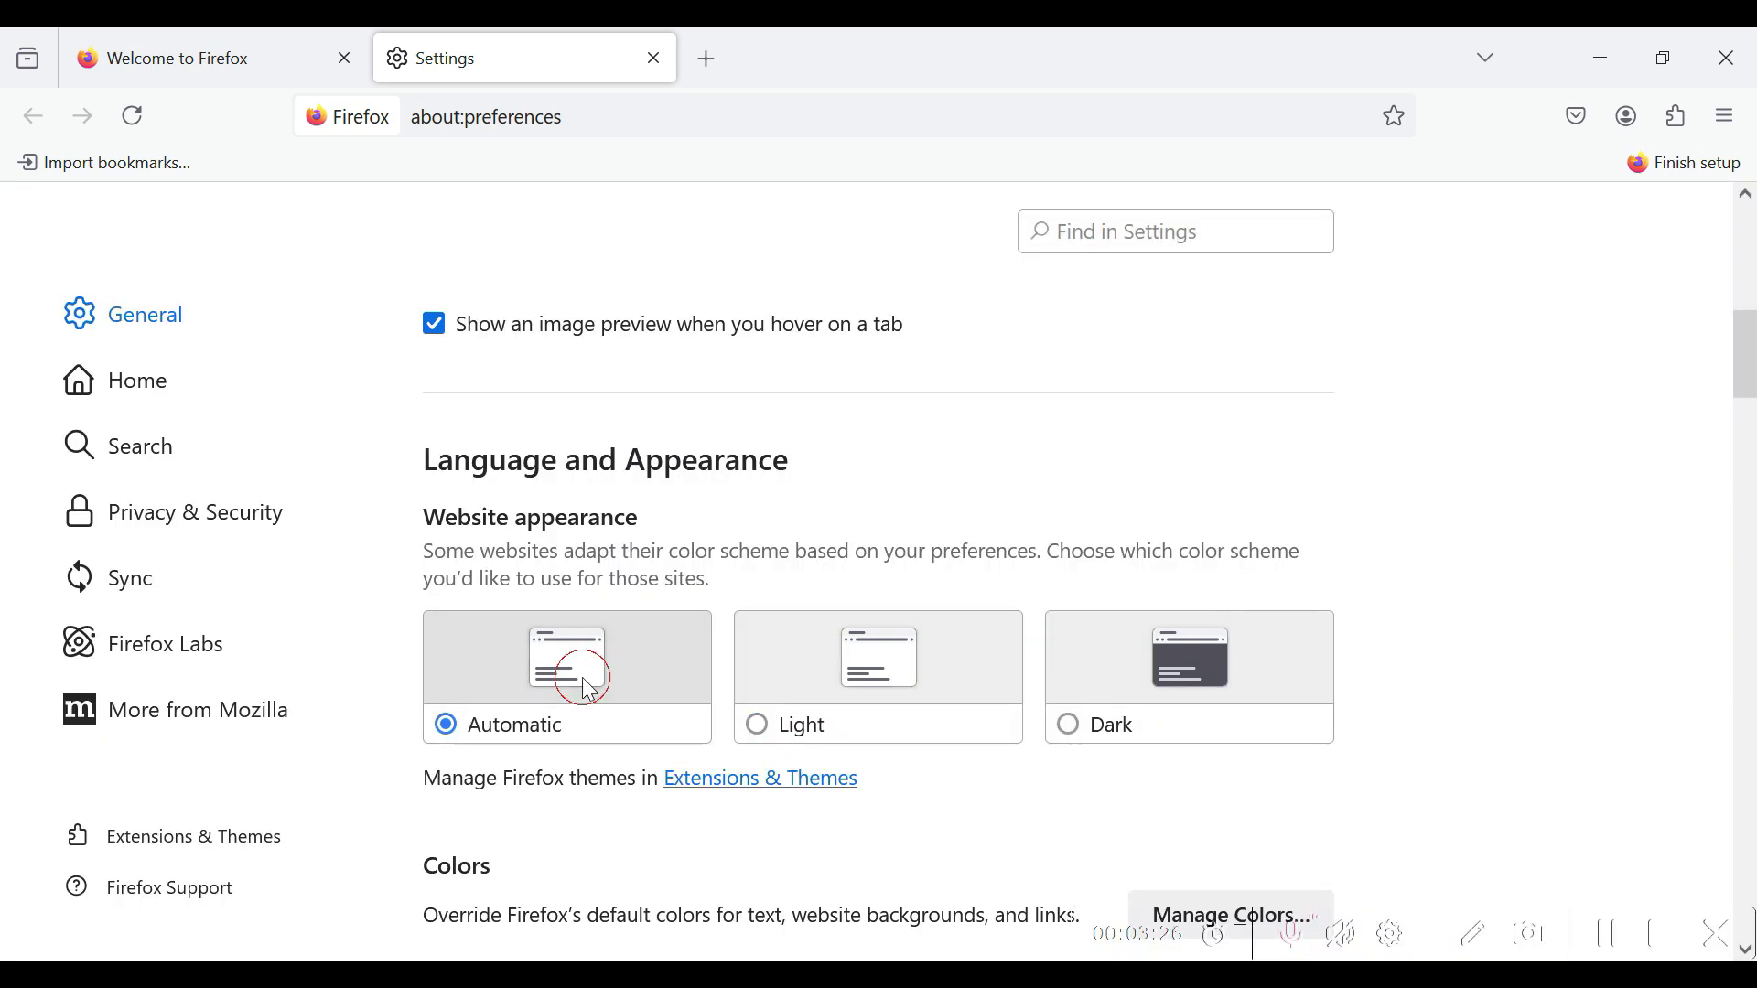
left_click(911, 695)
left_click(579, 681)
Review the website appearance and Colors settings, opening the Manage Colors options and closing them without changes.
scroll(576, 678, "down", 3)
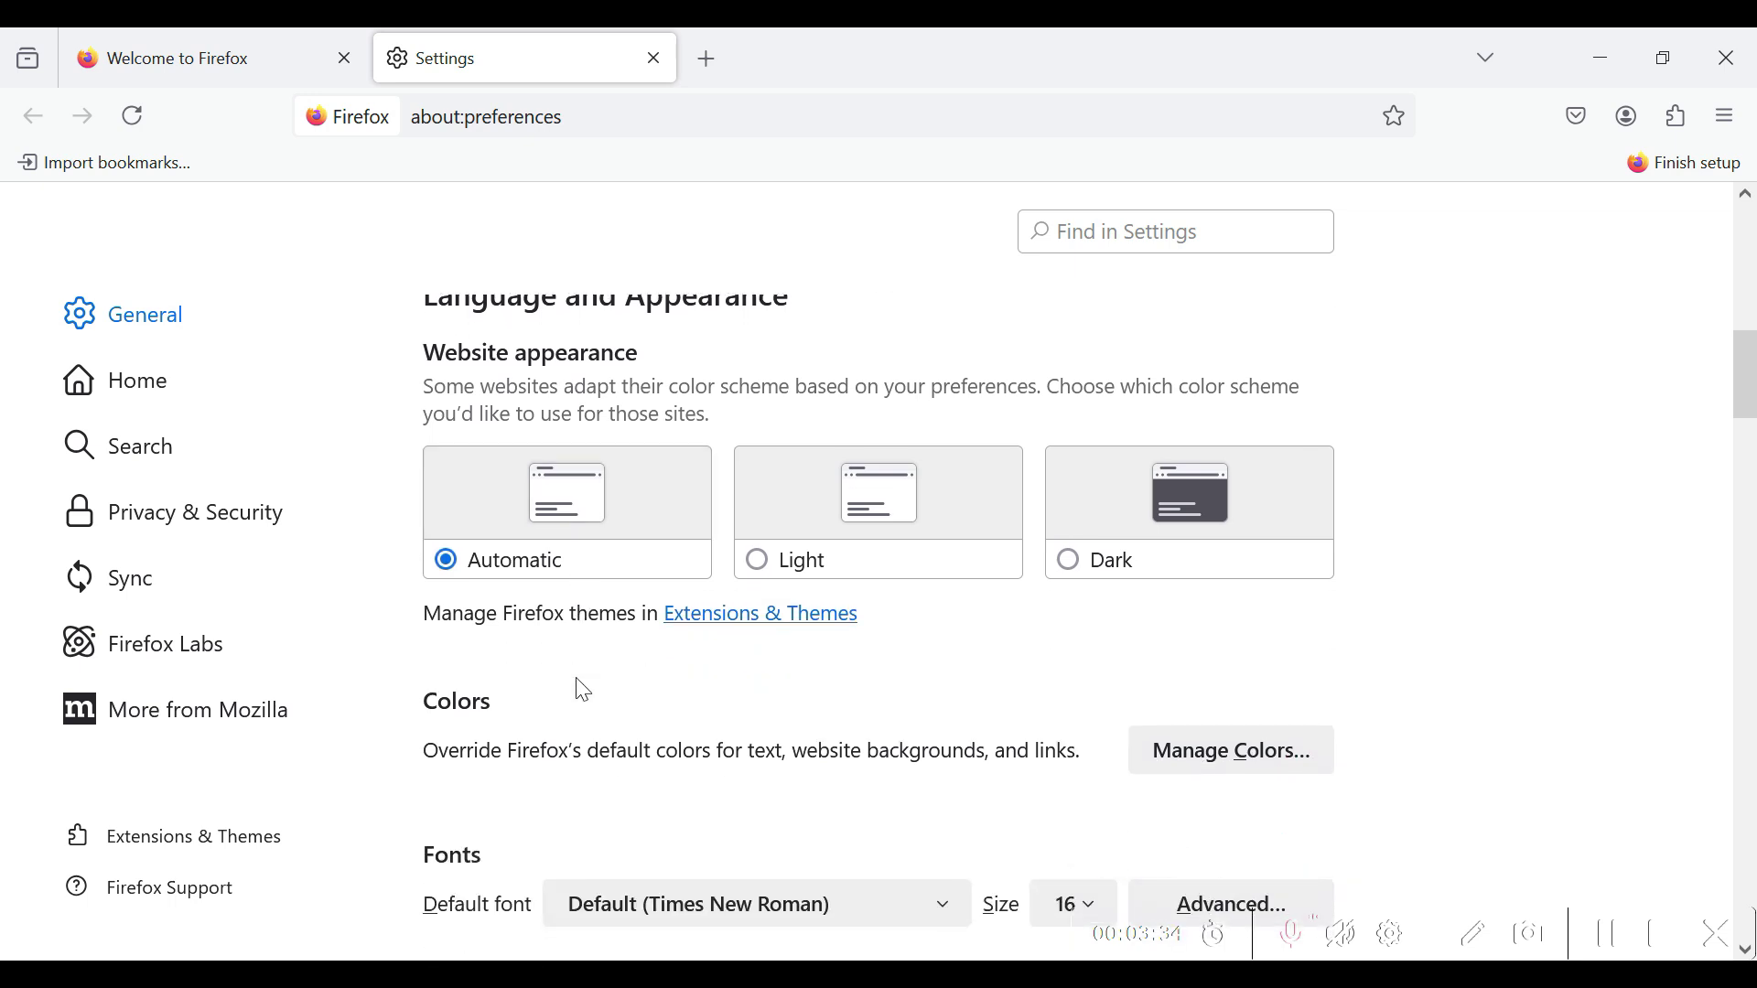
scroll(584, 692, "up", 3)
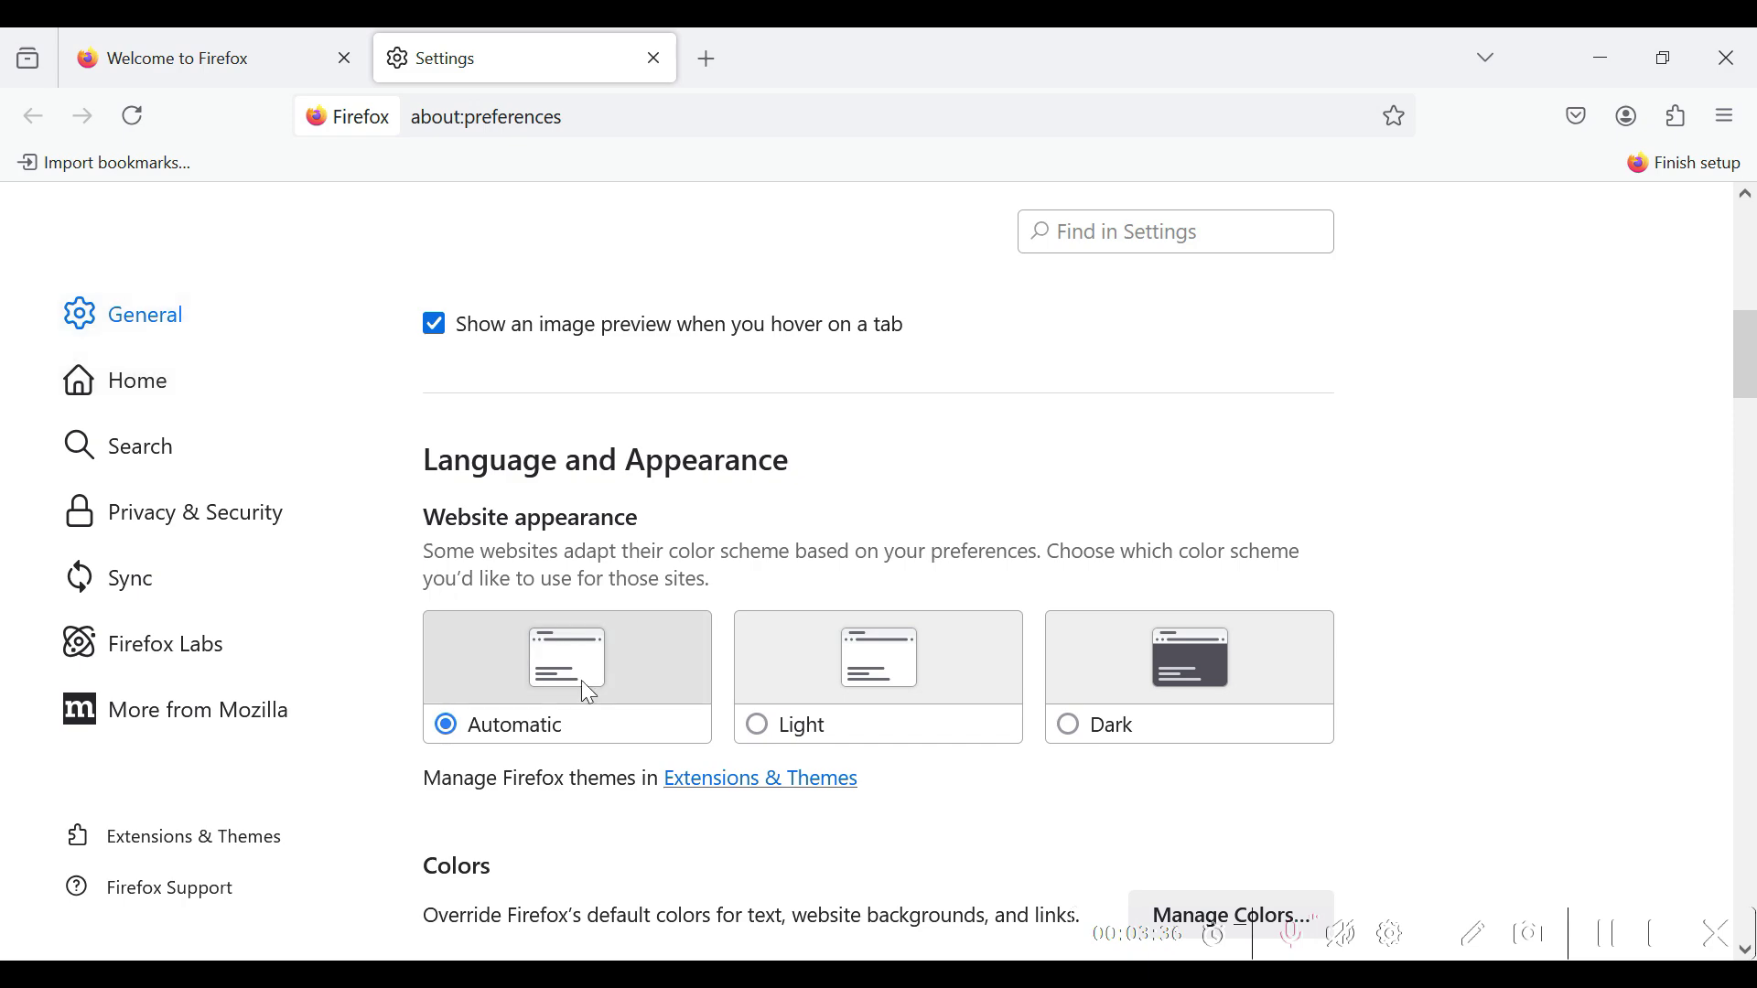
scroll(611, 580, "down", 3)
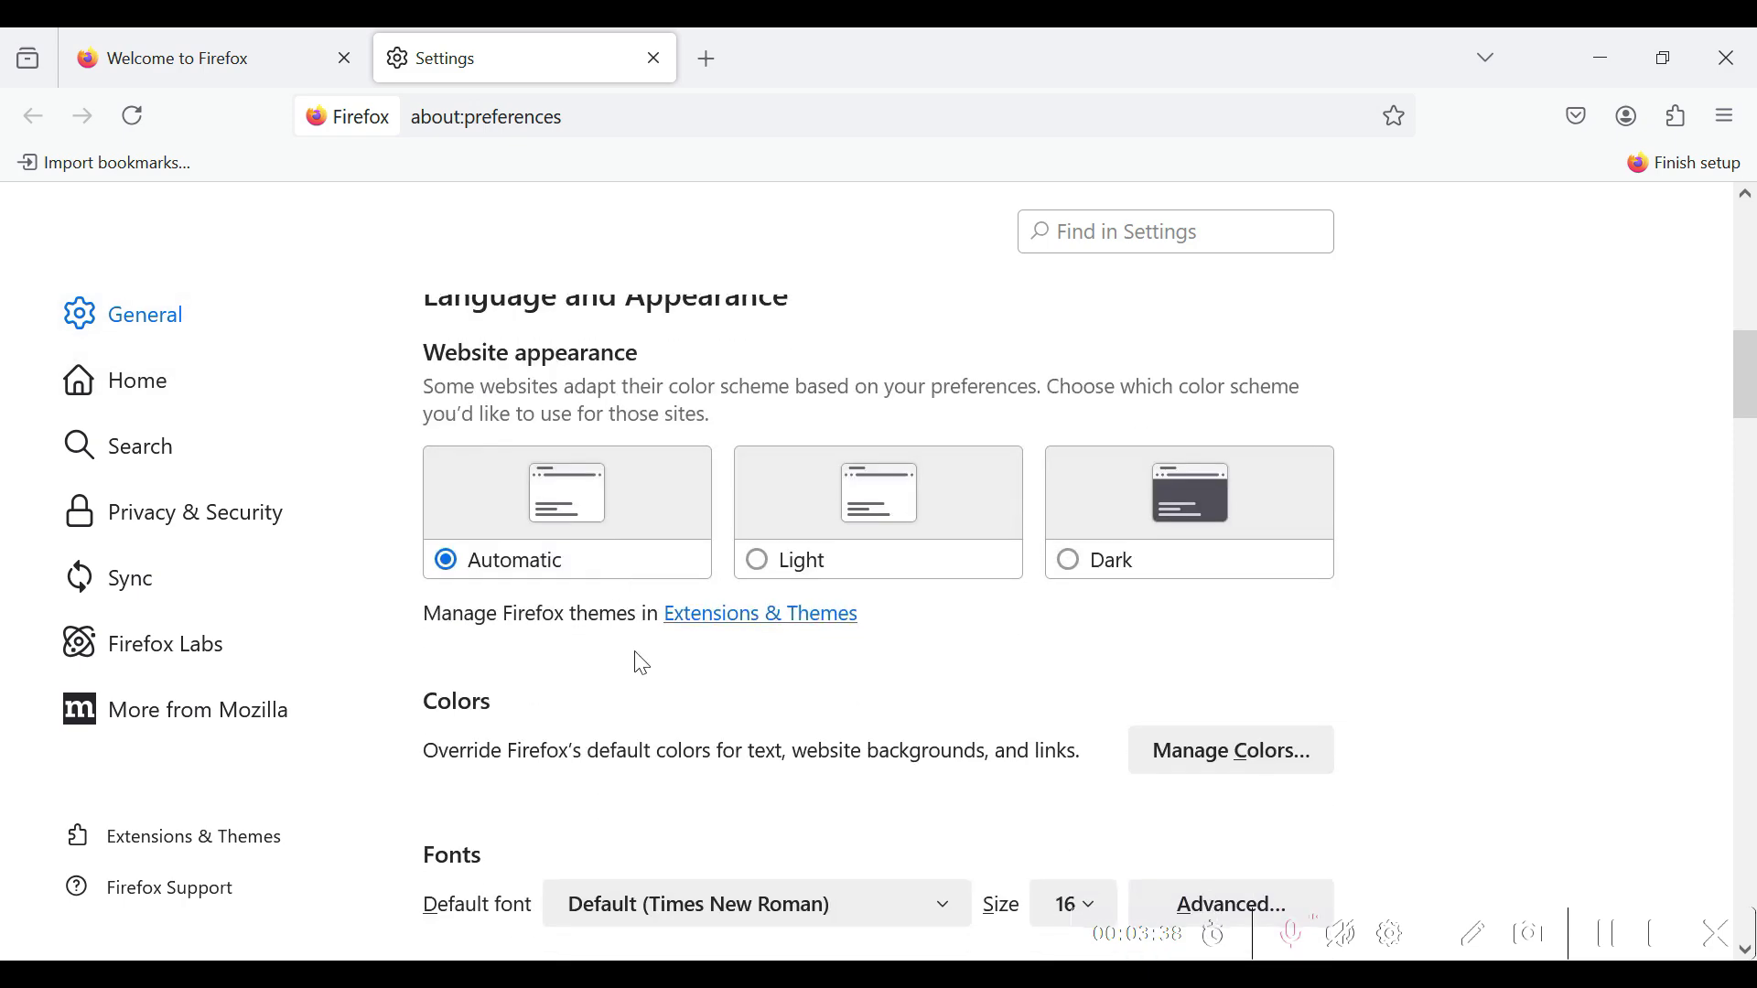
scroll(875, 700, "down", 6)
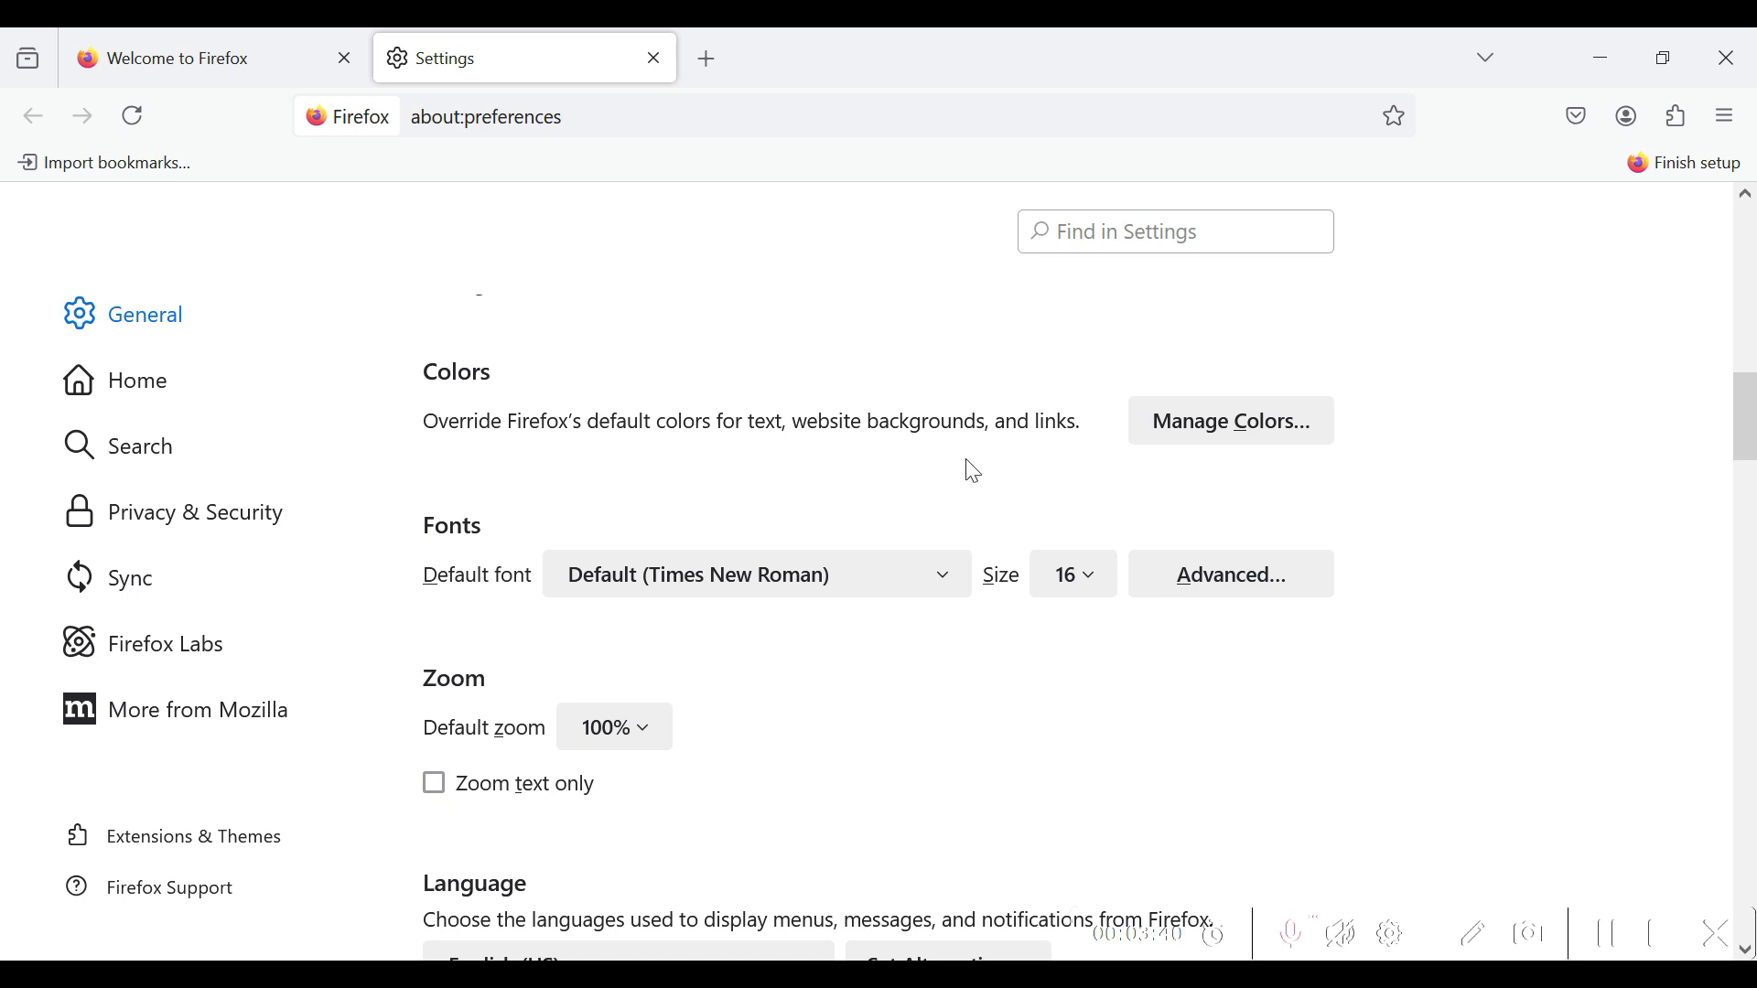
left_click(1212, 437)
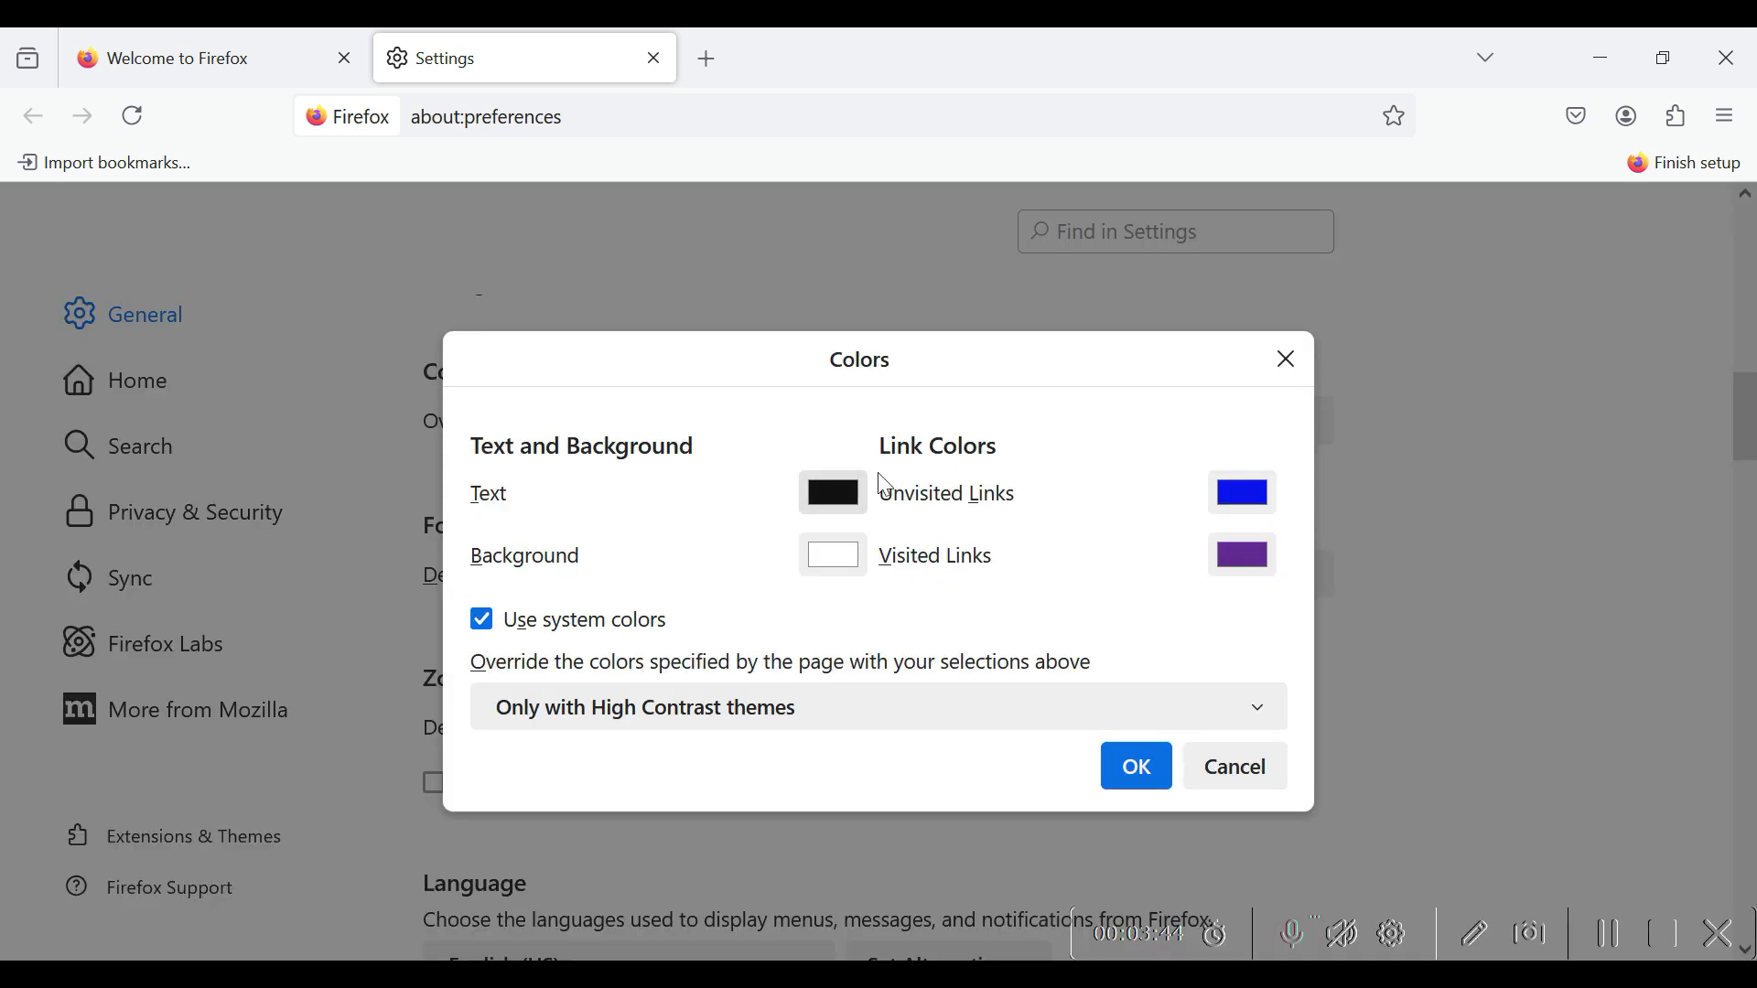
left_click(1288, 359)
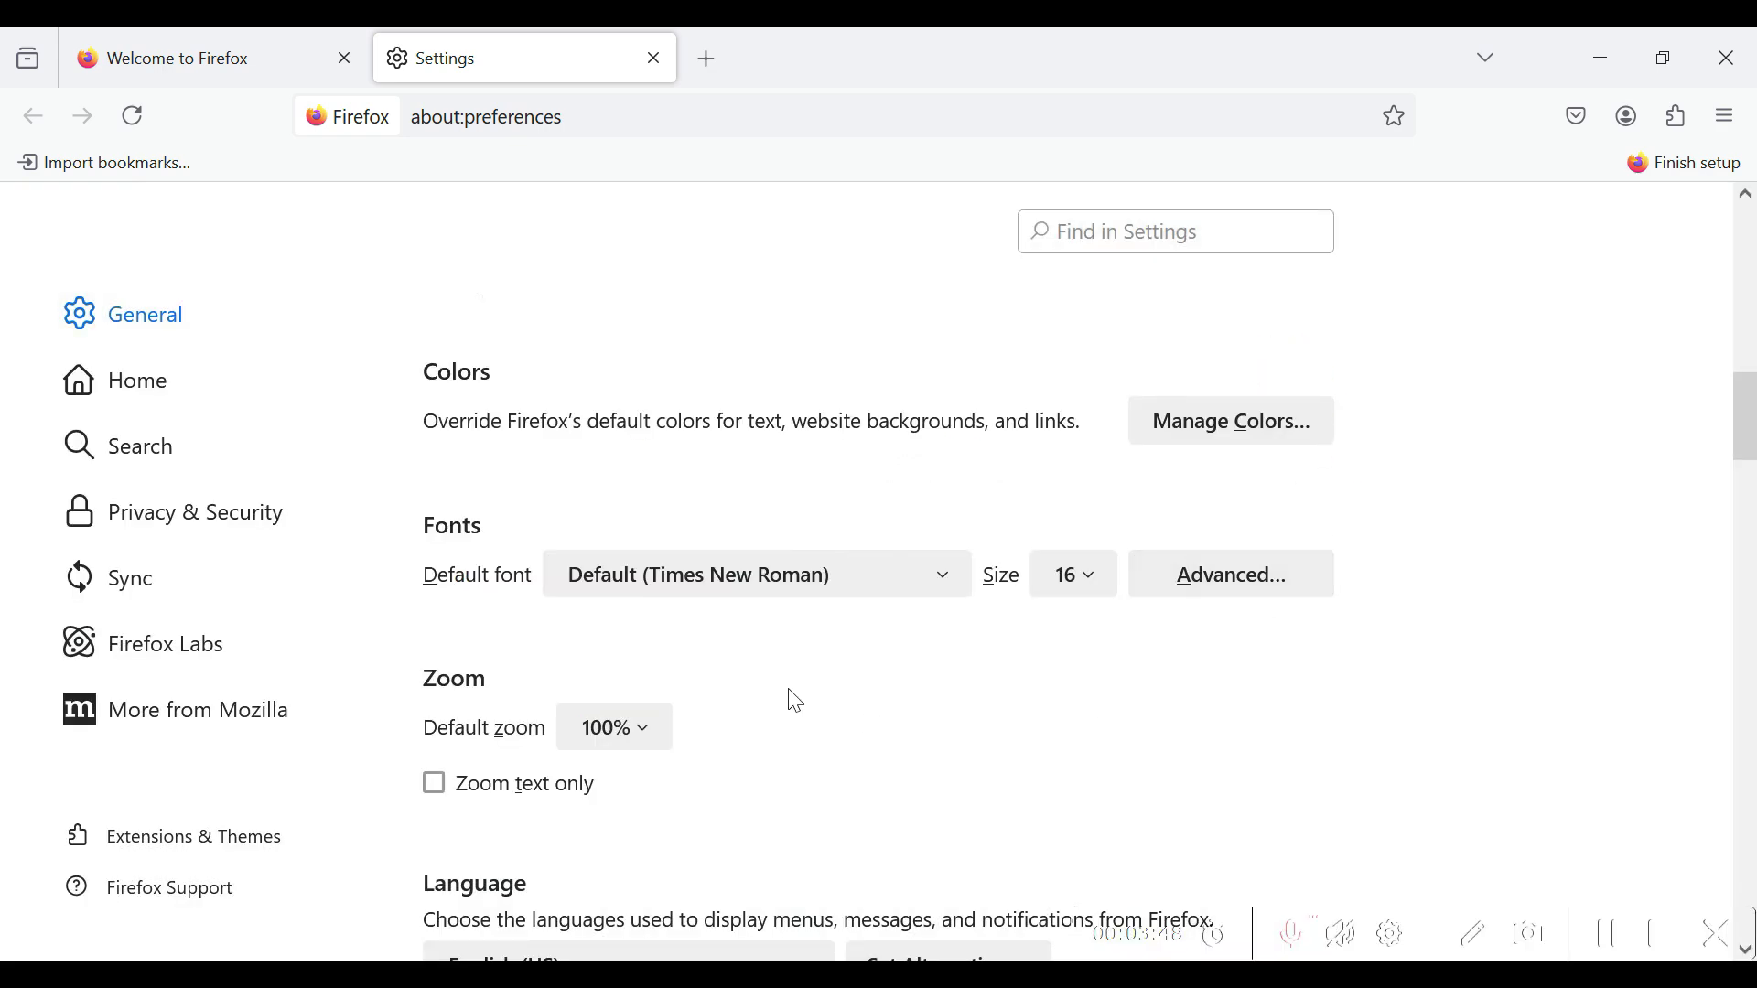
Open the Firefox Language Settings through the search for more languages, browse the languages available to add, and close the dialog without adding any.
scroll(737, 667, "down", 3)
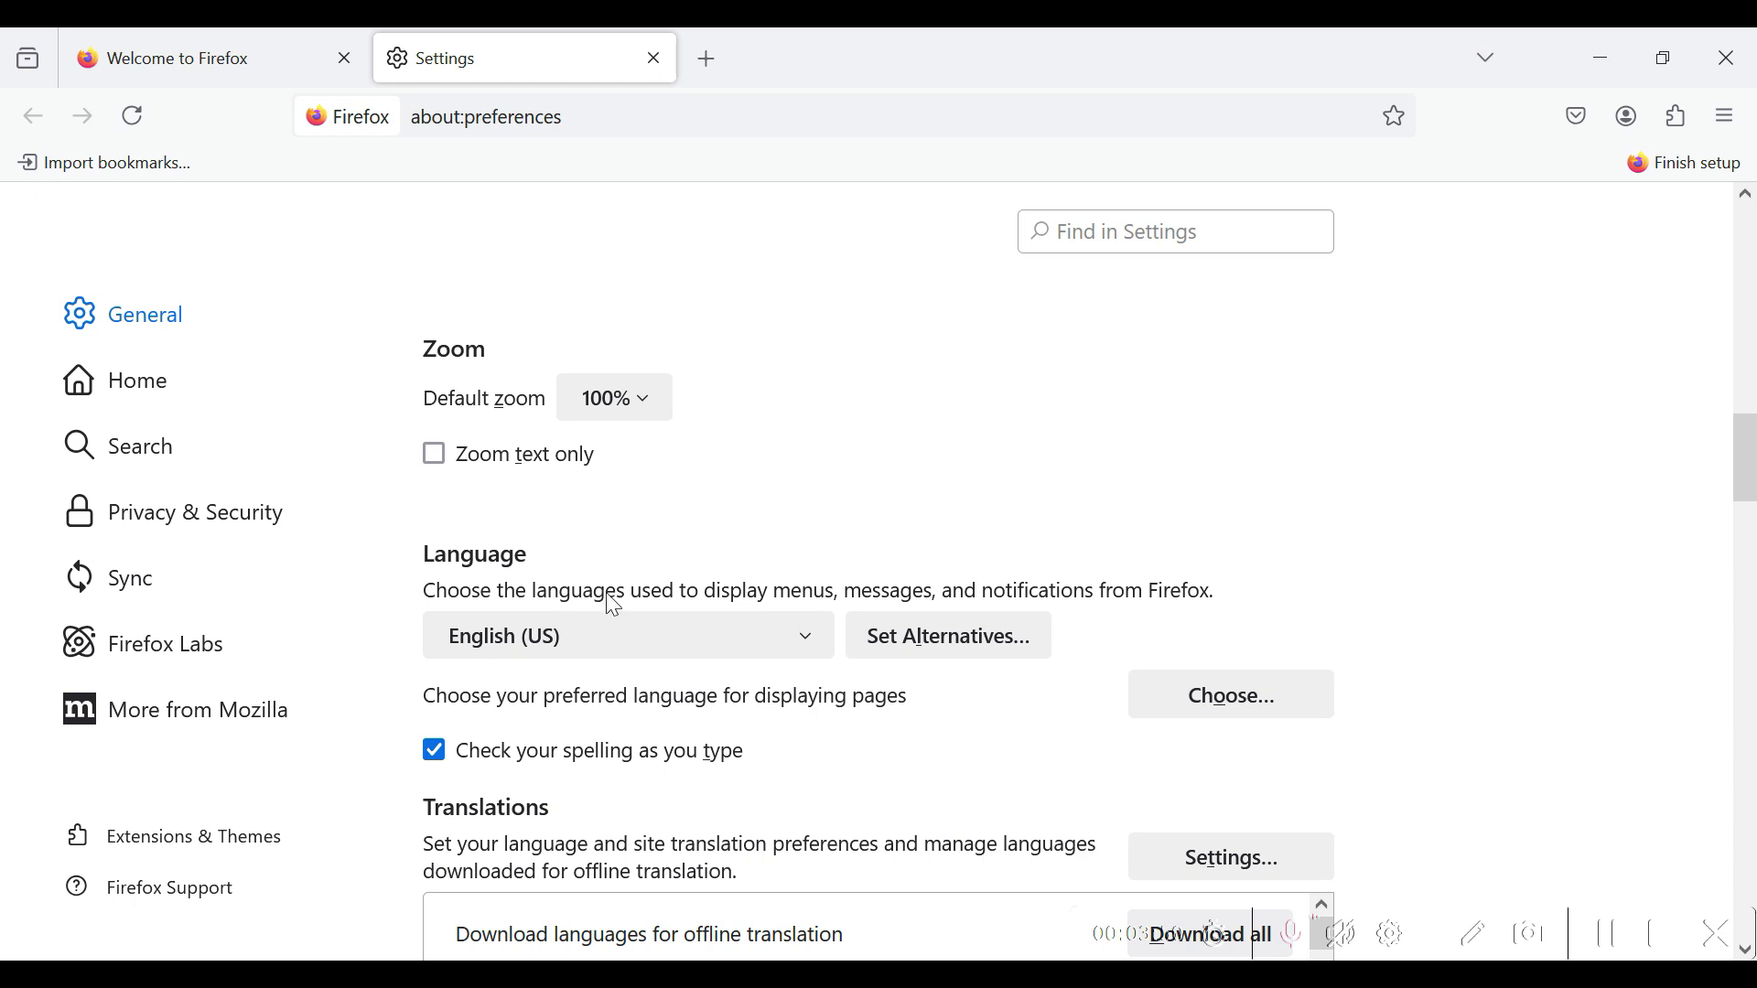
left_click(611, 637)
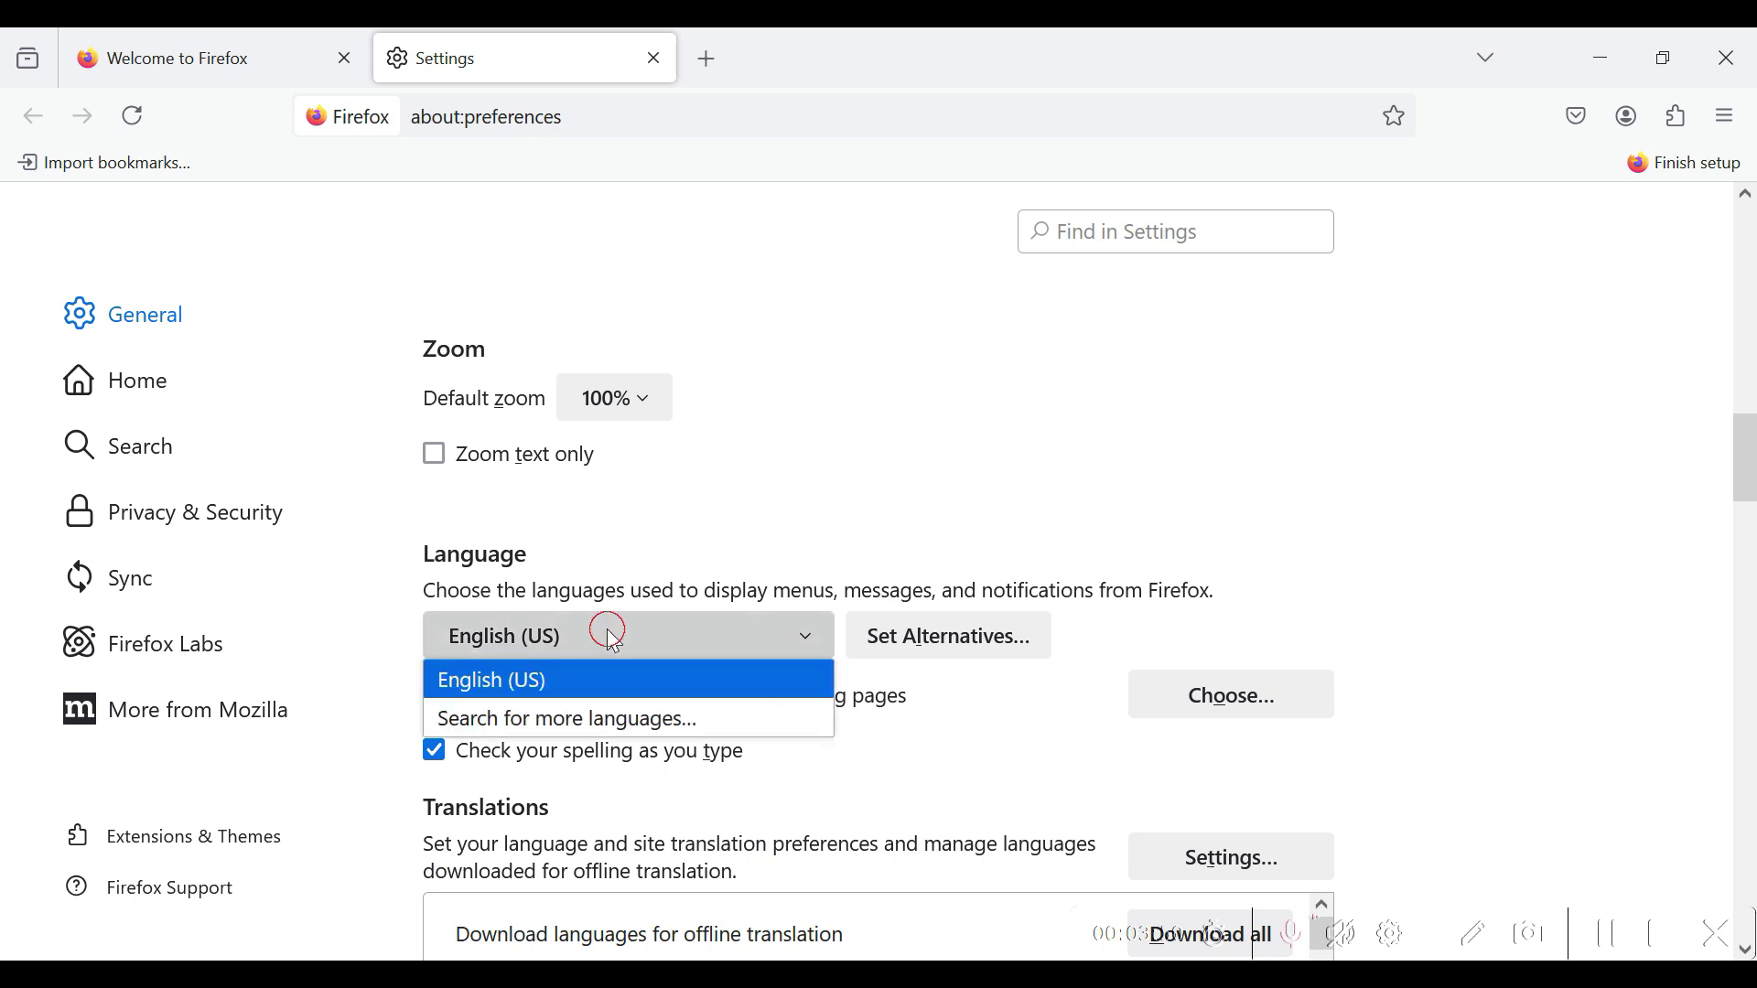
left_click(619, 716)
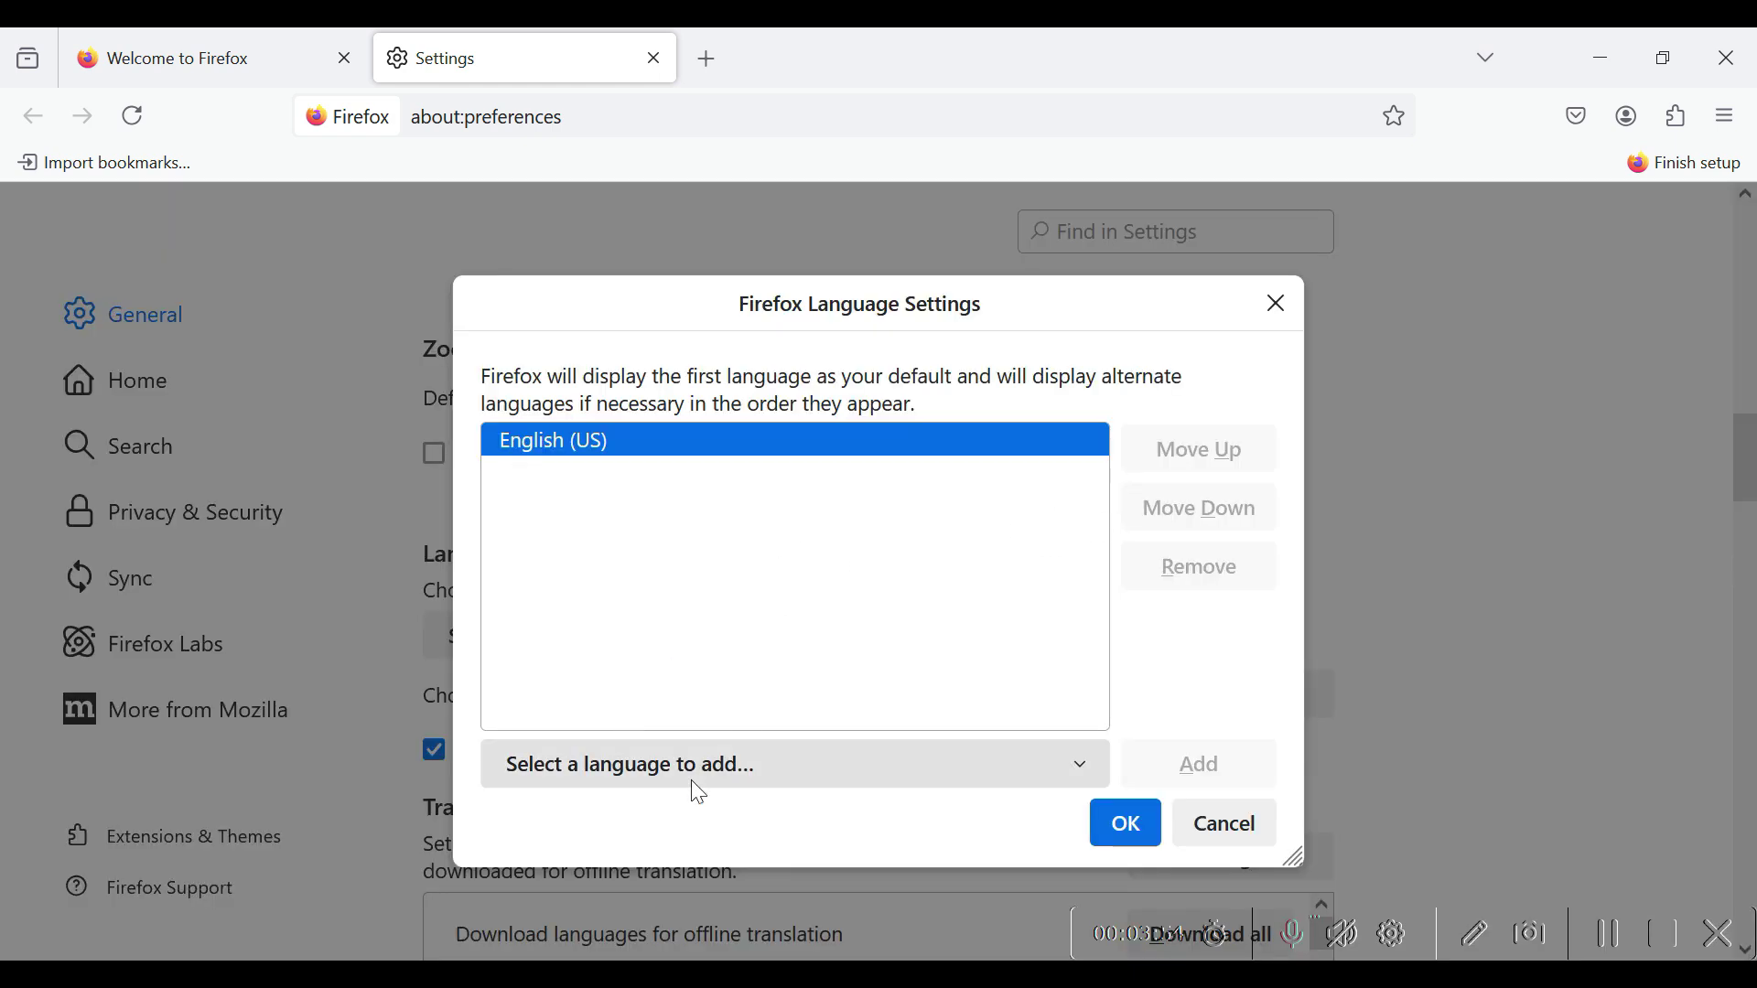
left_click(692, 774)
scroll(722, 635, "down", 20)
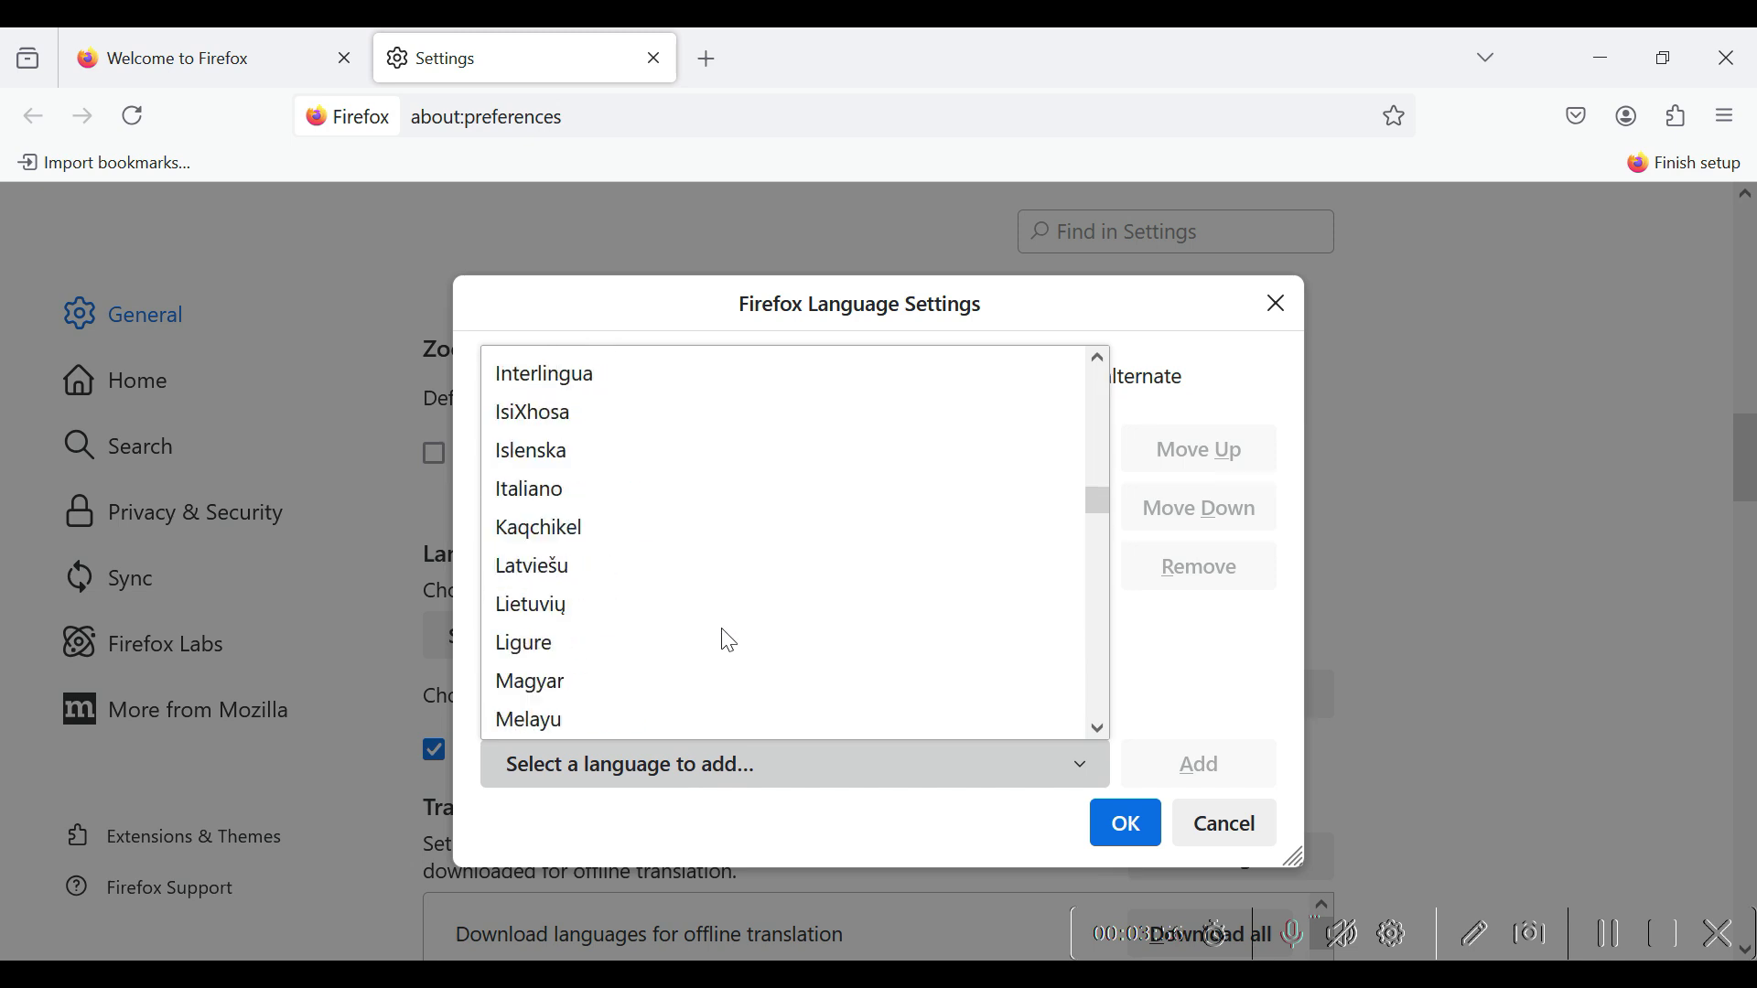
left_click(1270, 302)
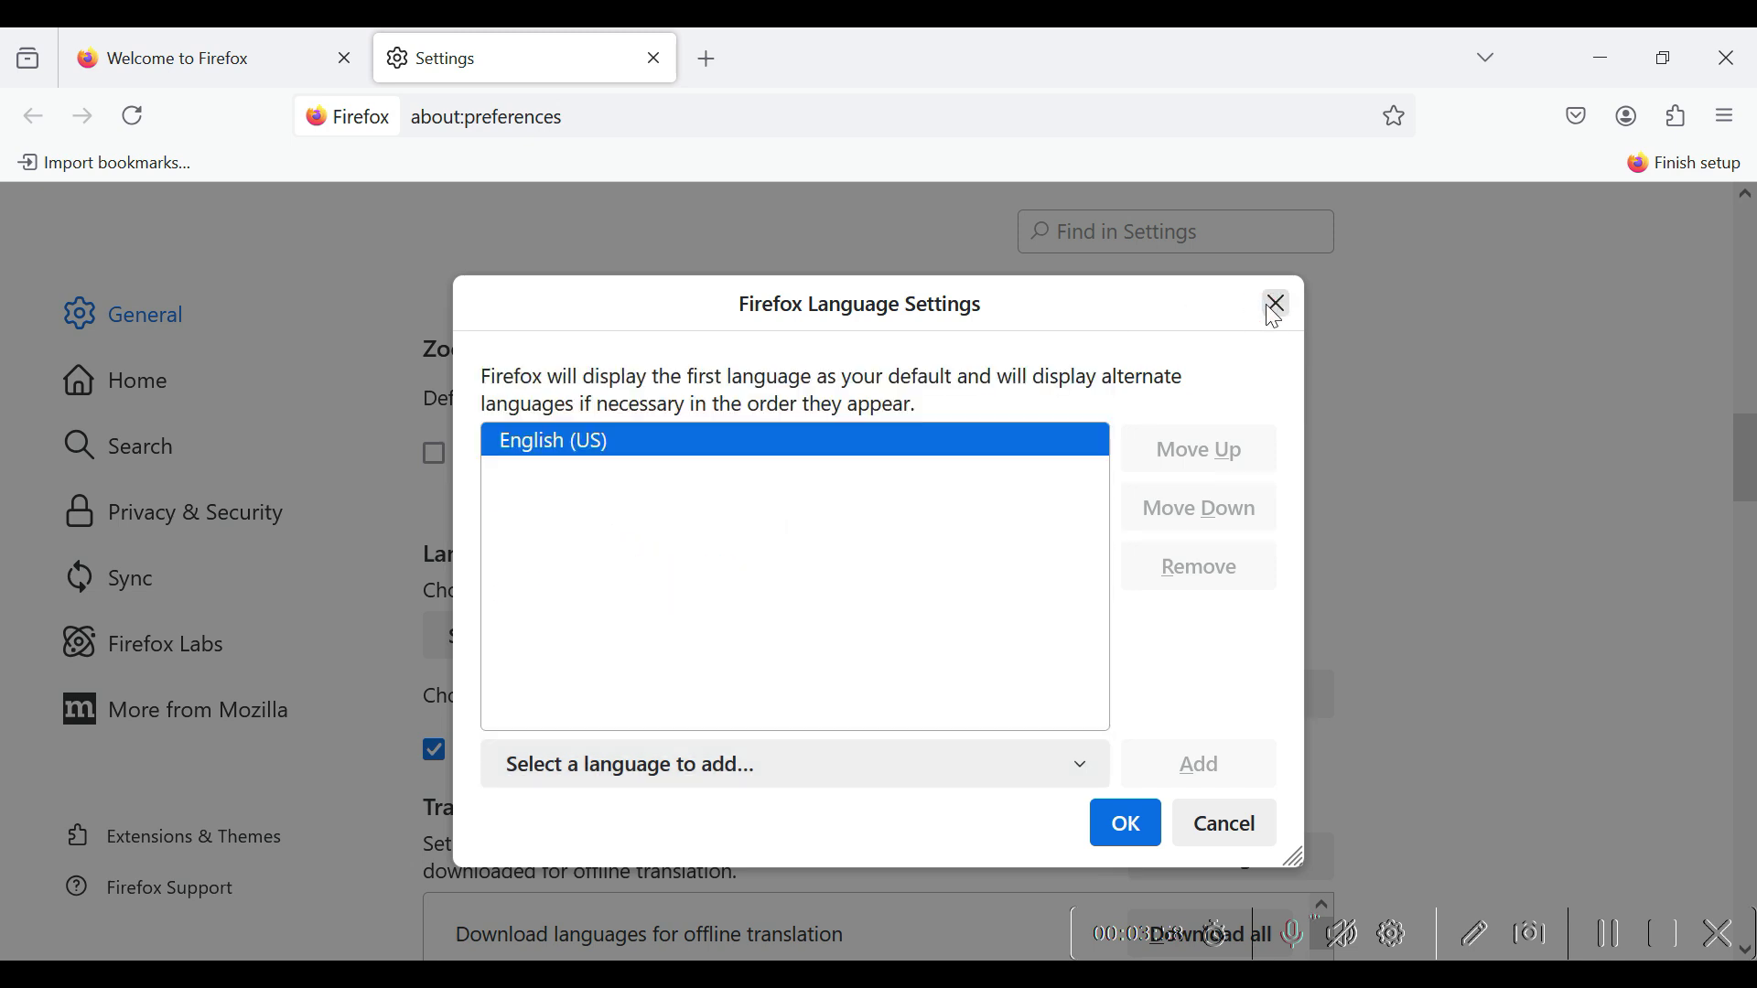
left_click(1131, 823)
Look through the languages offered for offline translation in the Translations section.
scroll(874, 705, "down", 4)
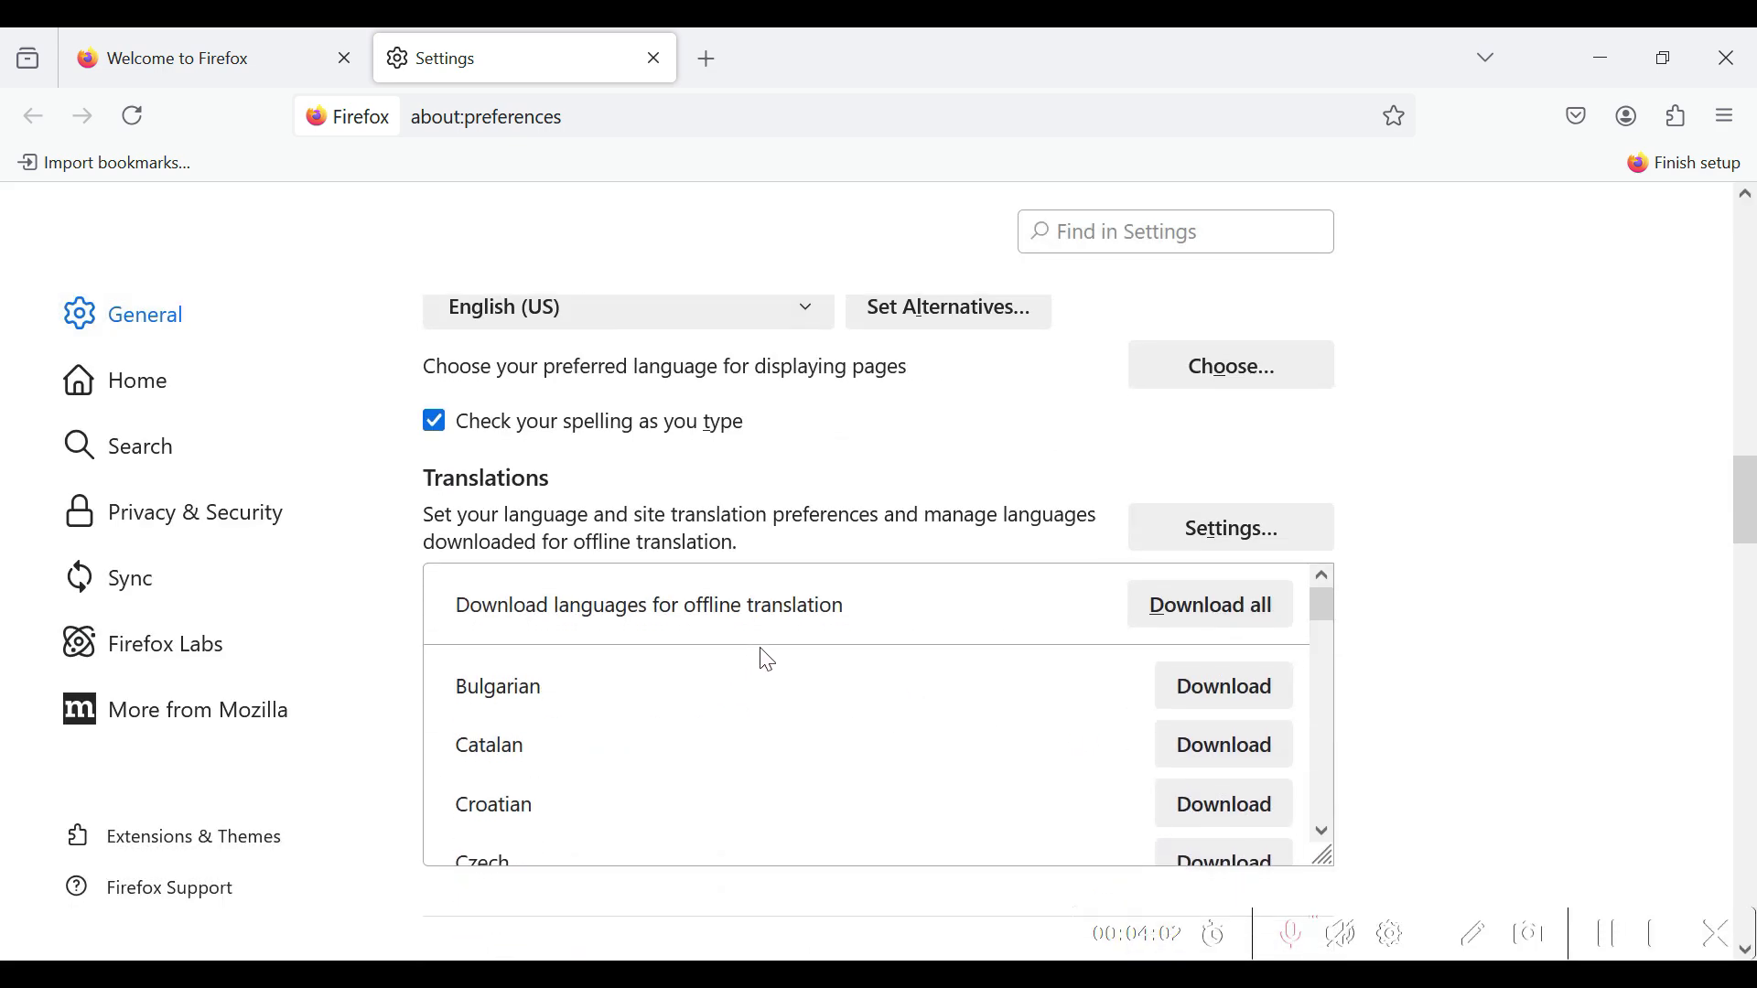
scroll(768, 645, "down", 3)
scroll(632, 657, "down", 3)
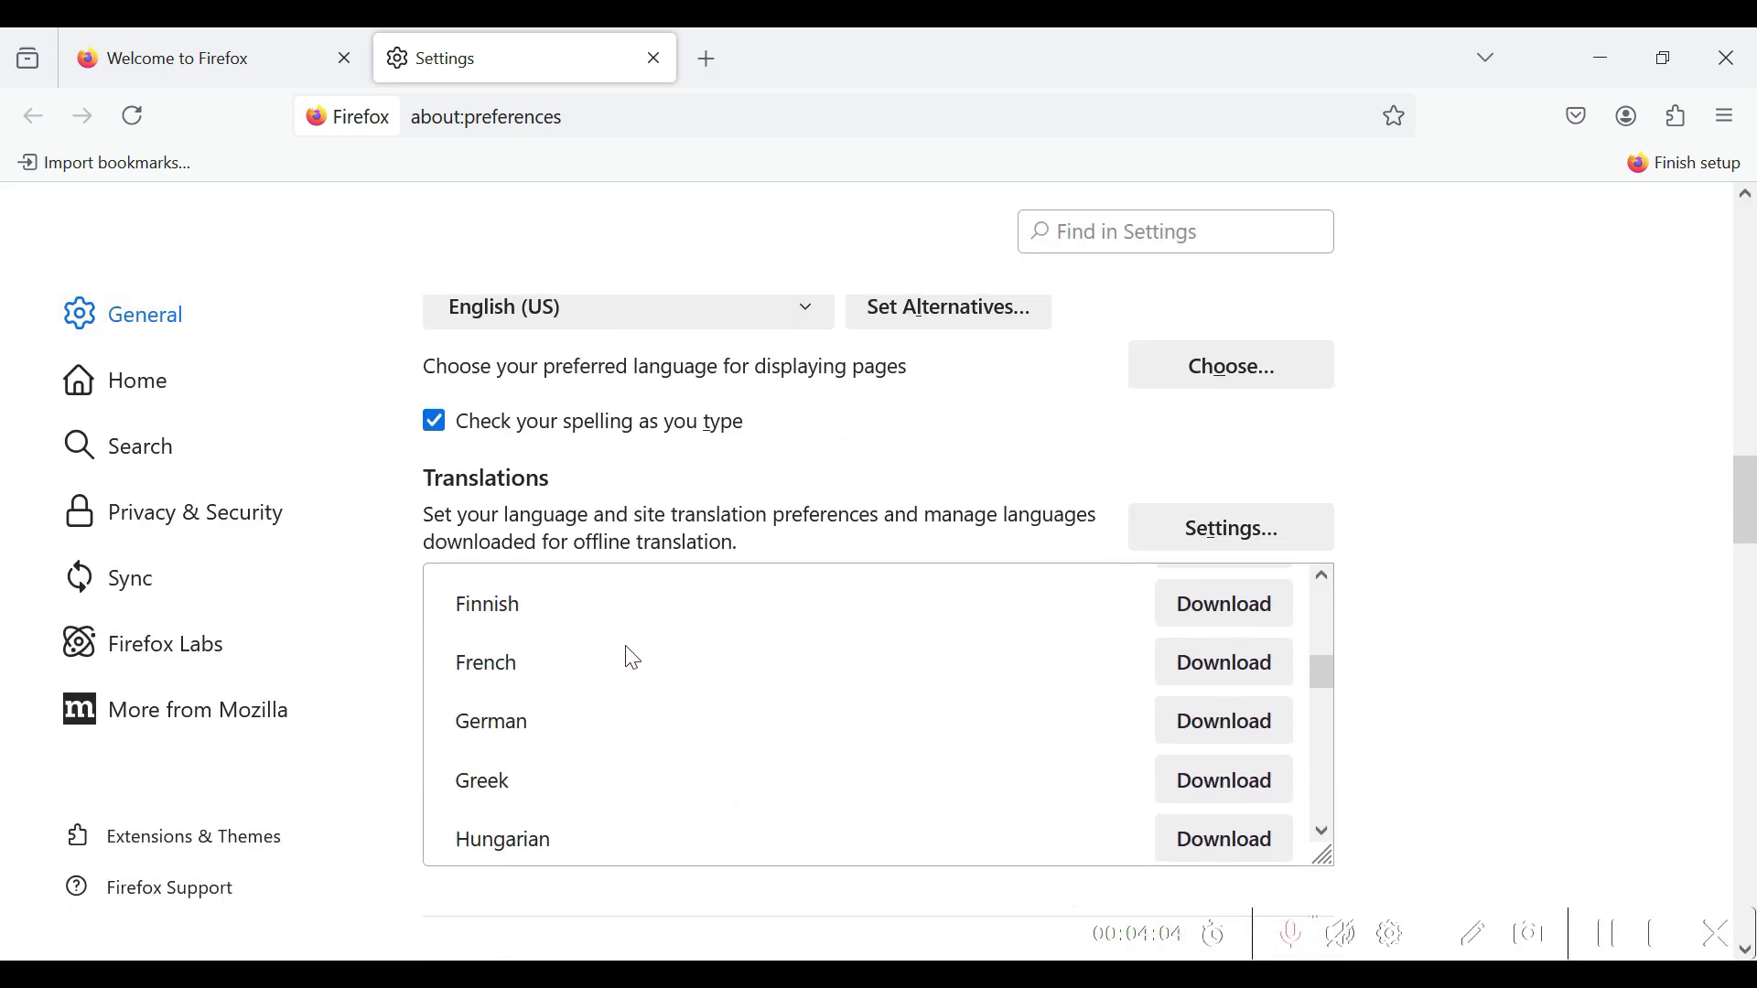
Review the Downloads settings under Files and Applications, opening the download folder chooser and closing it without selecting a folder.
scroll(1419, 698, "down", 4)
scroll(792, 720, "down", 3)
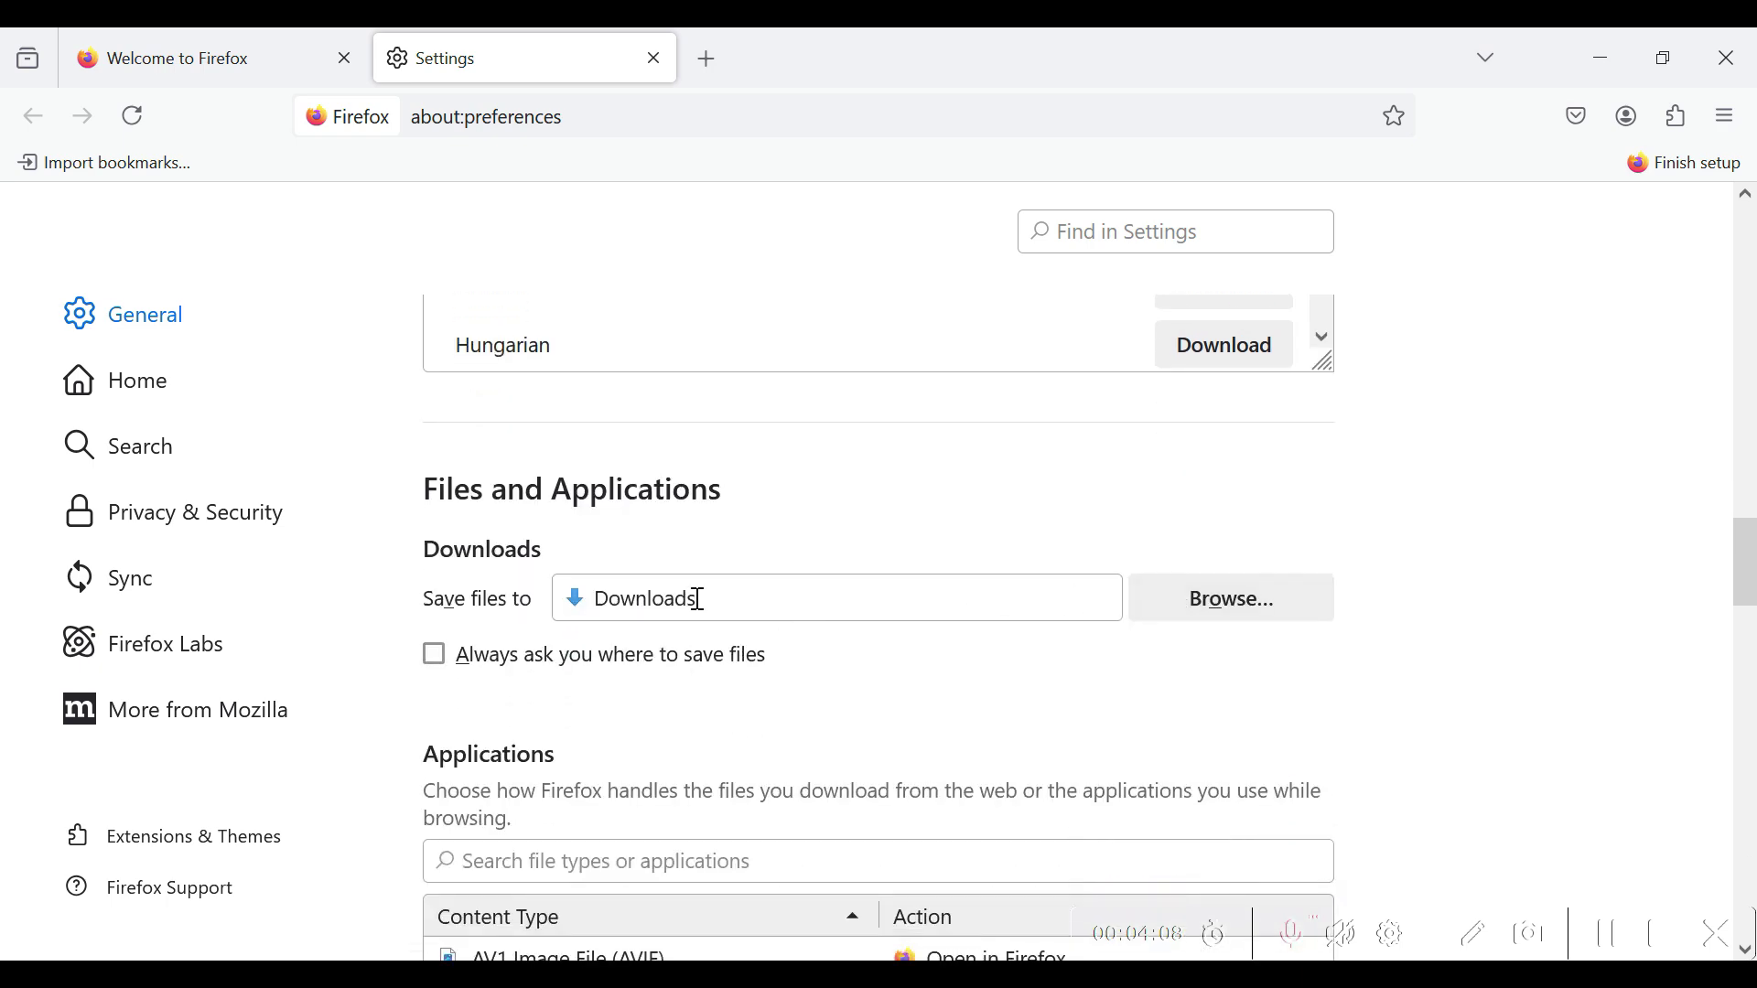
left_click(1184, 605)
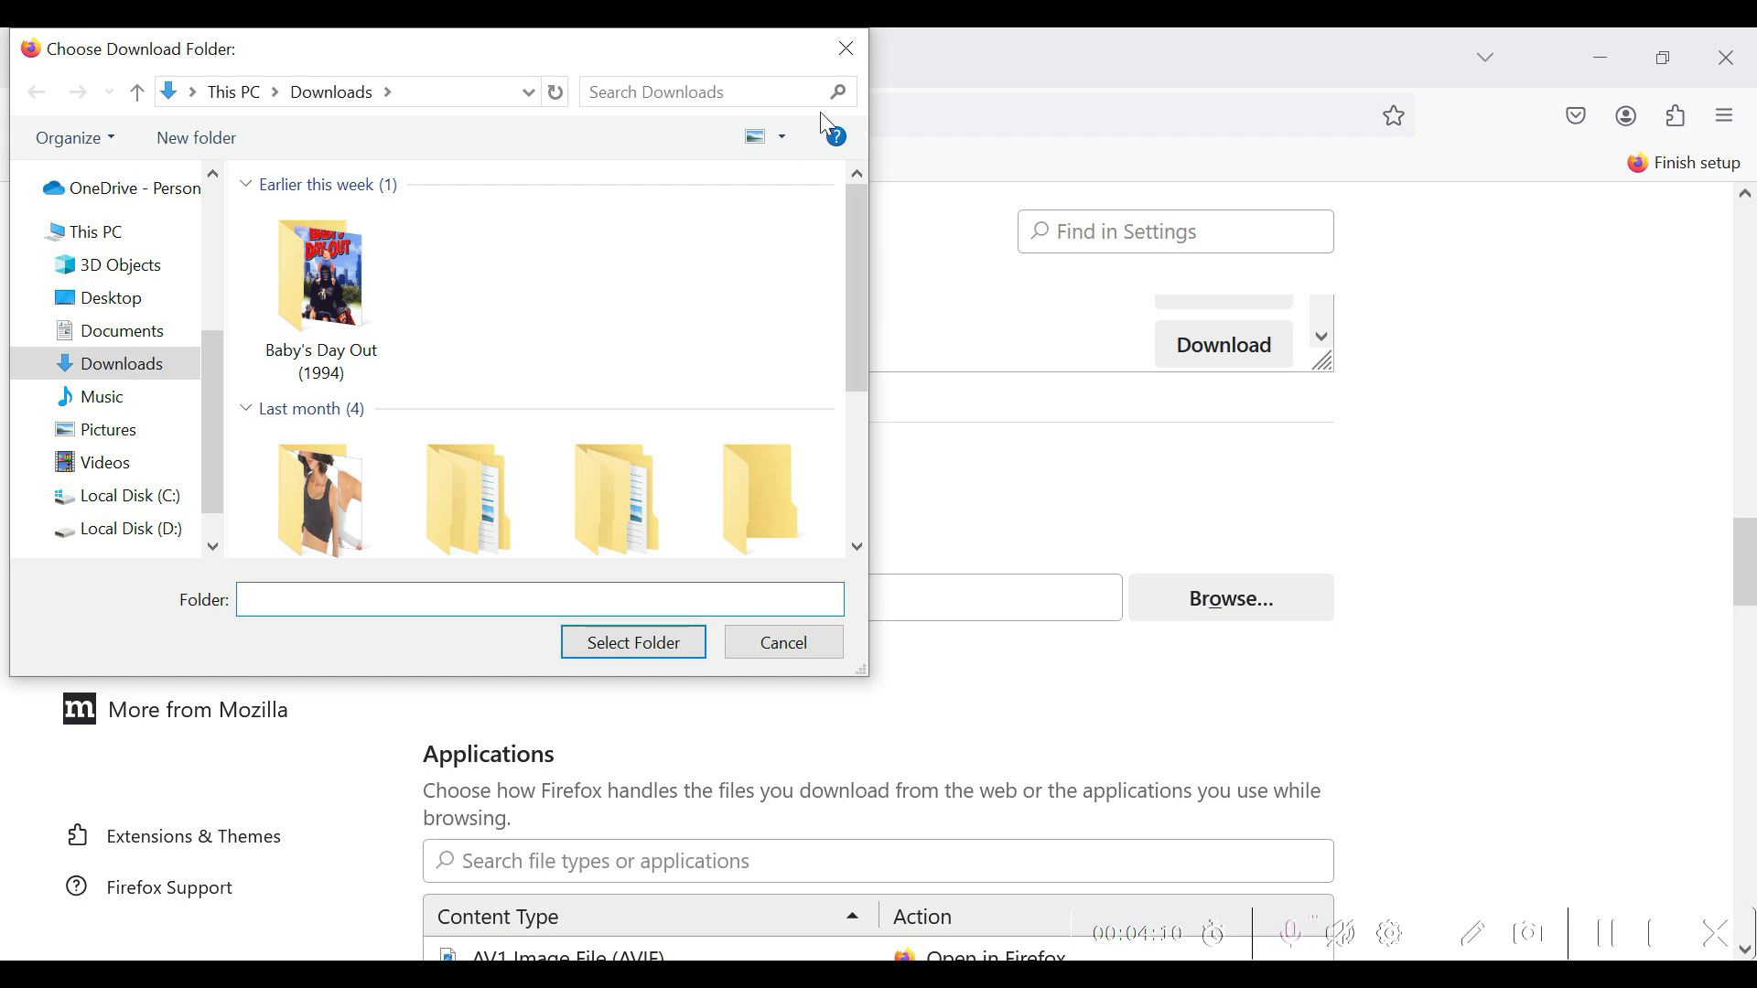
left_click(842, 51)
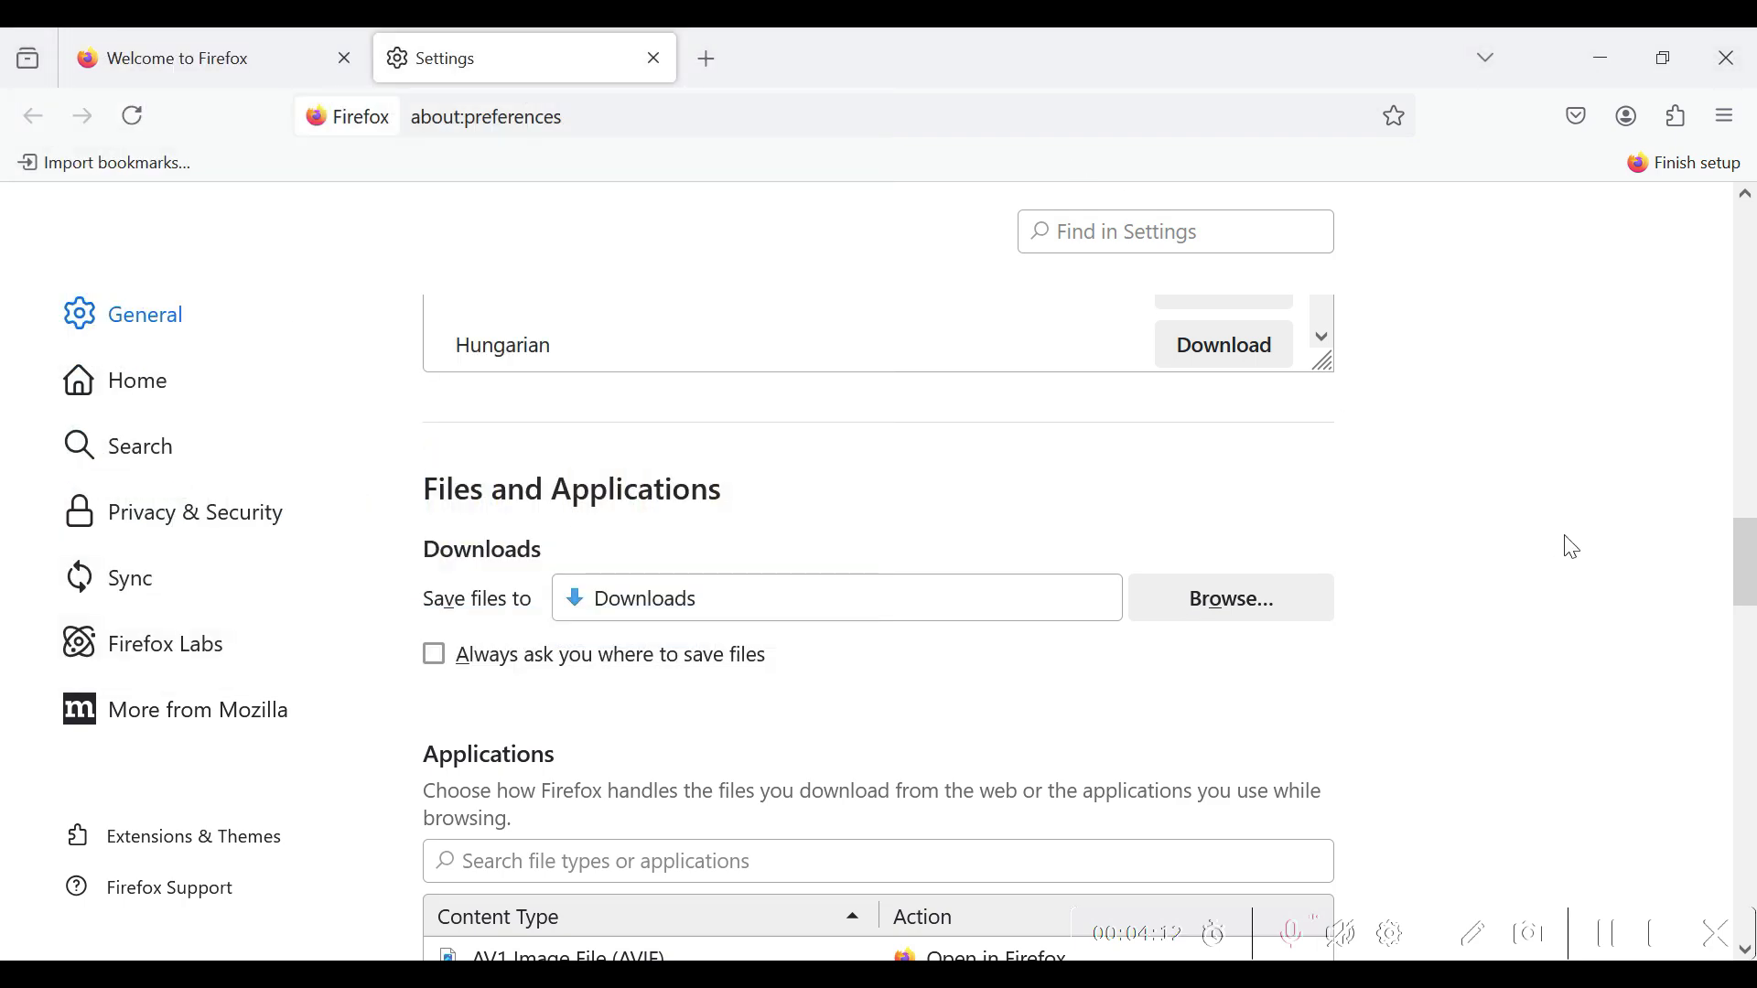
Examine the Applications file-type actions, the handling of other files, and the Digital Rights Management (DRM) Content setting.
scroll(1625, 655, "down", 3)
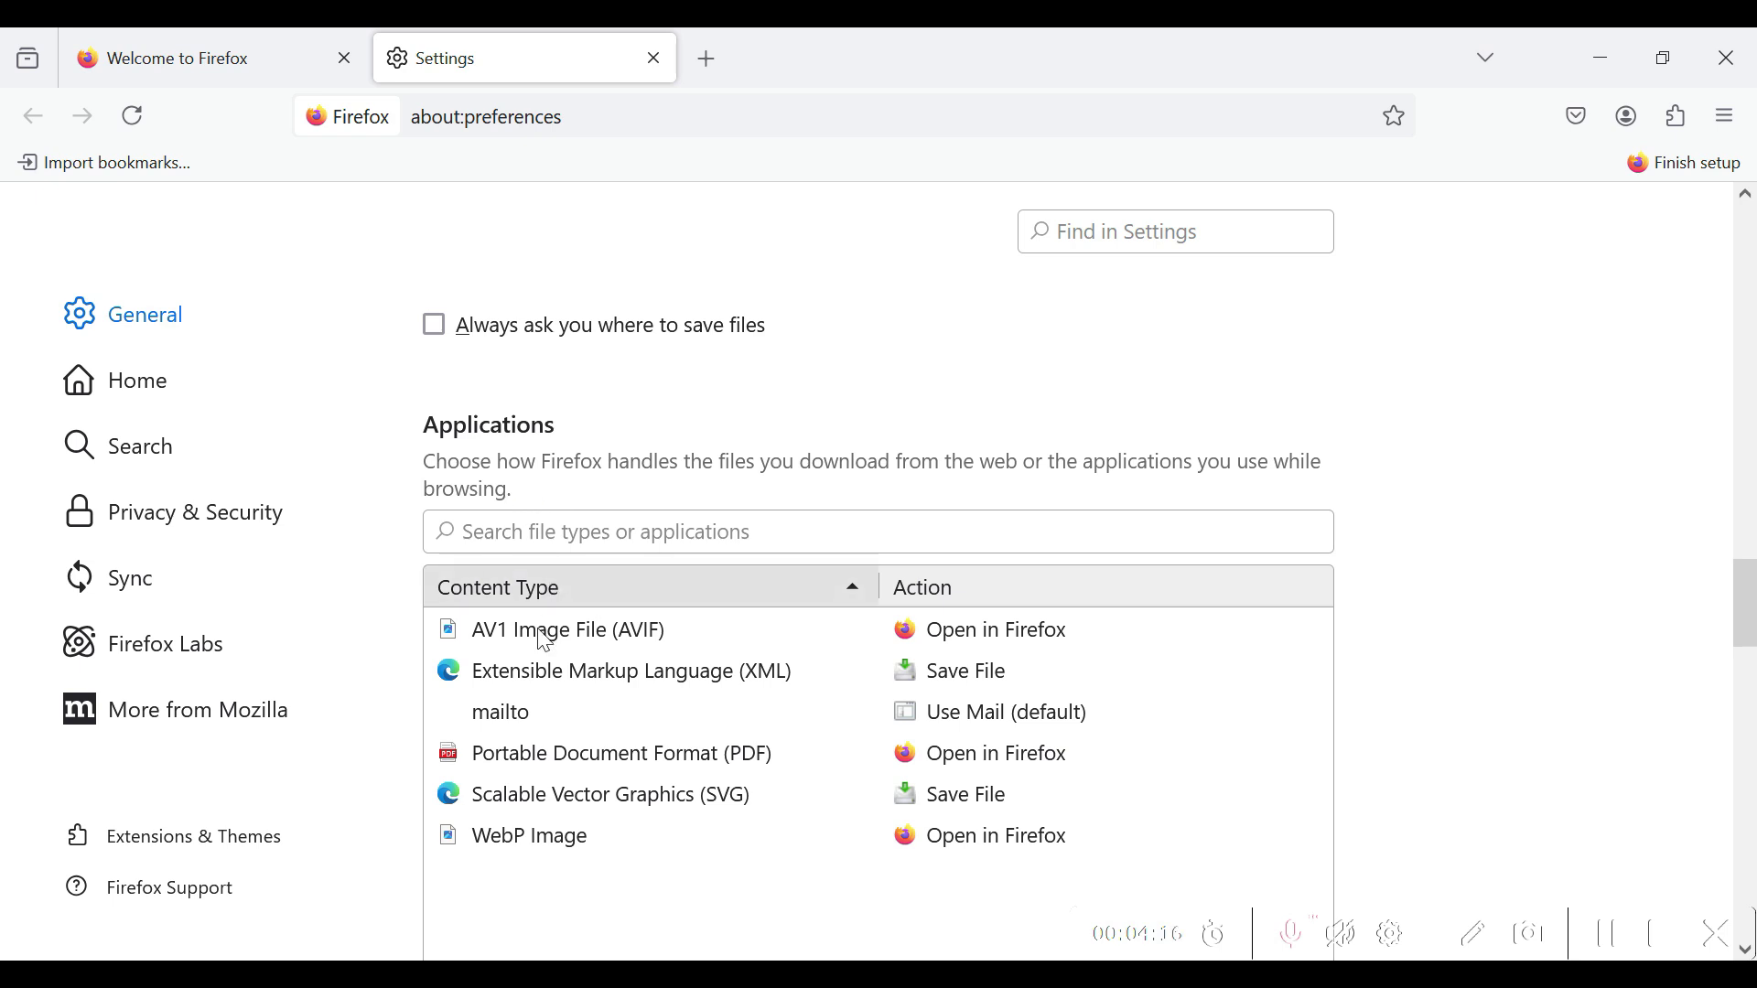
scroll(718, 719, "down", 3)
scroll(718, 718, "down", 2)
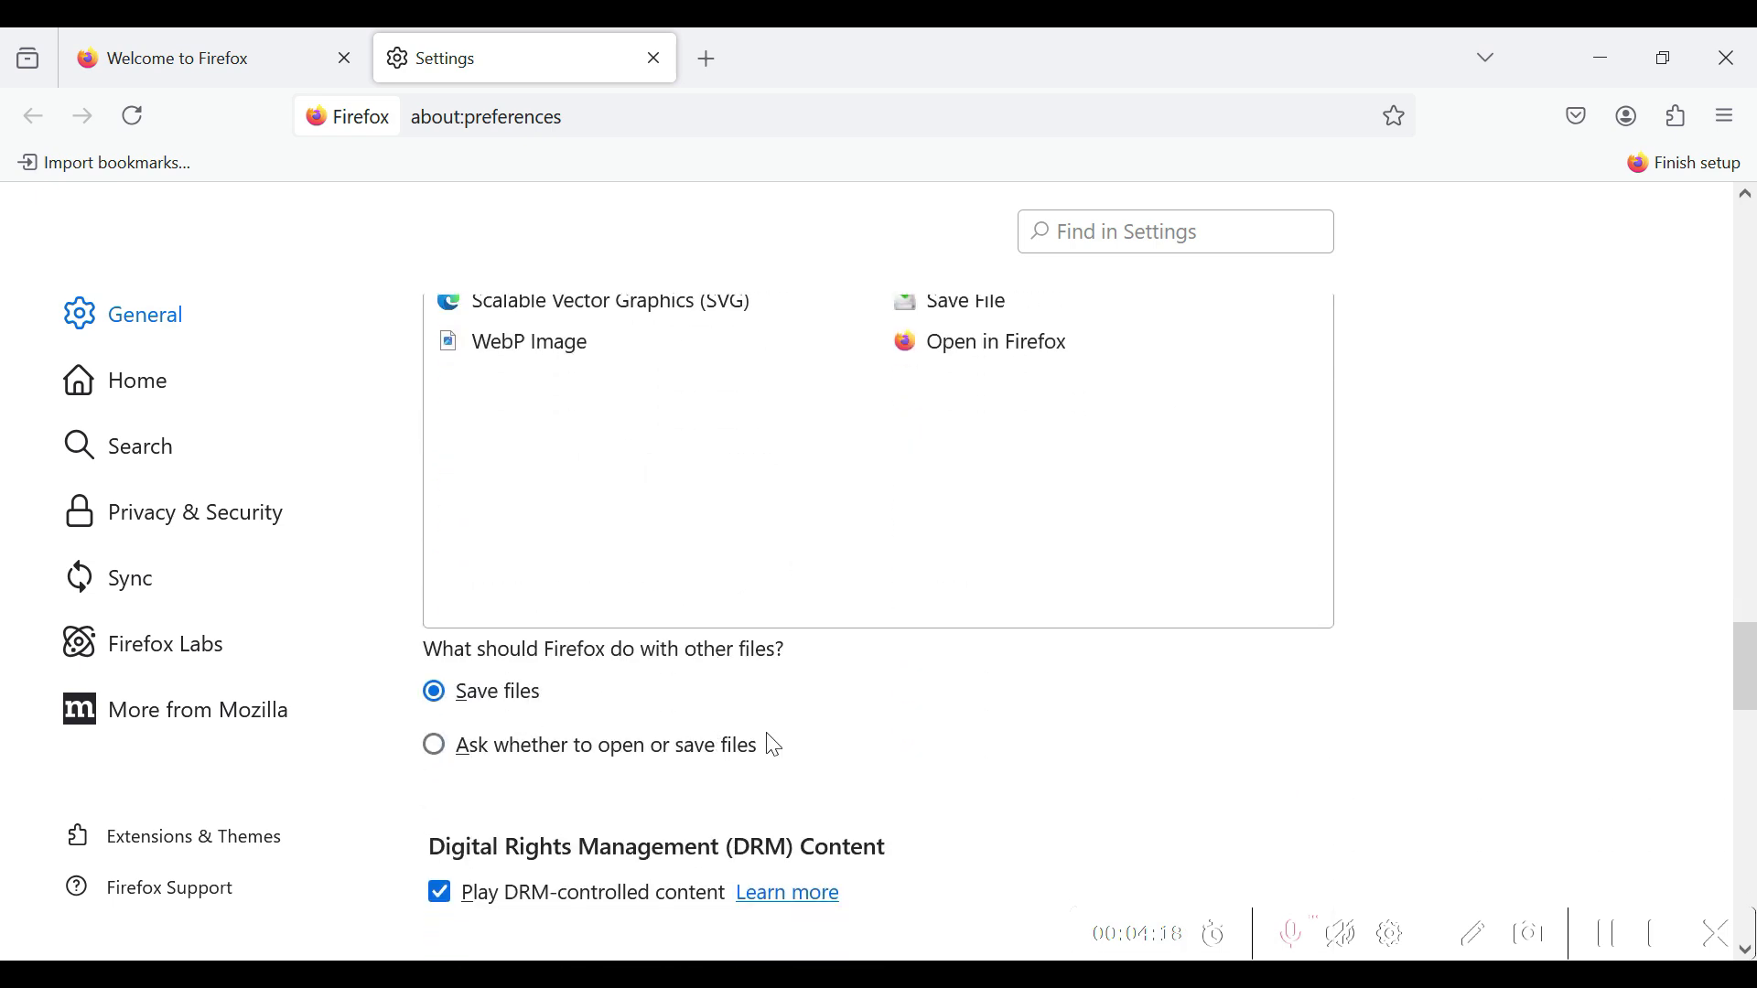
scroll(554, 743, "down", 2)
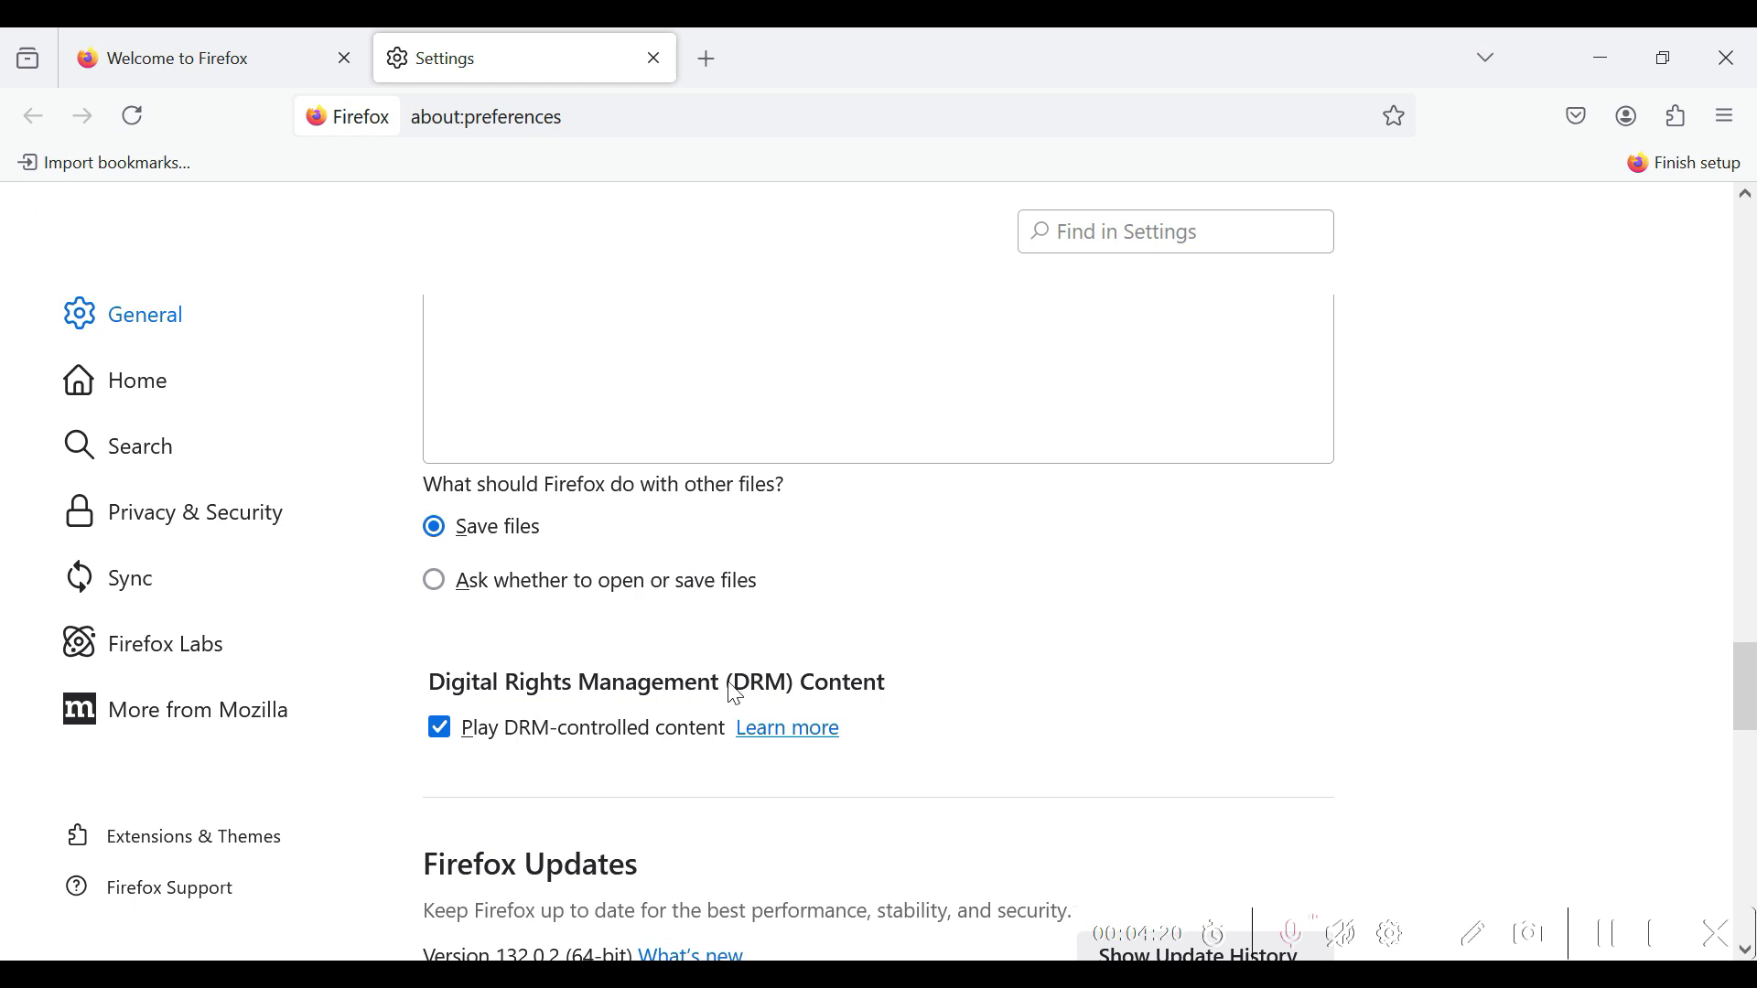
left_click_drag(905, 677, 665, 668)
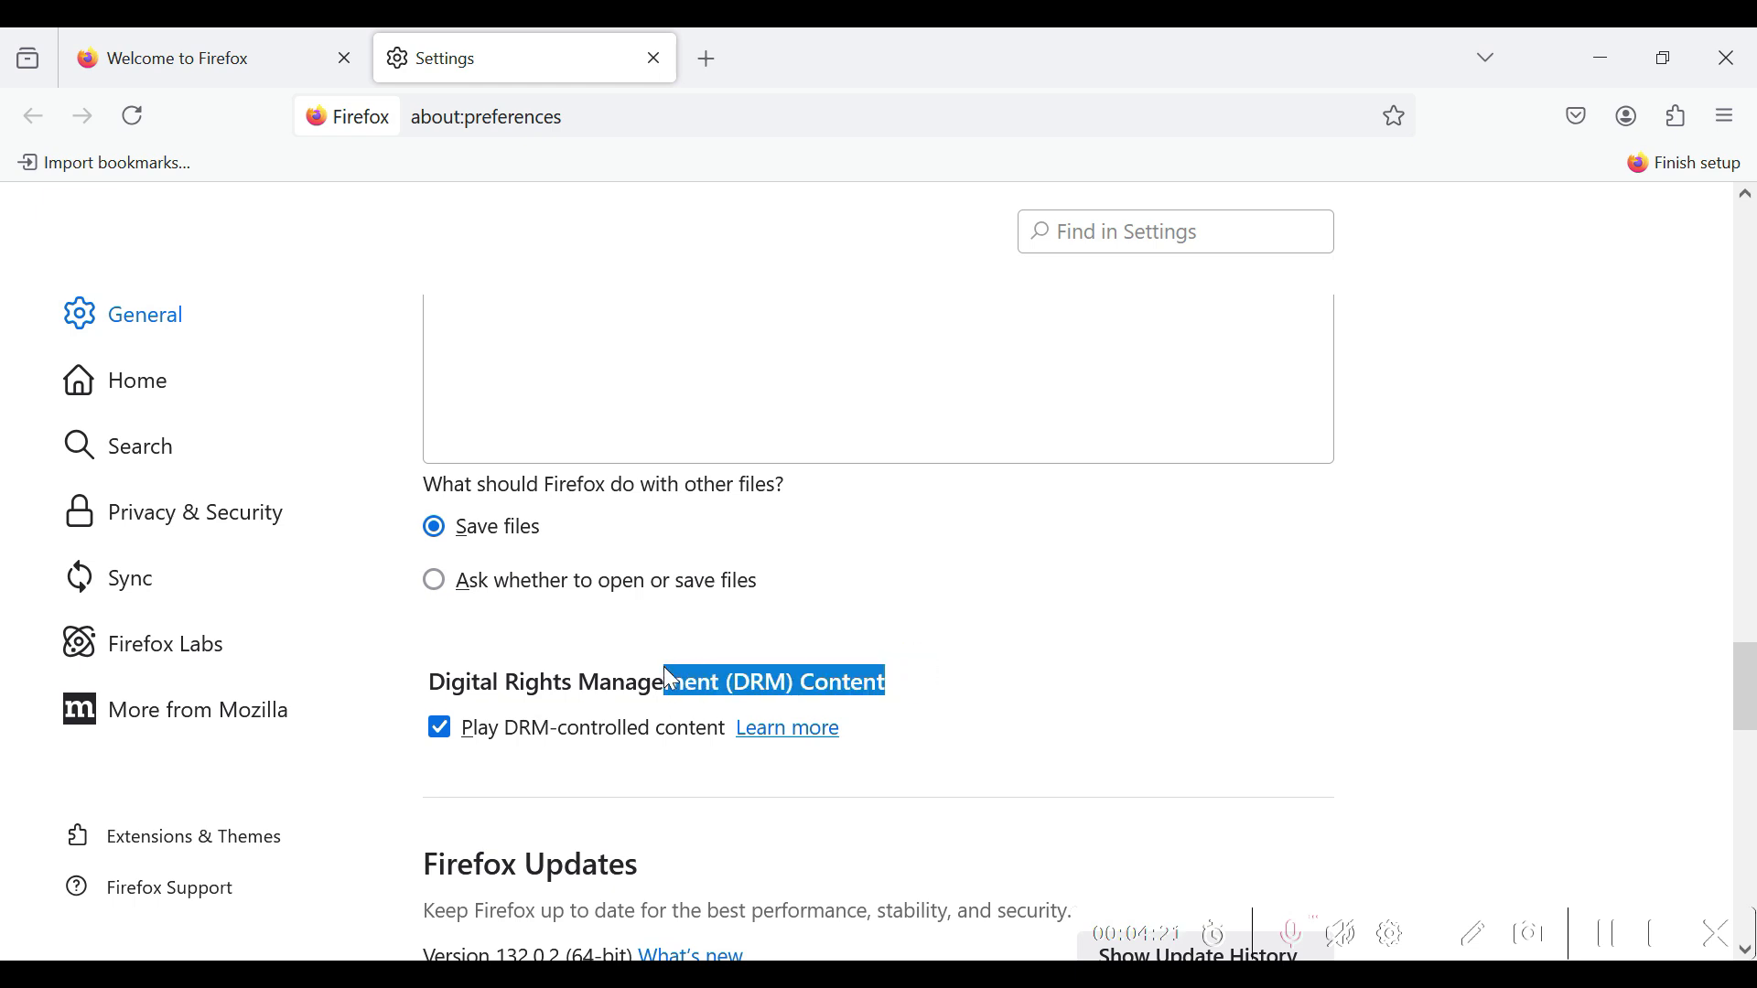
left_click(1210, 670)
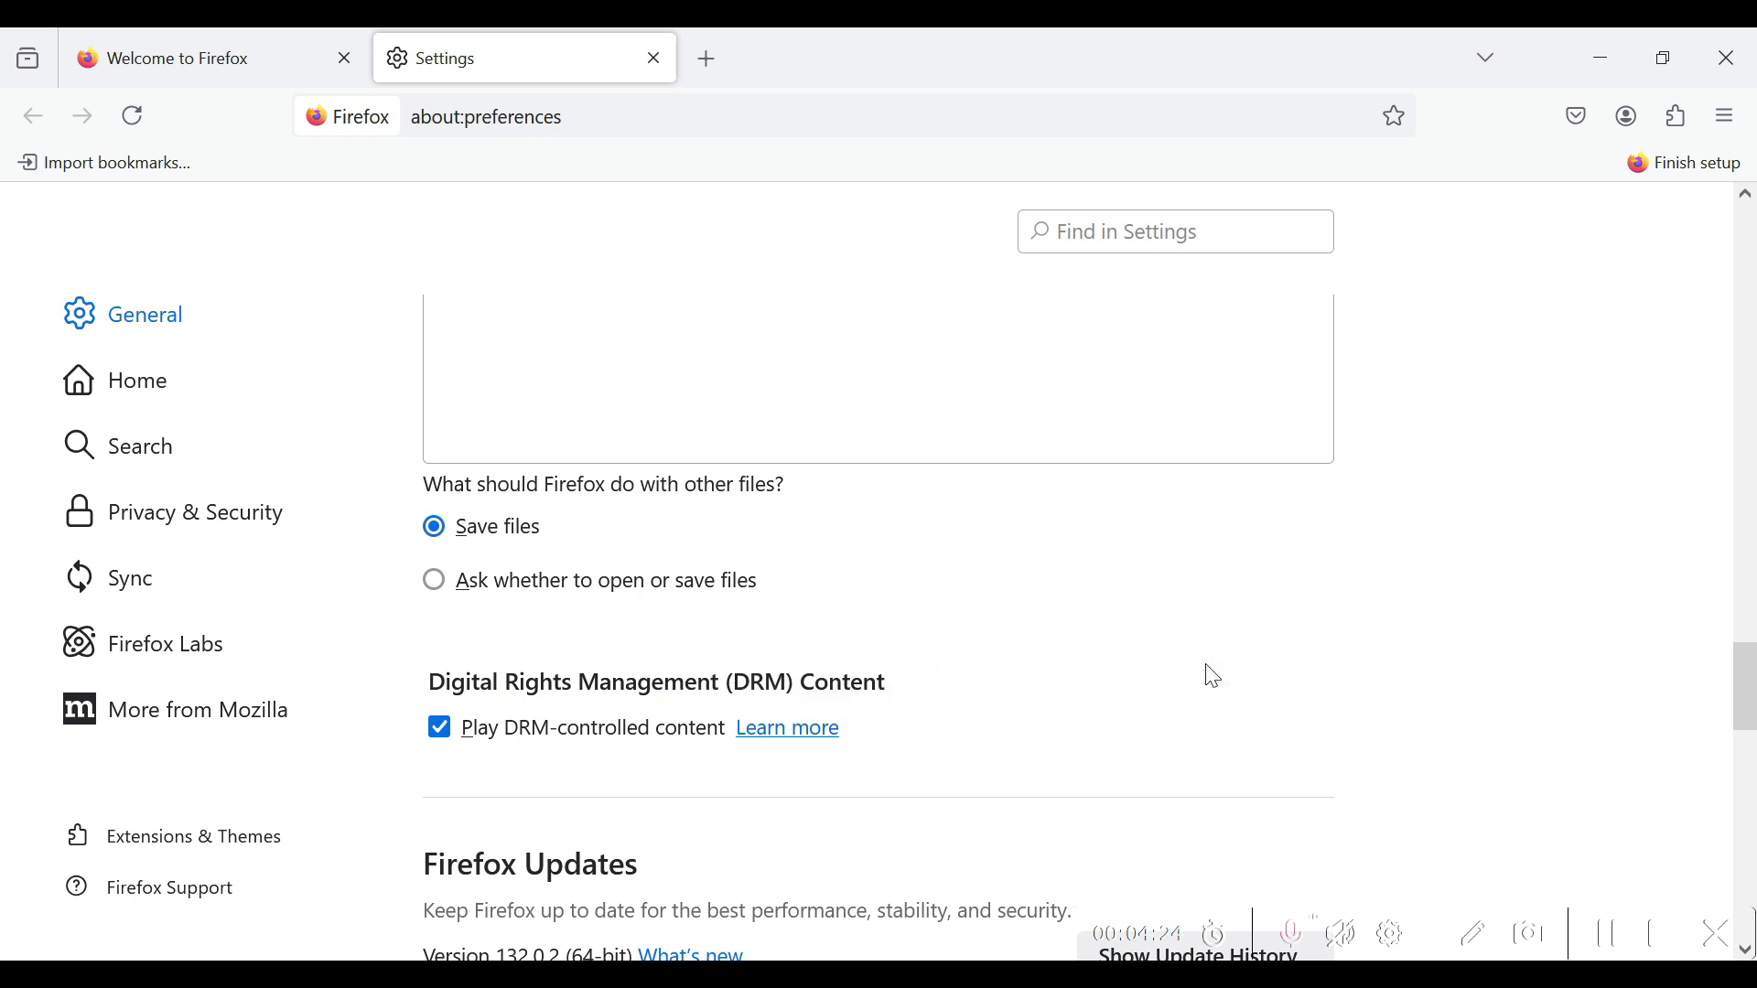
Examine the remaining General settings for Firefox Updates, Performance, Browsing, and Network Settings.
scroll(1162, 705, "down", 3)
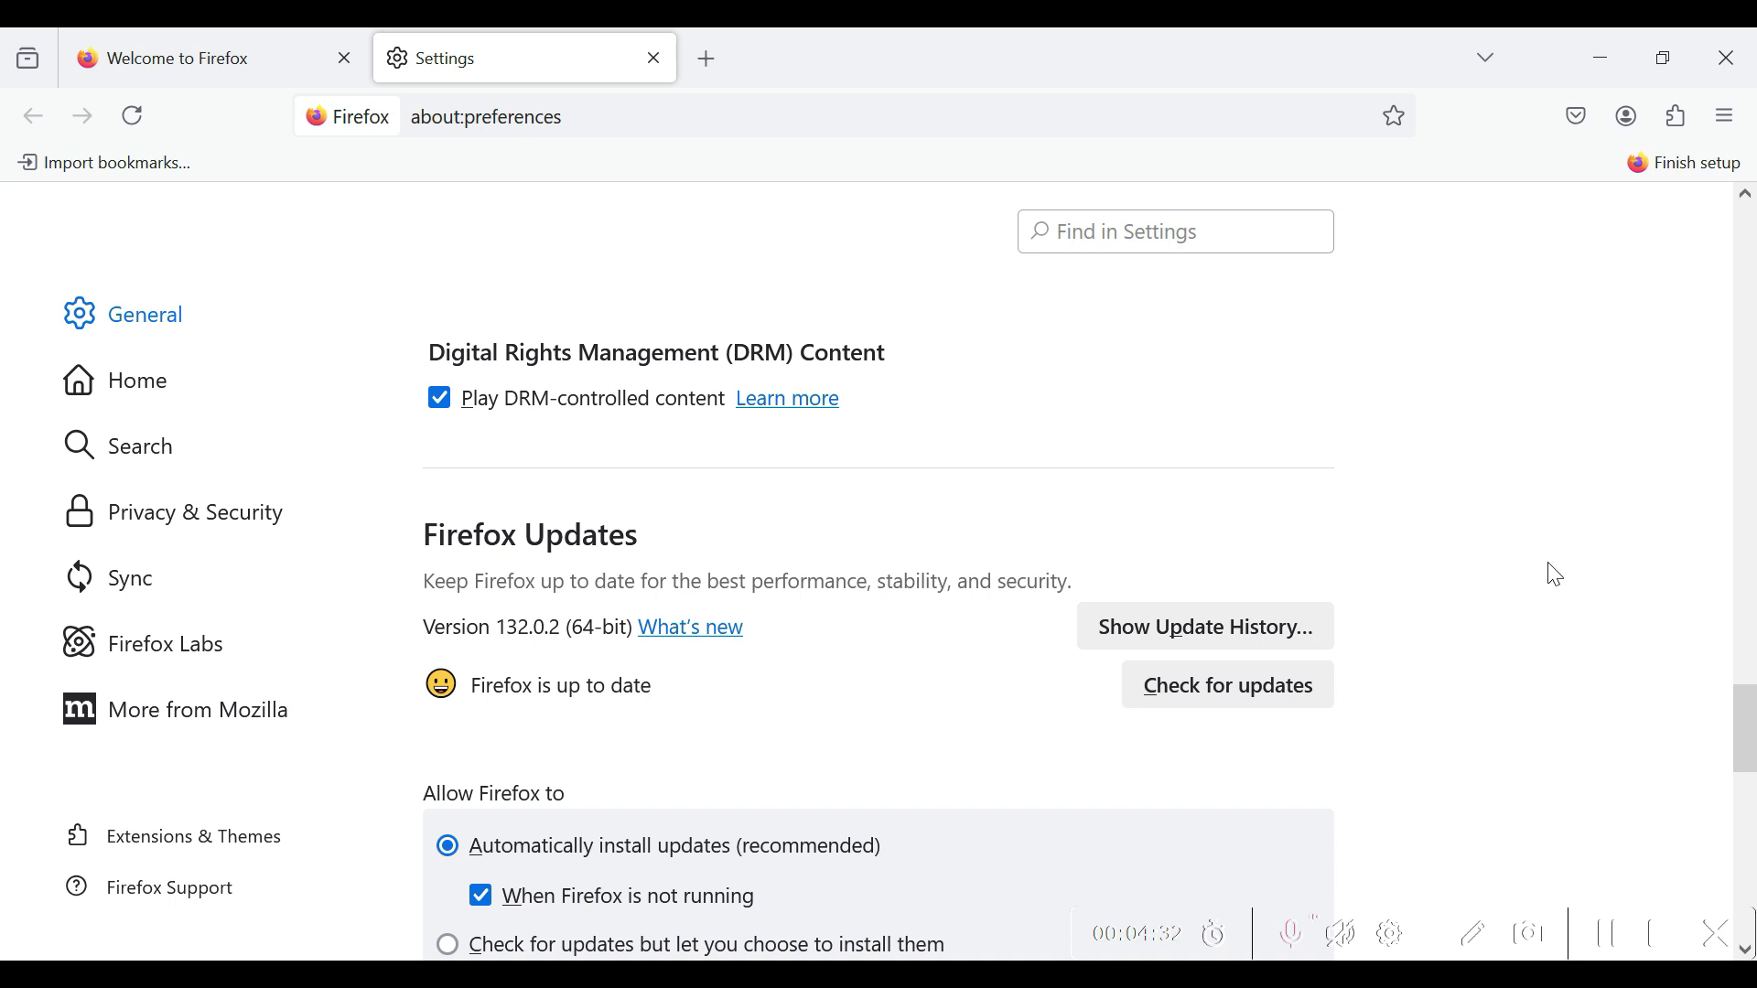
scroll(1556, 574, "down", 2)
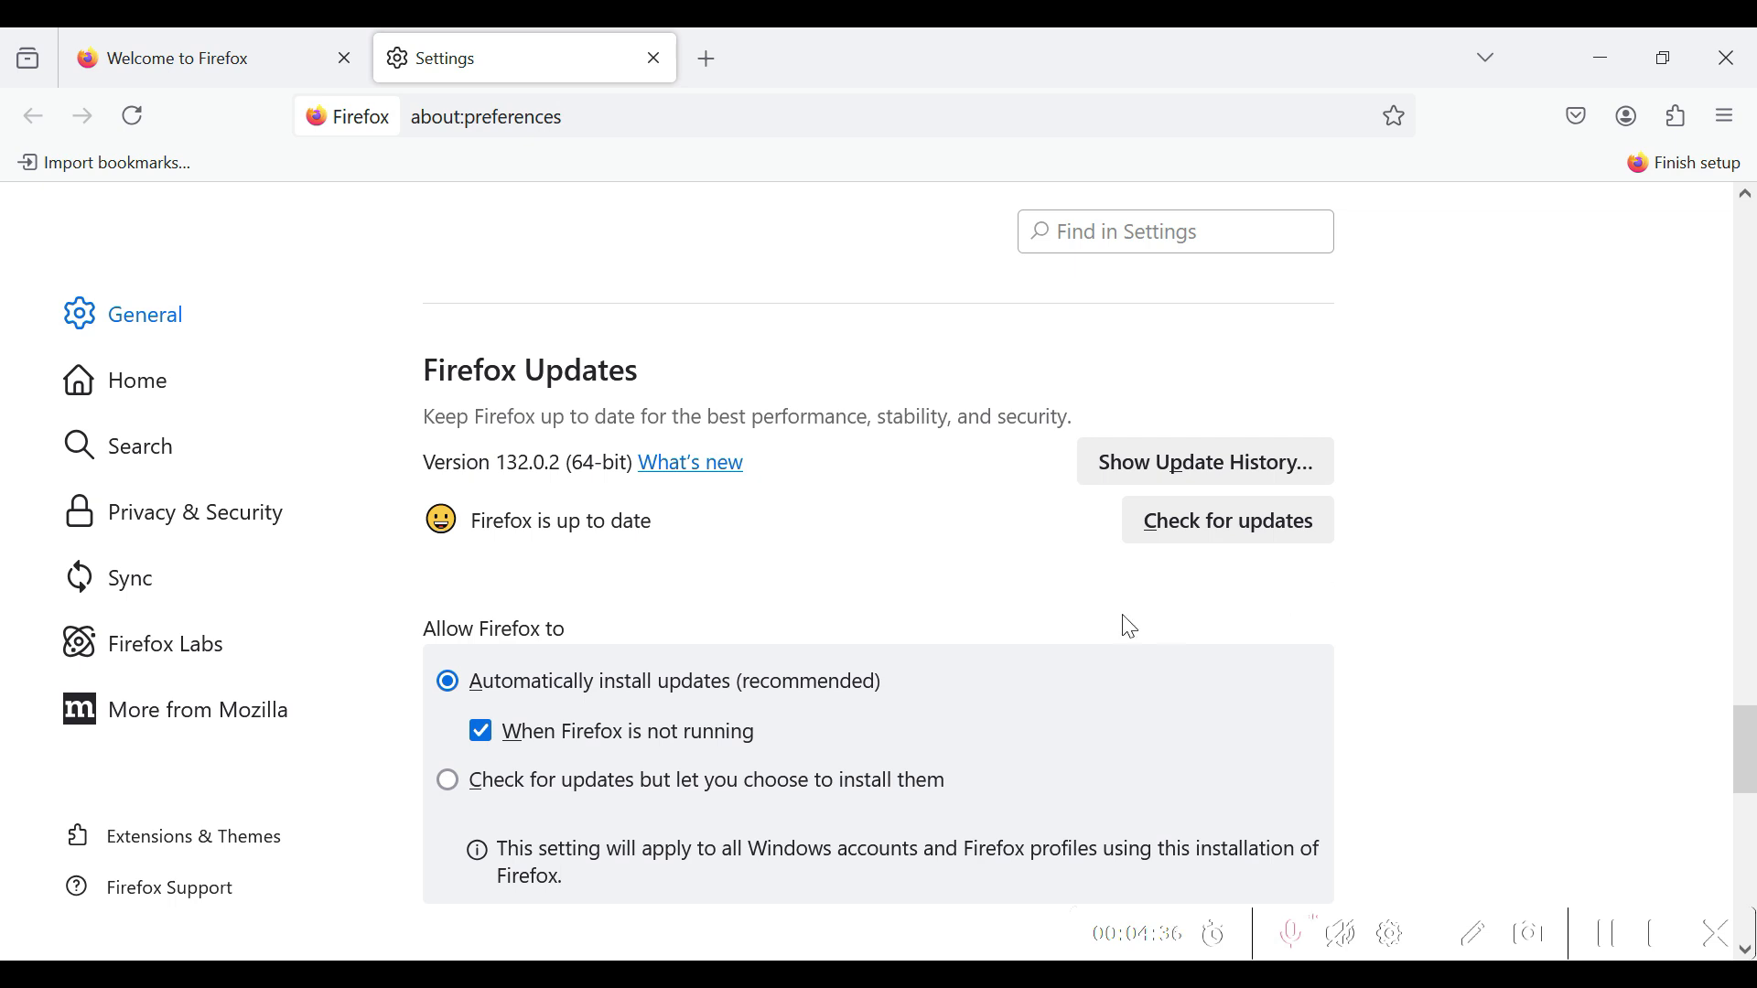
scroll(849, 663, "down", 7)
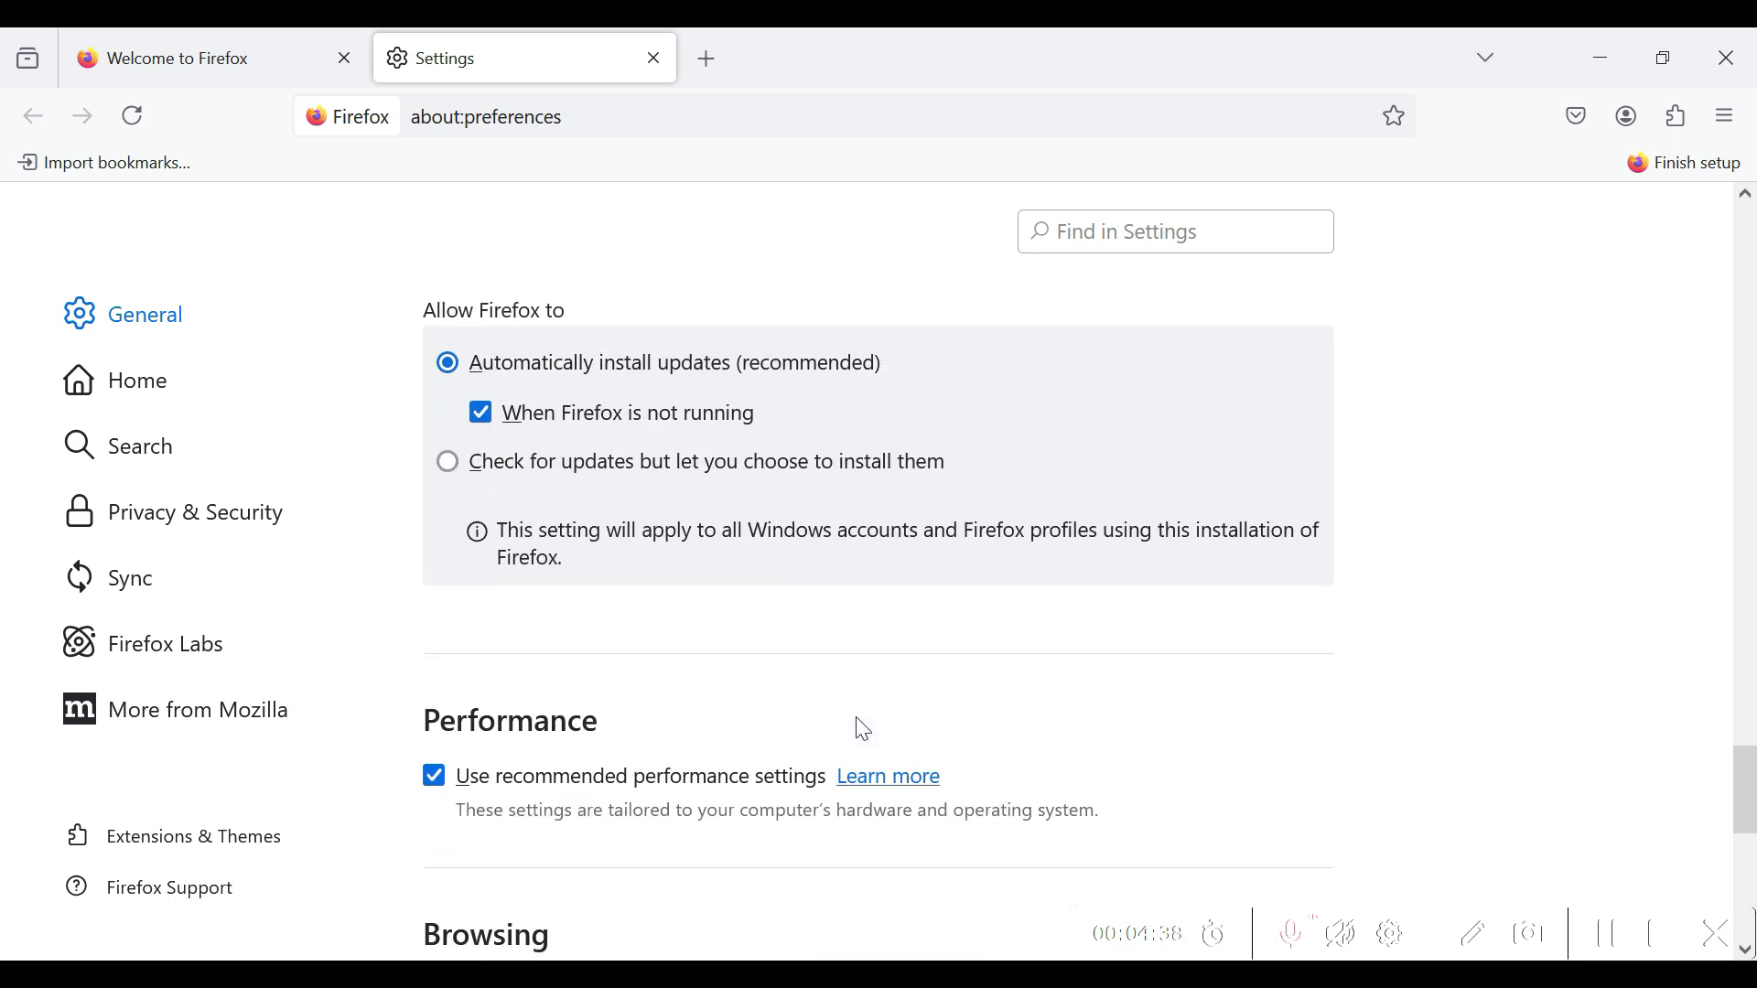
scroll(1114, 674, "down", 4)
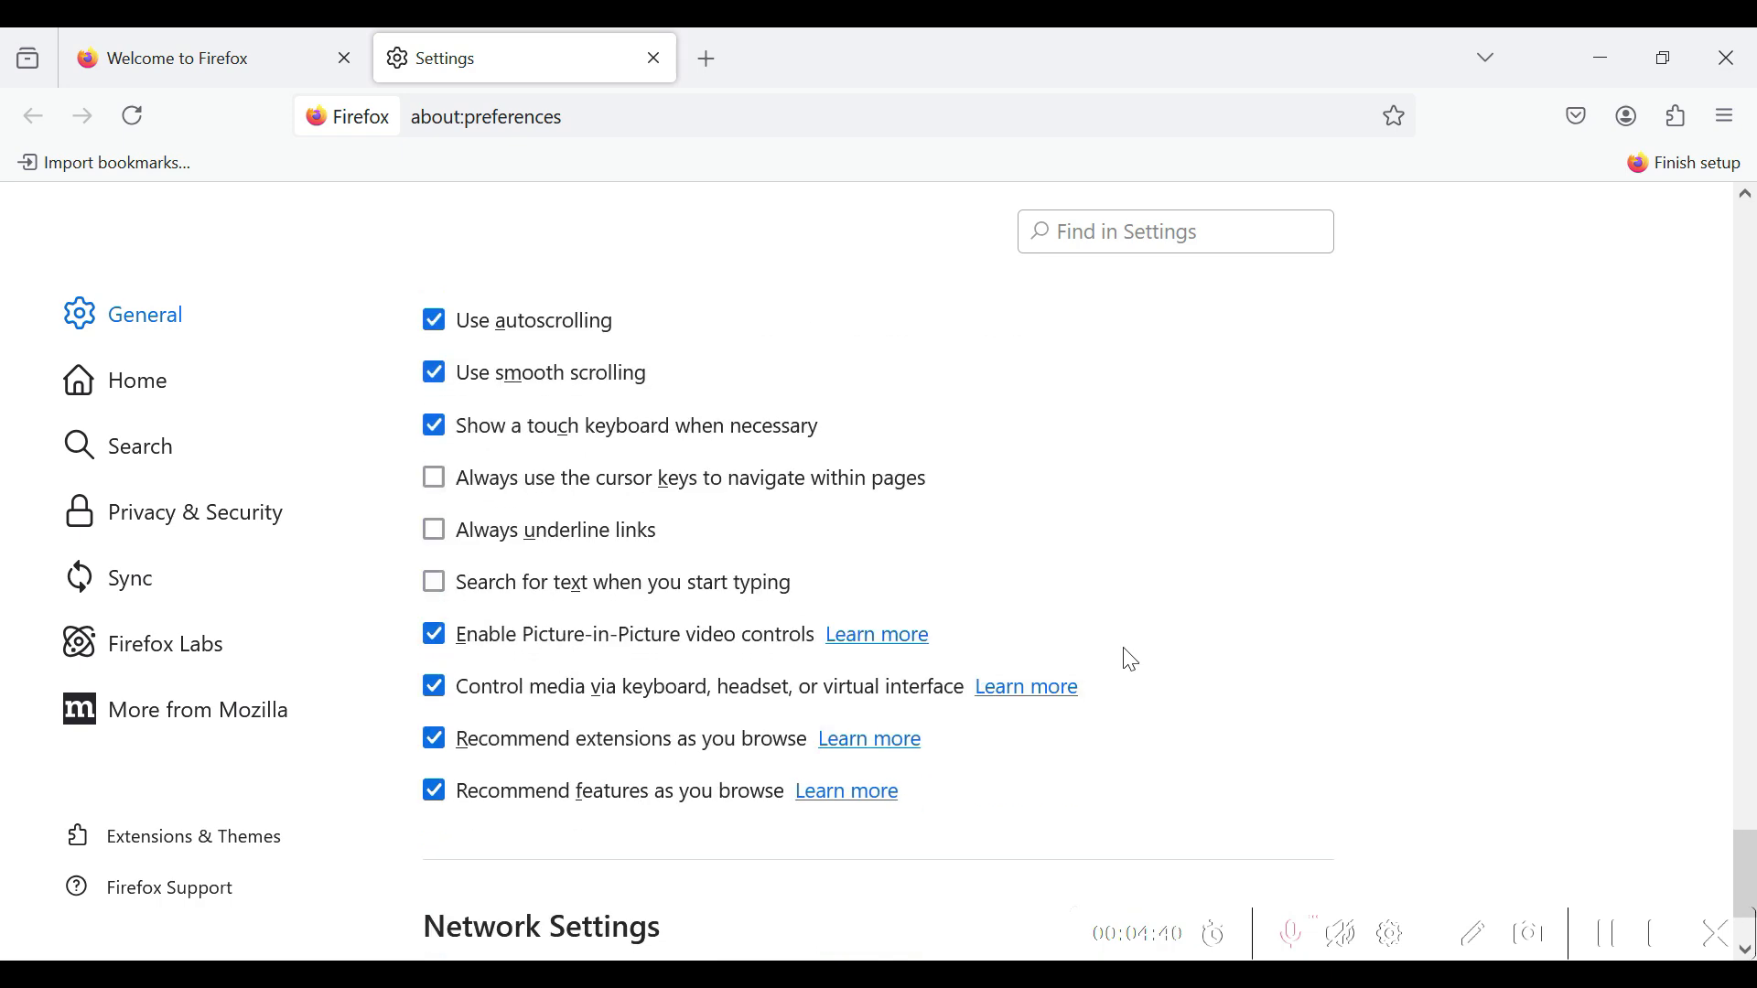
scroll(1132, 660, "down", 2)
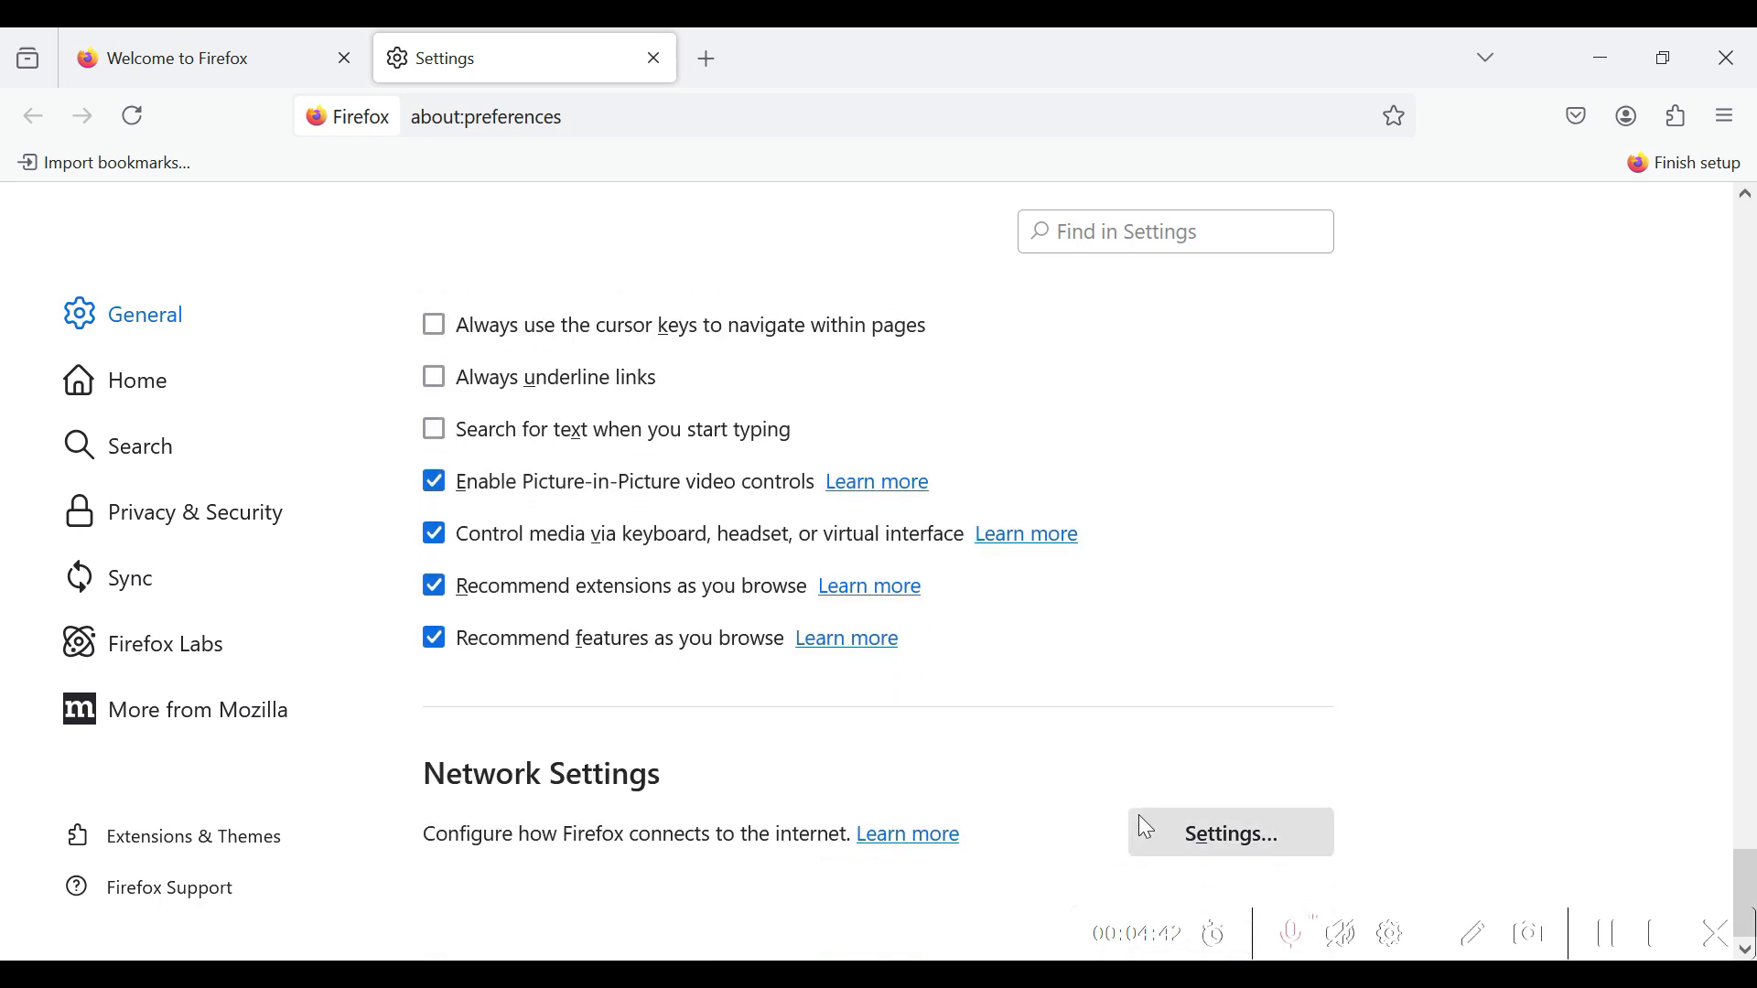
Open the Home settings and review the Firefox Home Content options, including the row choices for Recent activity.
left_click(161, 382)
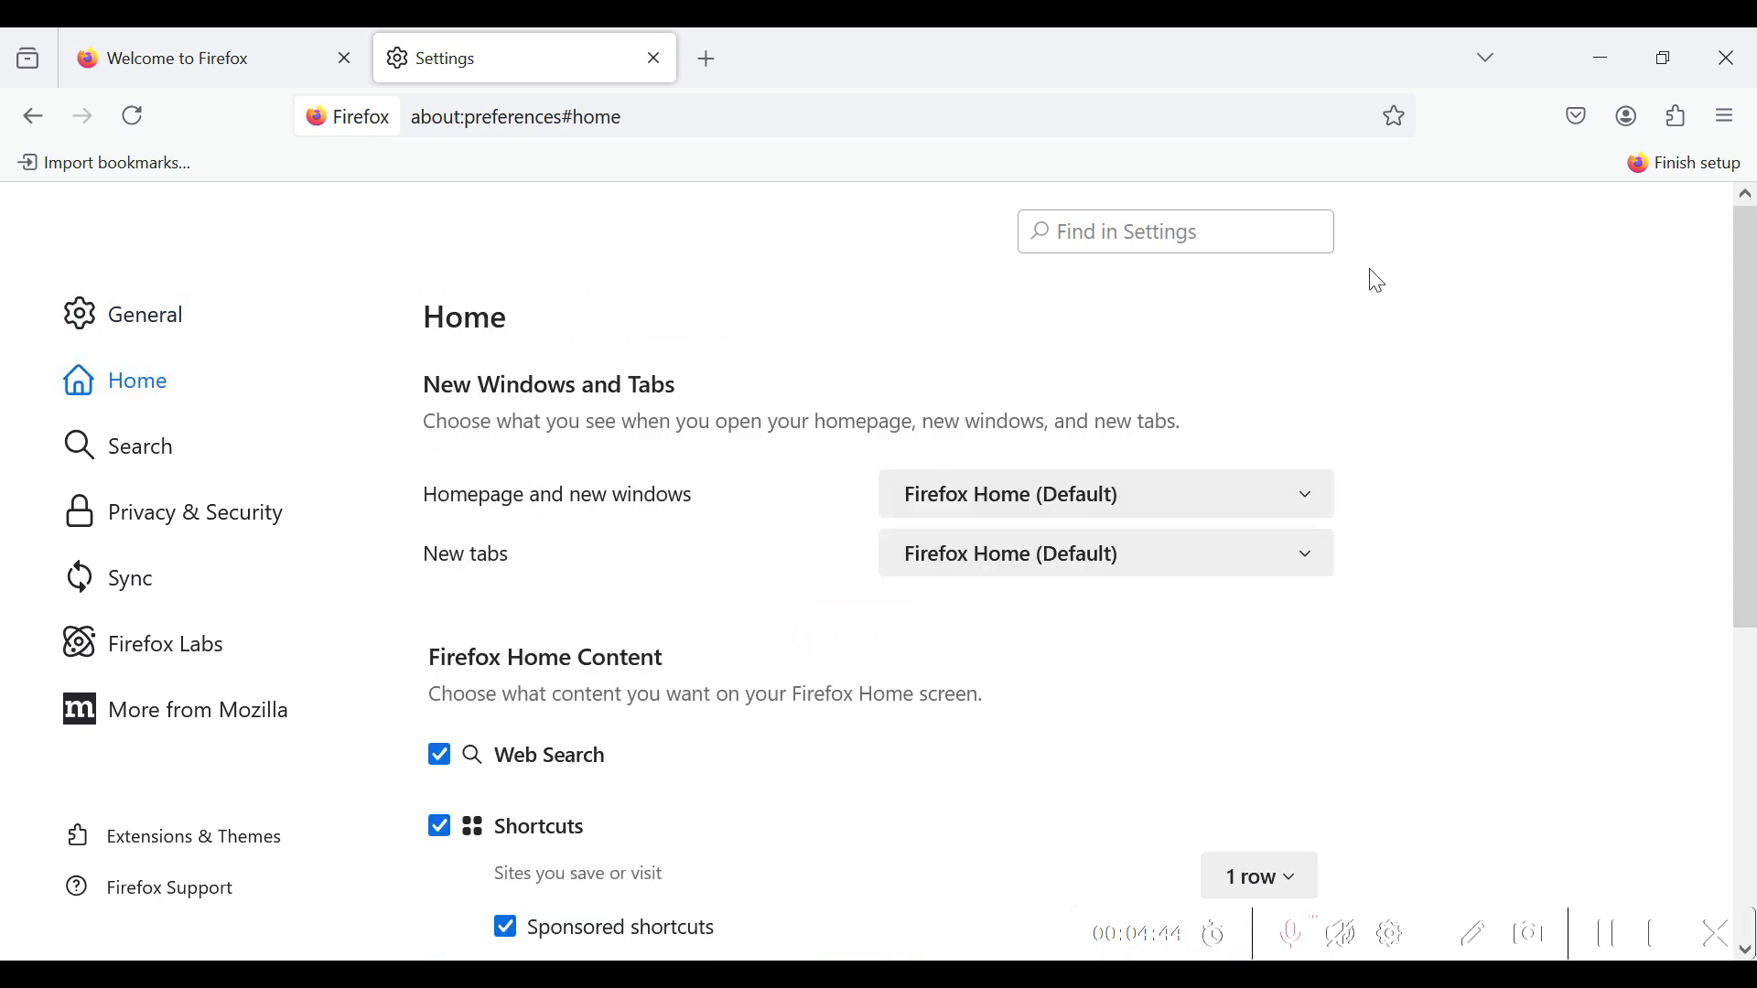
scroll(686, 629, "down", 3)
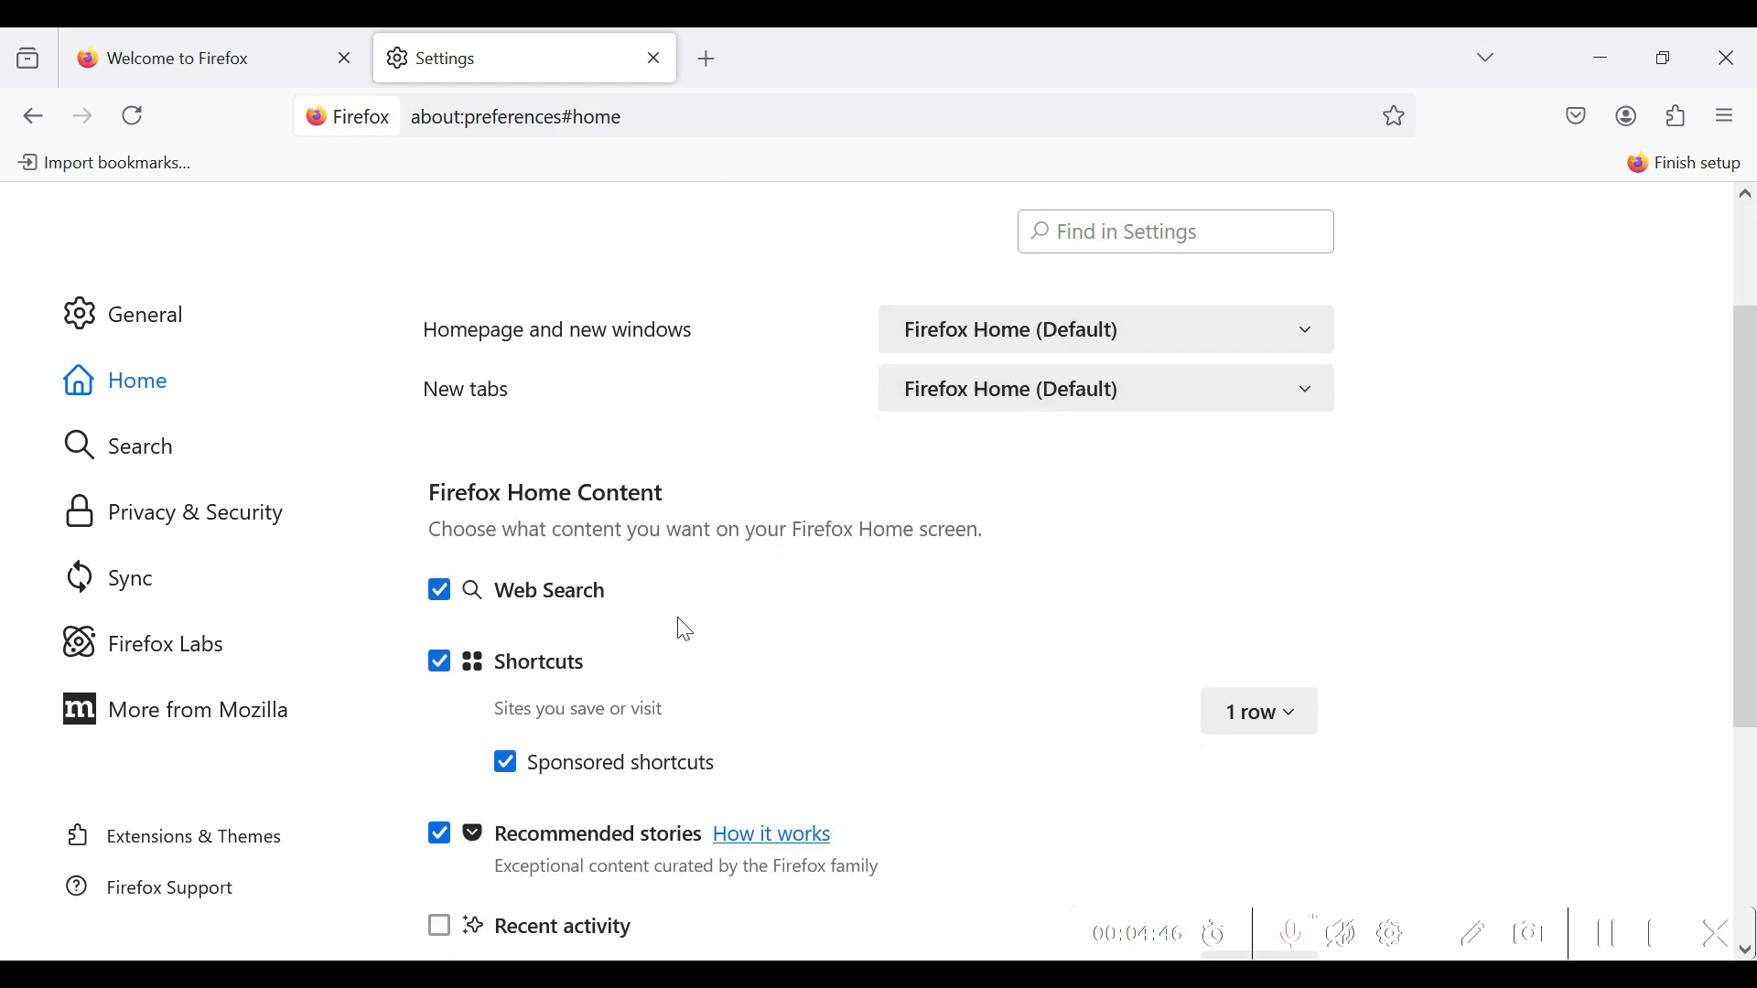
scroll(659, 657, "down", 2)
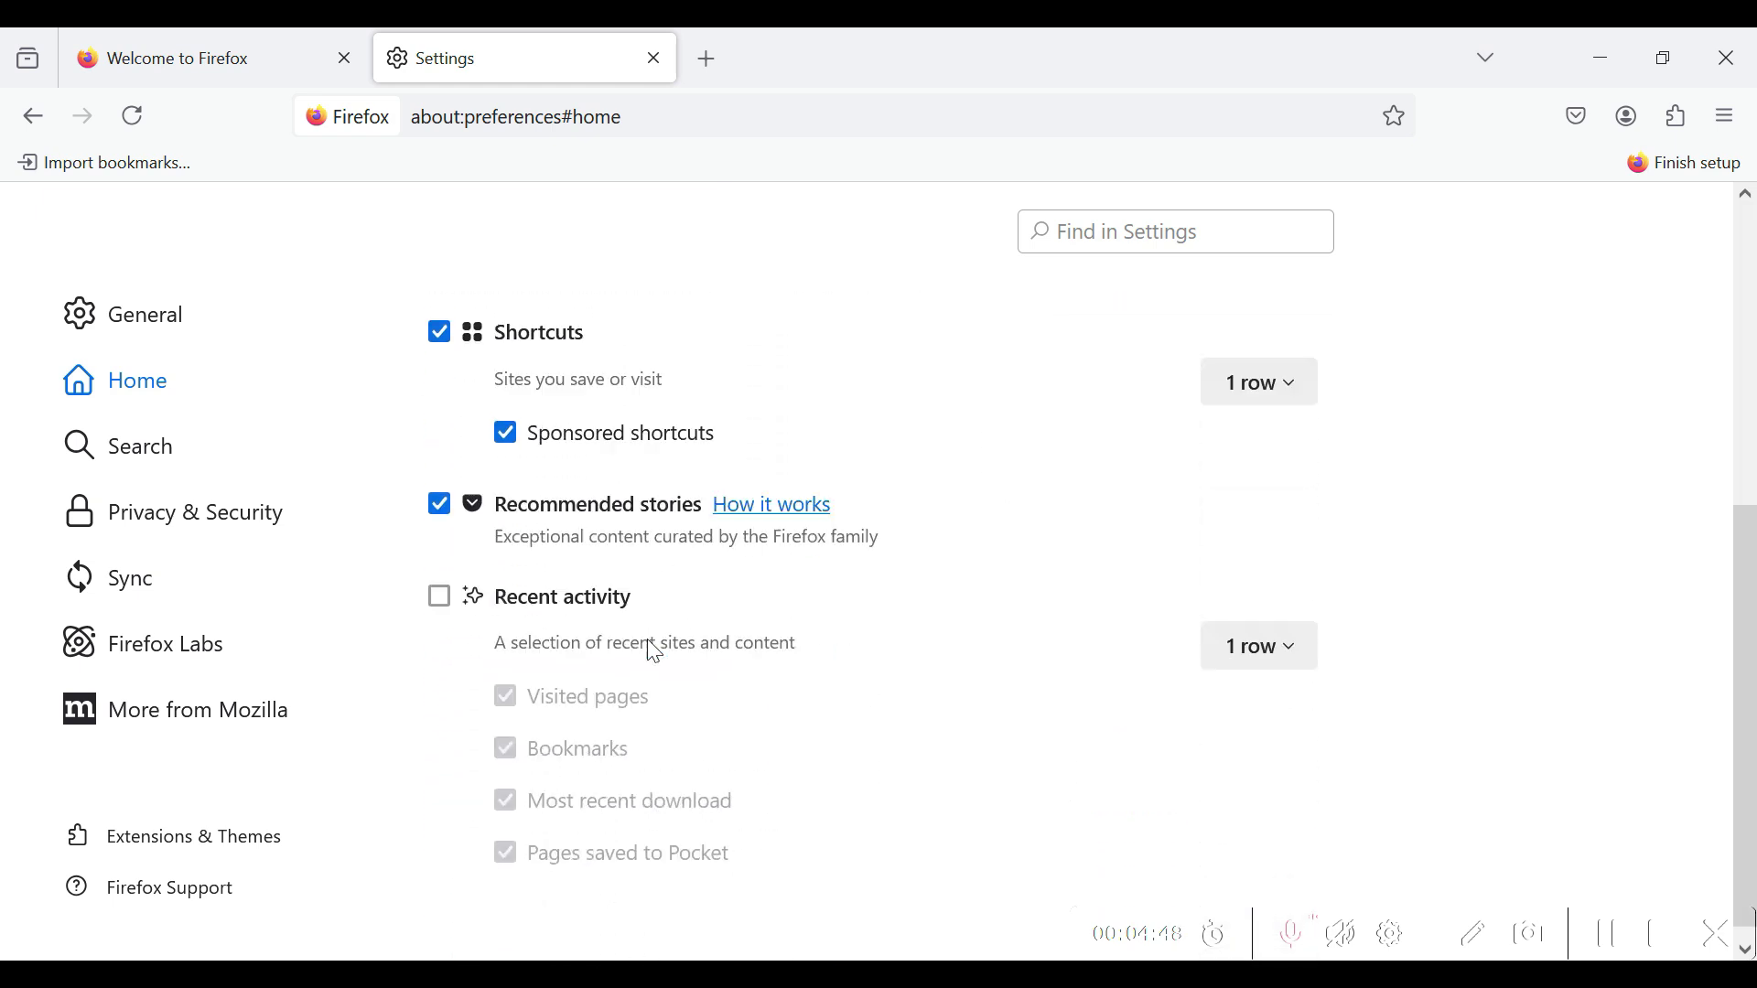
left_click(1278, 634)
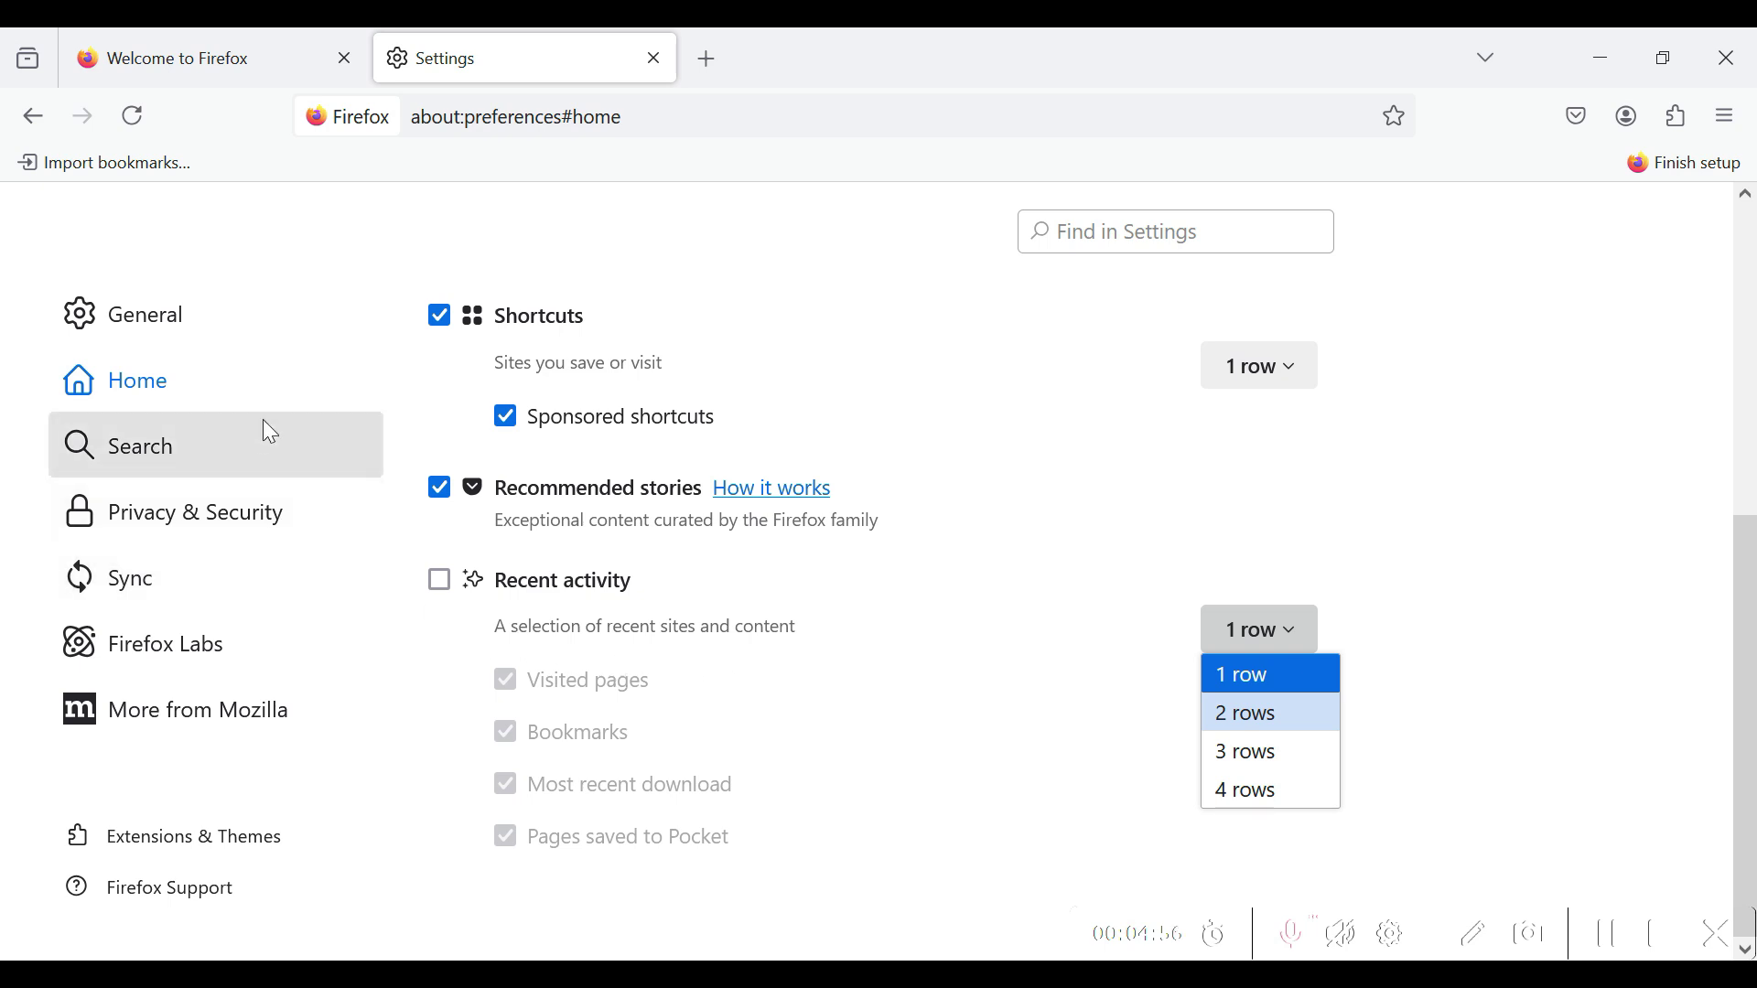
left_click(223, 459)
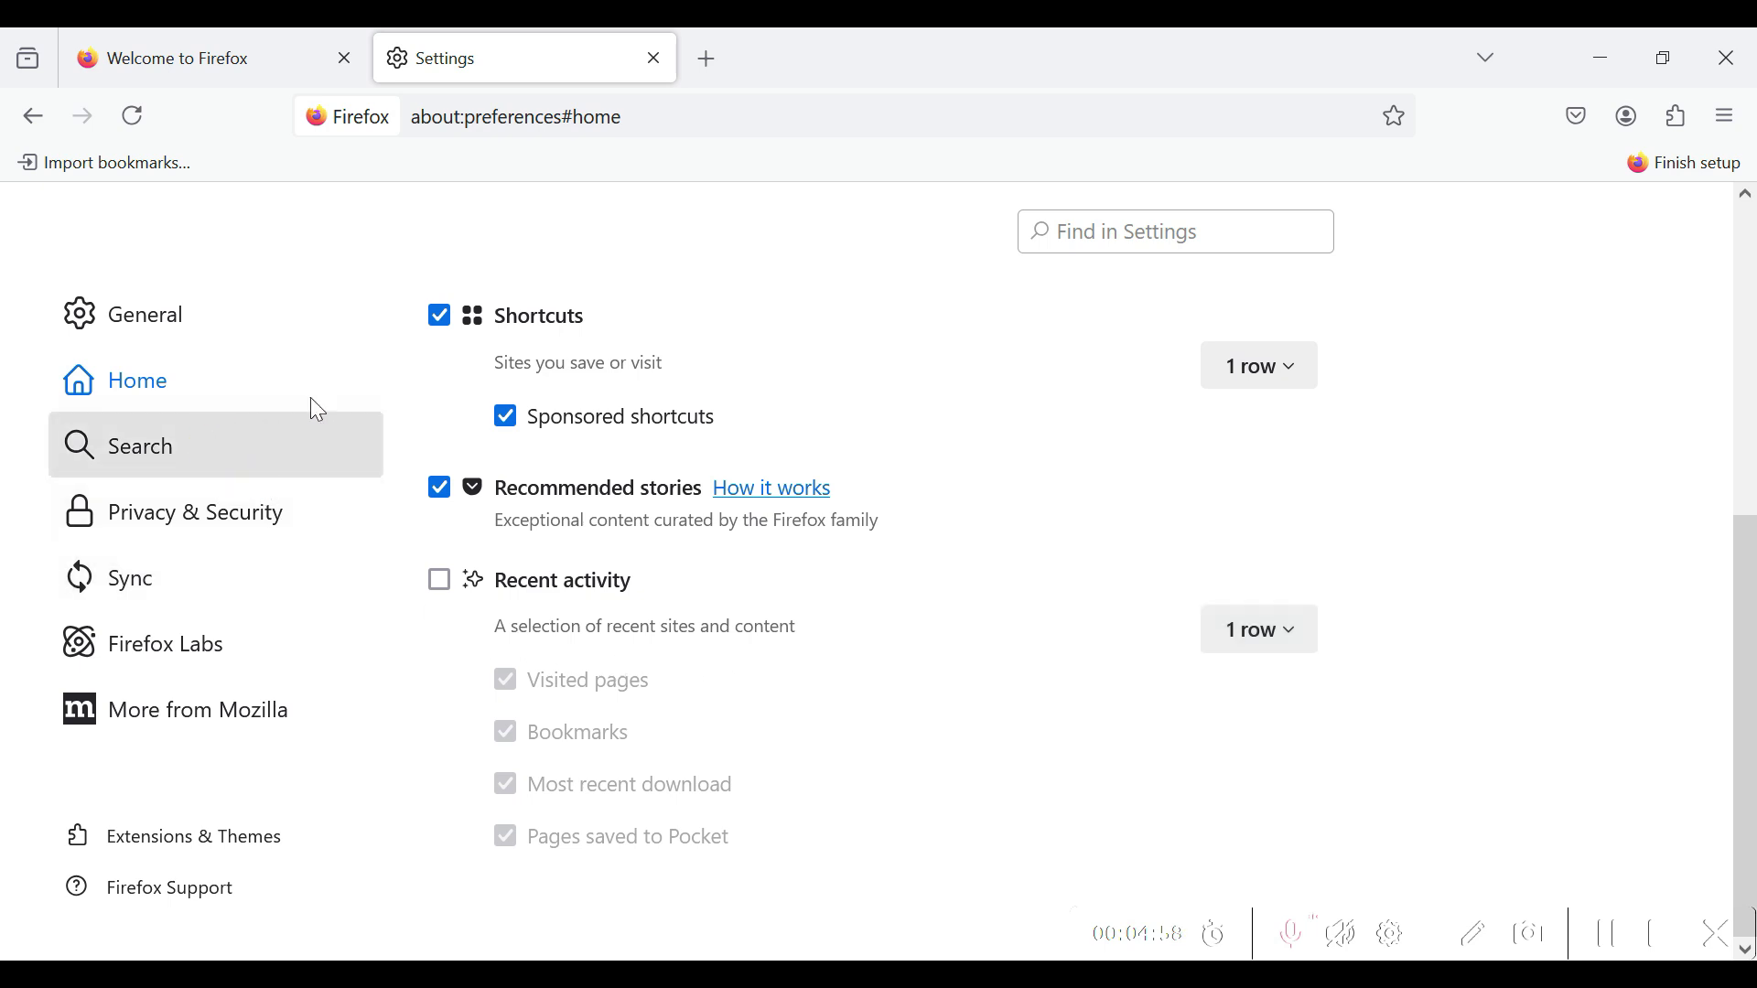
scroll(1314, 602, "up", 5)
Open the Search settings and review the Default Search Engine choices without selecting a different one.
left_click(205, 461)
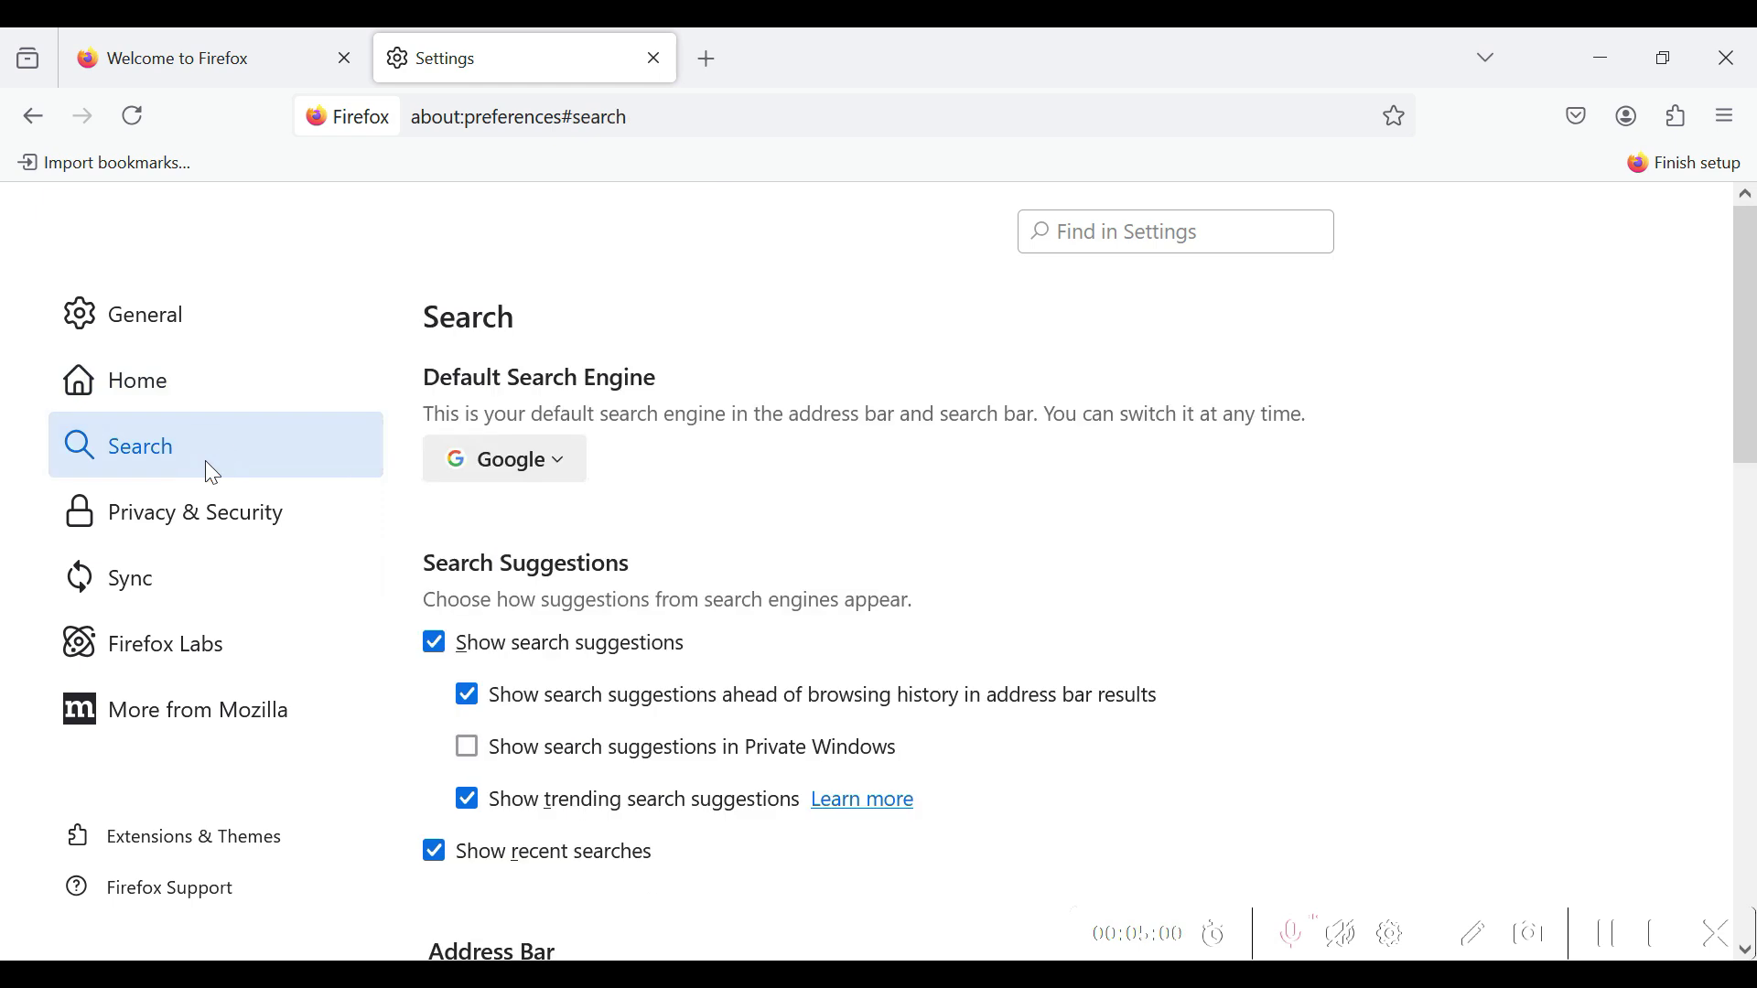
left_click(560, 463)
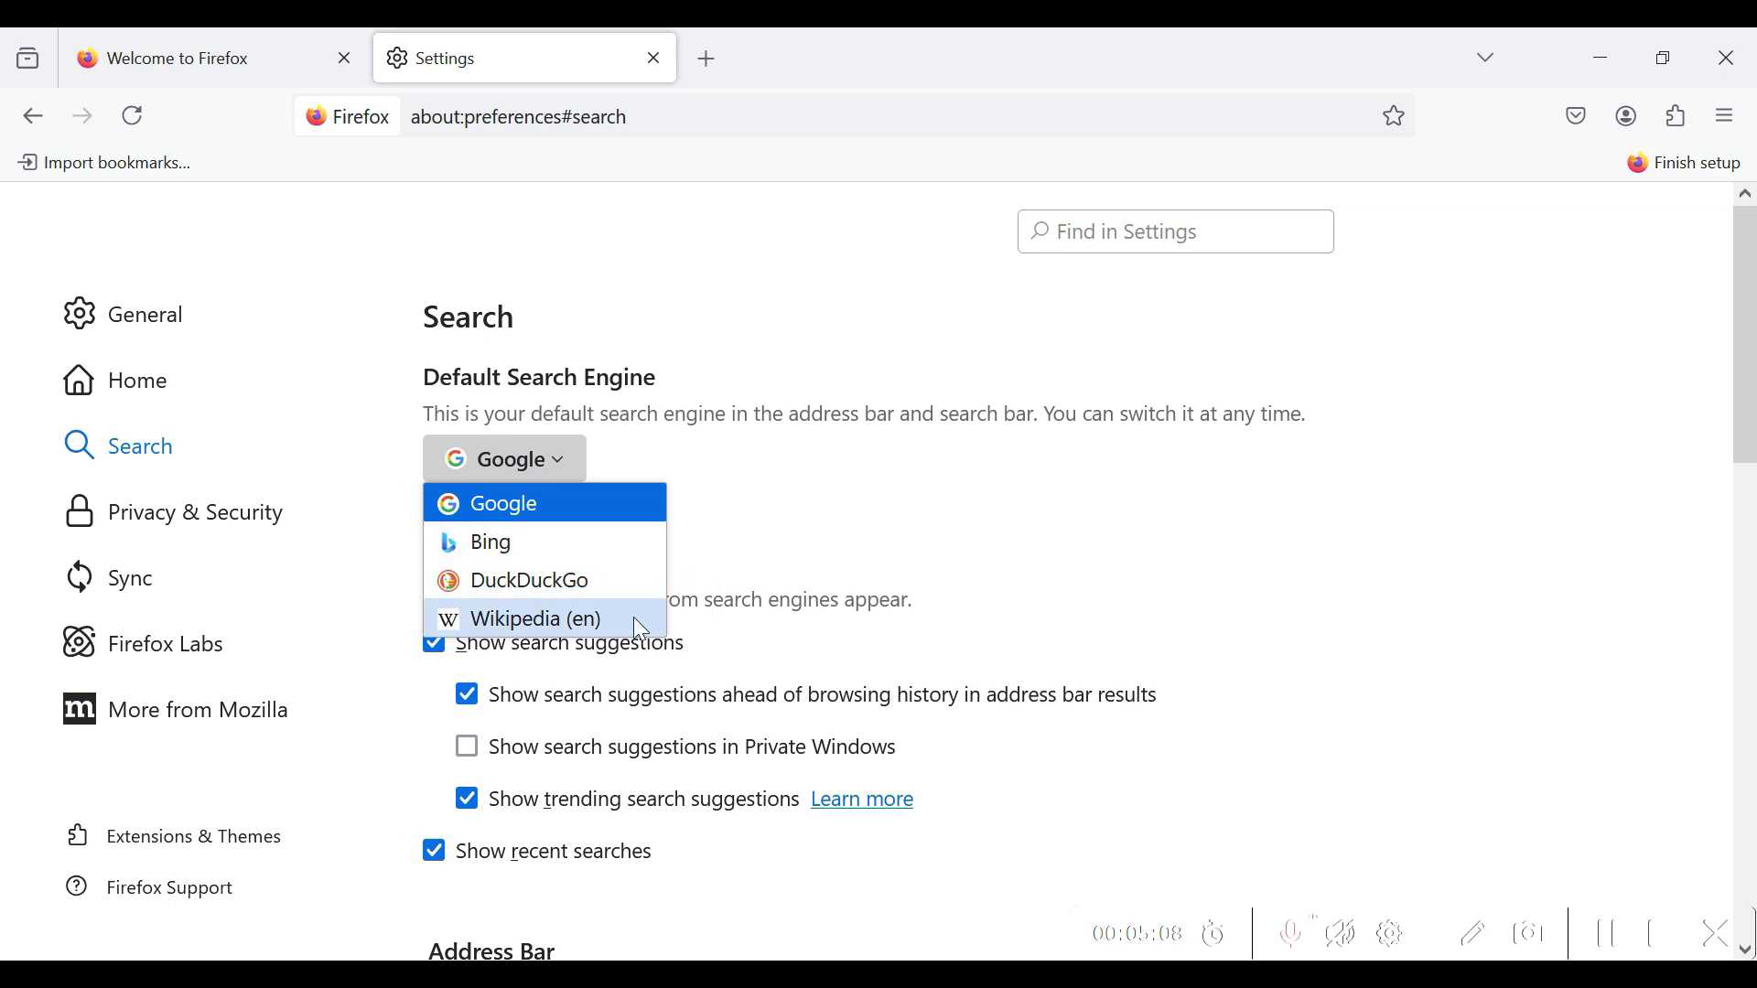
left_click(965, 524)
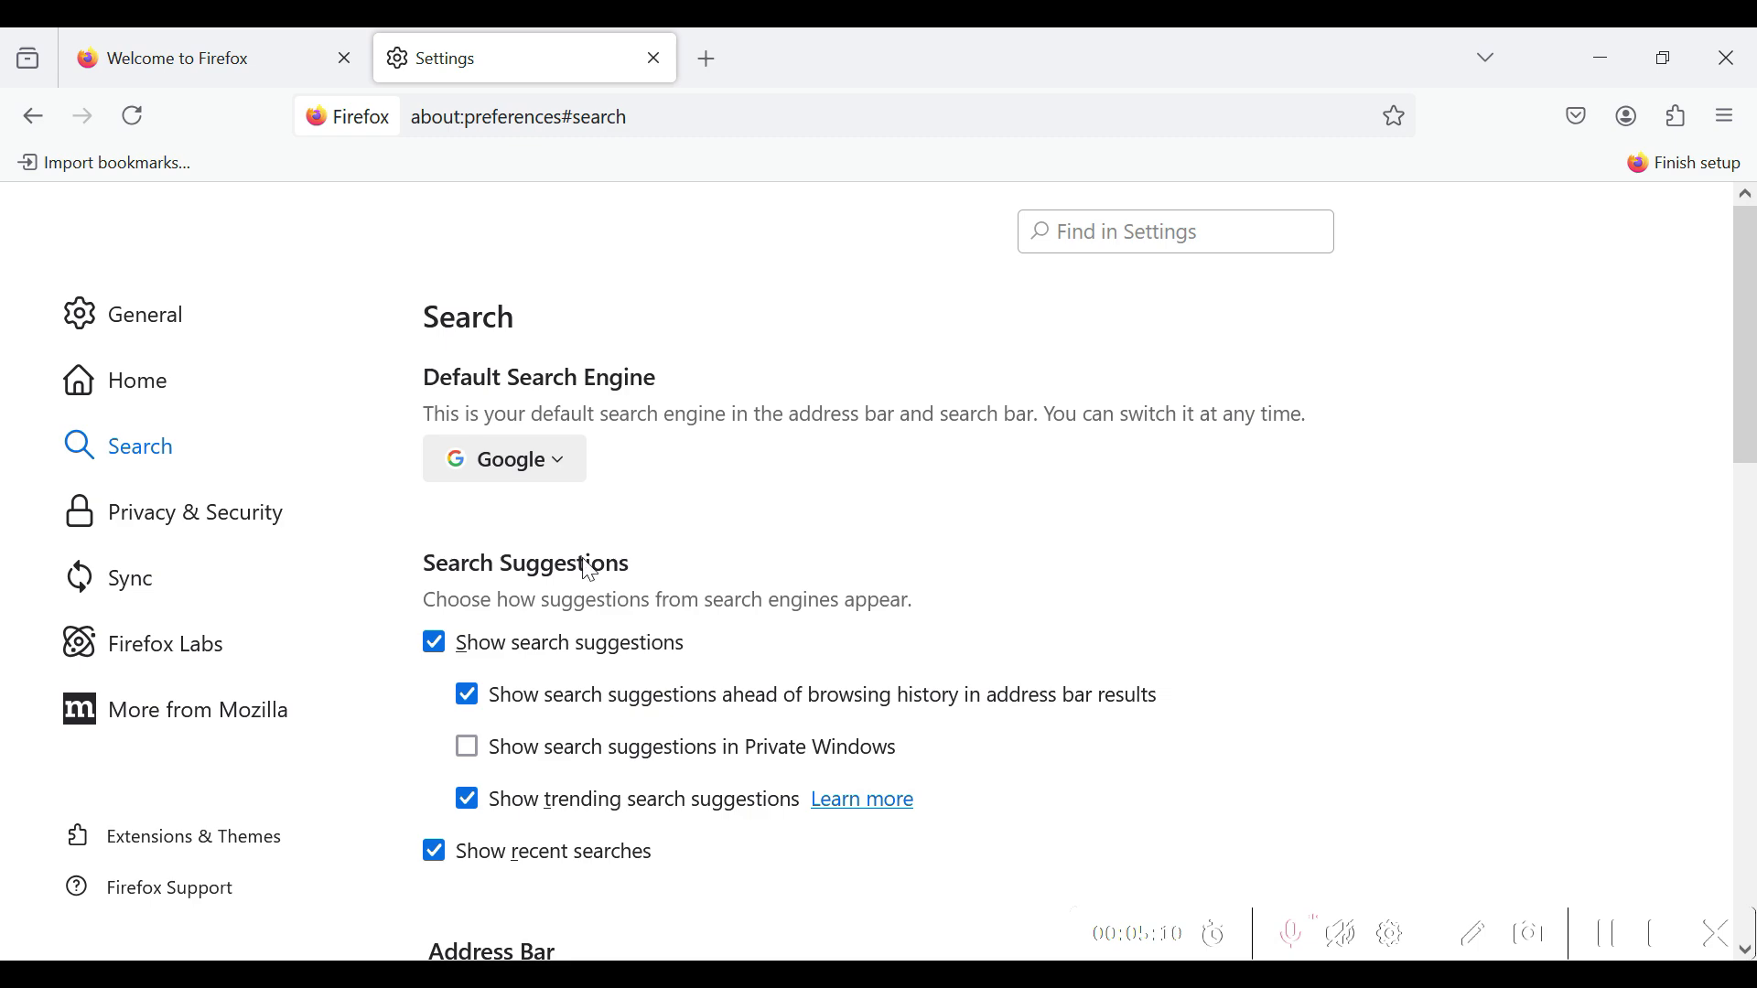
scroll(587, 572, "down", 3)
scroll(587, 573, "up", 3)
left_click(558, 458)
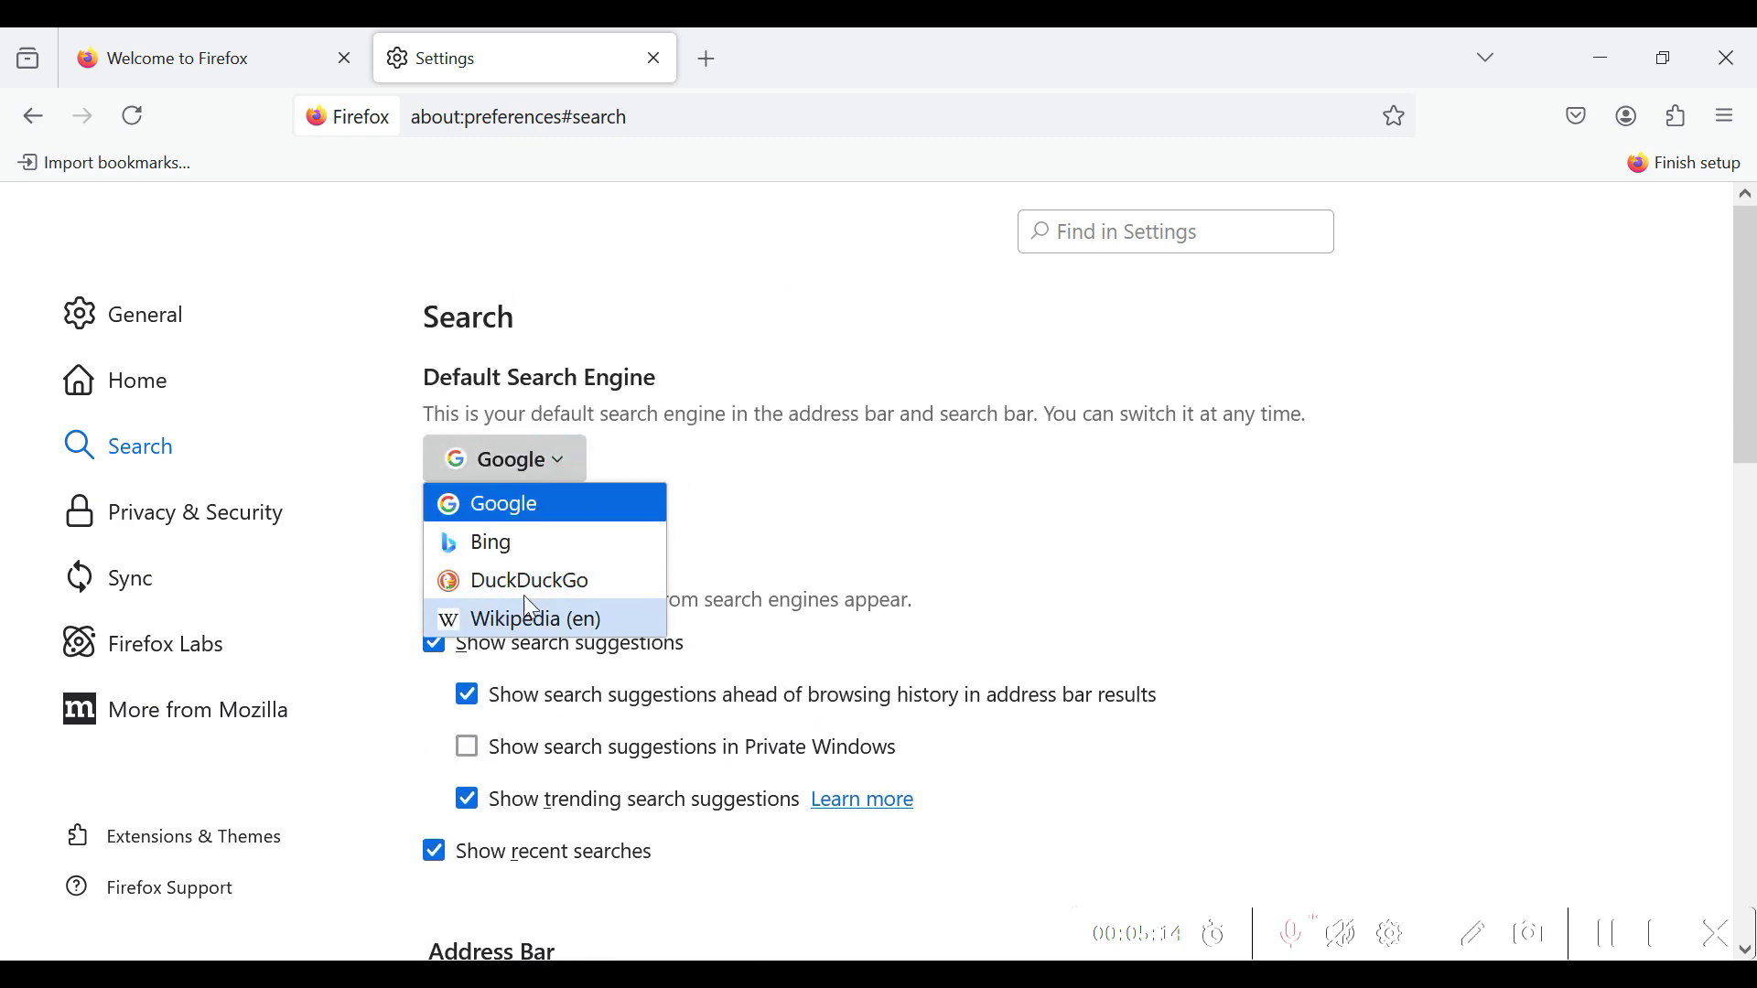
left_click(935, 528)
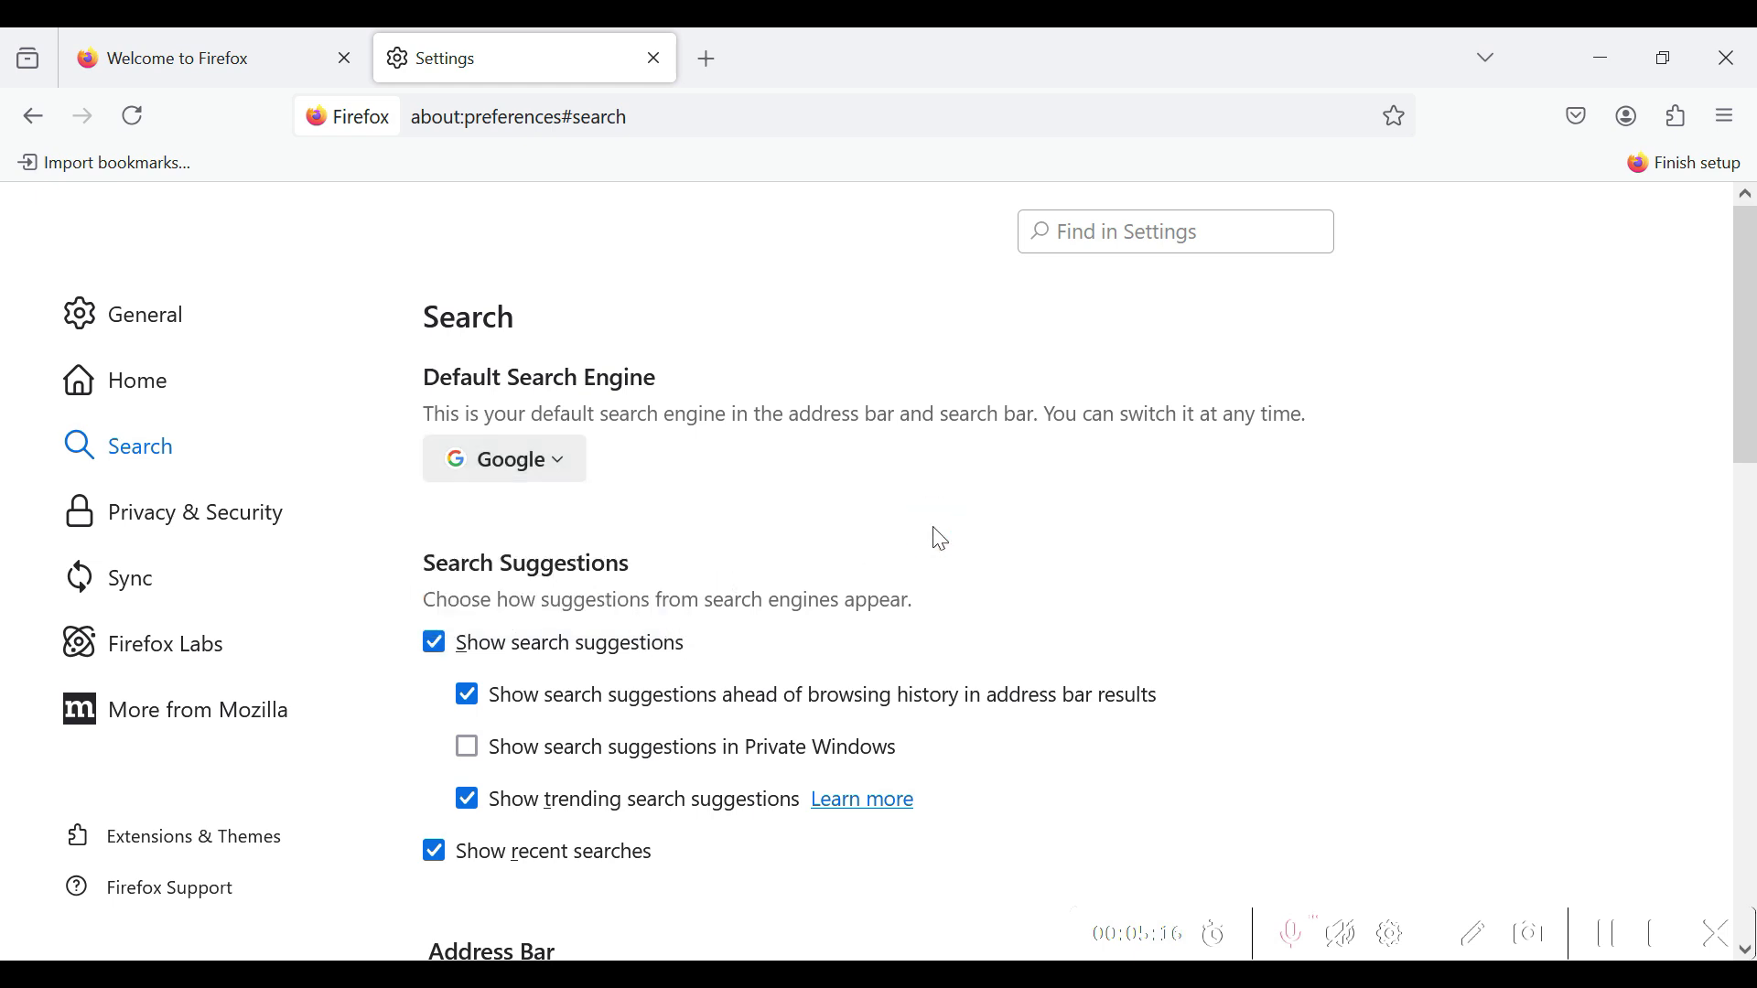
Examine the Search Suggestions options and the Address Bar suggestion sources in the Search settings.
scroll(943, 540, "down", 2)
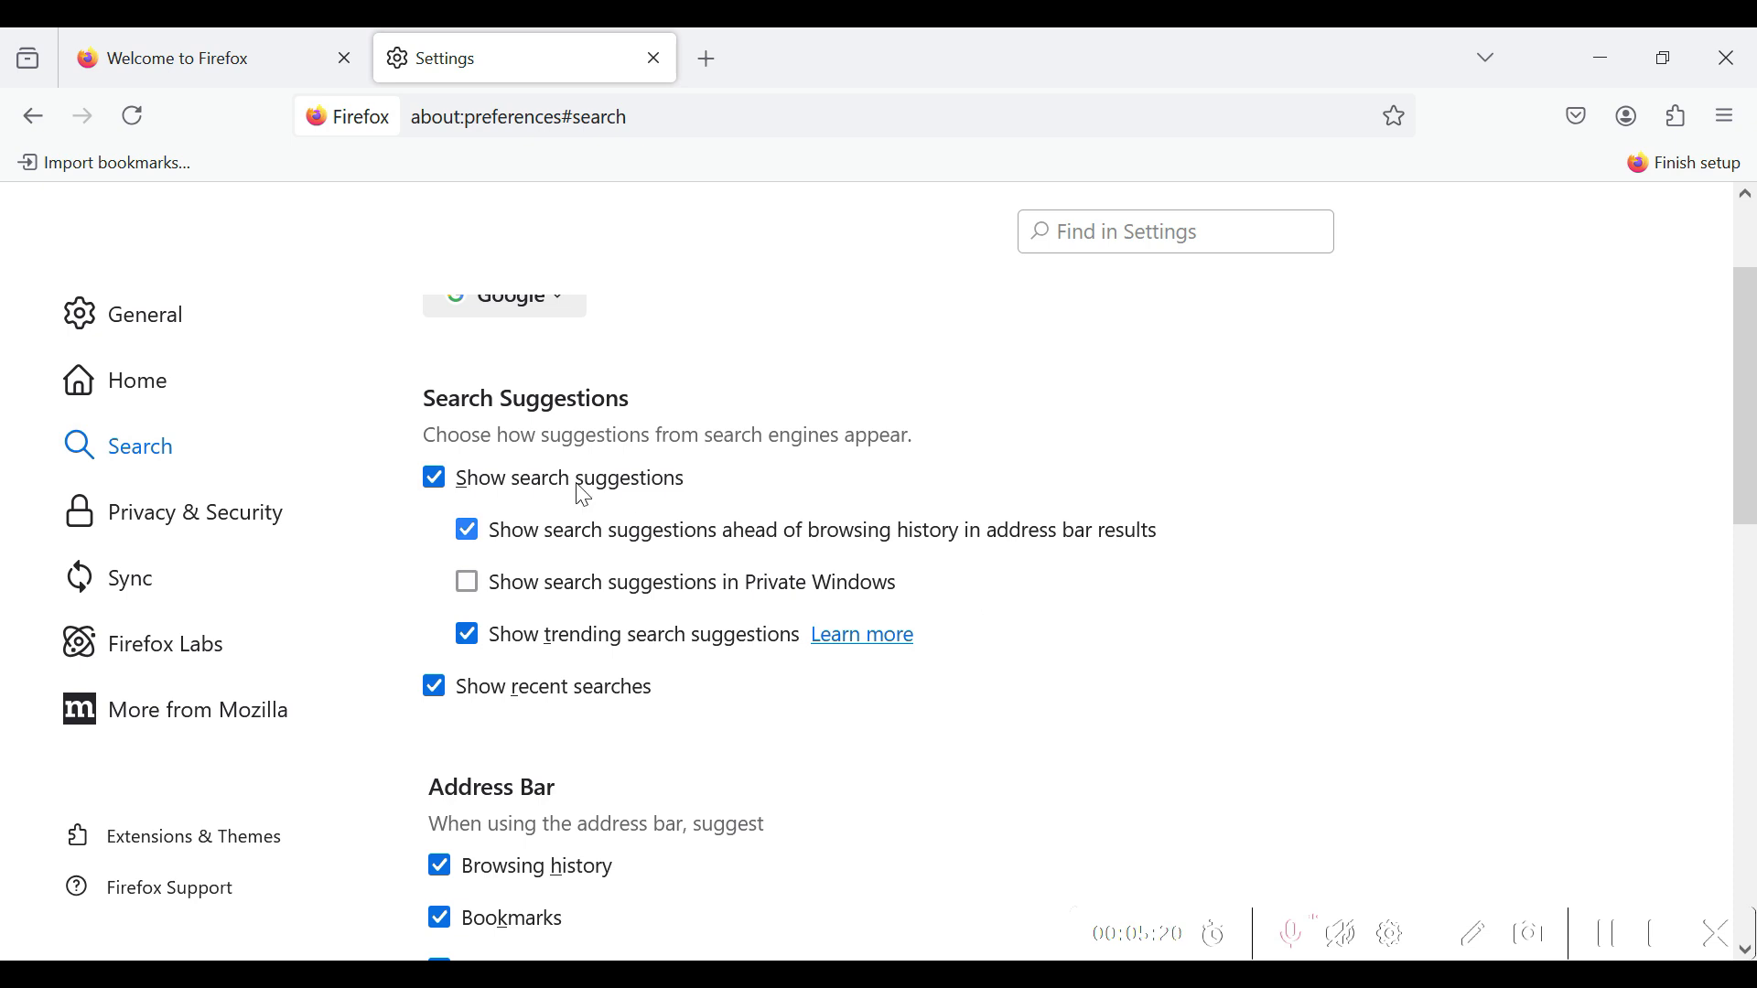
left_click_drag(451, 416, 772, 463)
left_click(552, 583)
left_click(483, 590)
scroll(1314, 678, "down", 5)
scroll(759, 633, "up", 3)
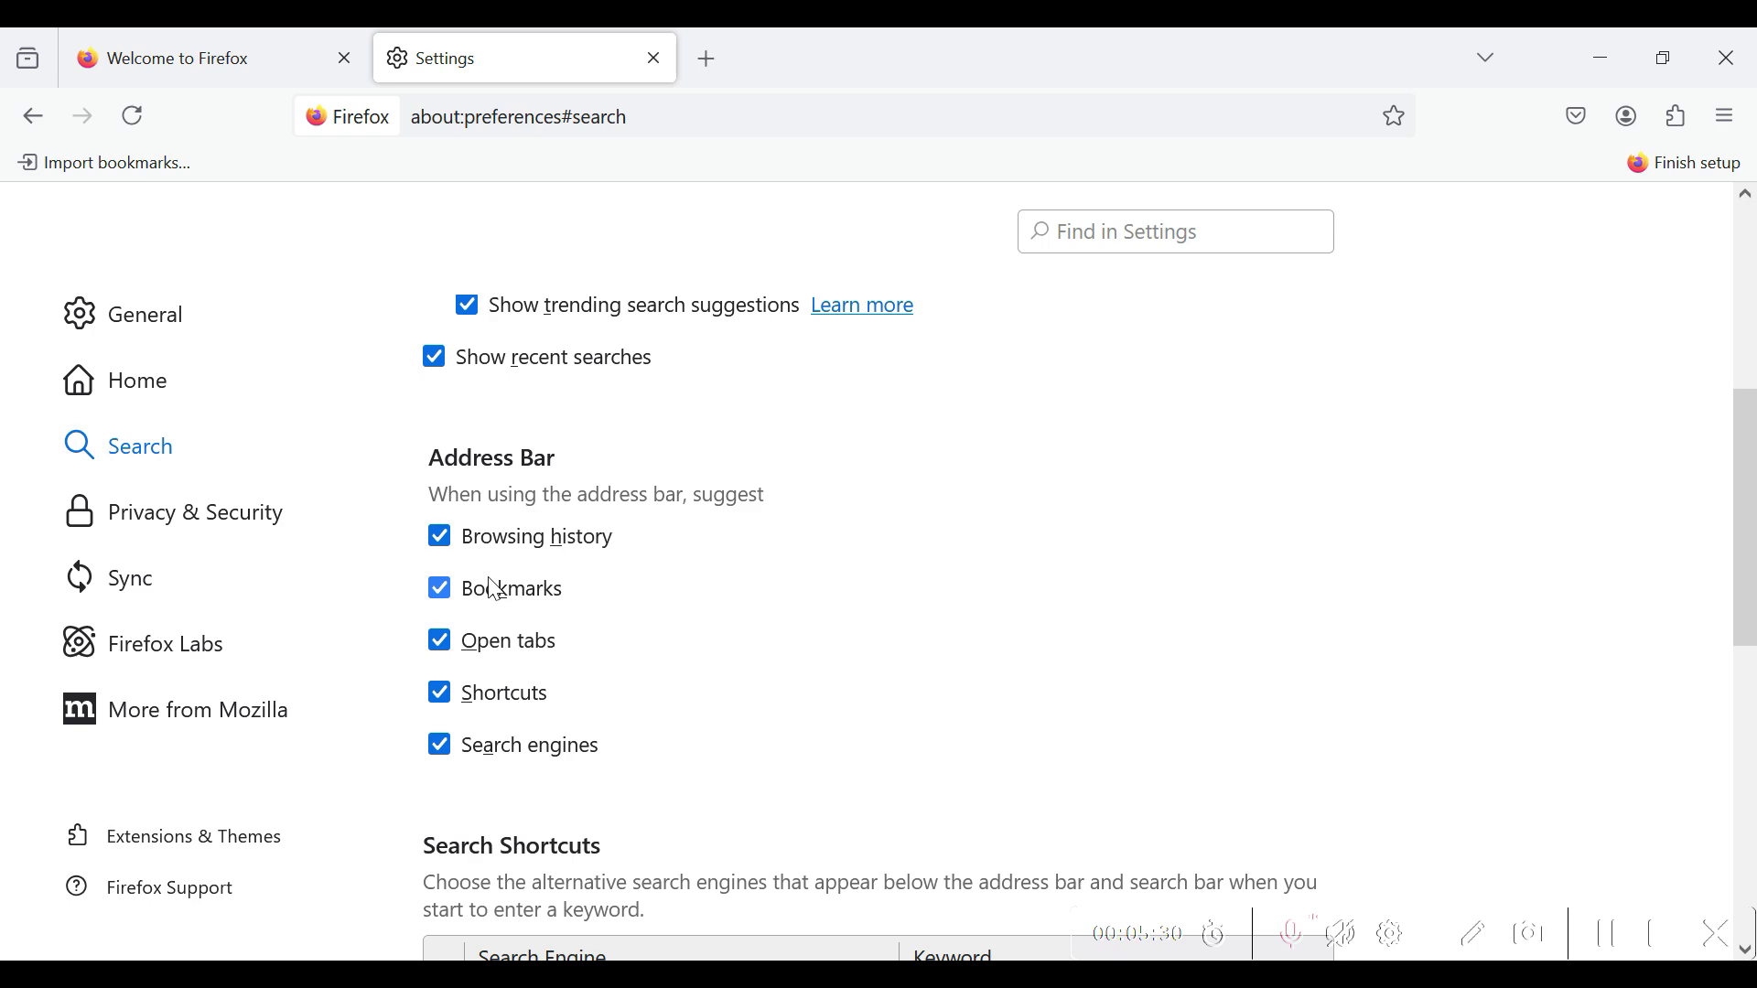
scroll(589, 631, "down", 2)
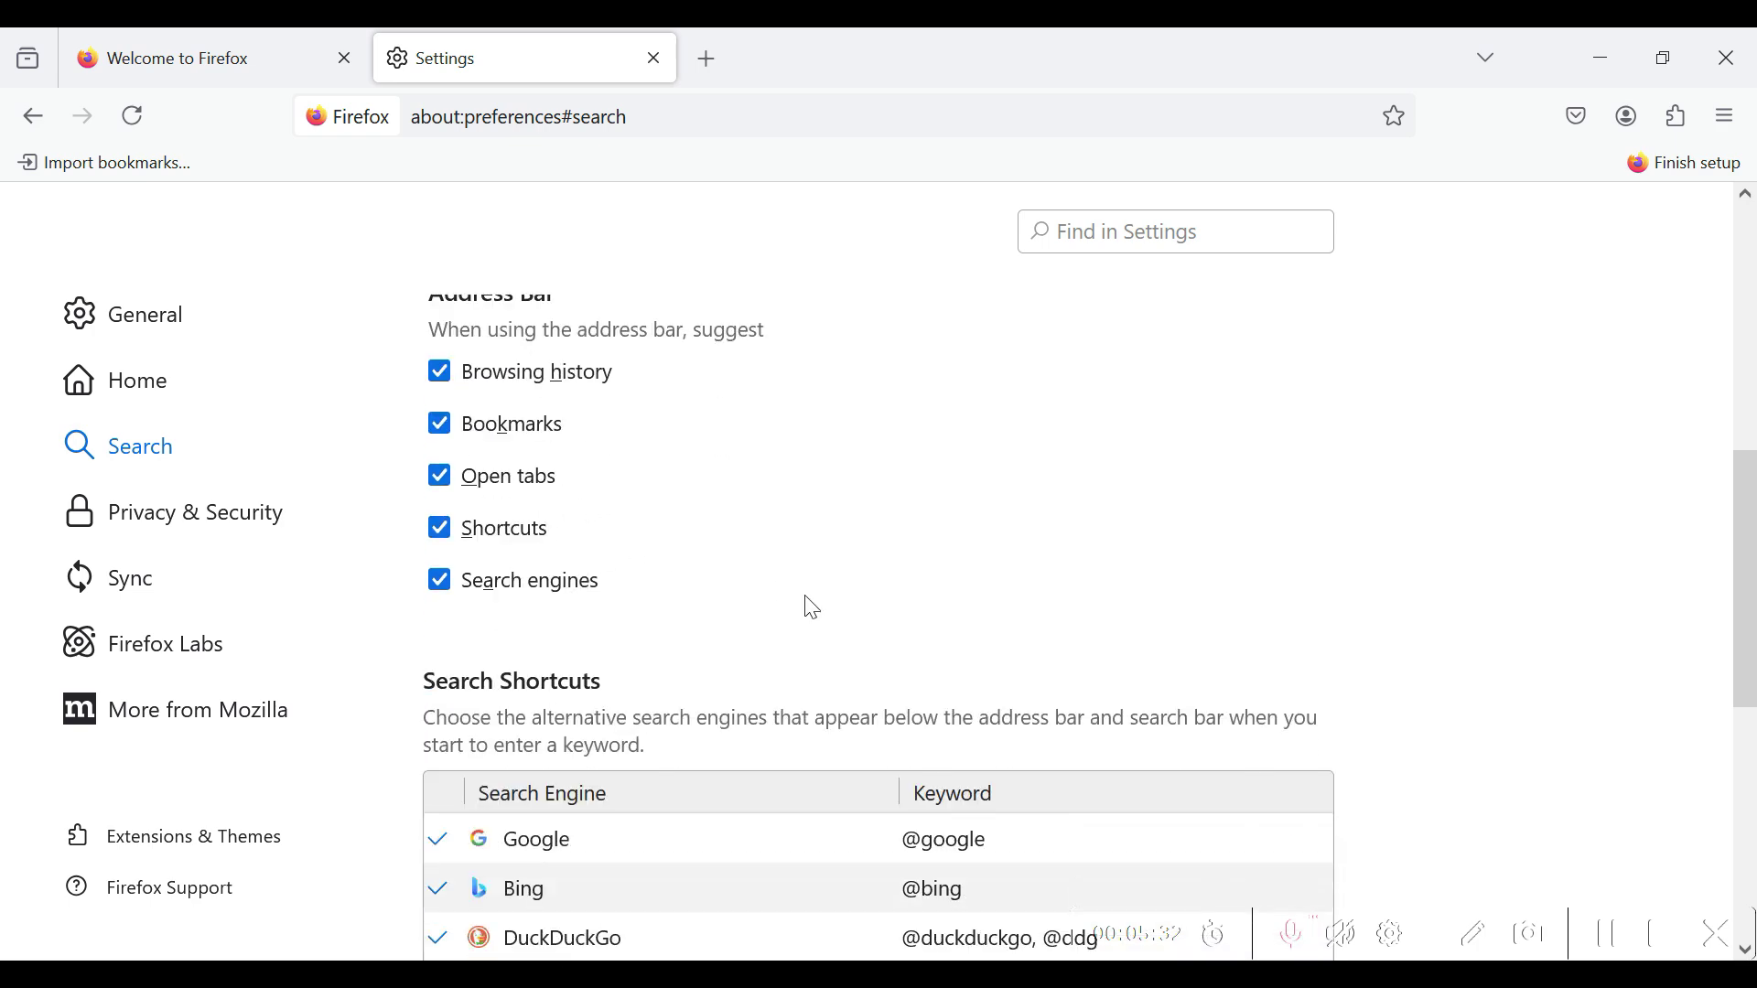
Examine the Search Shortcuts table with its search engines and their keywords.
scroll(808, 604, "down", 2)
scroll(824, 608, "down", 3)
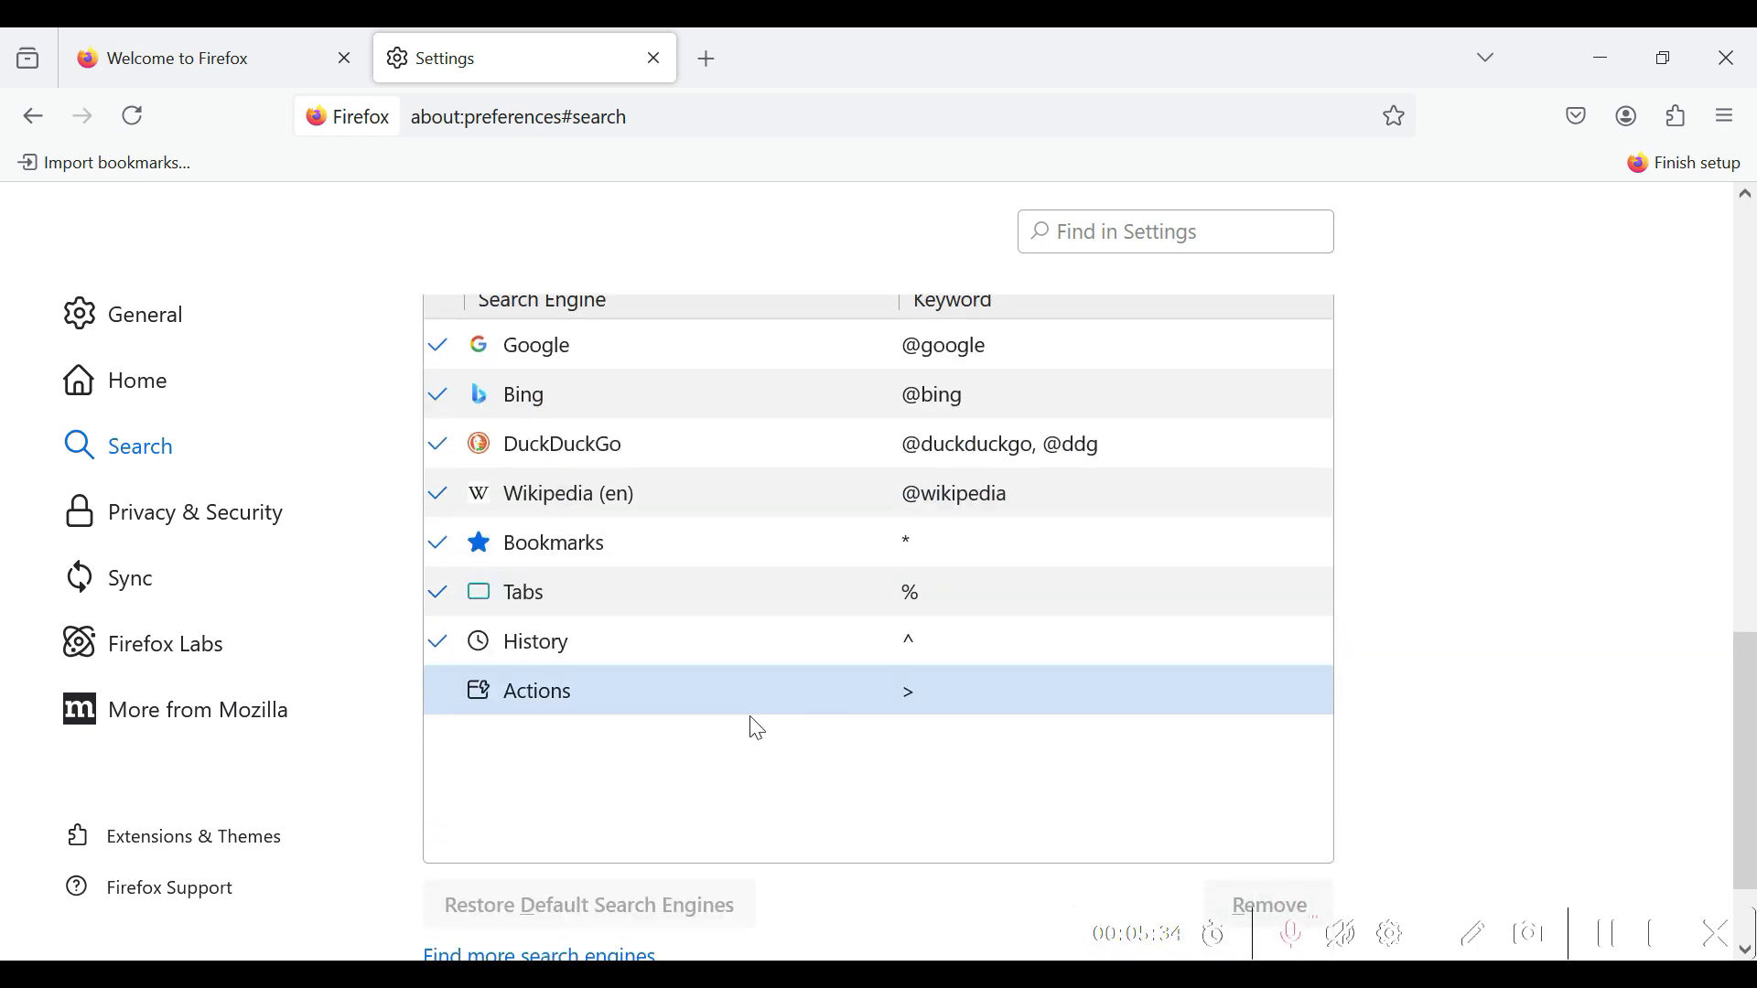
scroll(749, 723, "up", 2)
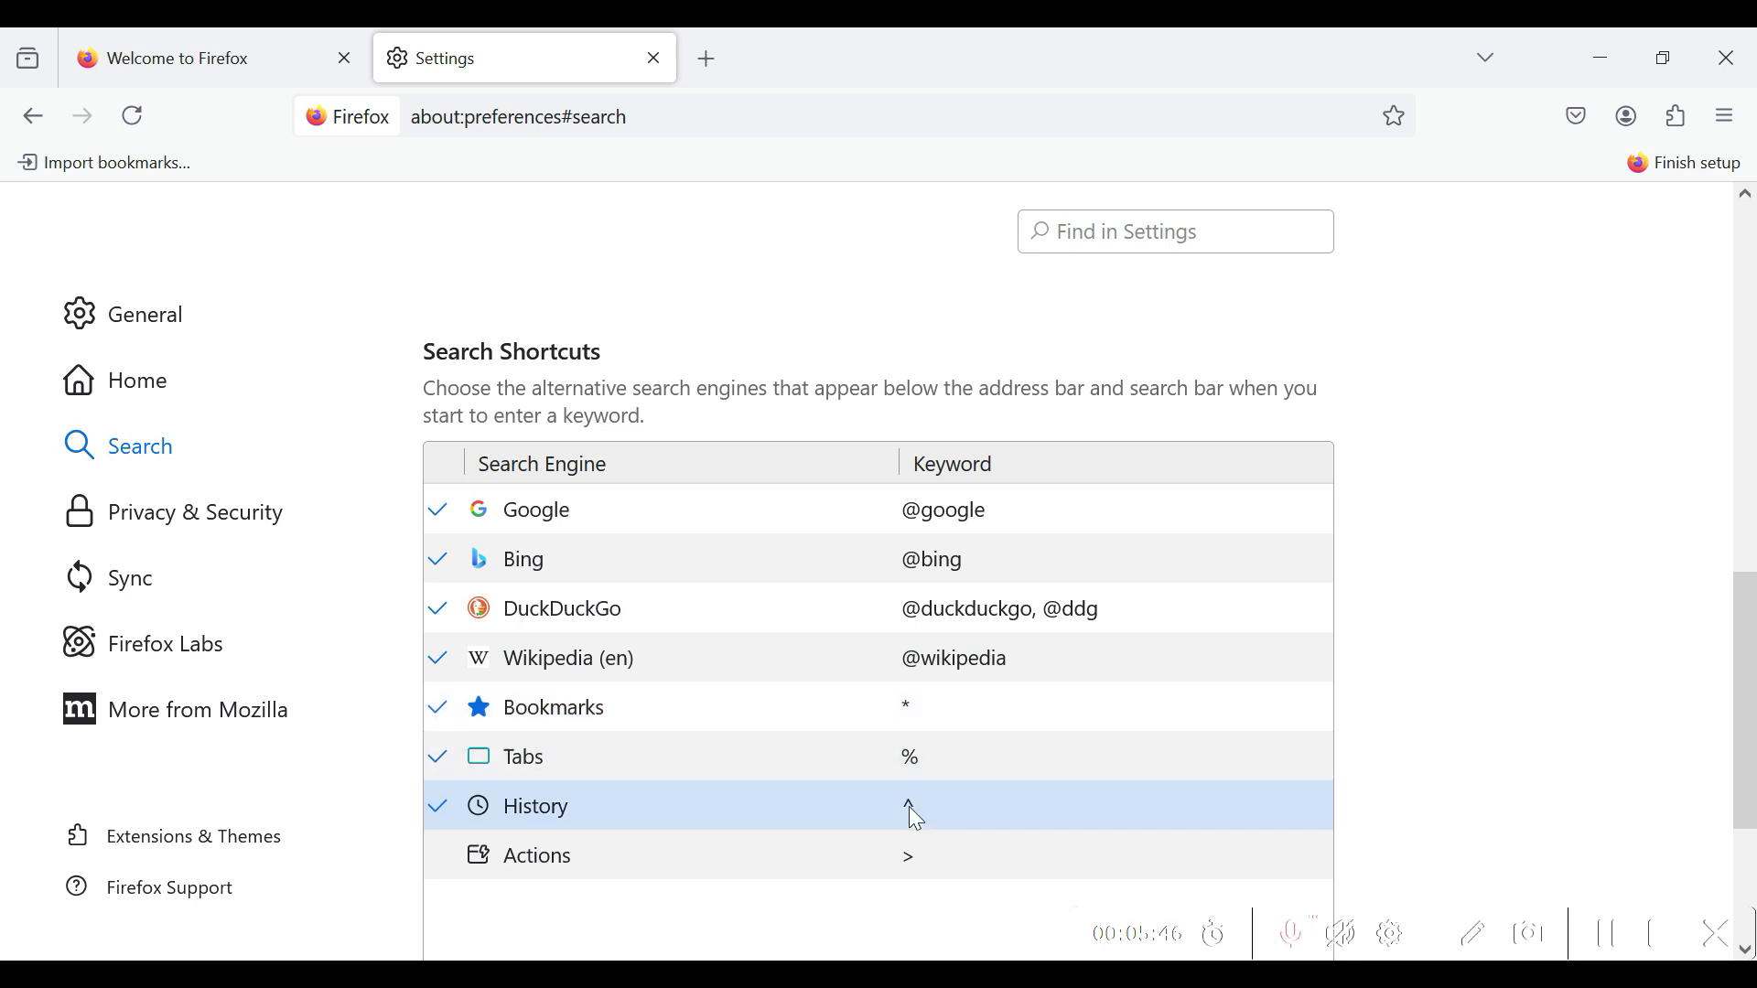
scroll(906, 808, "down", 3)
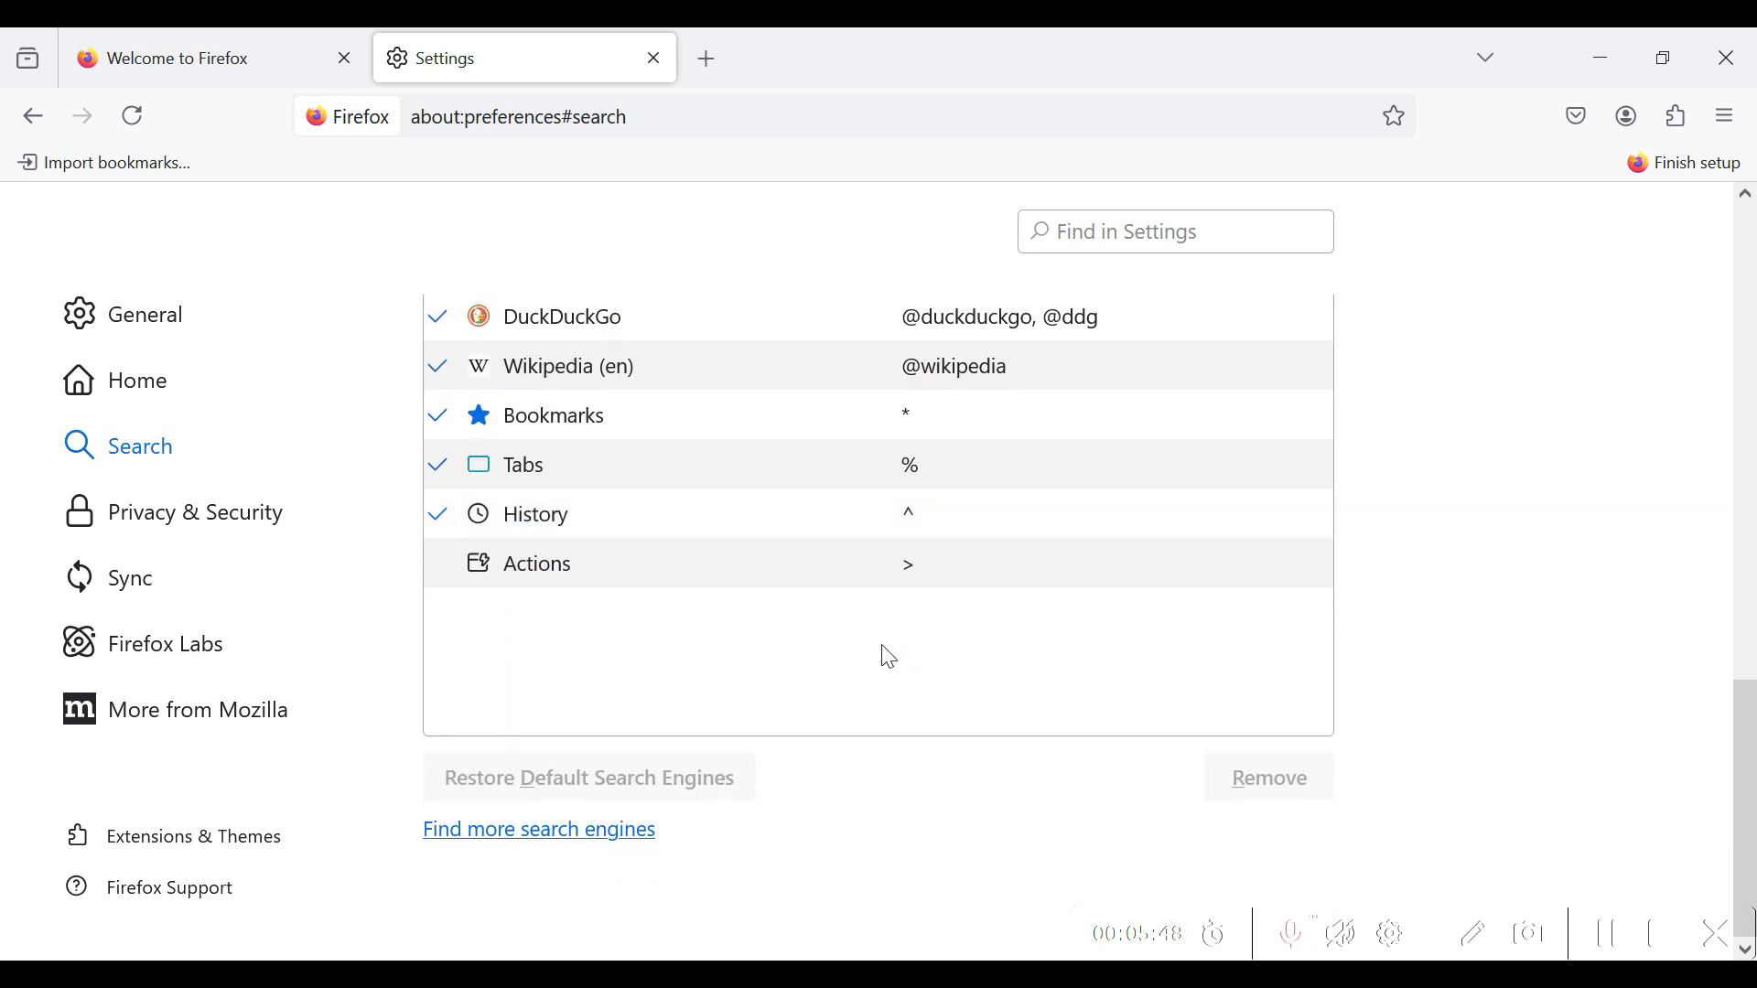
scroll(894, 706, "up", 3)
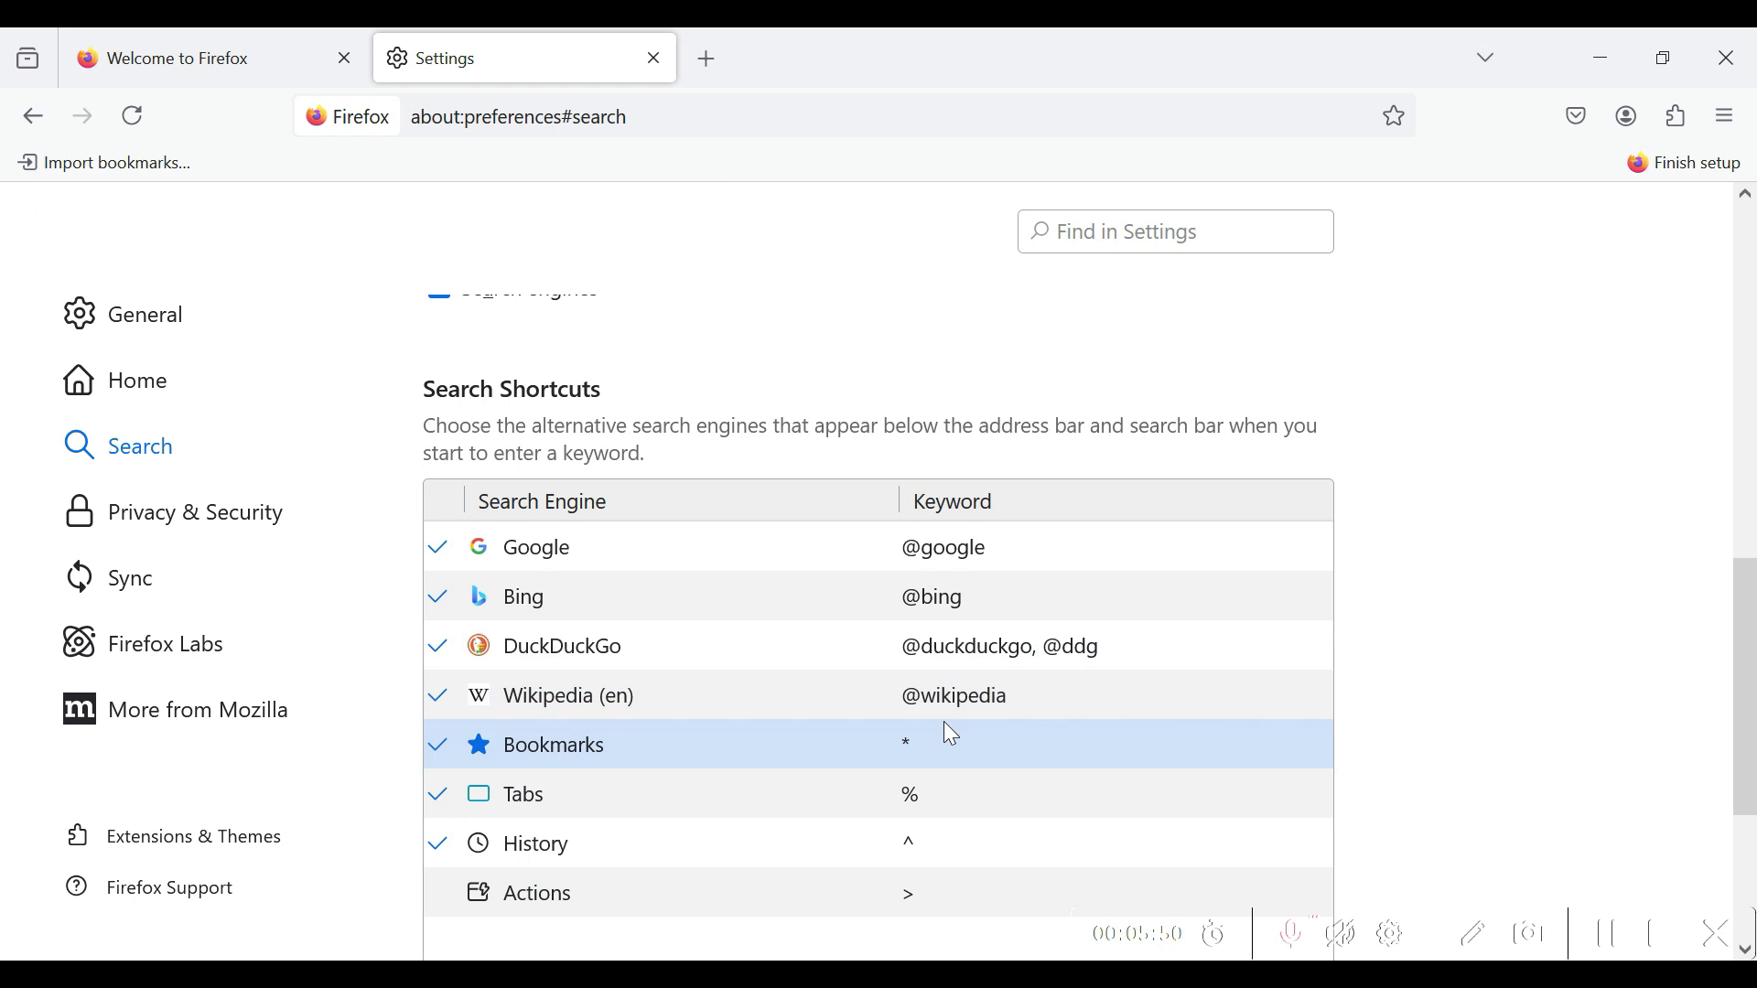
Open the Privacy & Security settings and view the Enhanced Tracking Protection exceptions, closing them without adding a website.
left_click(274, 541)
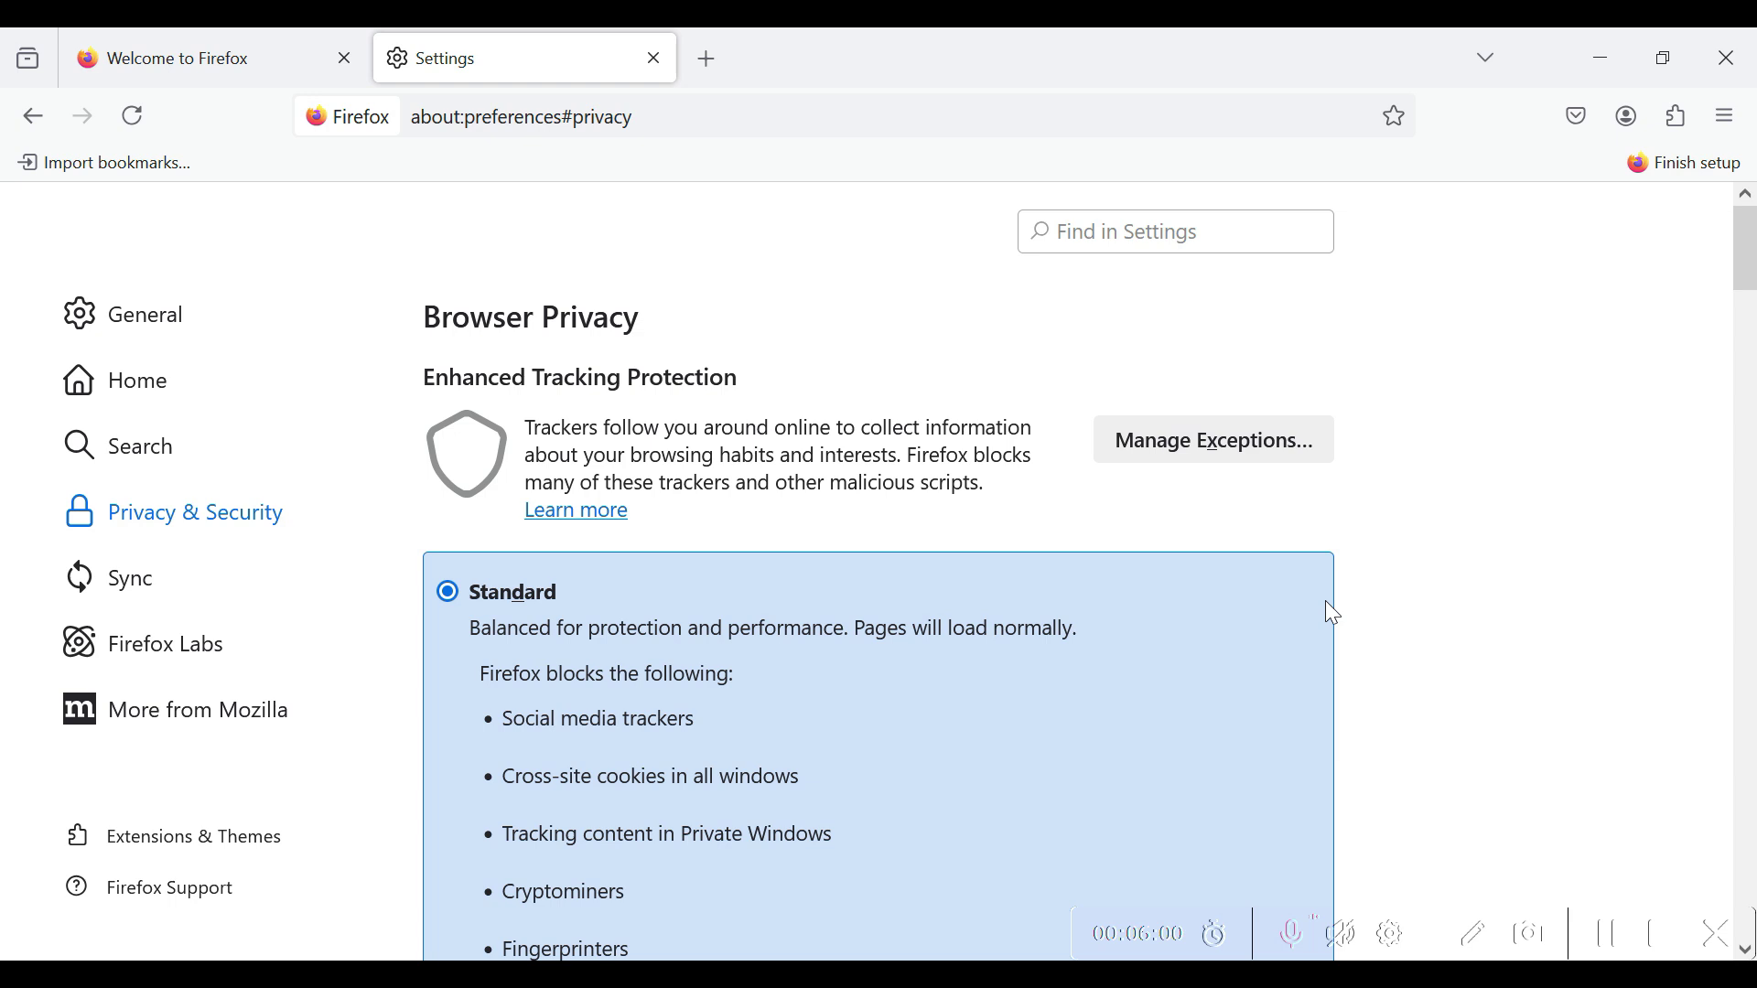
left_click_drag(419, 316, 650, 326)
left_click(1403, 554)
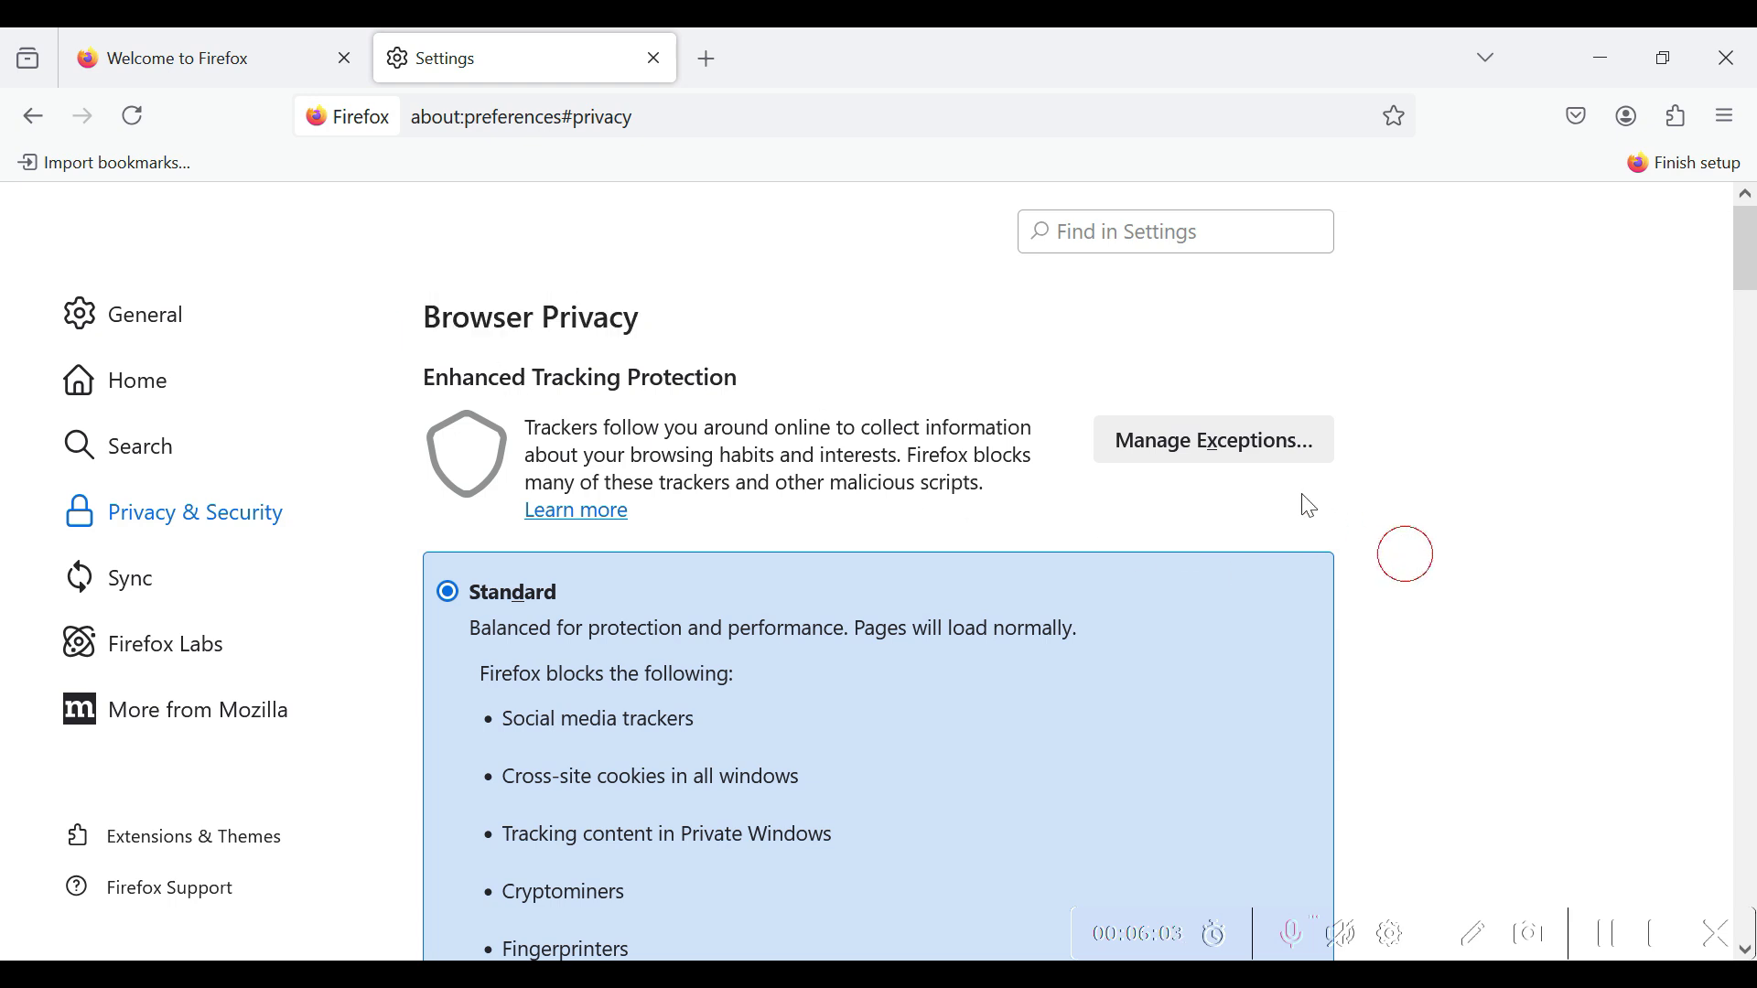
left_click(1262, 451)
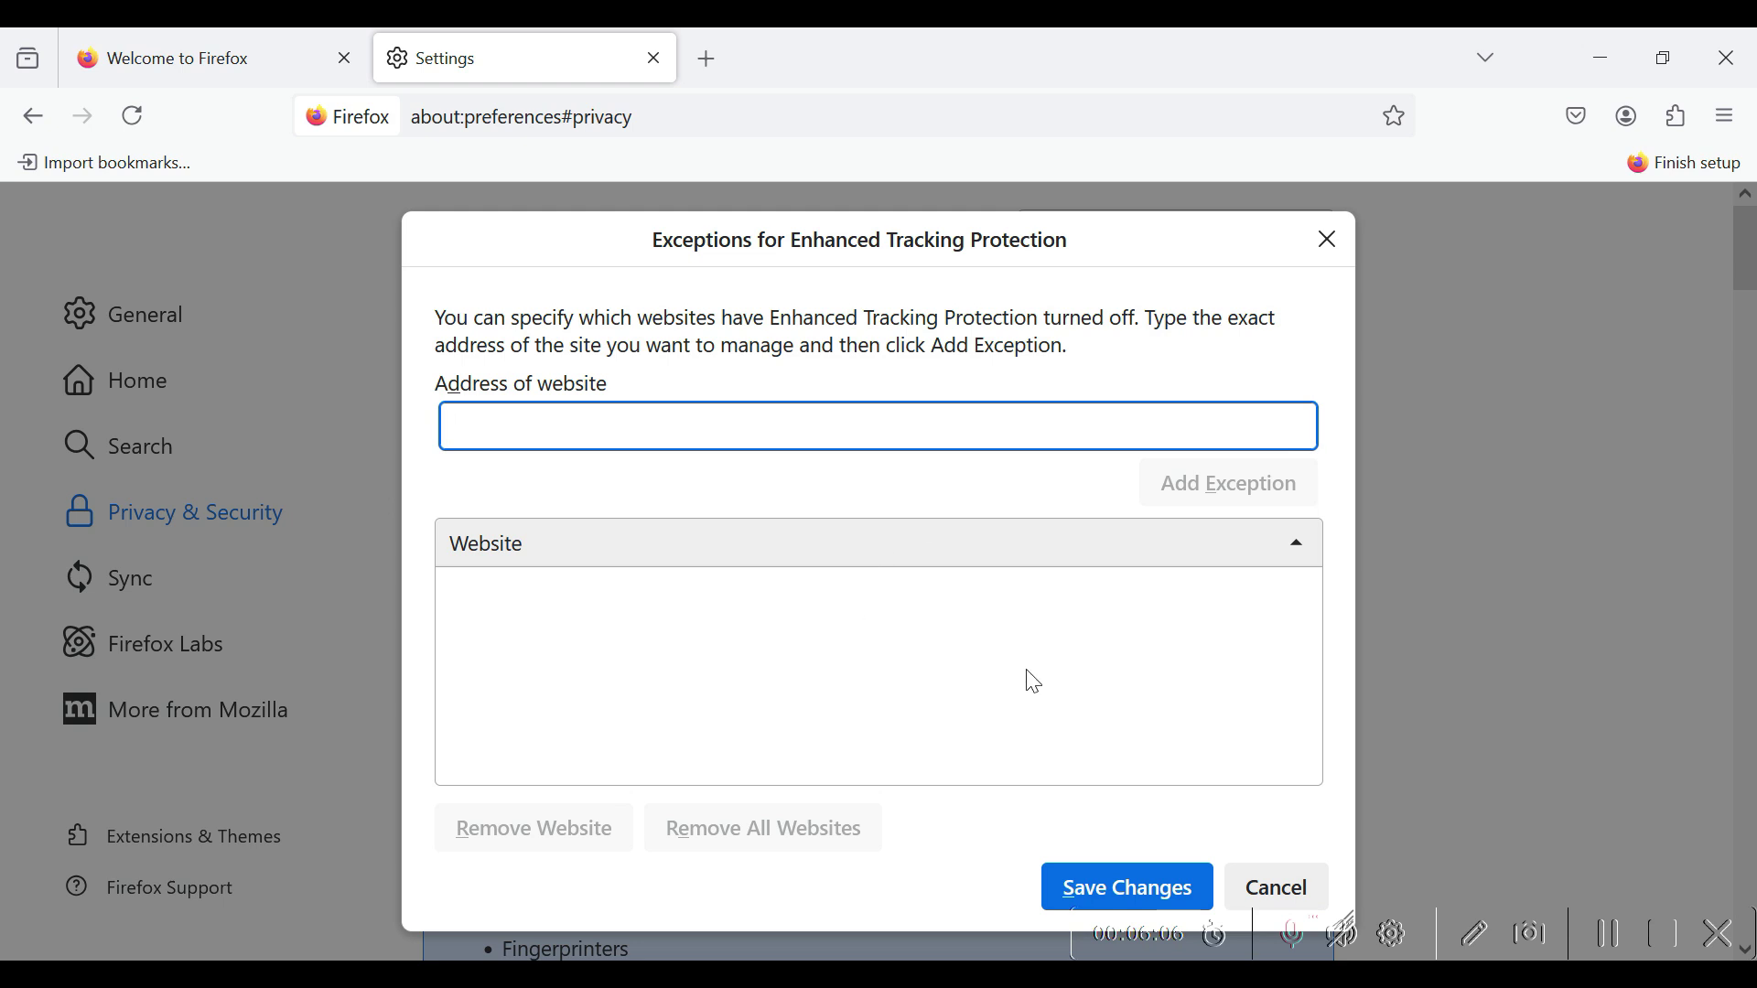
left_click(1328, 240)
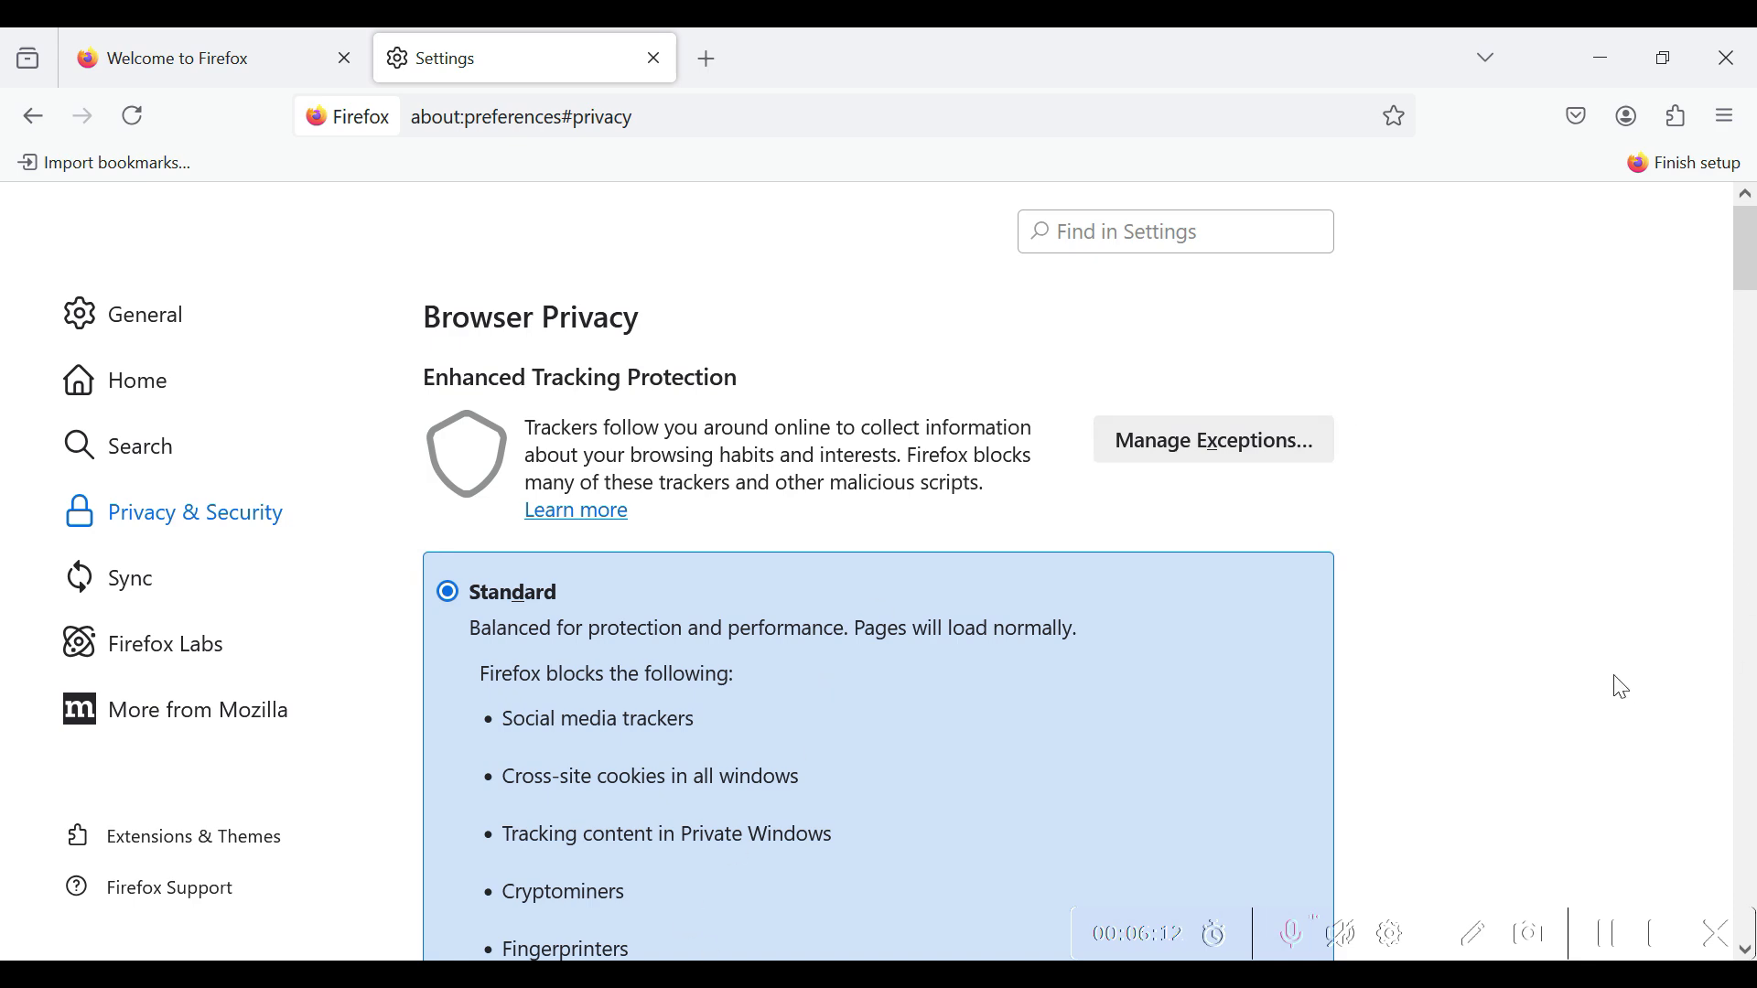
Compare the Standard, Strict, and Custom levels of Enhanced Tracking Protection.
scroll(828, 666, "down", 5)
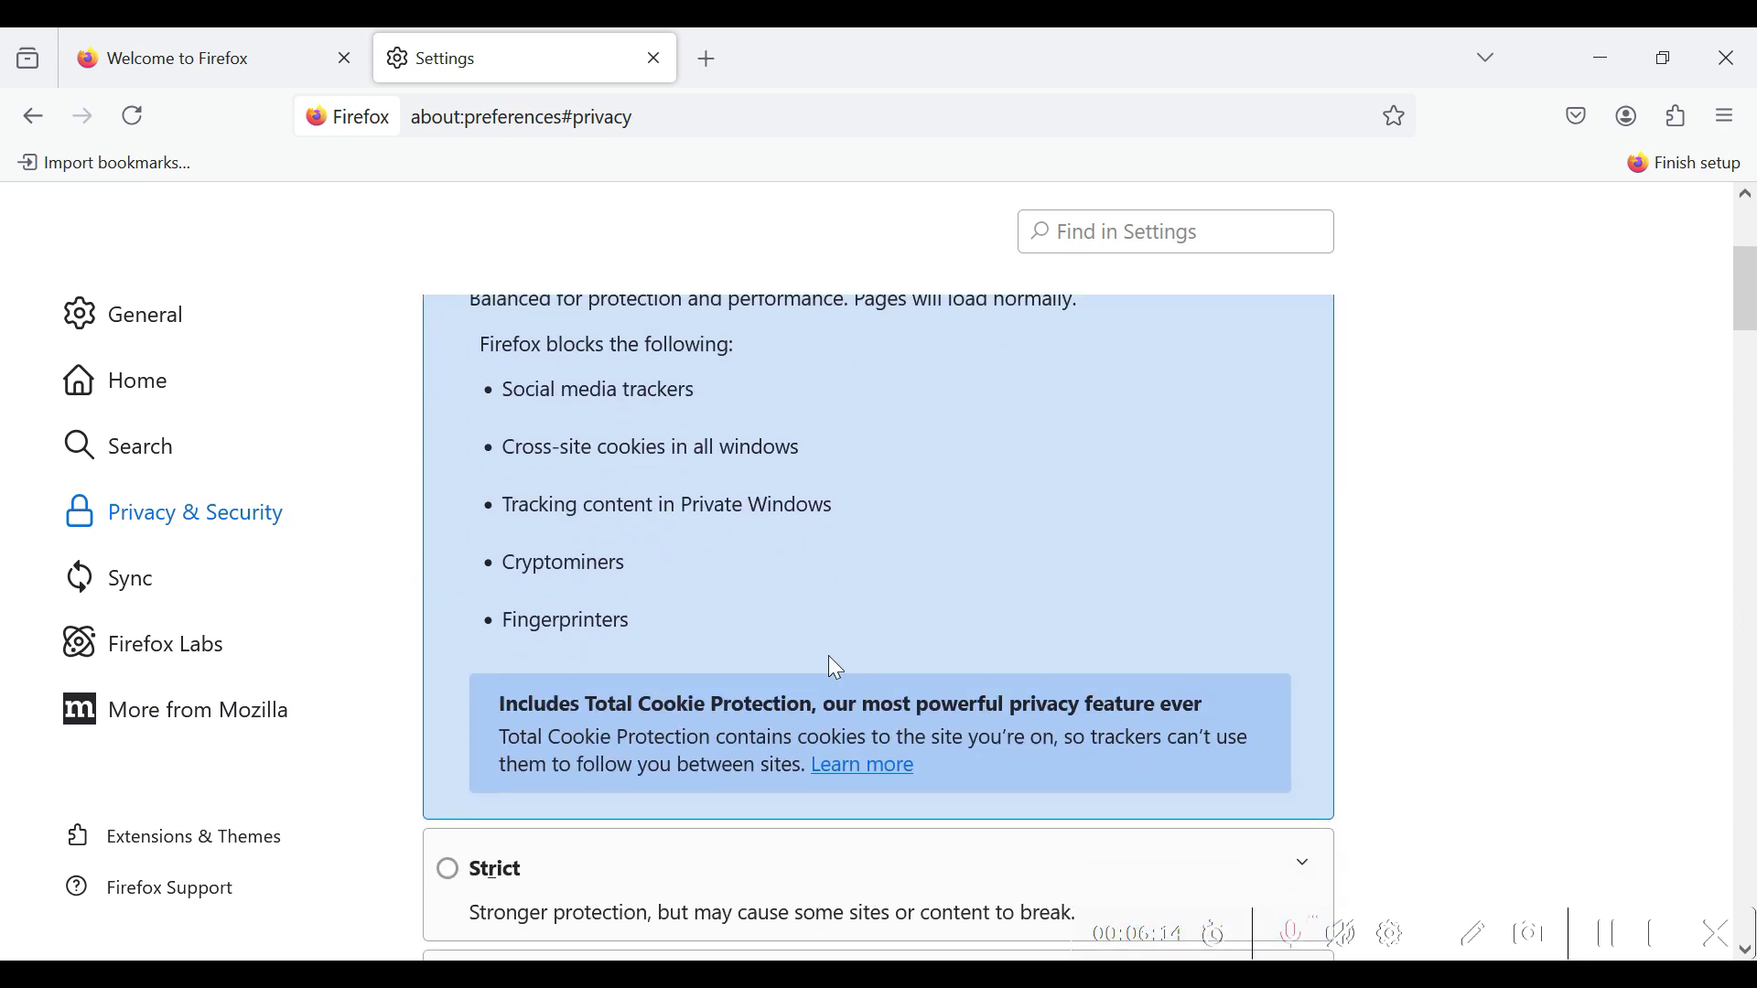
scroll(677, 811, "up", 5)
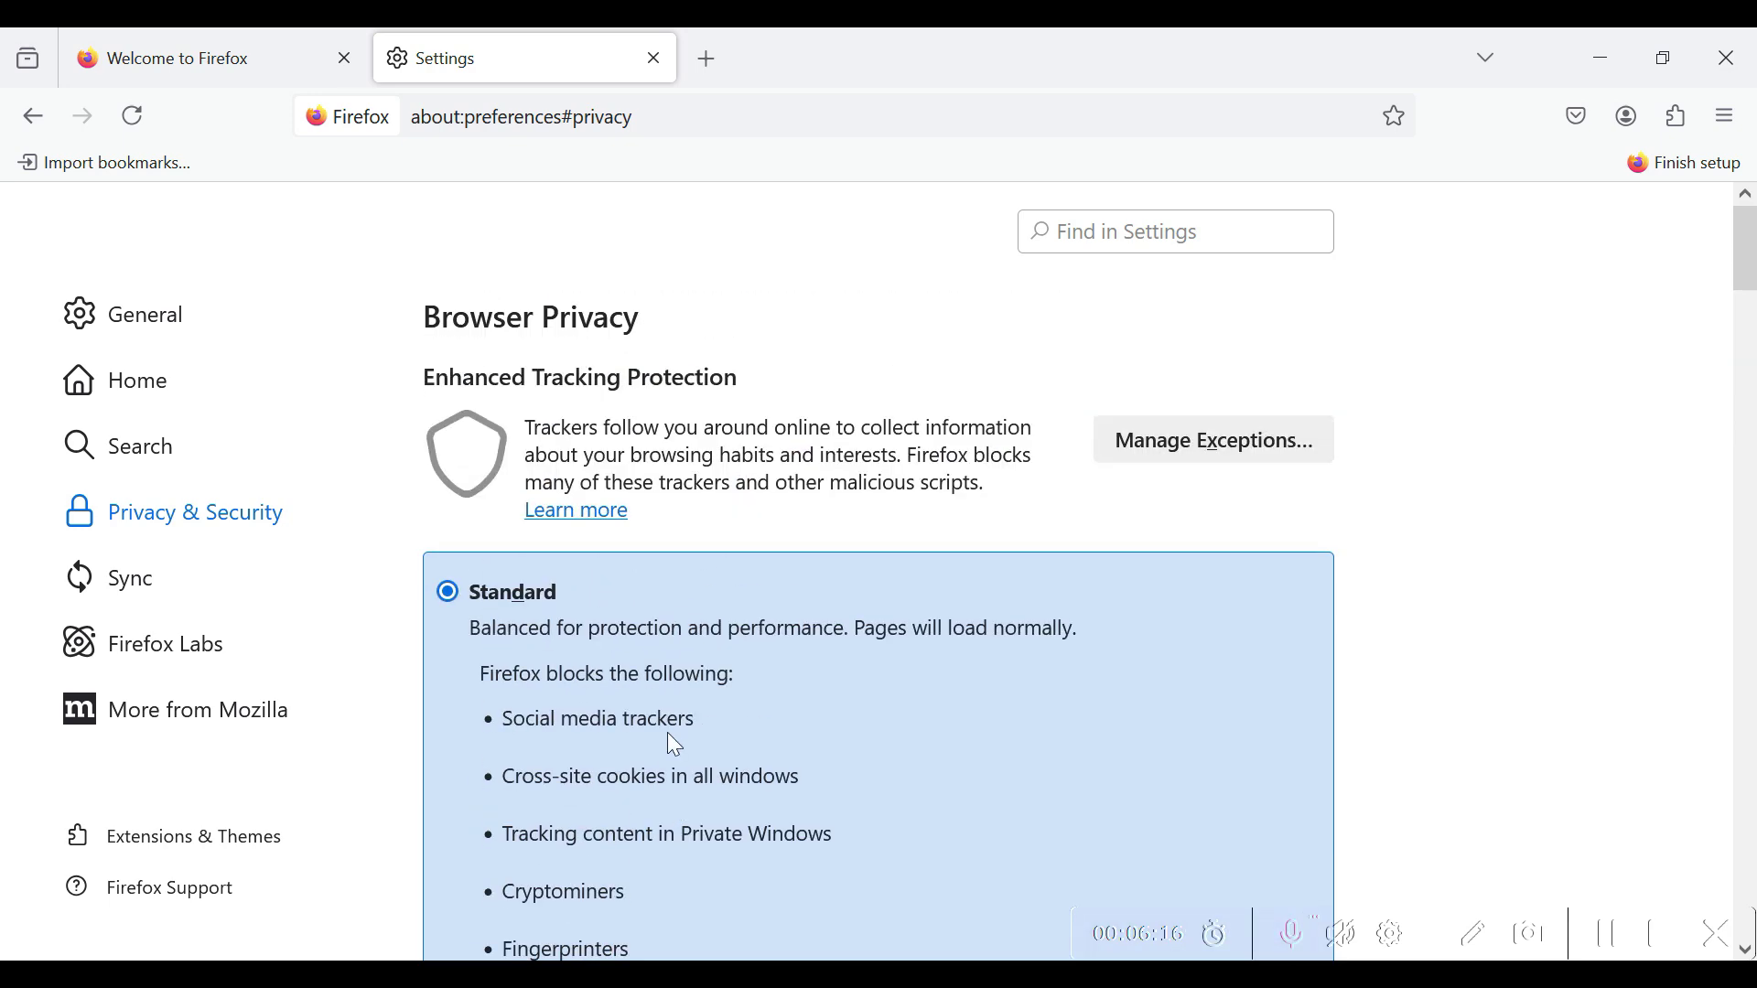
scroll(674, 746, "down", 2)
scroll(677, 743, "down", 3)
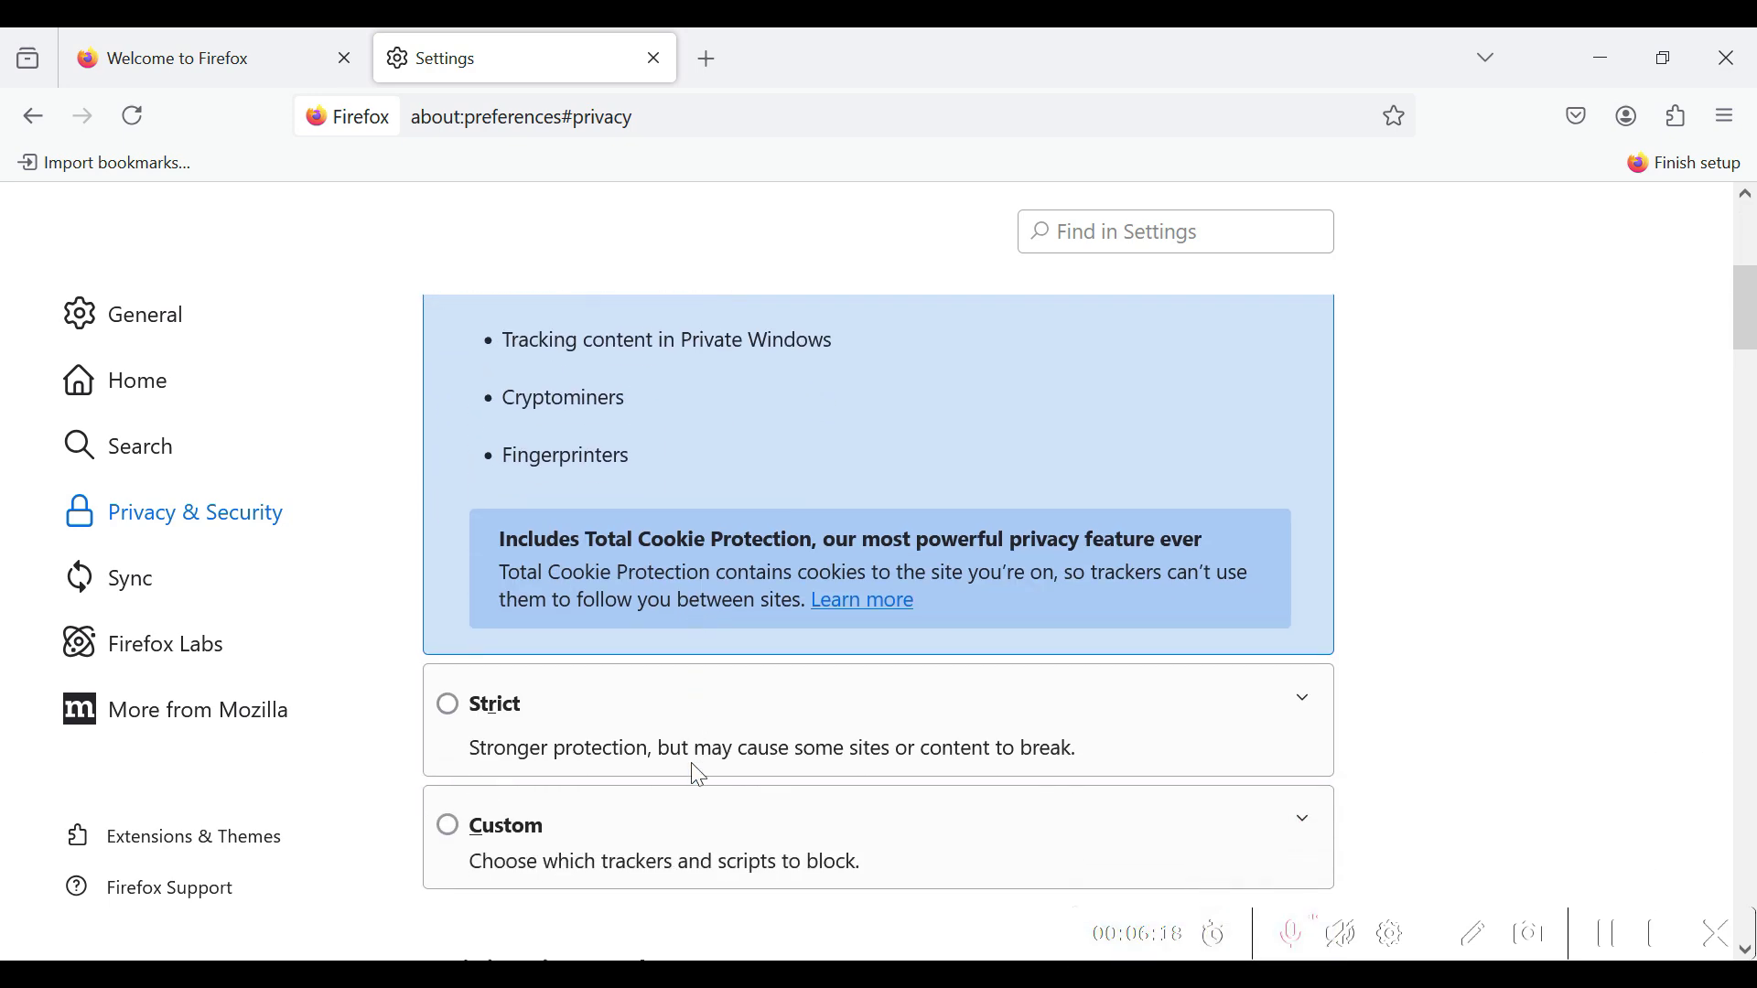
scroll(698, 760, "up", 3)
scroll(713, 820, "down", 3)
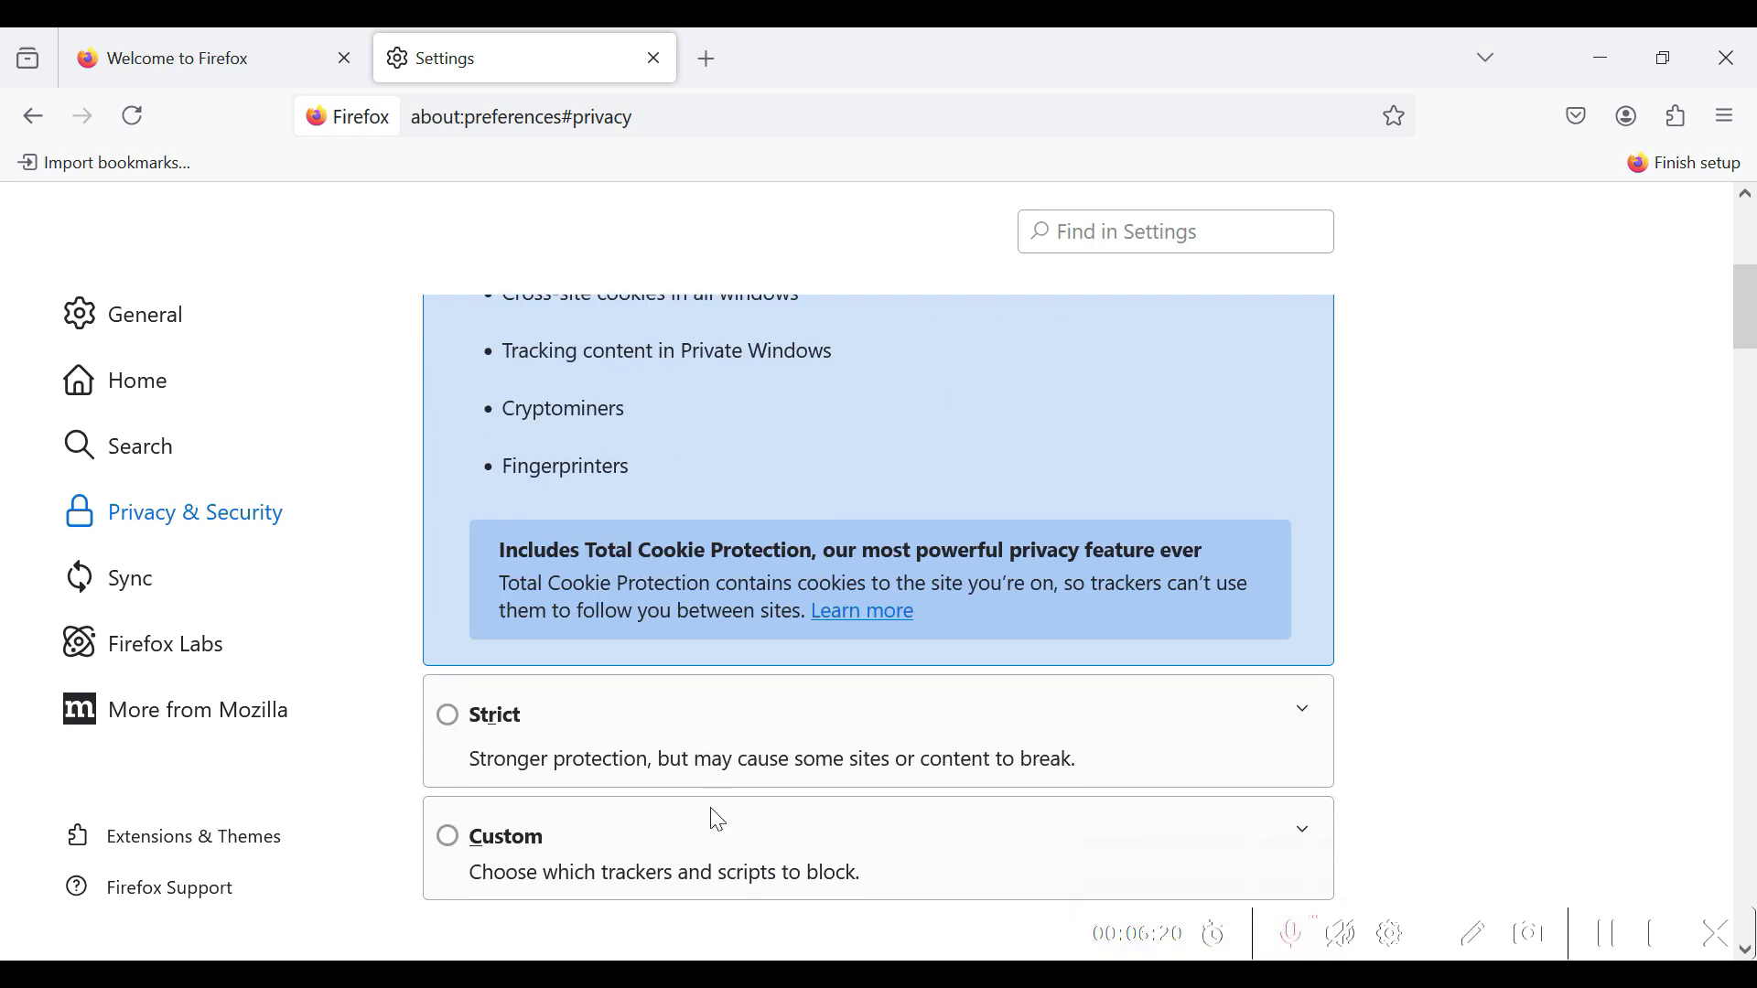
scroll(735, 843, "up", 3)
scroll(737, 849, "up", 1)
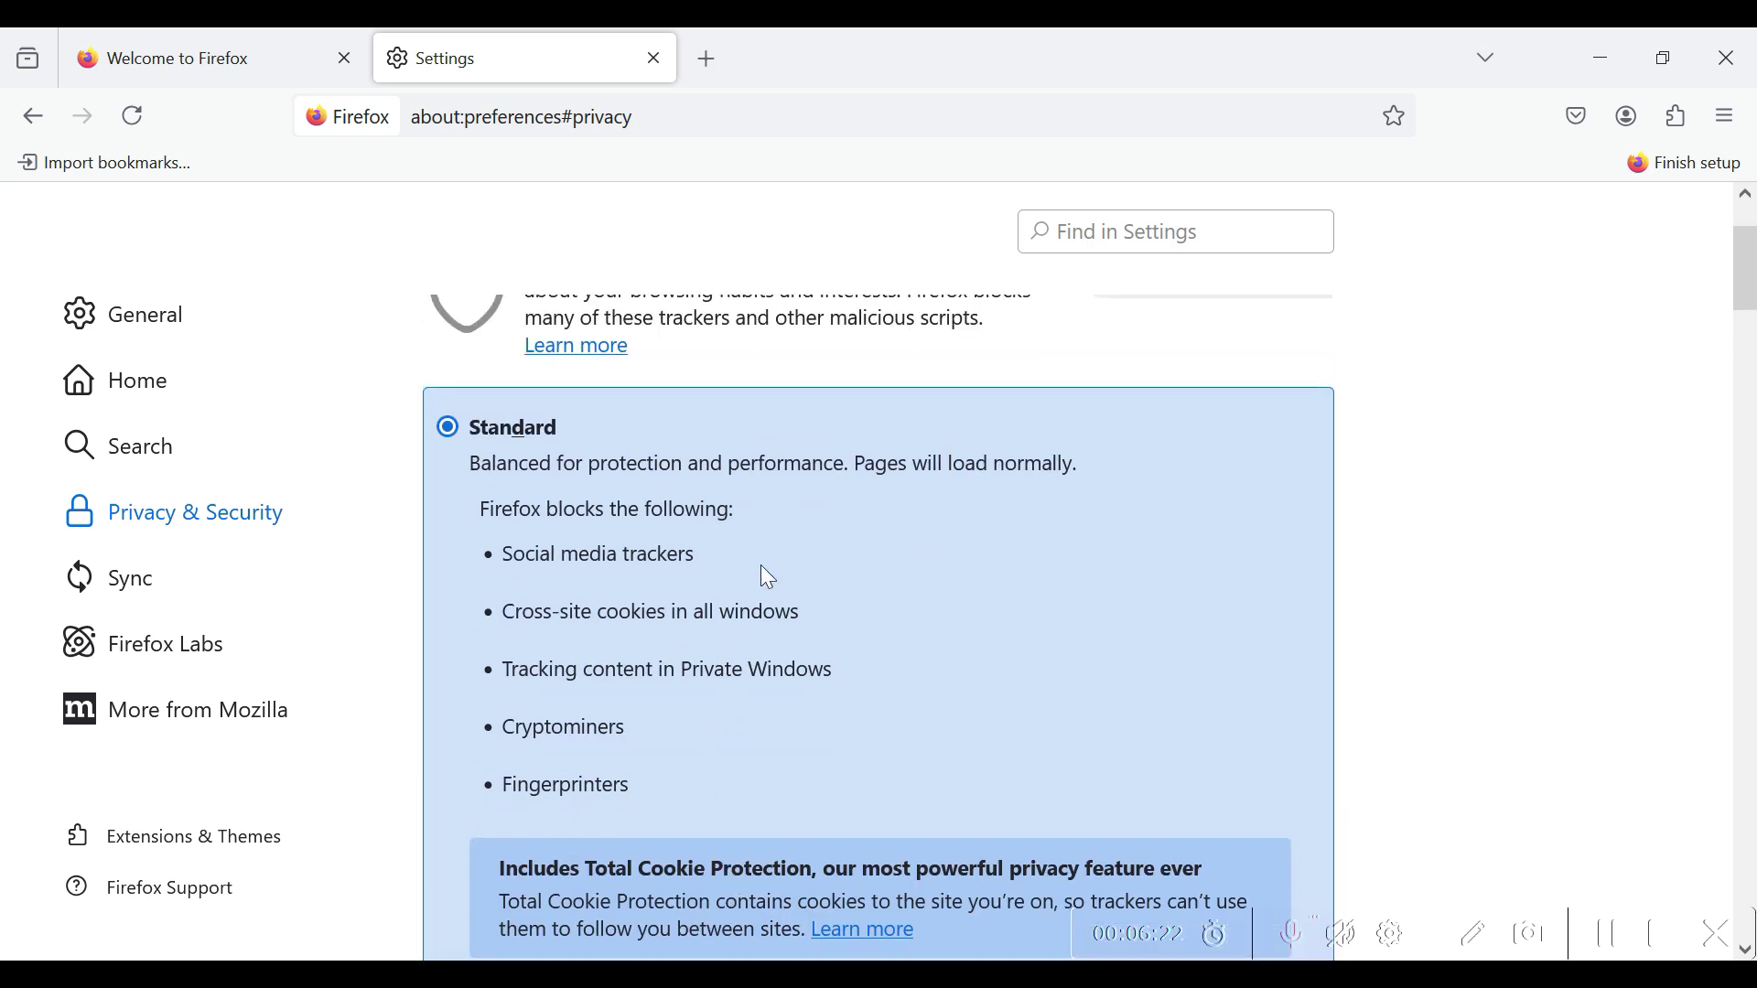
Read through the list of trackers and content that the Standard protection level blocks.
left_click(505, 427)
left_click(499, 557)
left_click(498, 612)
left_click_drag(505, 681, 792, 682)
left_click(678, 745)
left_click_drag(509, 737, 593, 738)
left_click_drag(513, 785, 632, 785)
Open the dialog for clearing browsing data and cookies, review its time ranges and data types, and close it without clearing anything.
scroll(1007, 693, "down", 7)
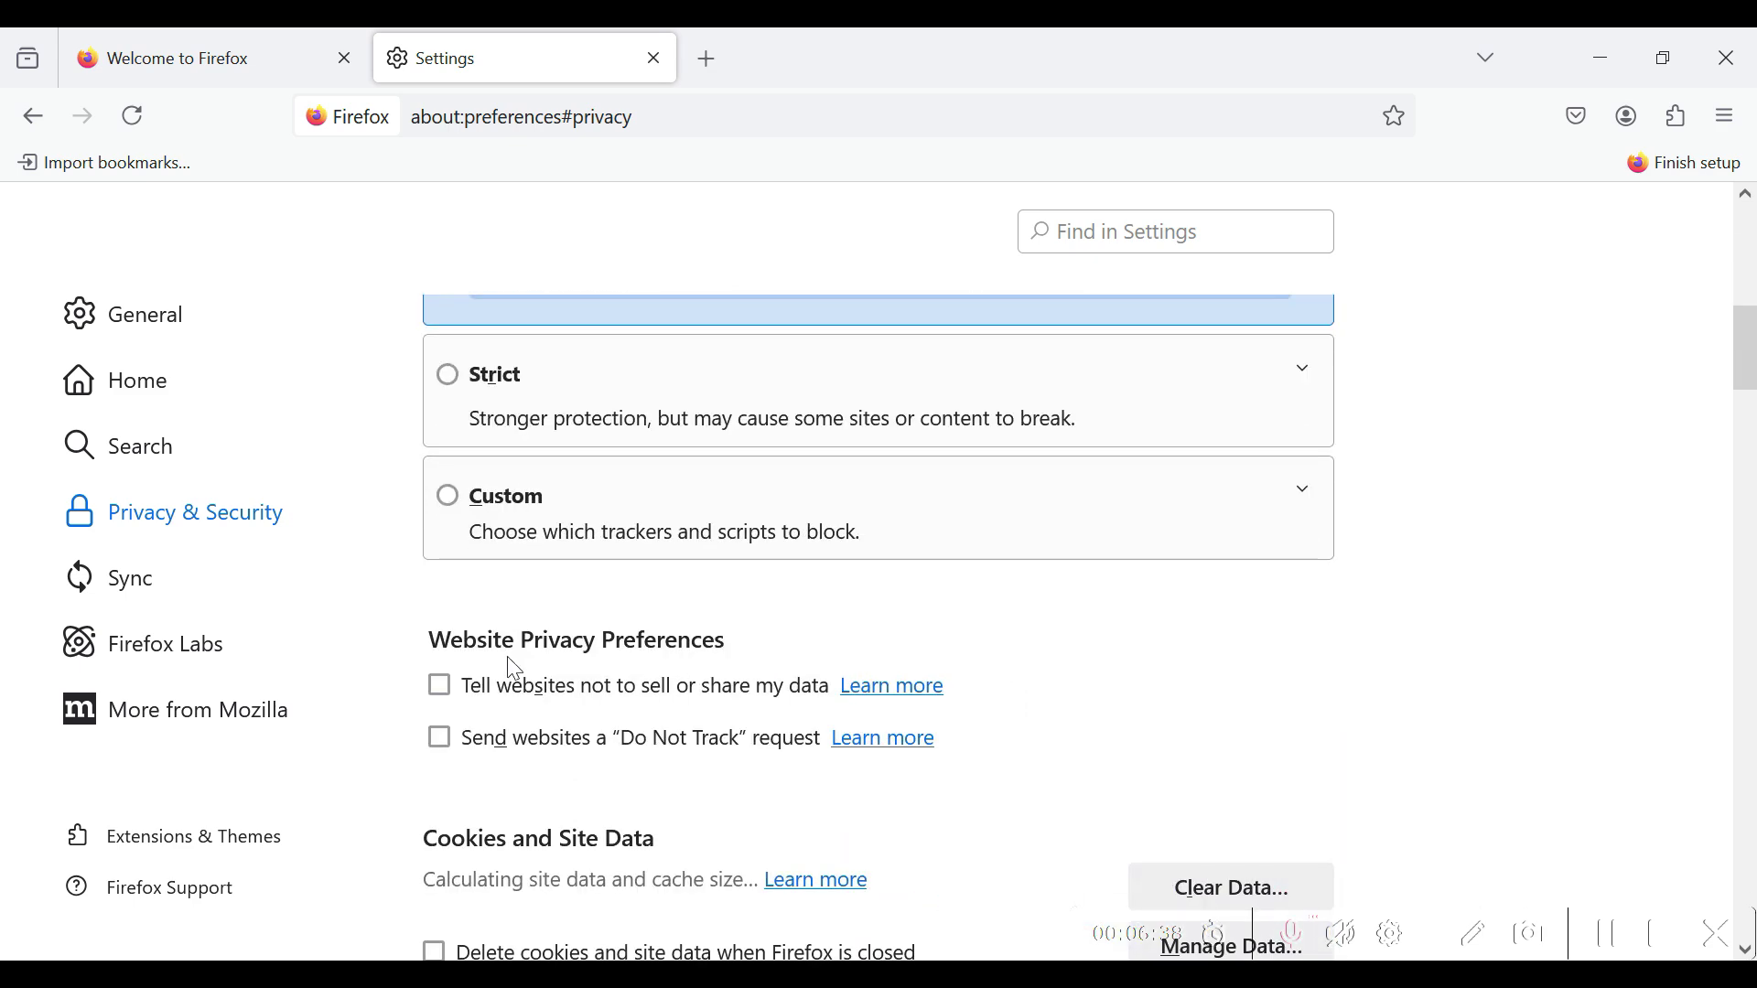
scroll(507, 656, "down", 2)
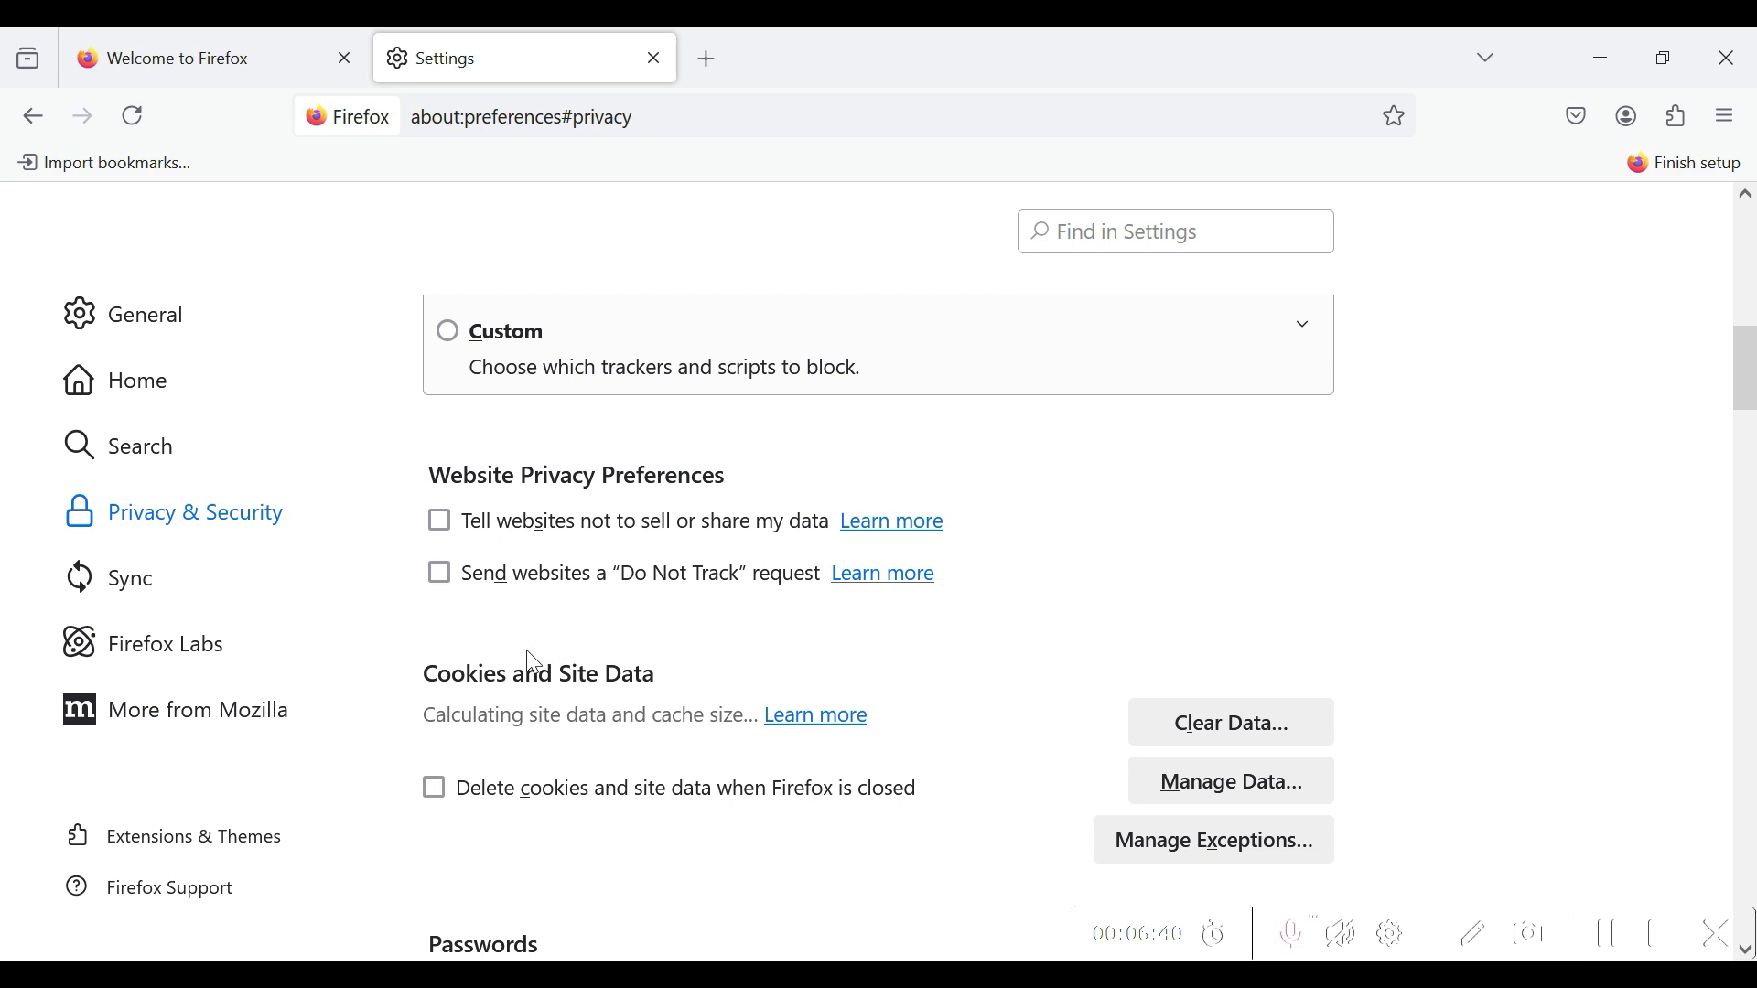
scroll(522, 666, "down", 2)
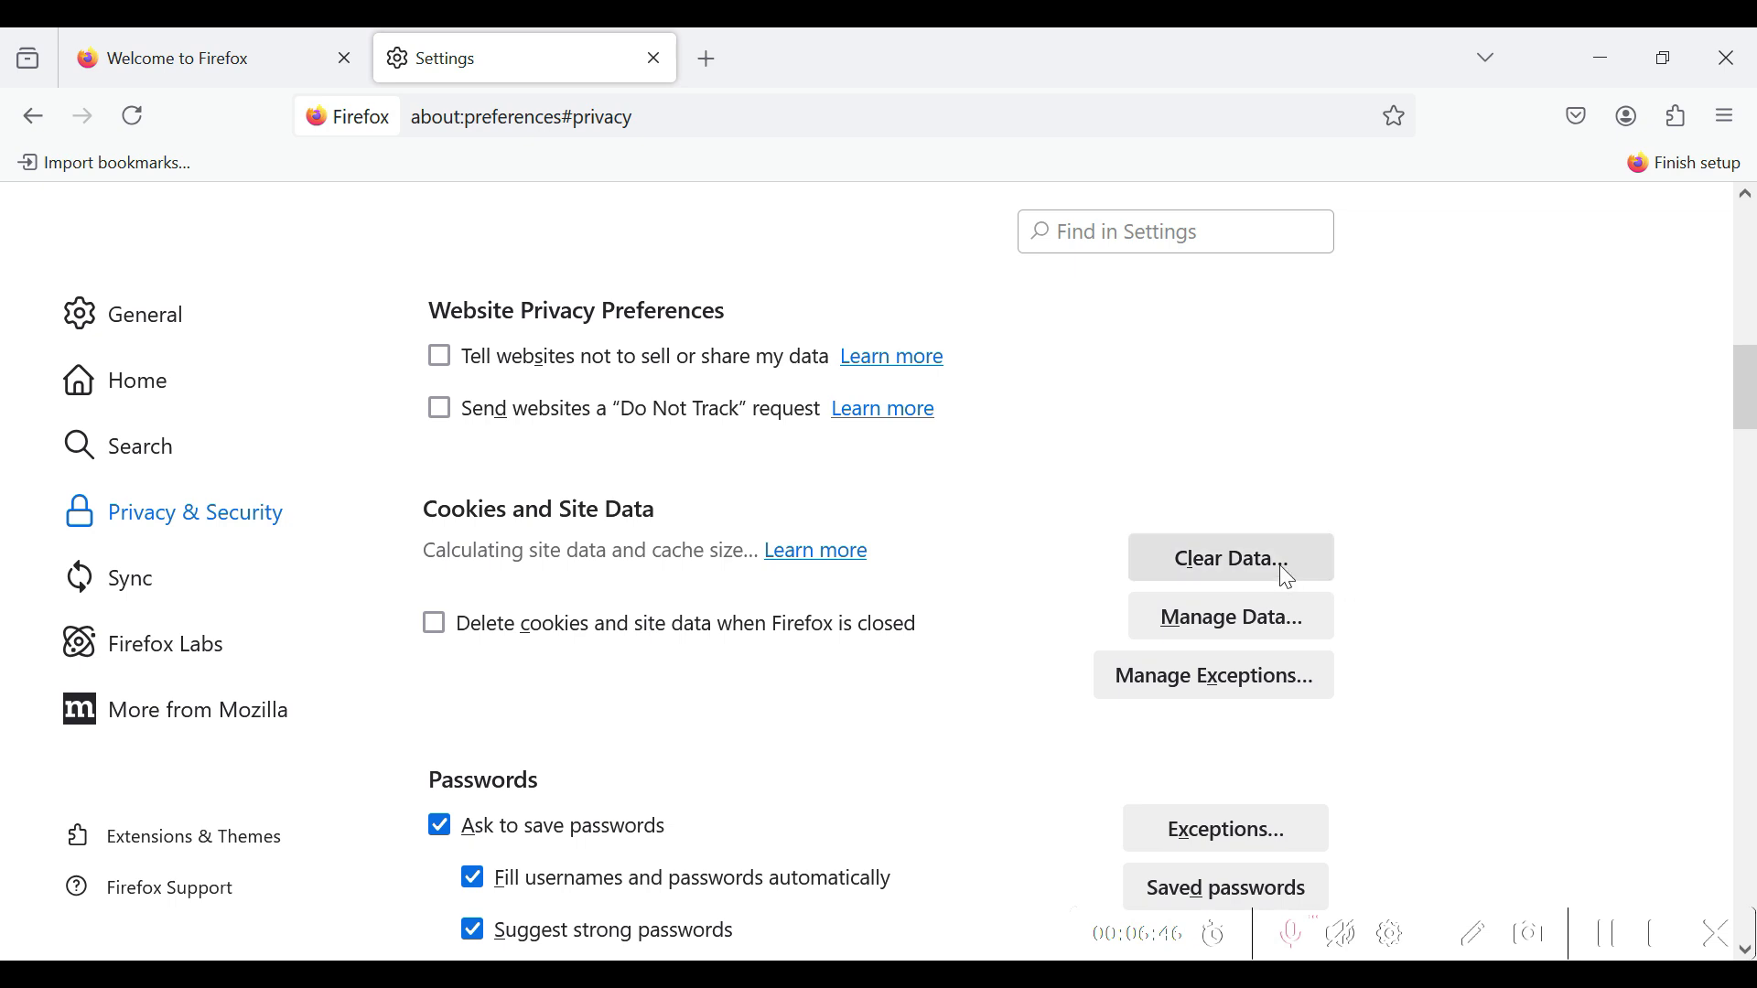
left_click(1244, 560)
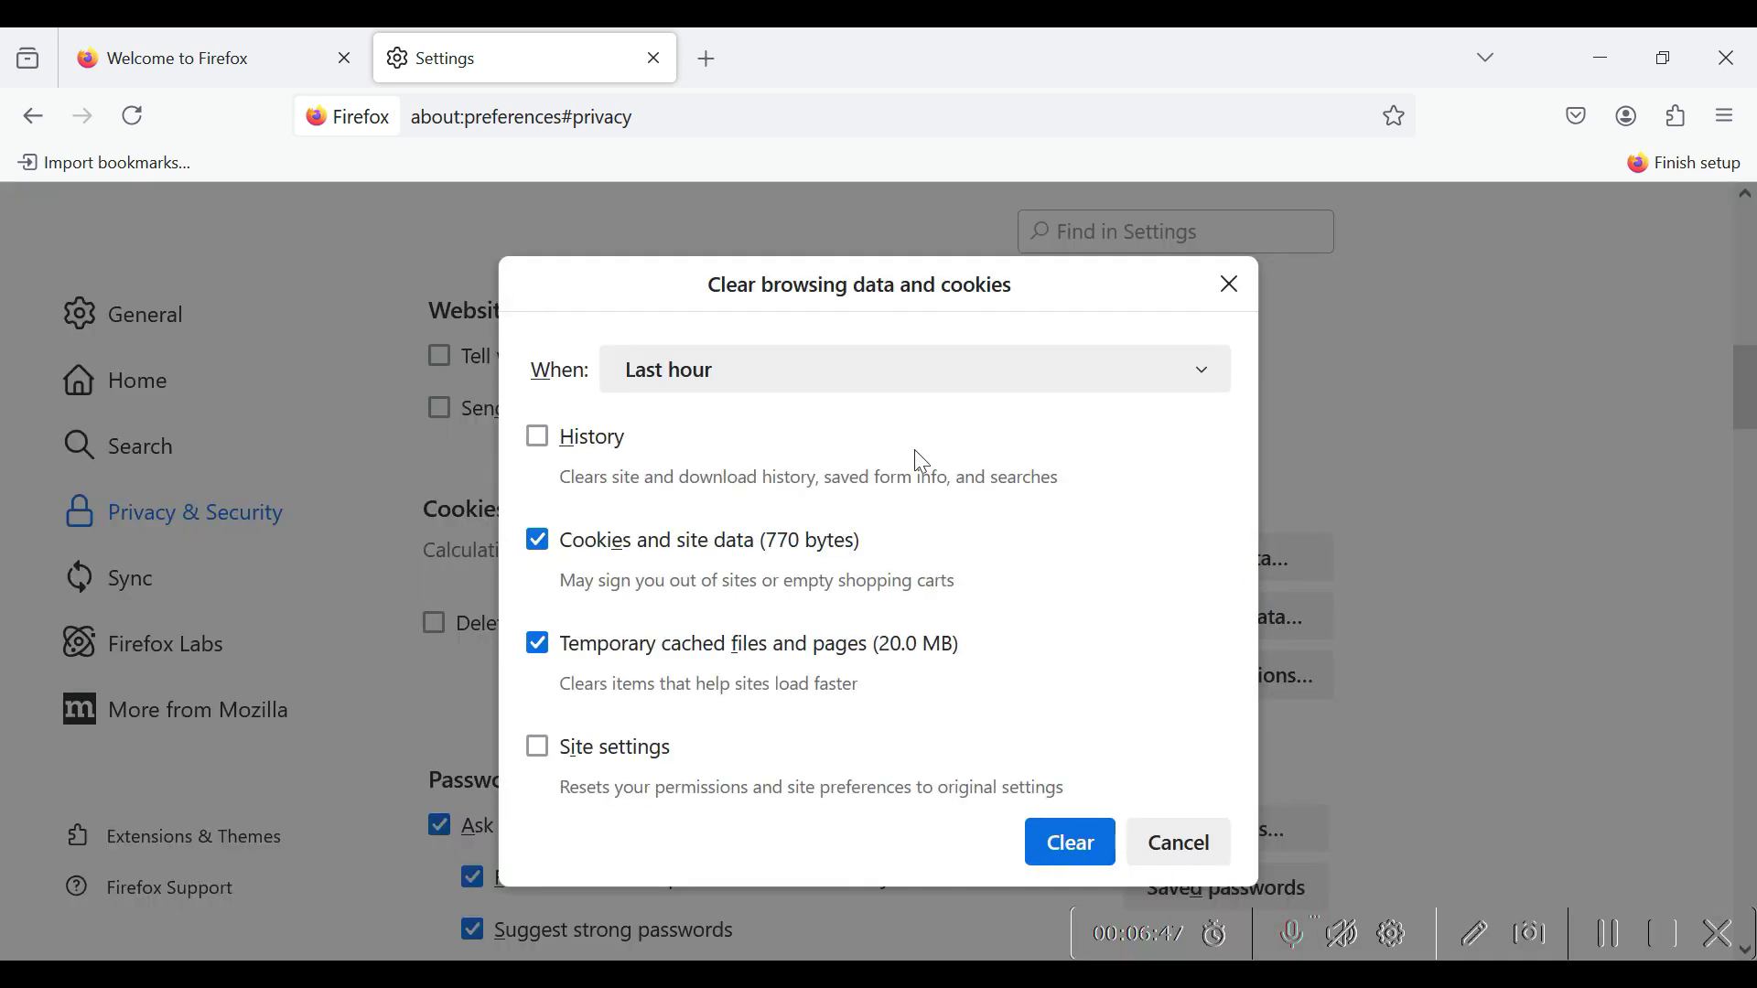
left_click(763, 370)
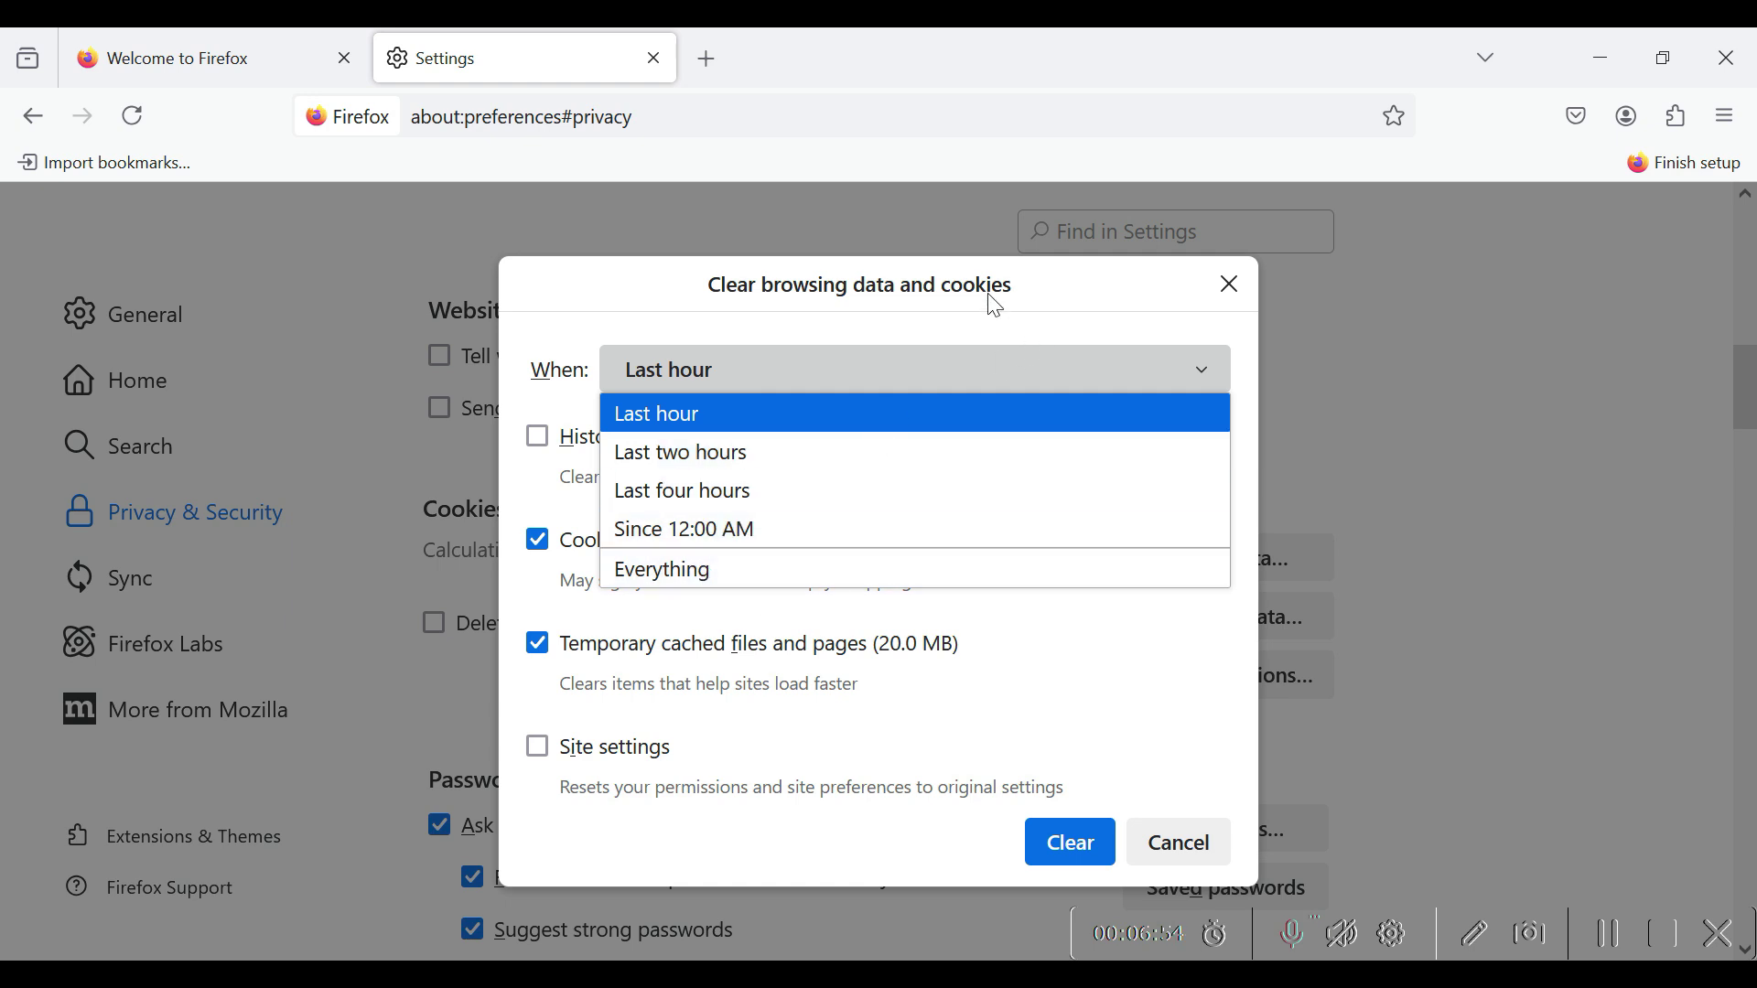
left_click(1031, 287)
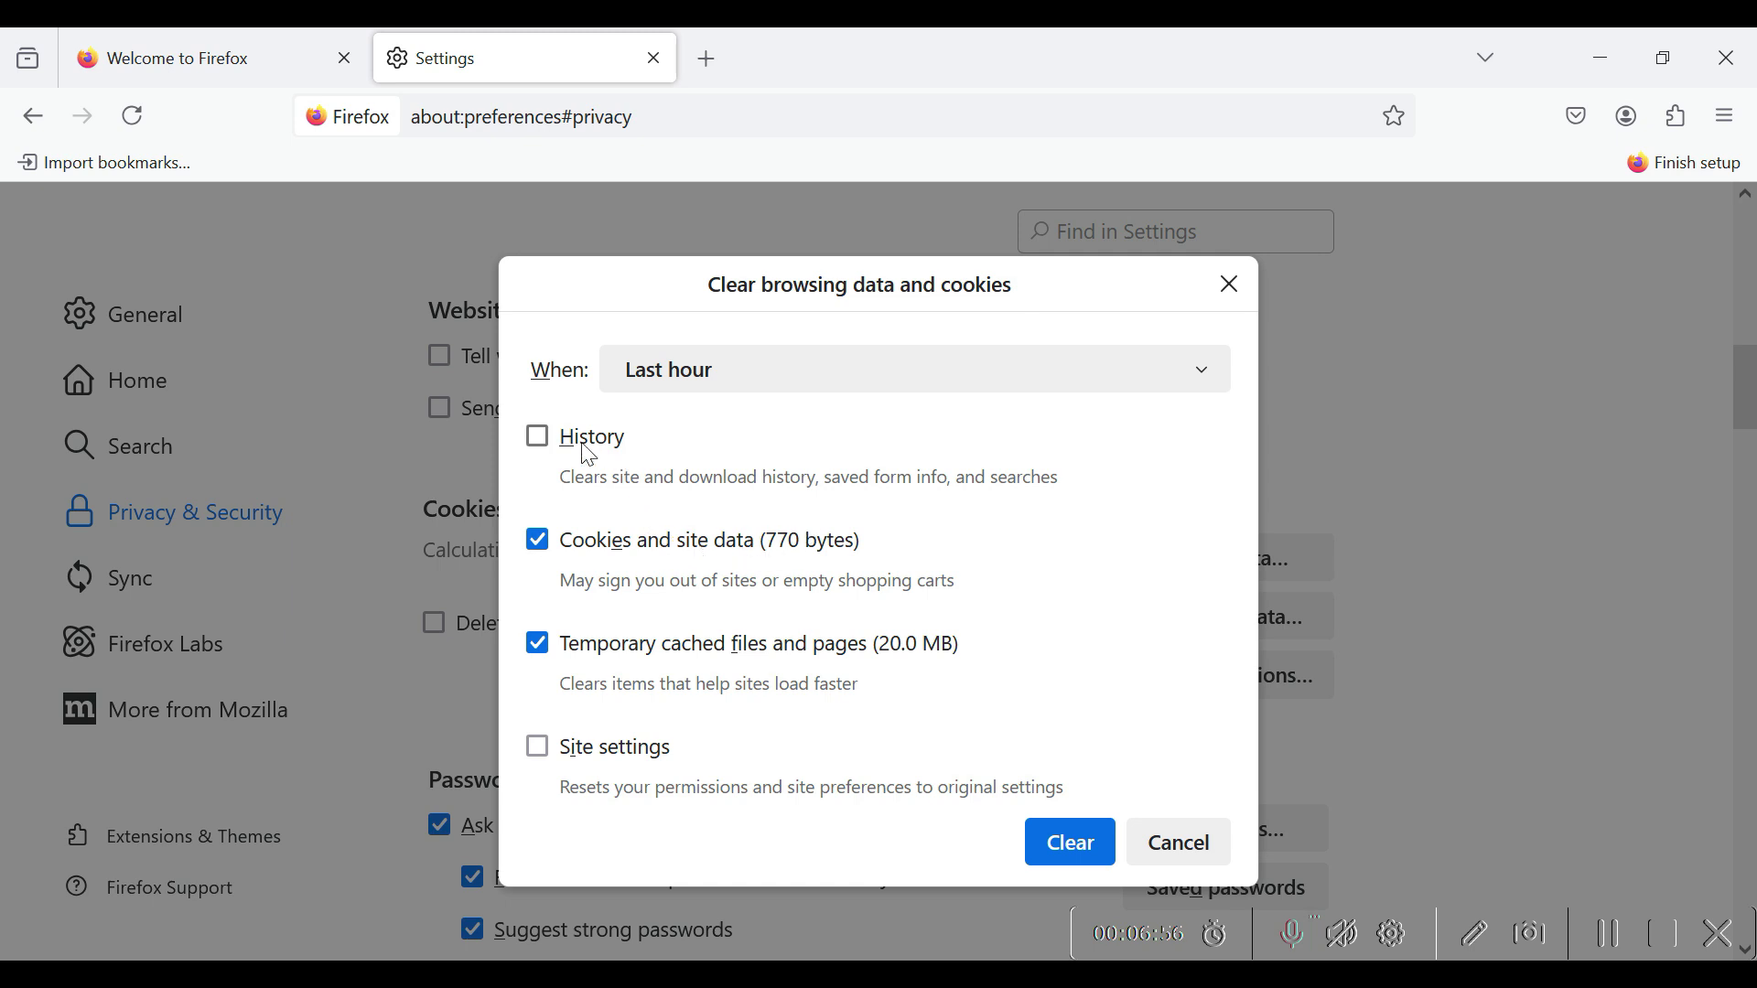
left_click(553, 445)
left_click(549, 754)
left_click(1224, 288)
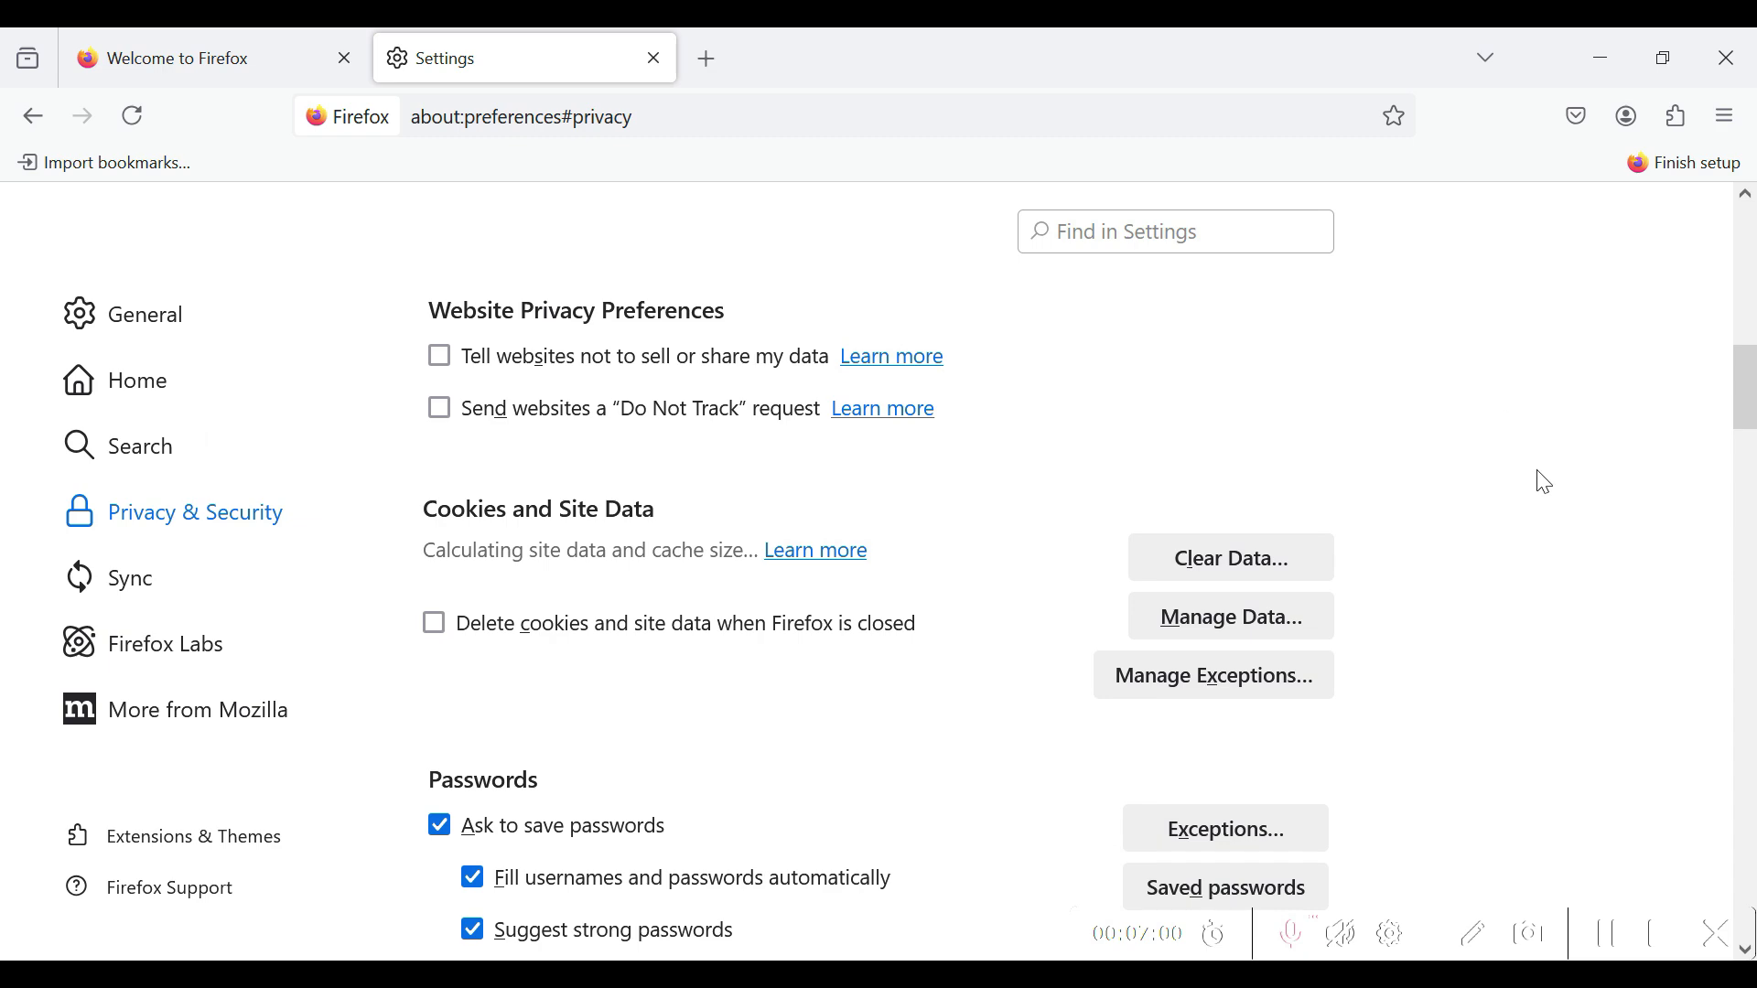
Examine the Passwords settings and view the saved-password exceptions, closing them without blocking a website.
scroll(1530, 573, "down", 3)
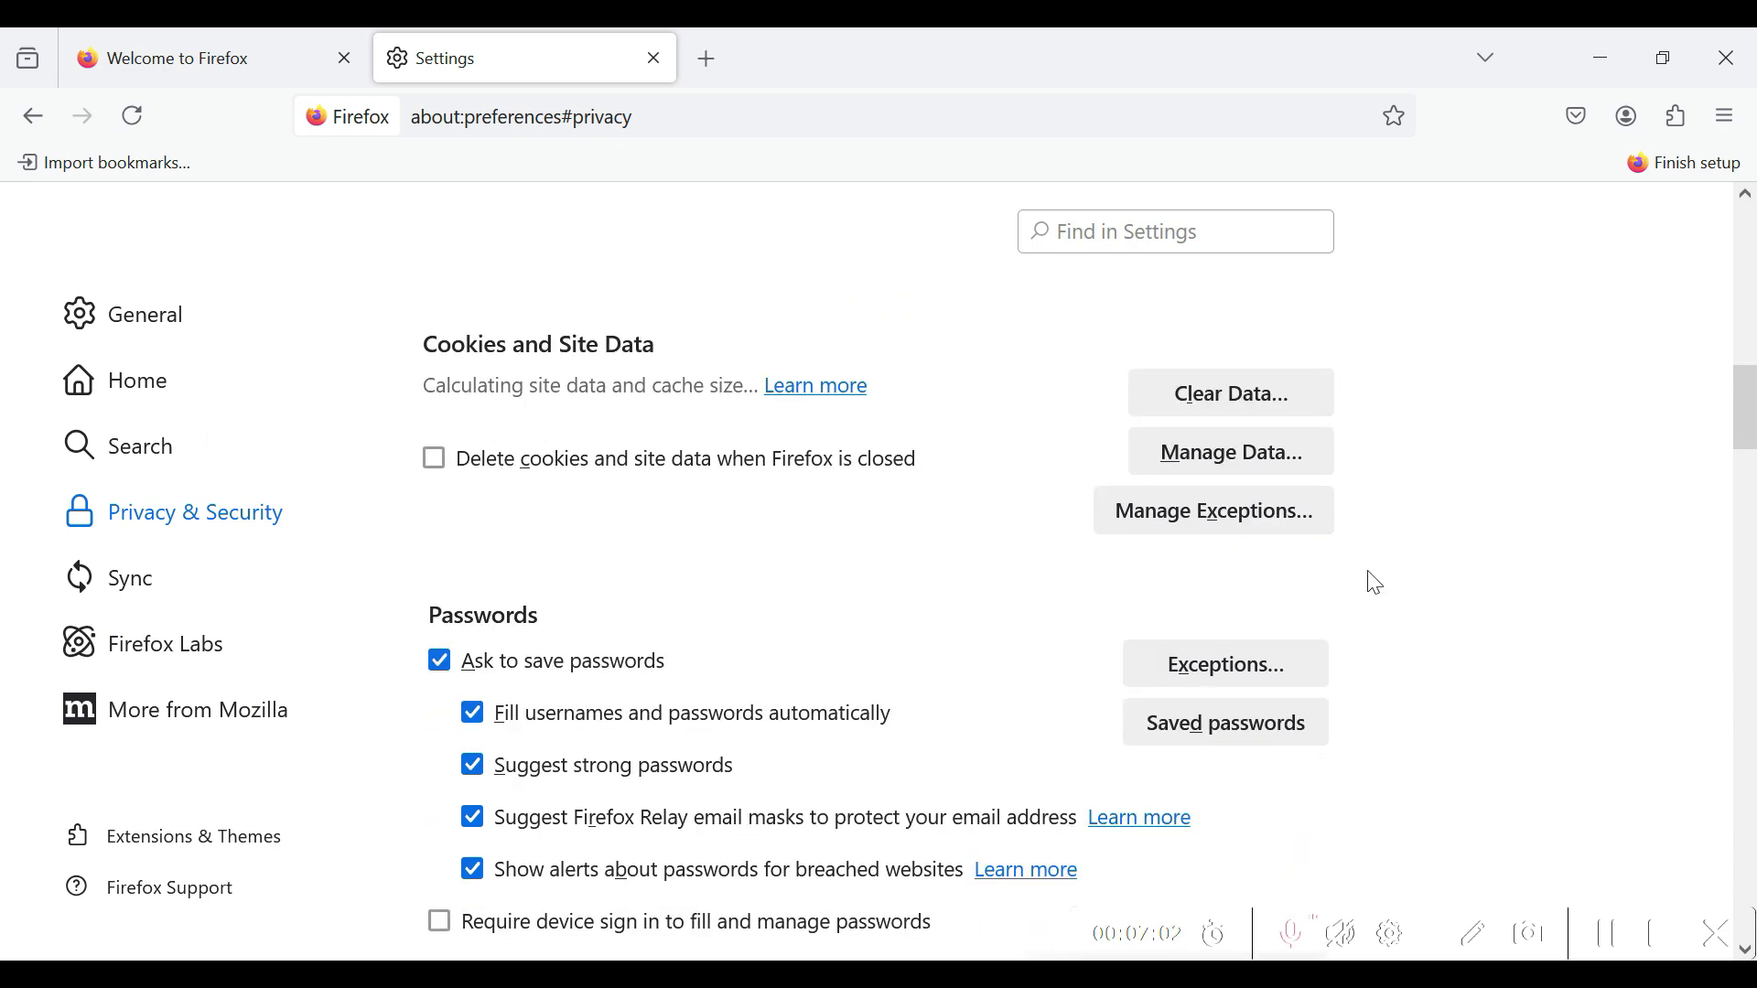
scroll(732, 632, "down", 6)
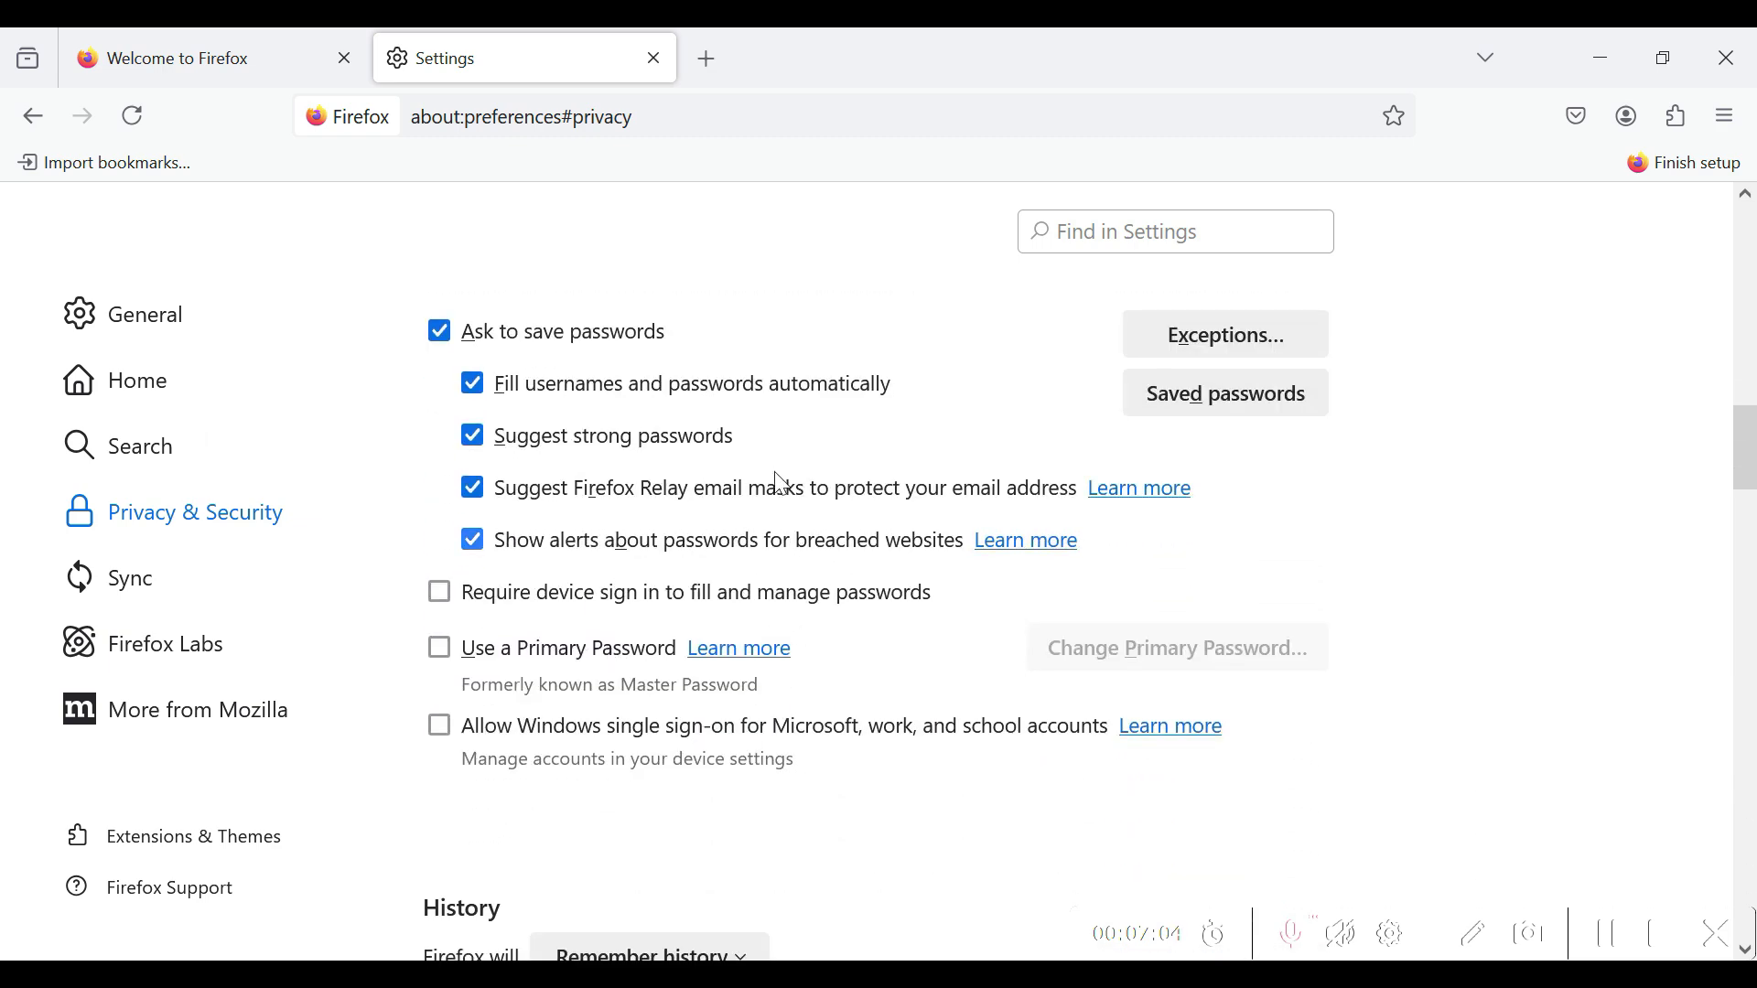
left_click(1250, 350)
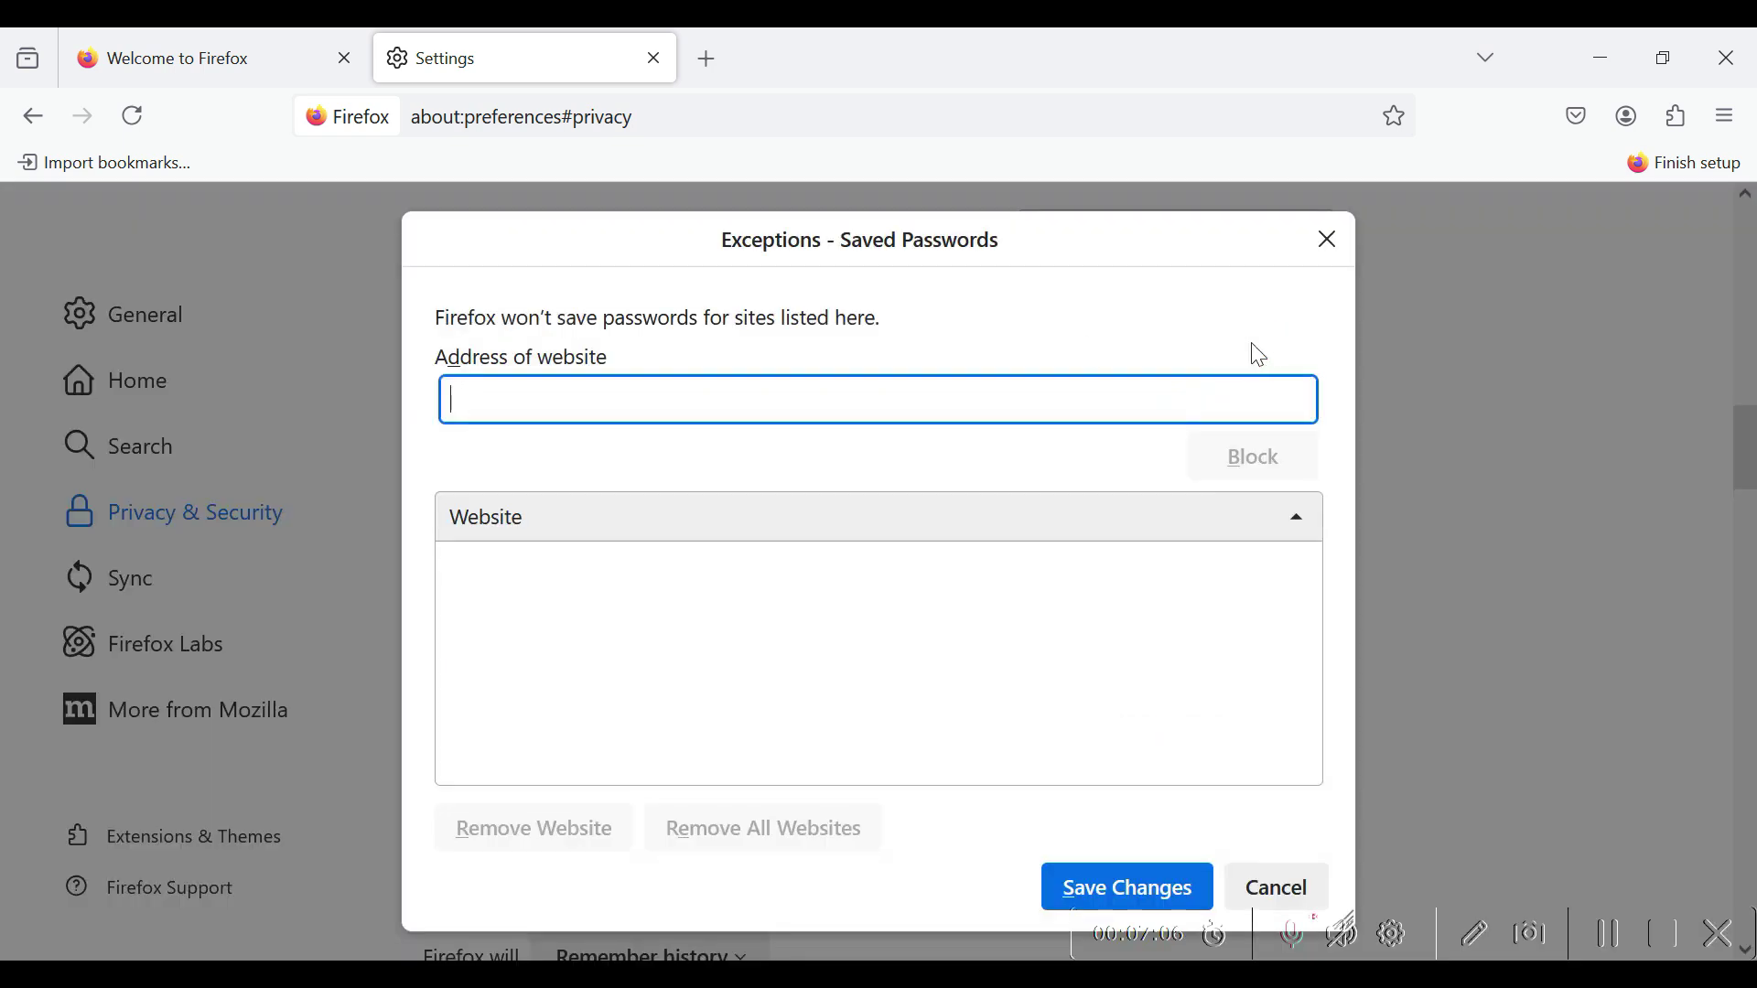
left_click(1328, 240)
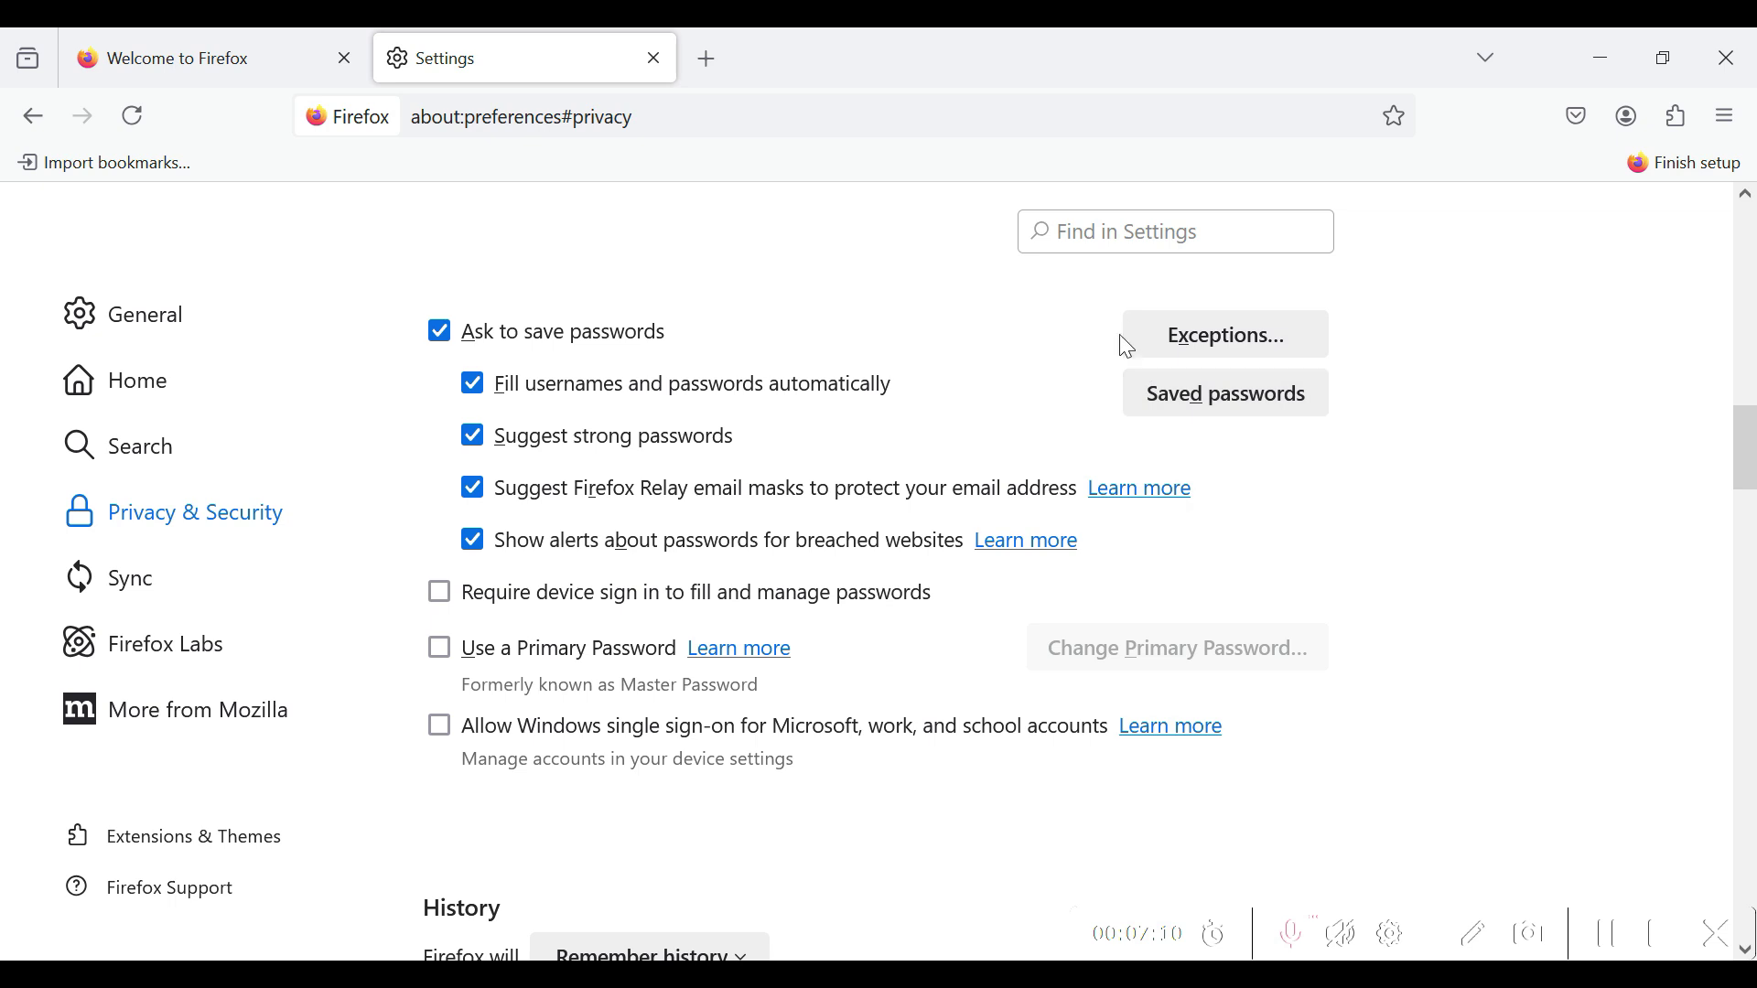
left_click(1220, 335)
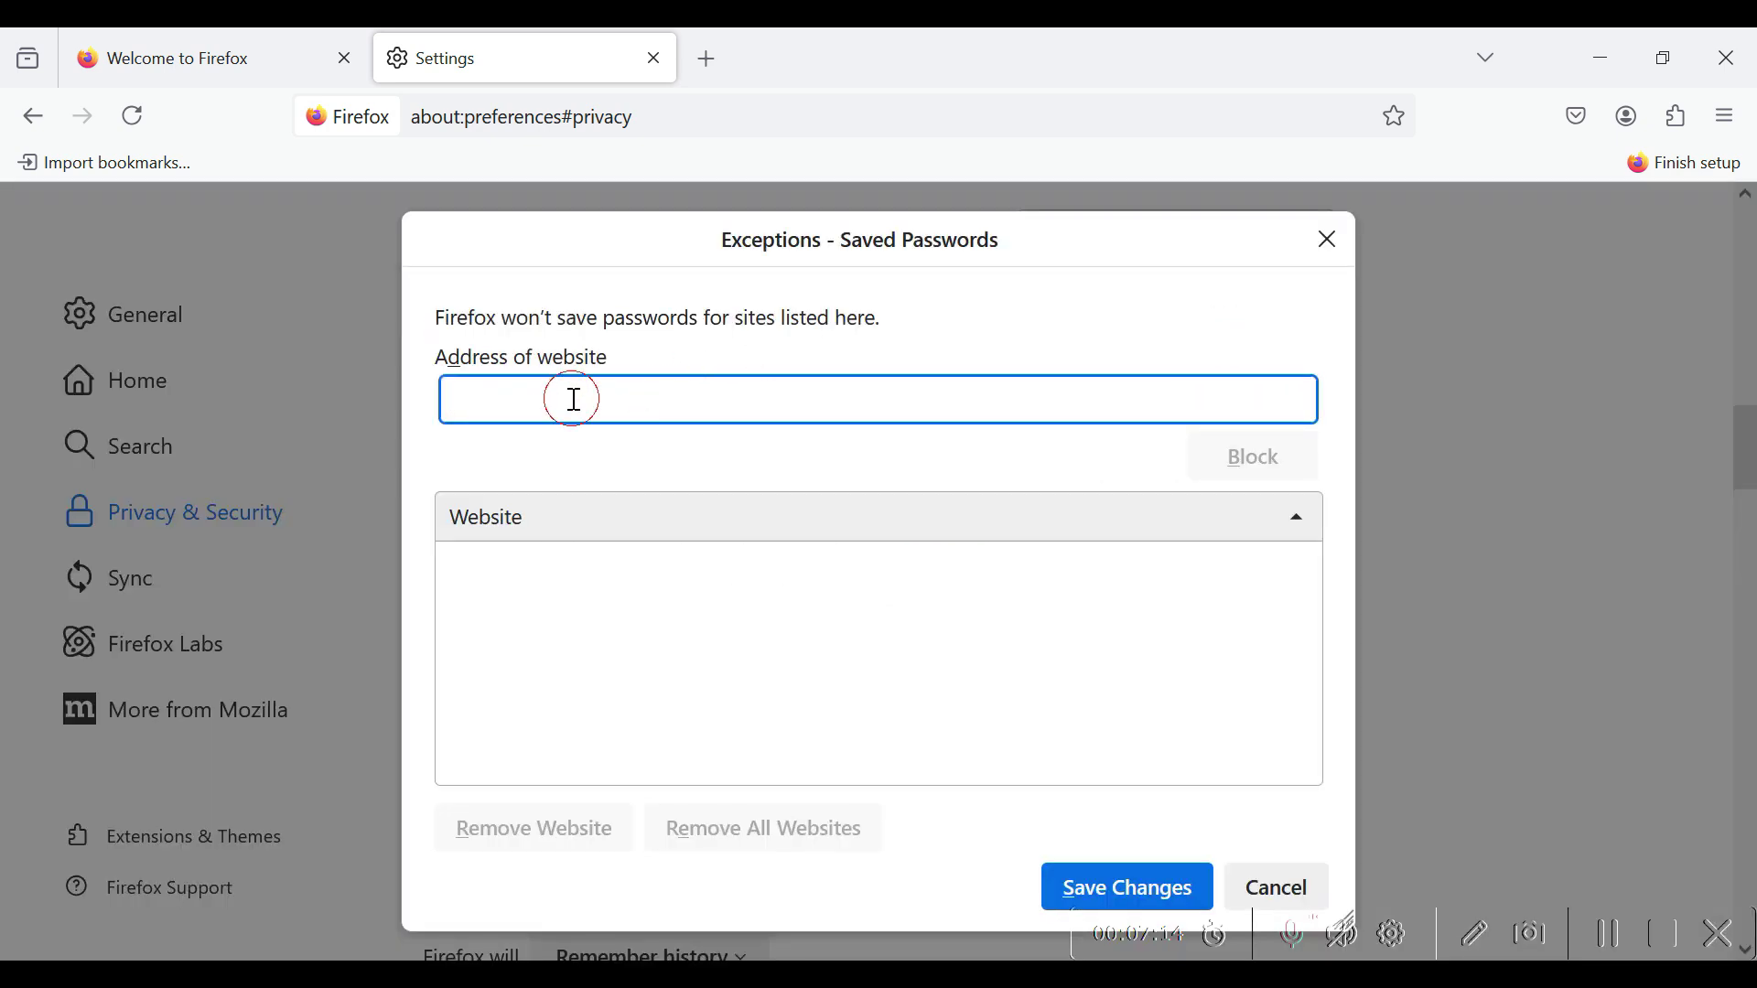
left_click(1331, 241)
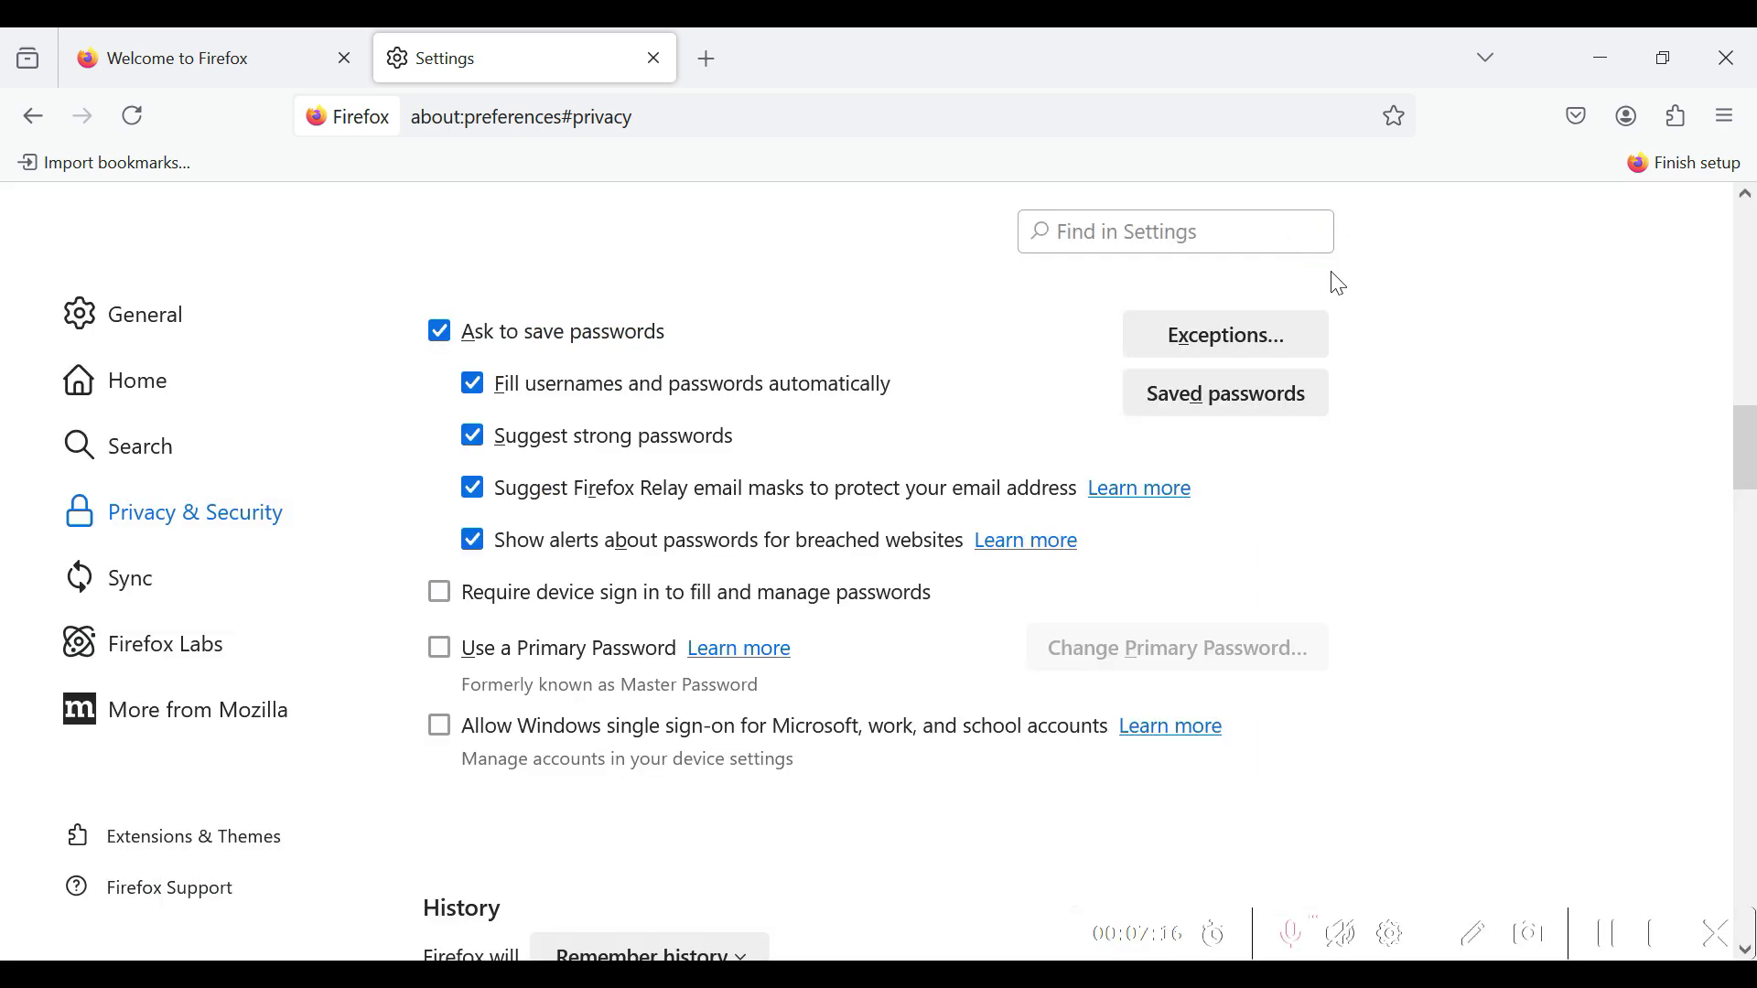
Review the available choices for how Firefox remembers history, keeping the Remember history option.
scroll(1299, 572, "down", 5)
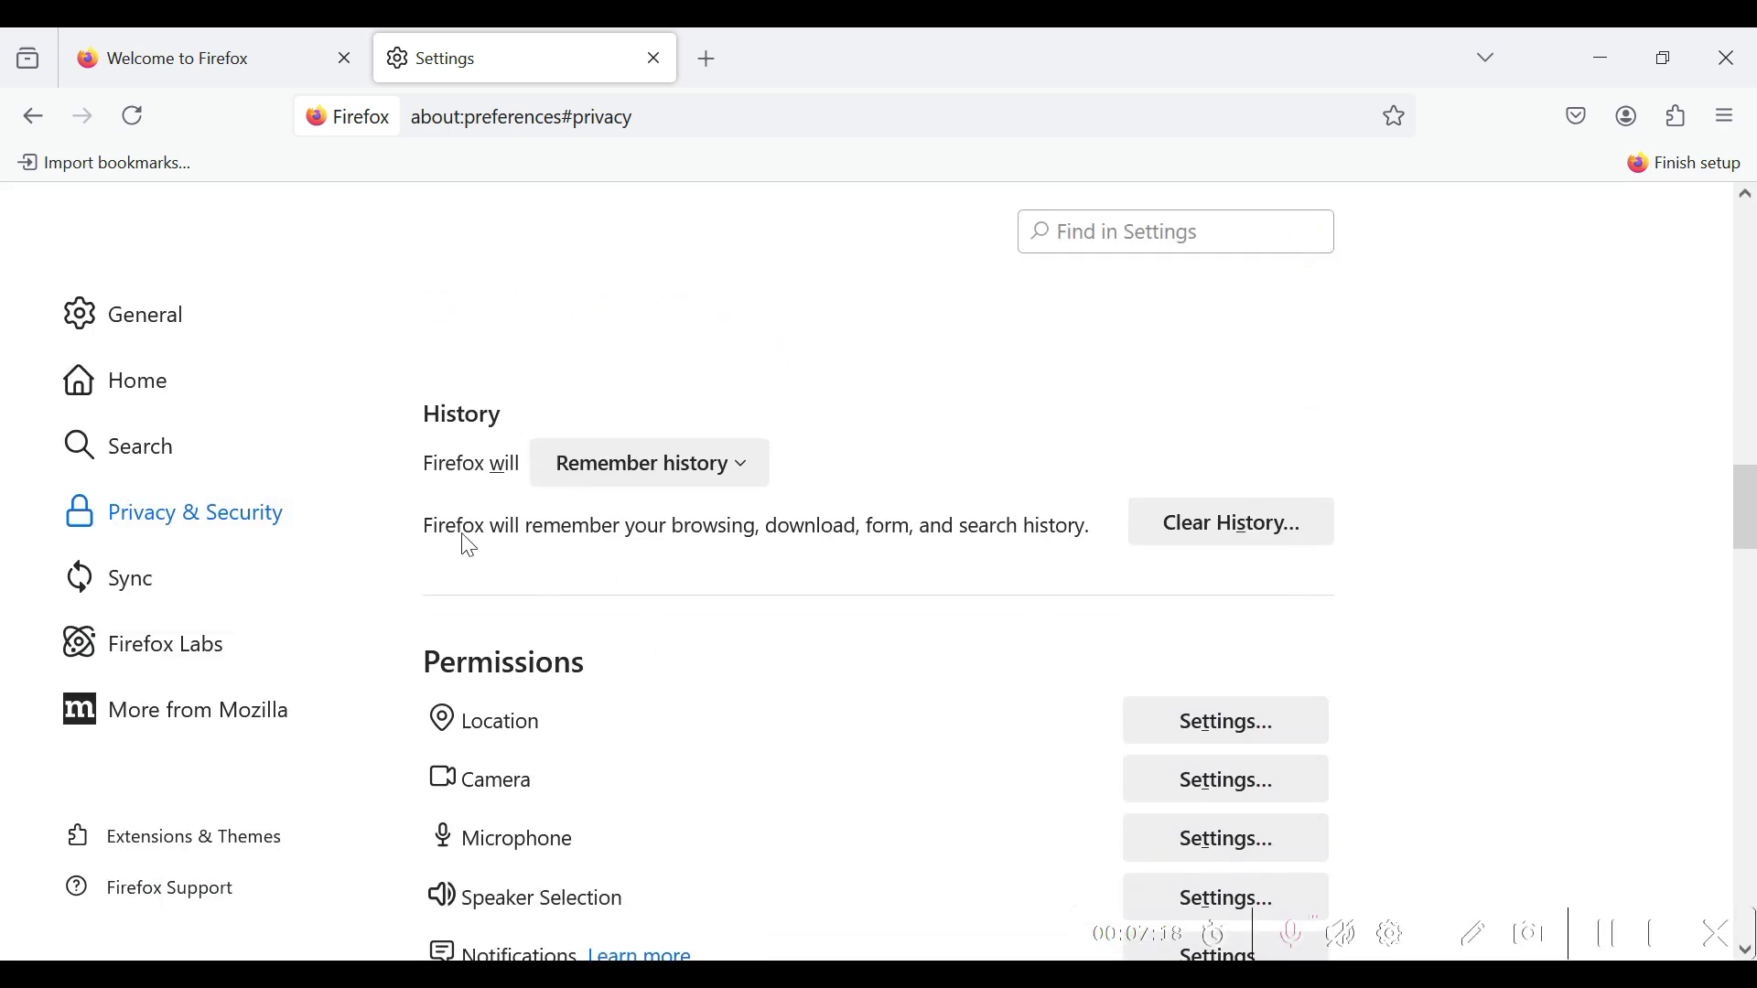
left_click(722, 471)
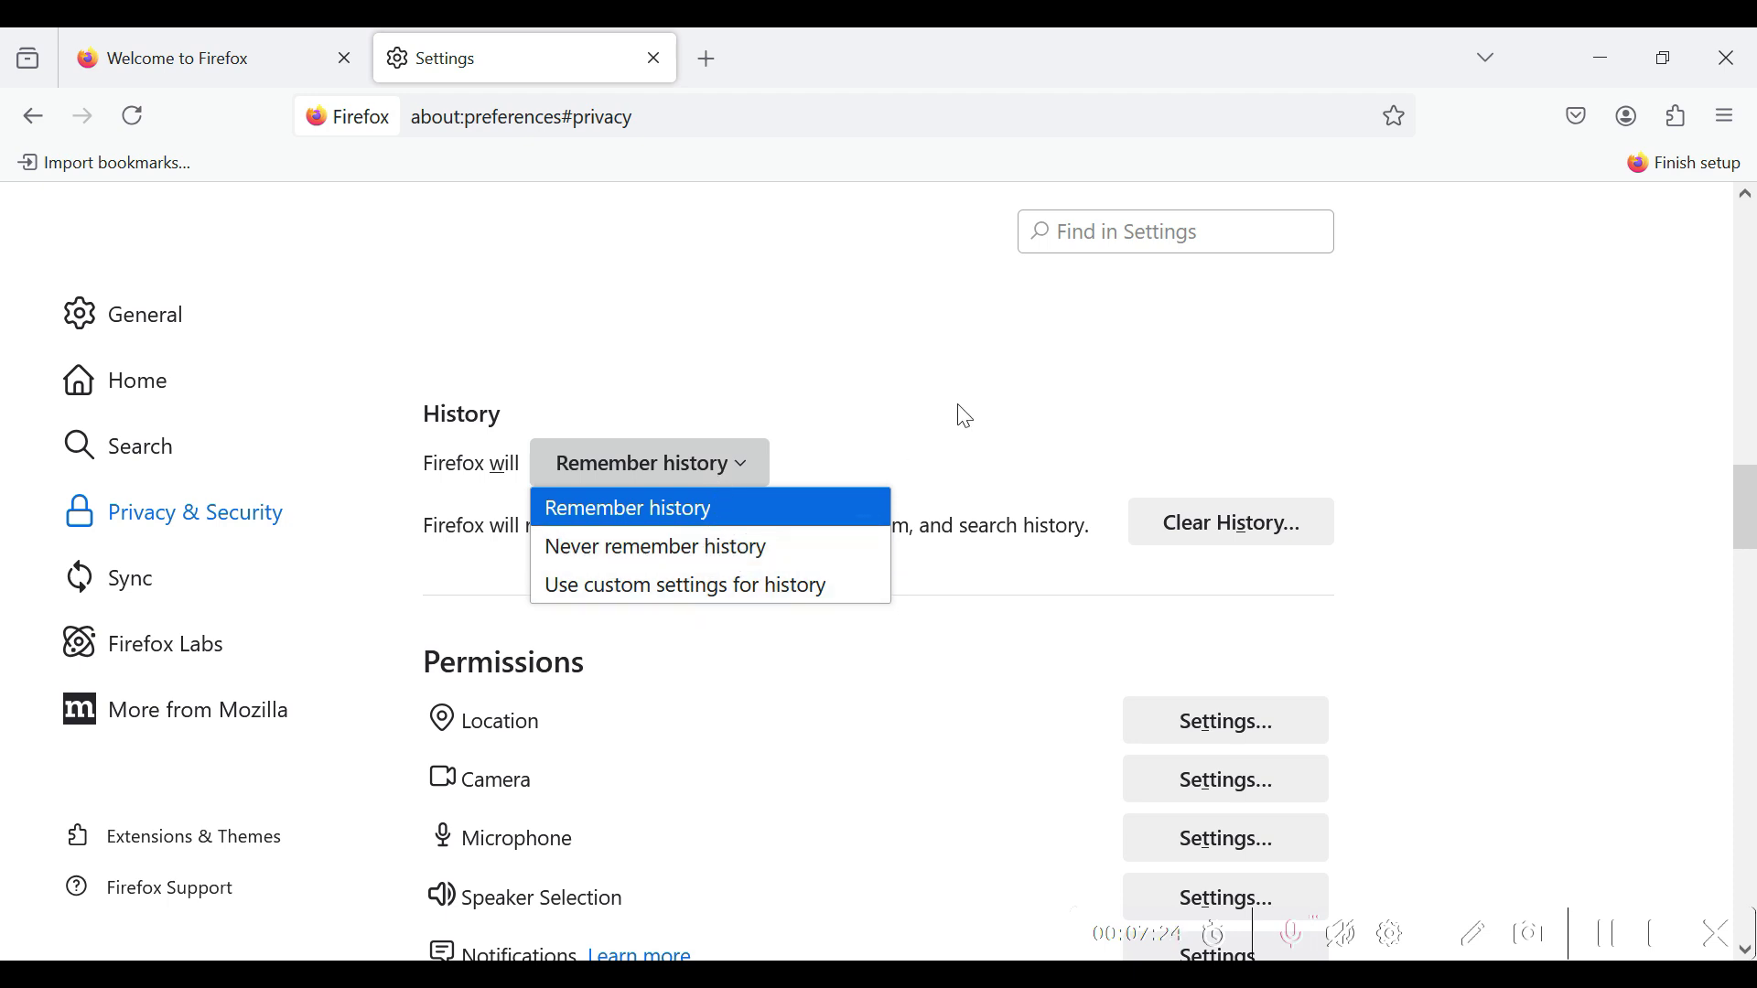
left_click(1009, 395)
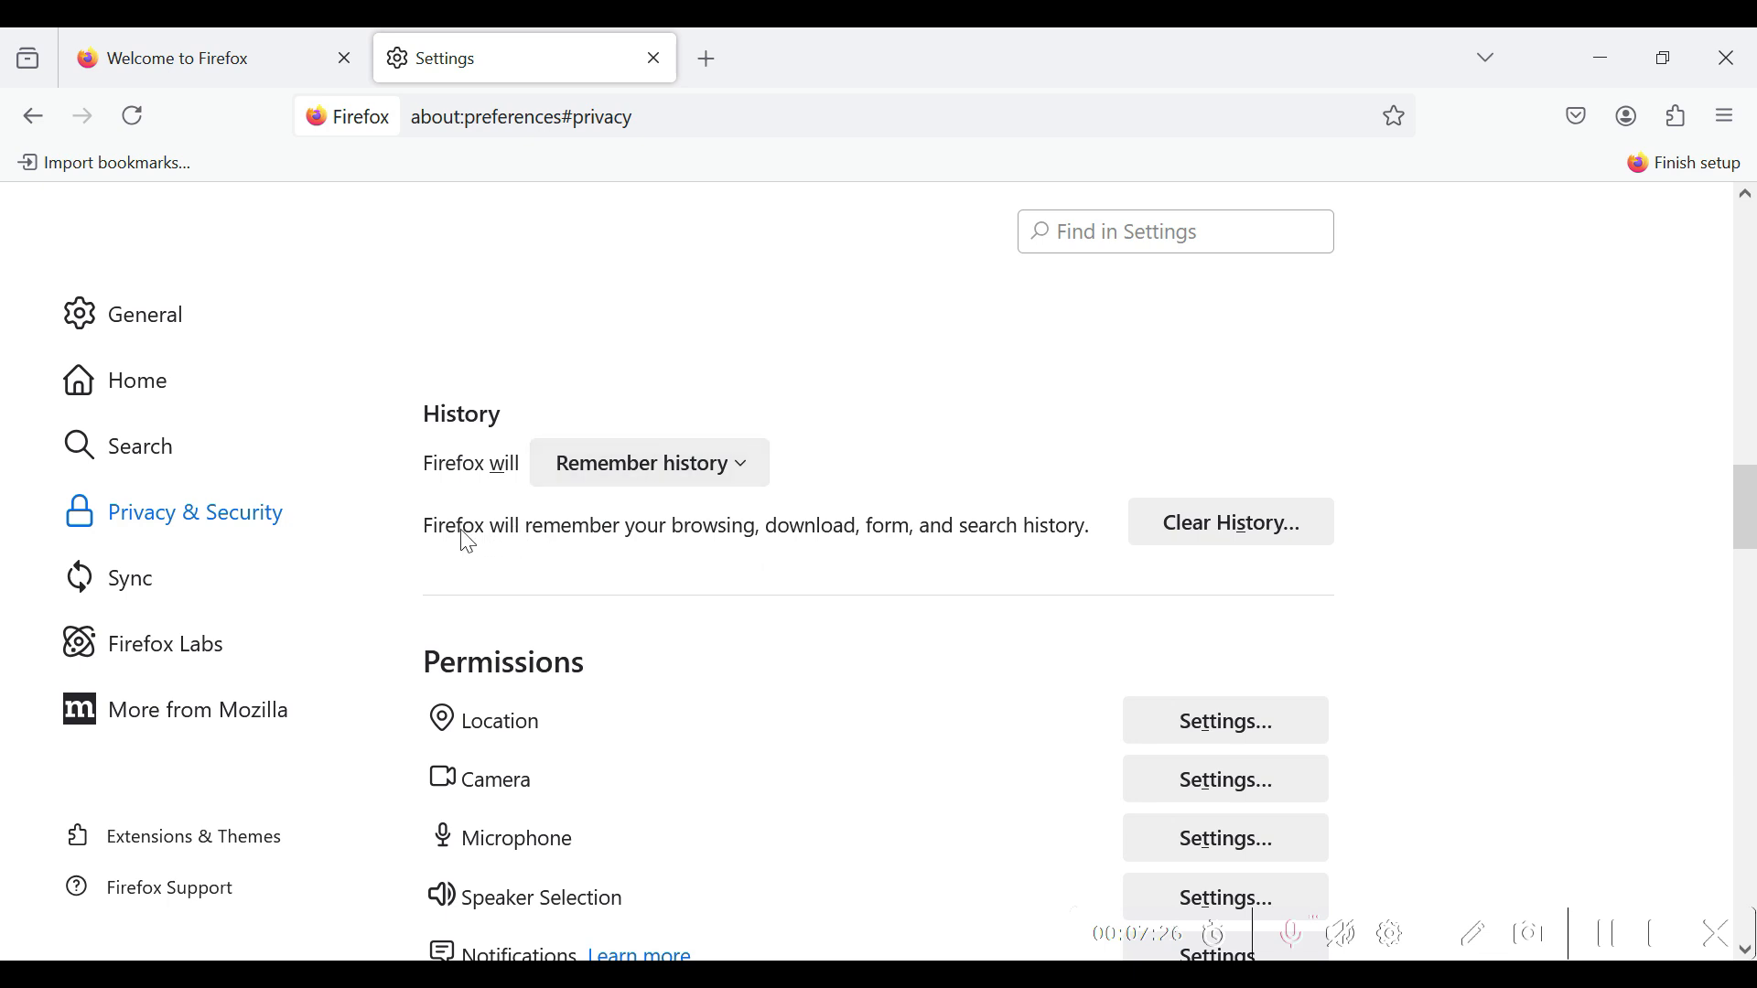
Open the Clear History dialog, review its time ranges, and close it without clearing anything.
left_click(1230, 531)
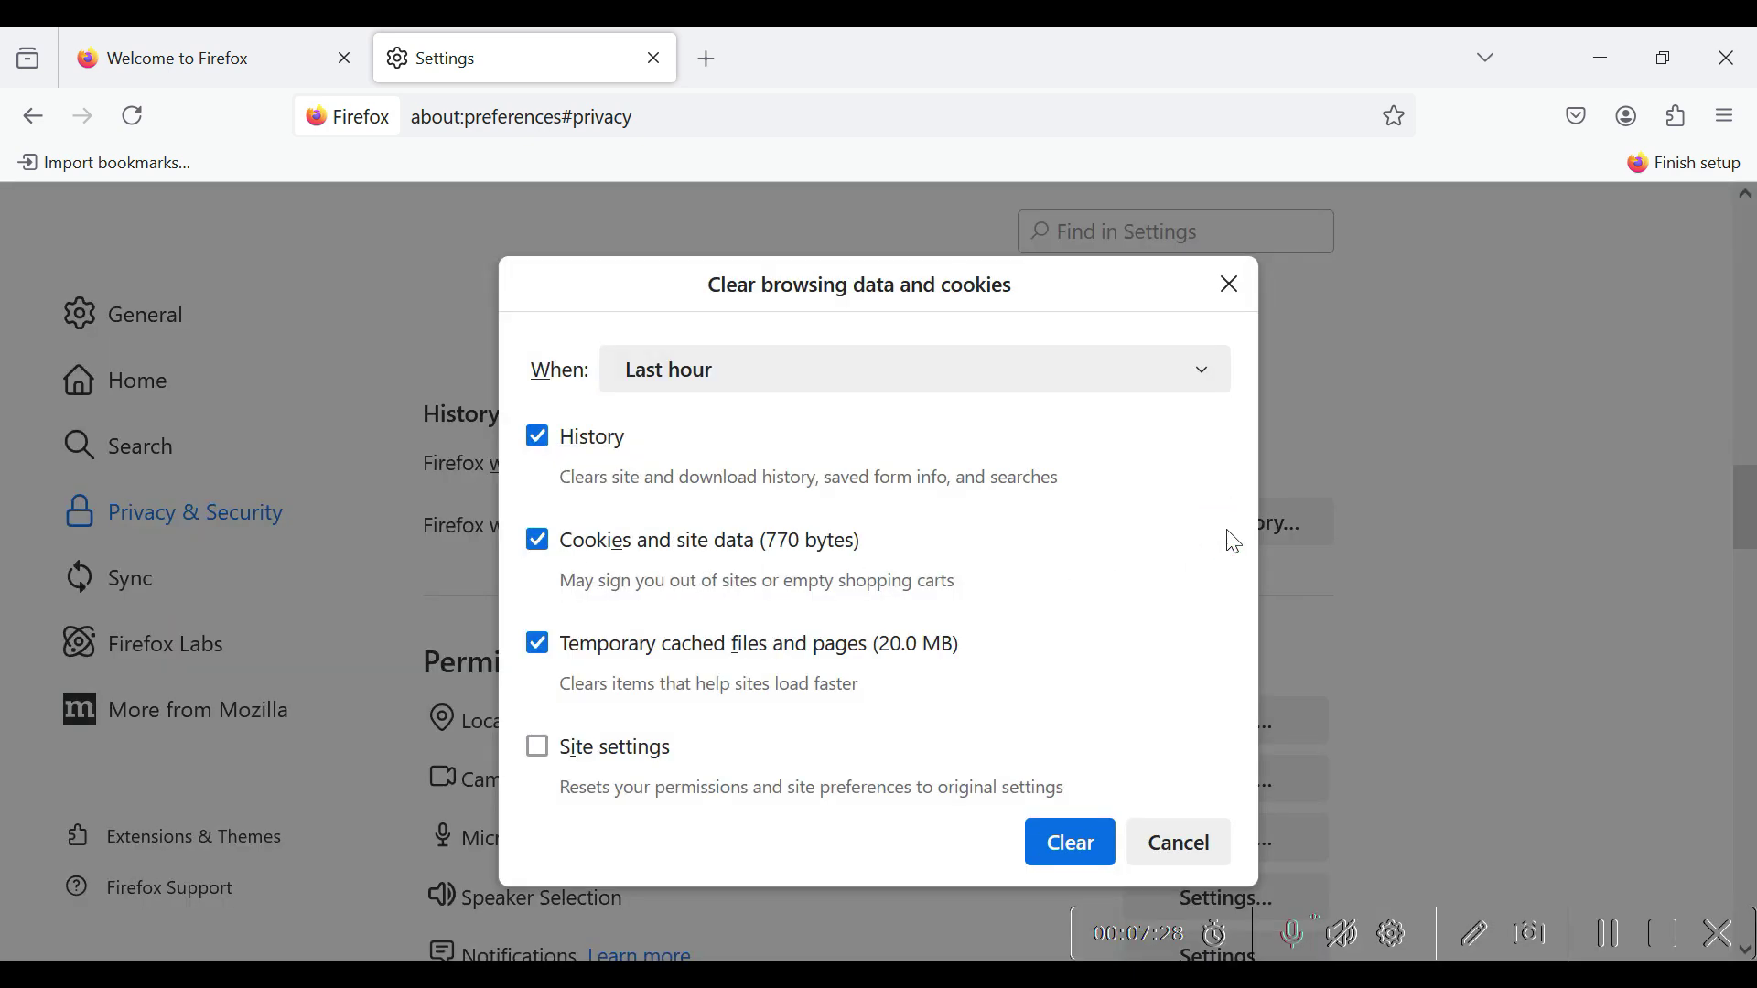
left_click(877, 376)
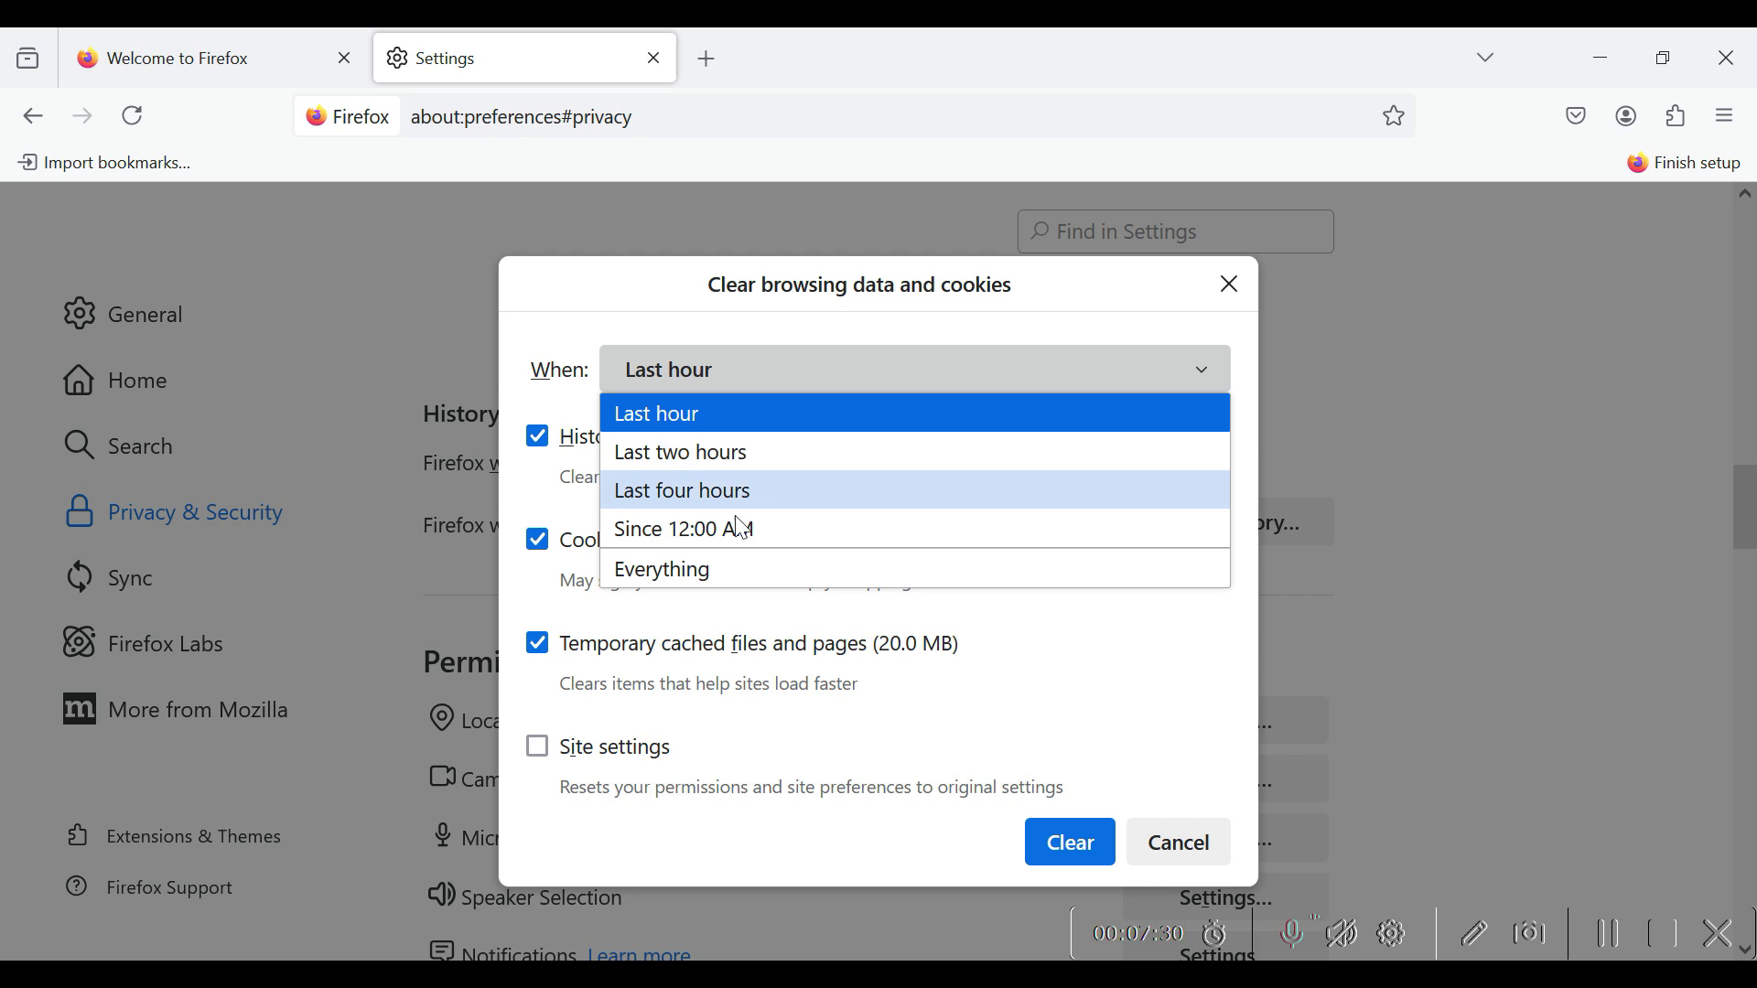
left_click(1142, 313)
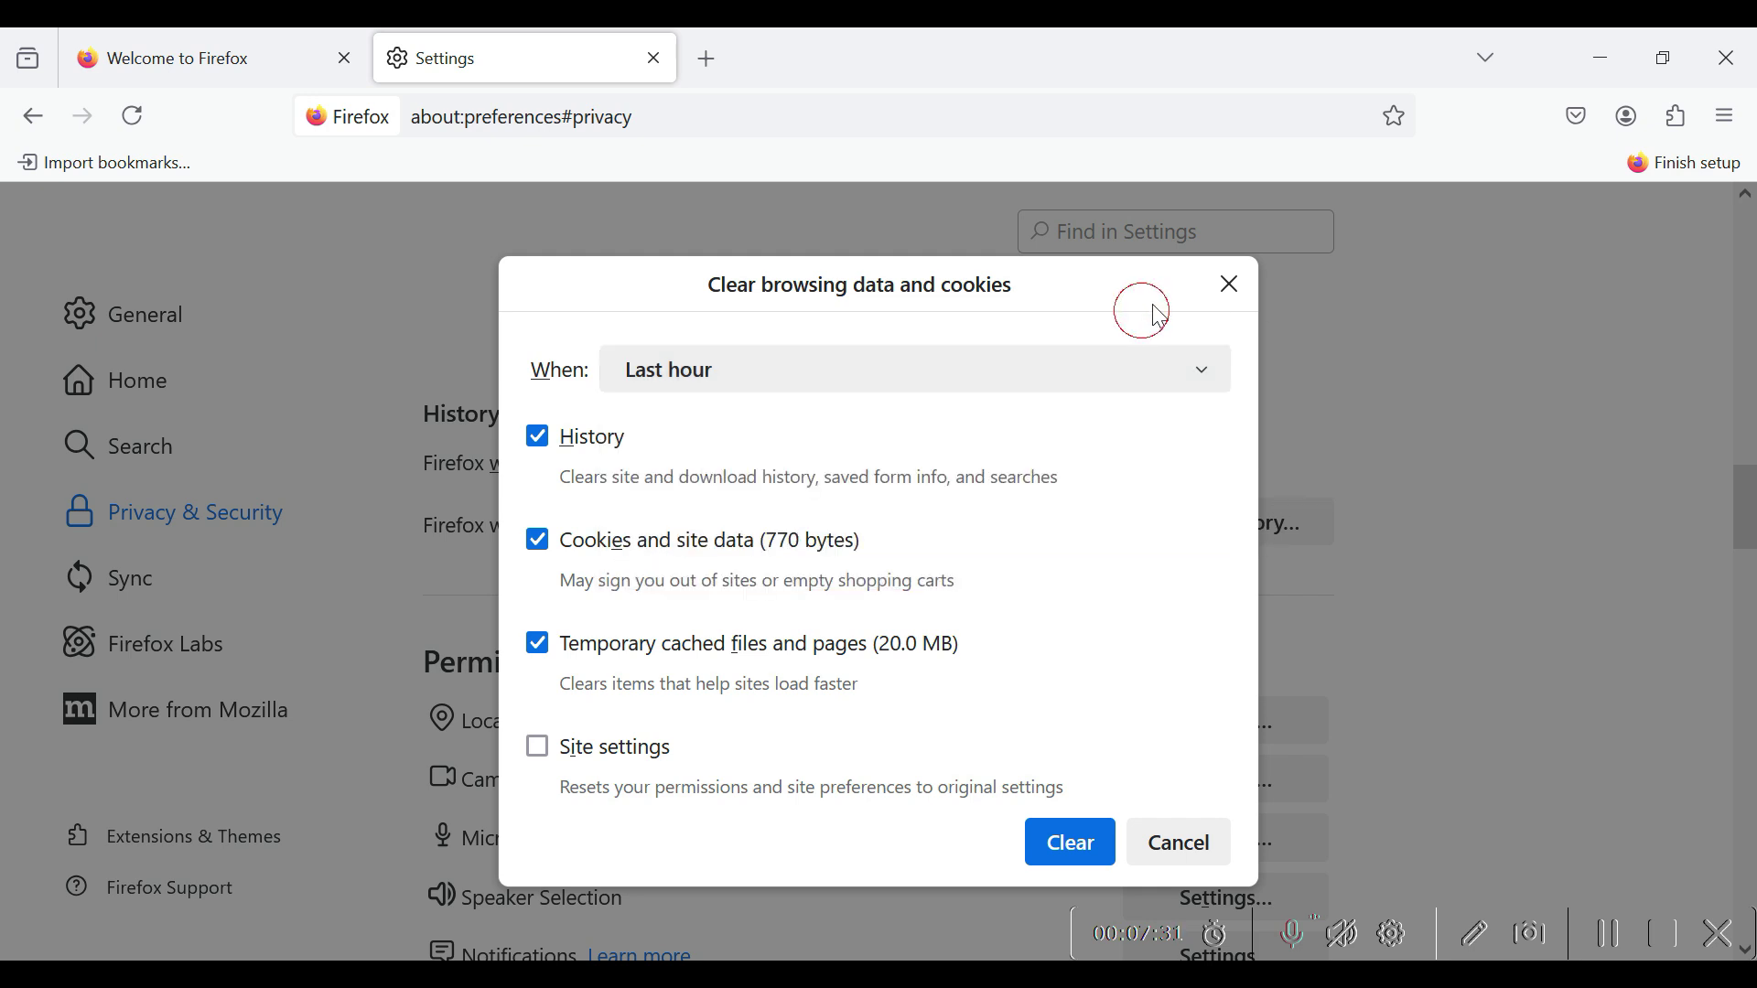
left_click(1229, 285)
View the Location entry's settings under Permissions and close them without making changes.
scroll(1522, 561, "down", 3)
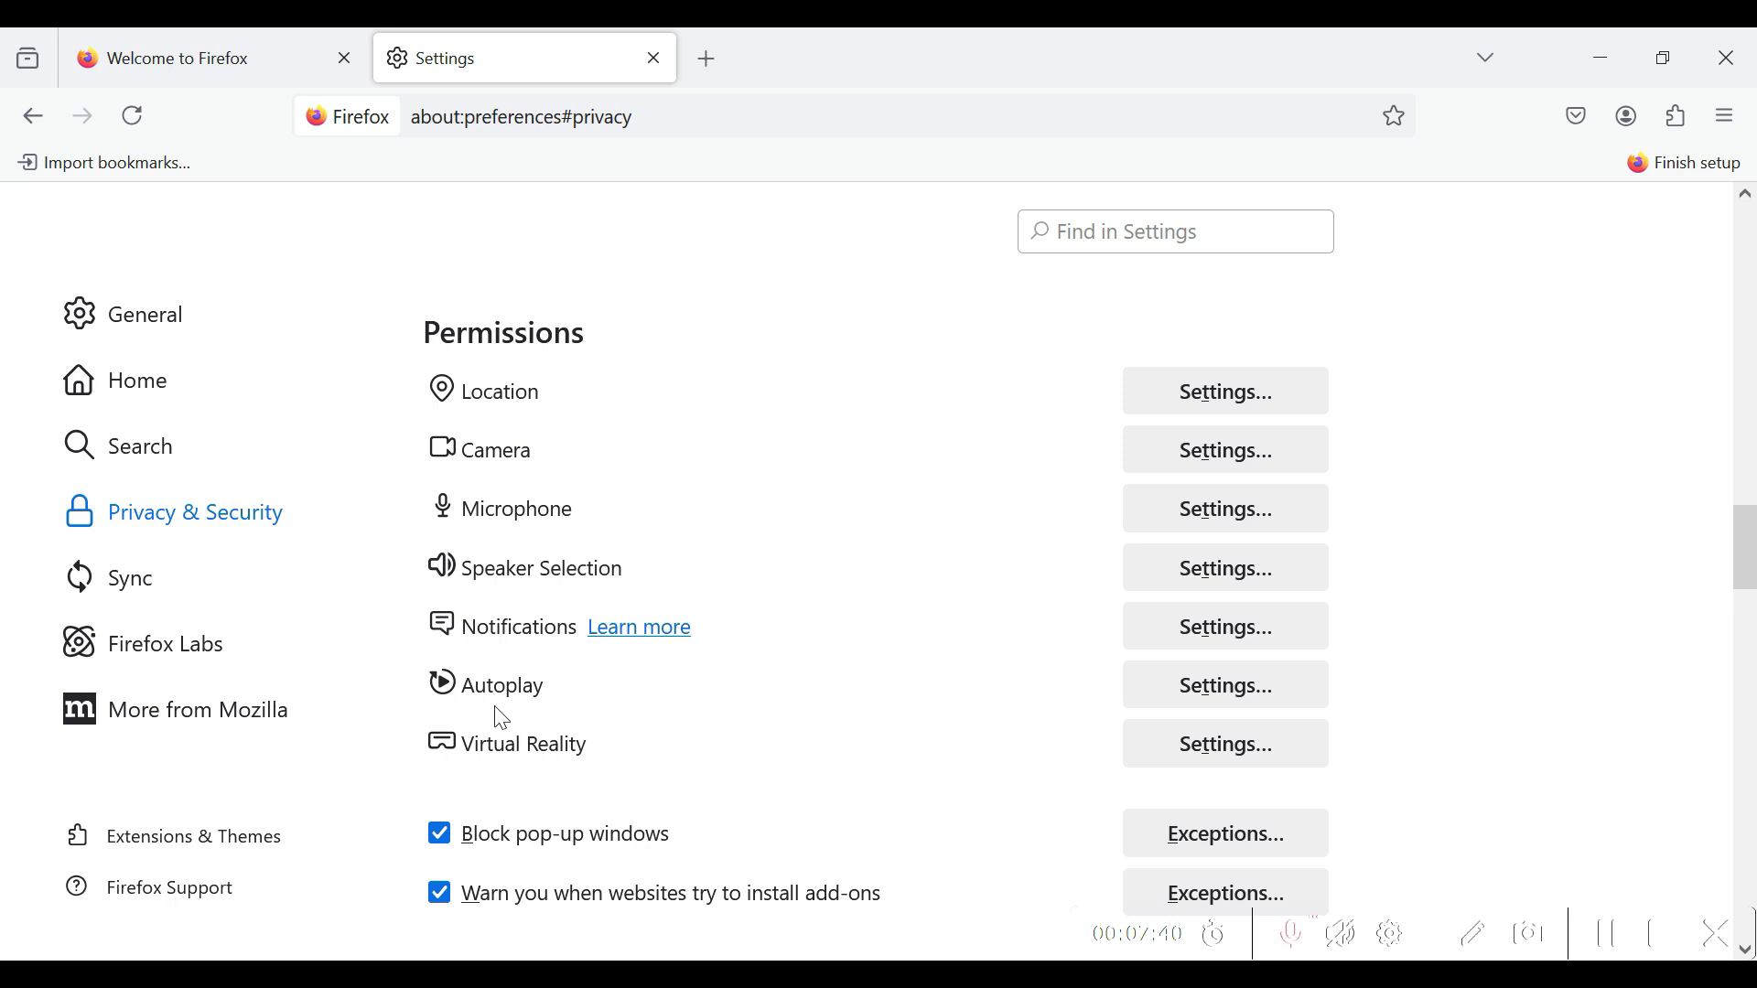
left_click(1217, 392)
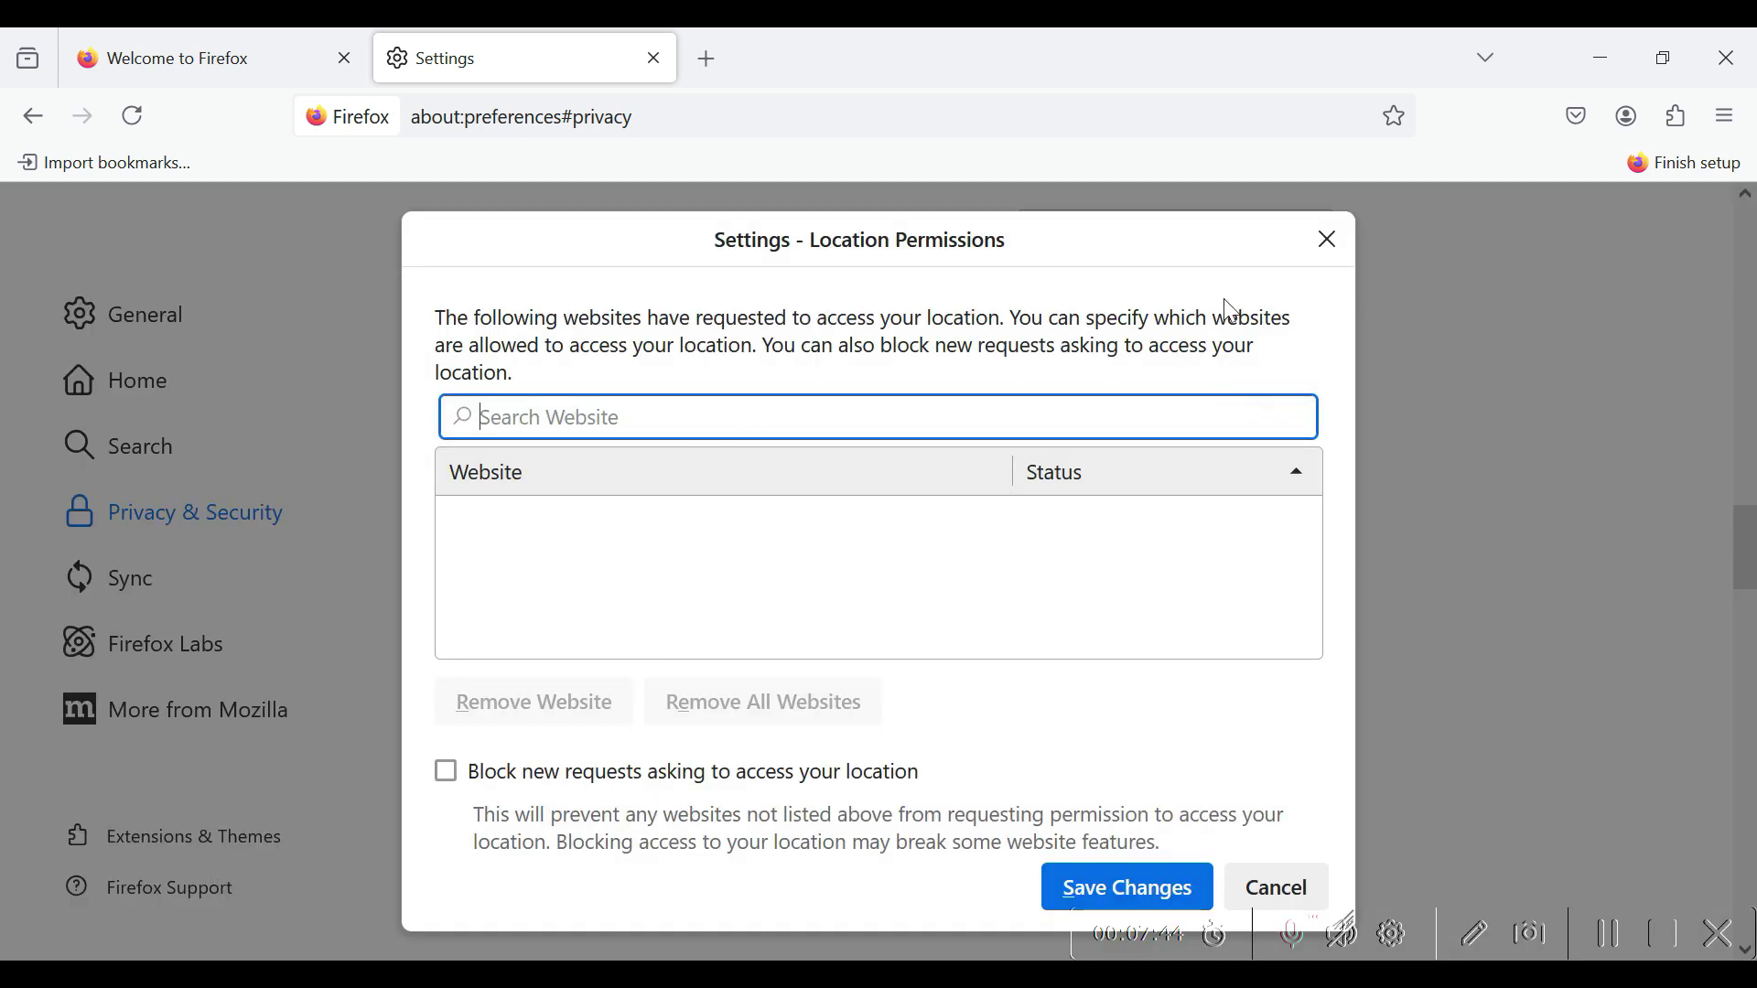
left_click(1325, 238)
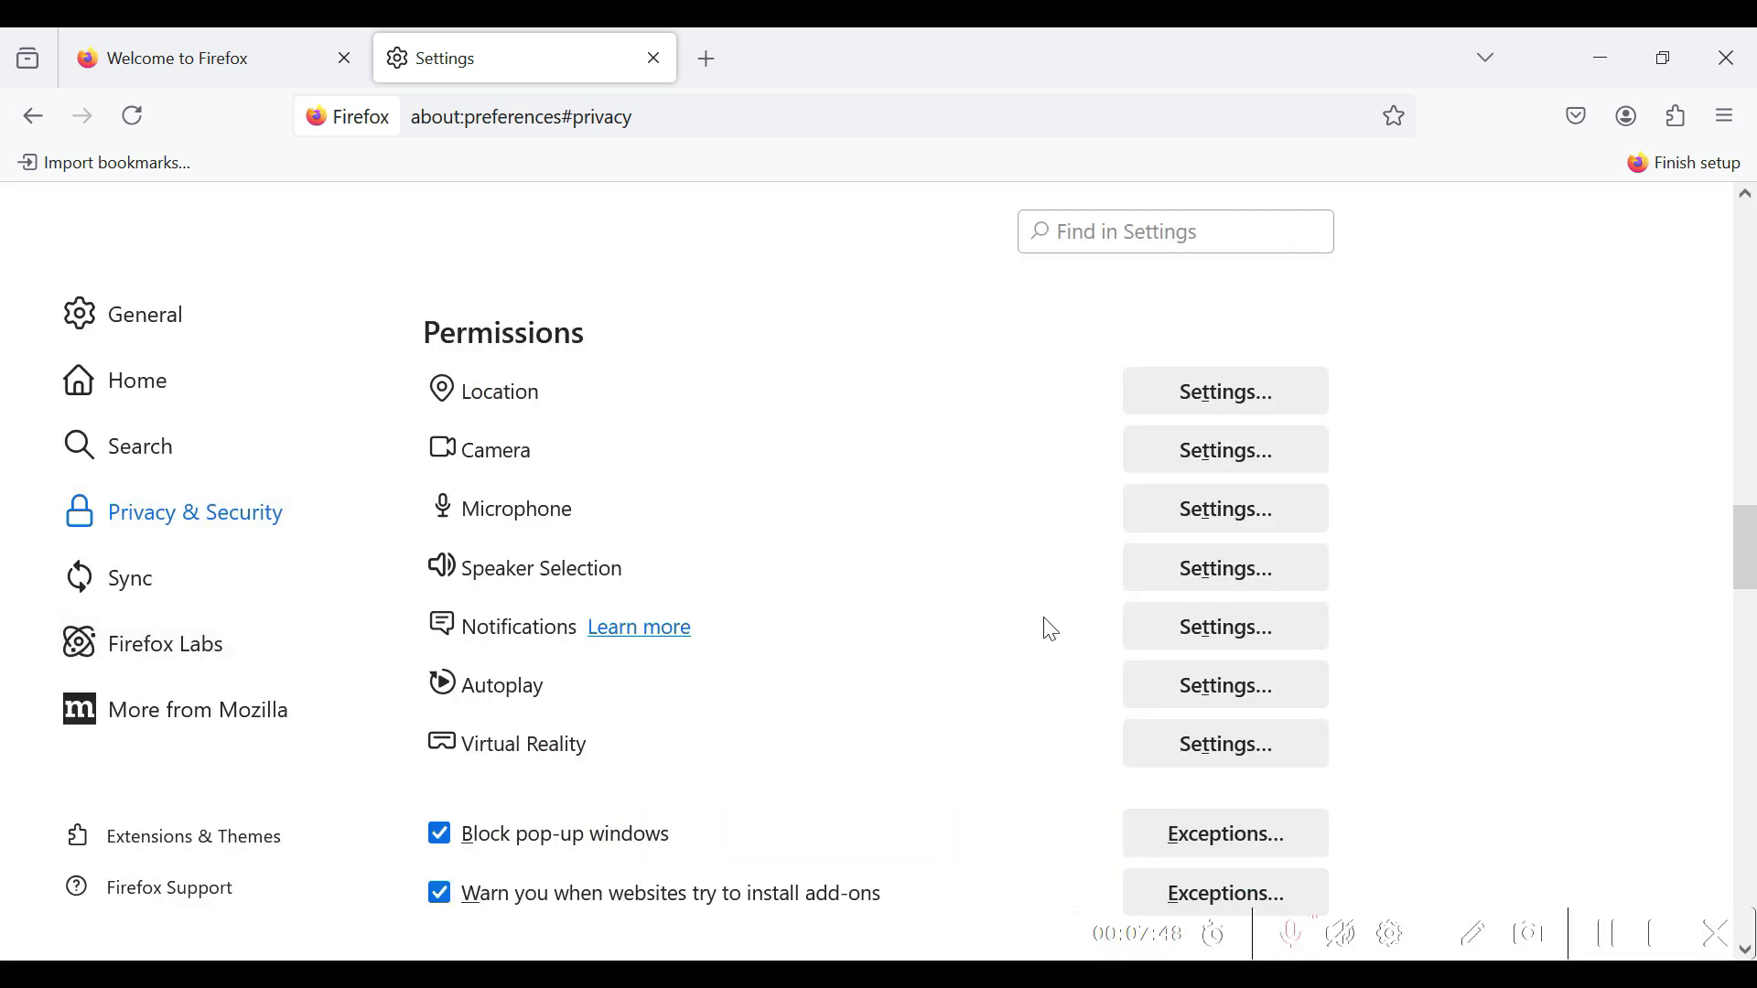
Turn pop-up blocking and the warning about websites installing add-ons off, and switch both back on.
scroll(961, 688, "down", 3)
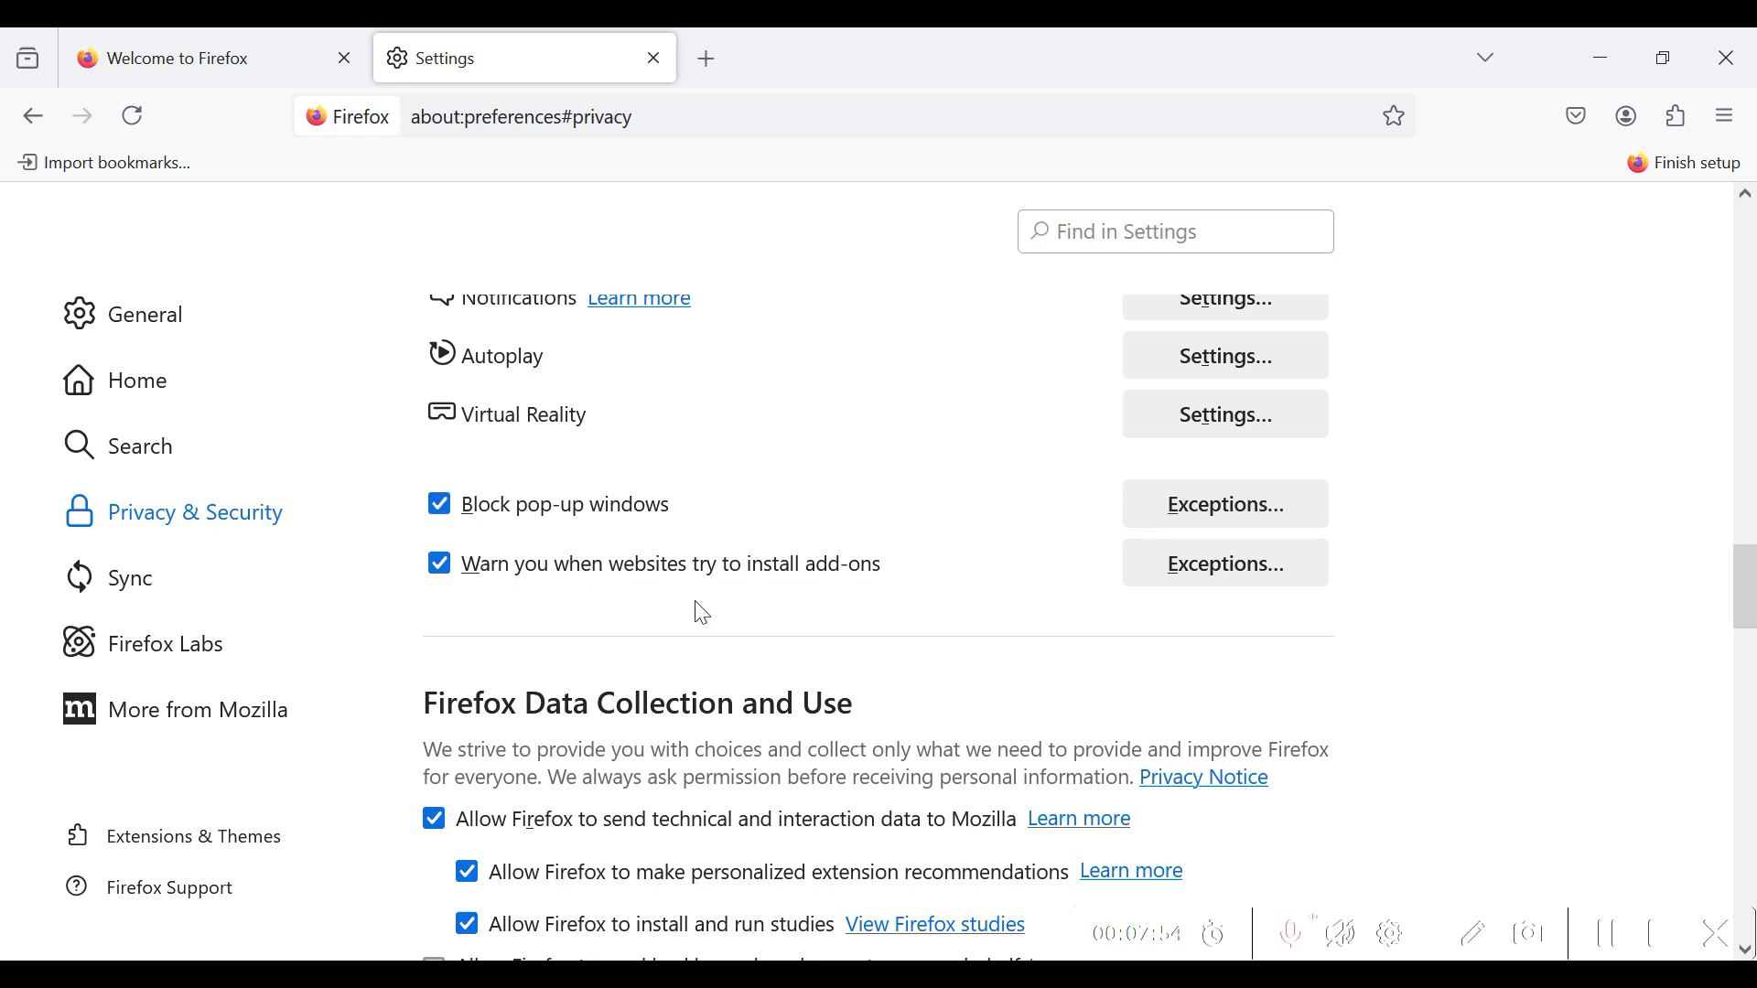
scroll(700, 612, "down", 3)
scroll(702, 614, "up", 3)
left_click(494, 504)
left_click_drag(490, 502, 810, 583)
left_click(837, 562)
left_click(443, 508)
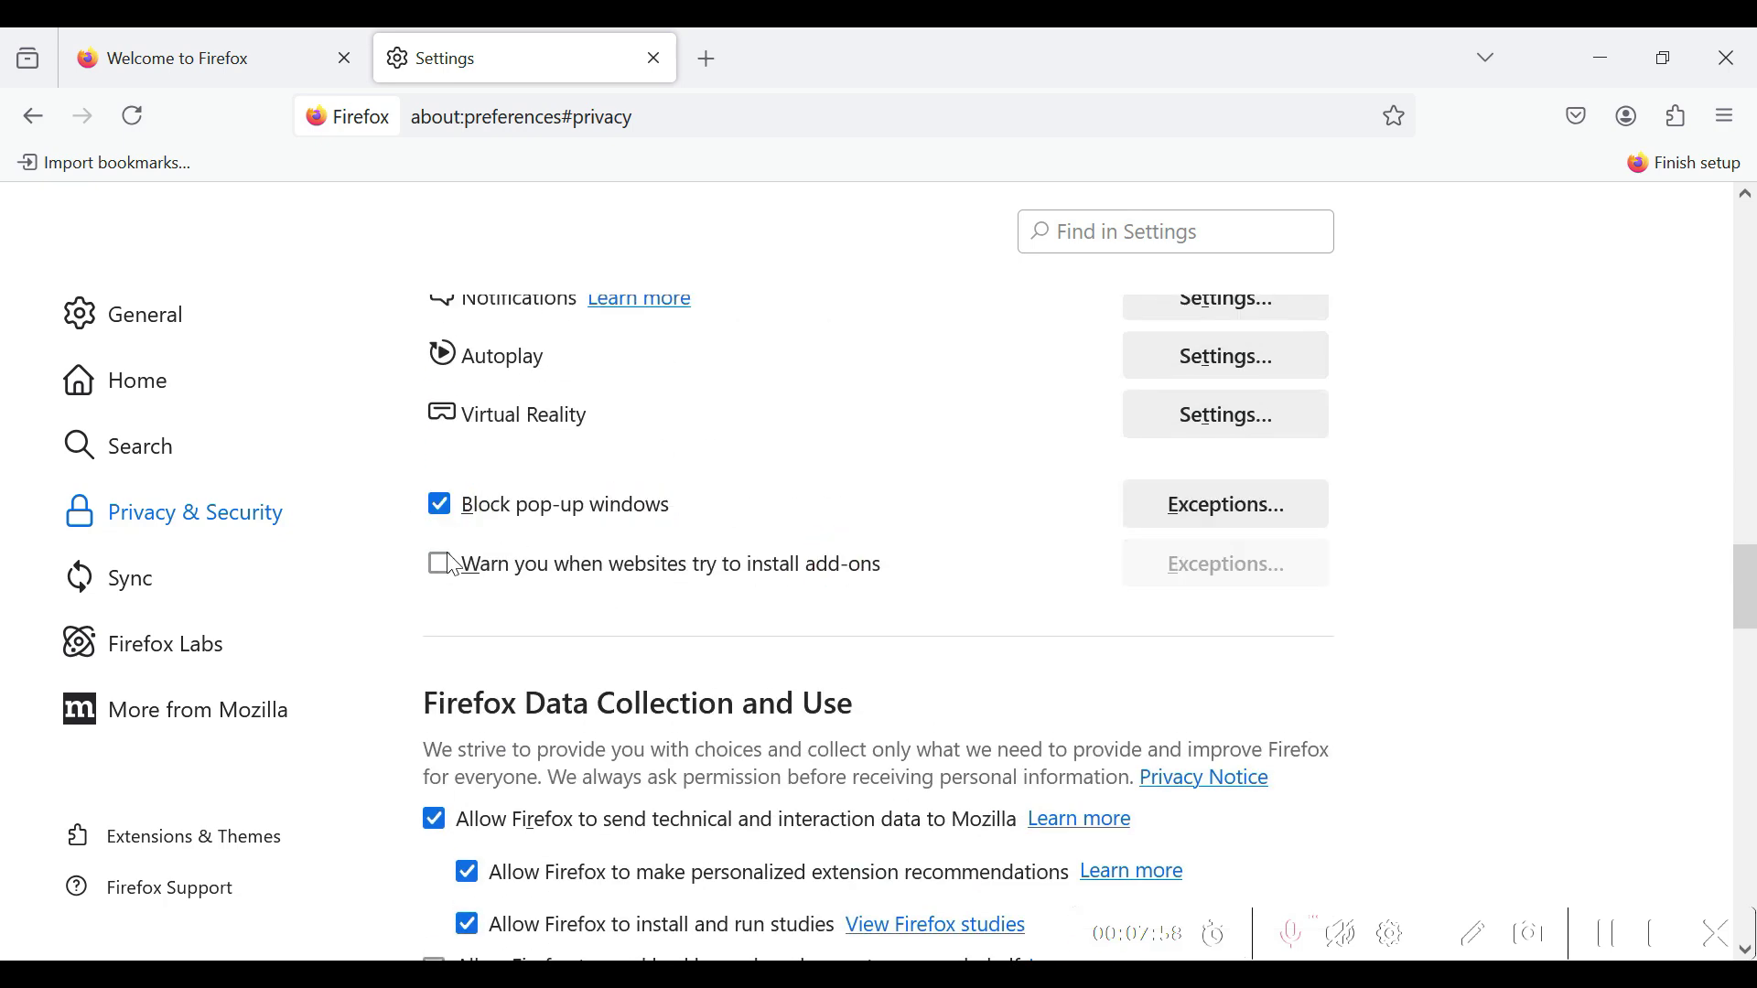
left_click(446, 562)
Examine the Firefox Data Collection and Use options and the Website Advertising Preferences.
scroll(888, 617, "down", 3)
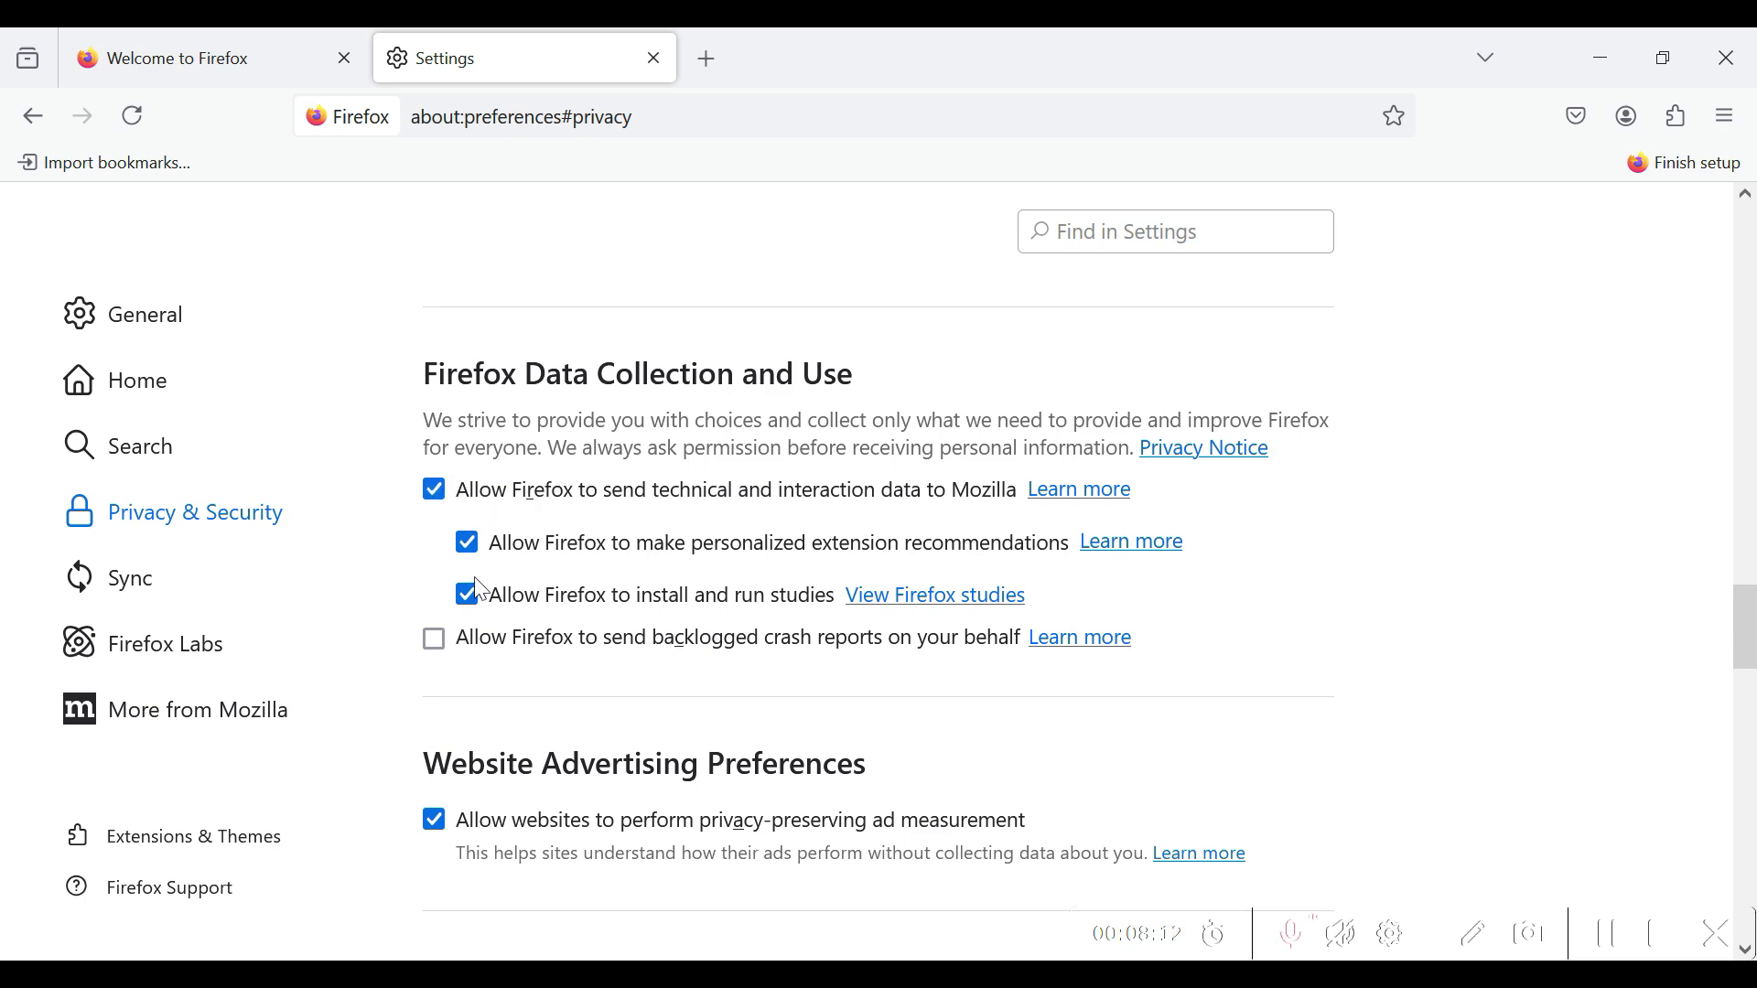
scroll(523, 657, "down", 3)
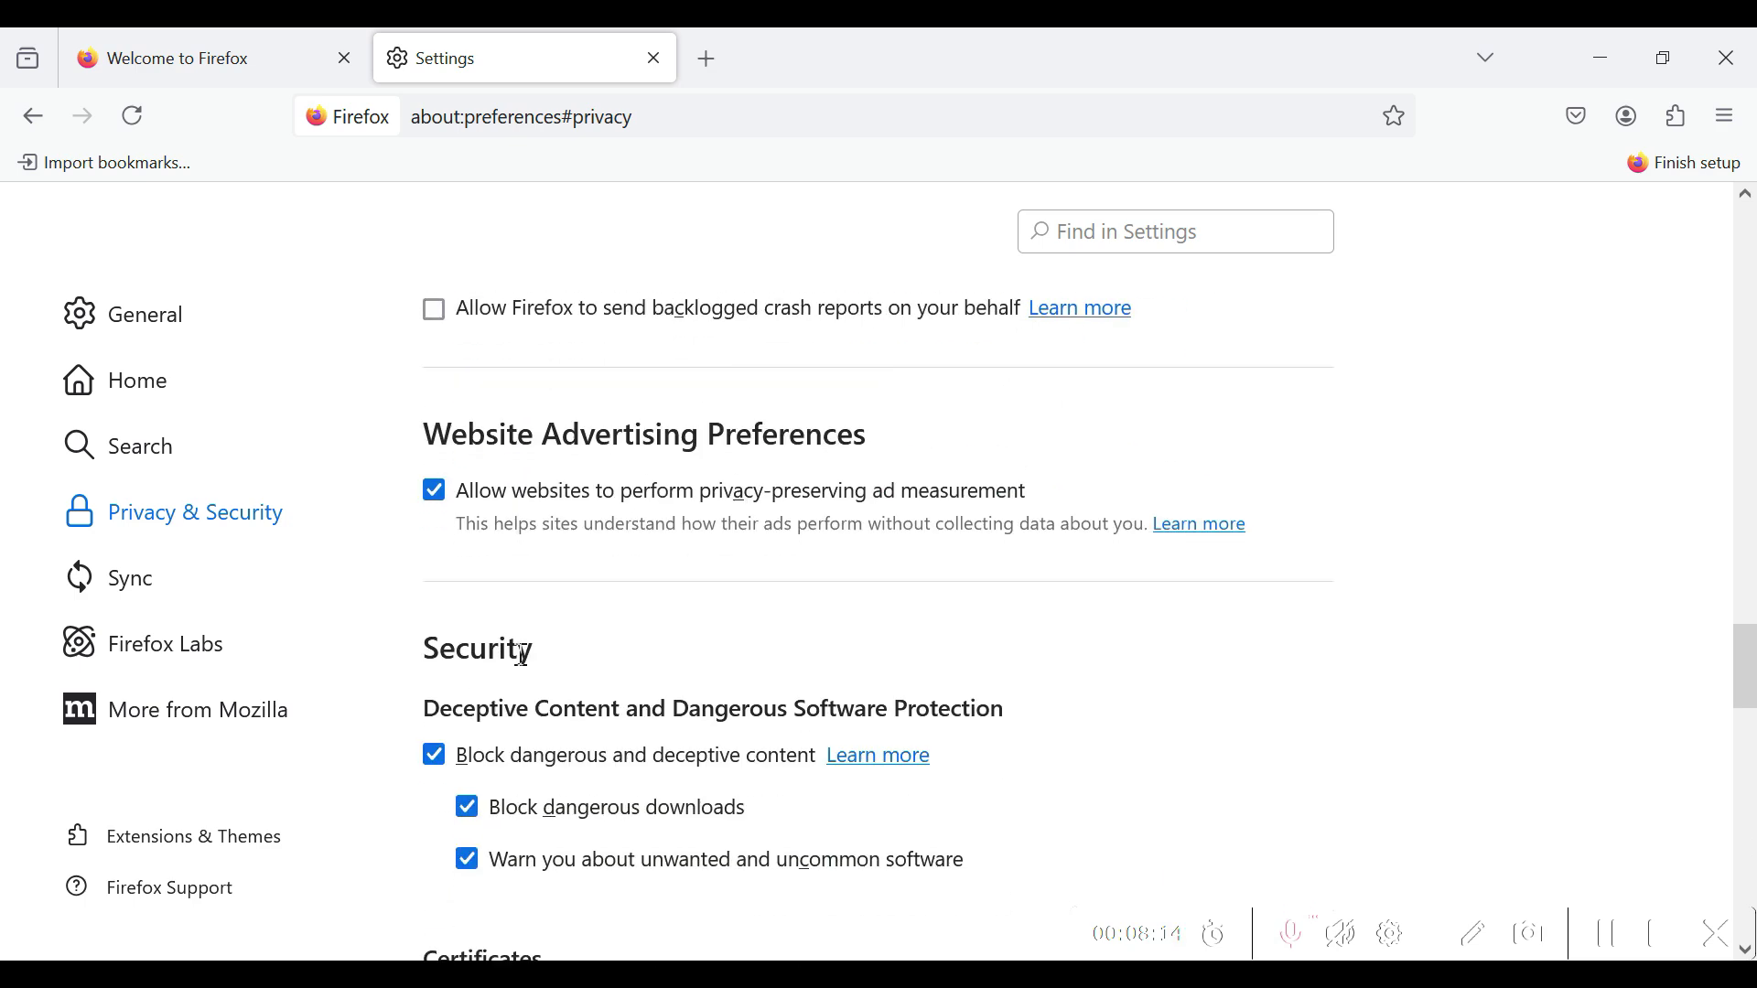
left_click_drag(497, 416, 1098, 435)
left_click(1105, 433)
Examine the Security section's protection against deceptive content and dangerous software, along with its Certificates options.
left_click_drag(454, 641, 933, 686)
left_click(1187, 677)
left_click_drag(506, 716, 1012, 729)
left_click(1226, 710)
scroll(1226, 710, "down", 3)
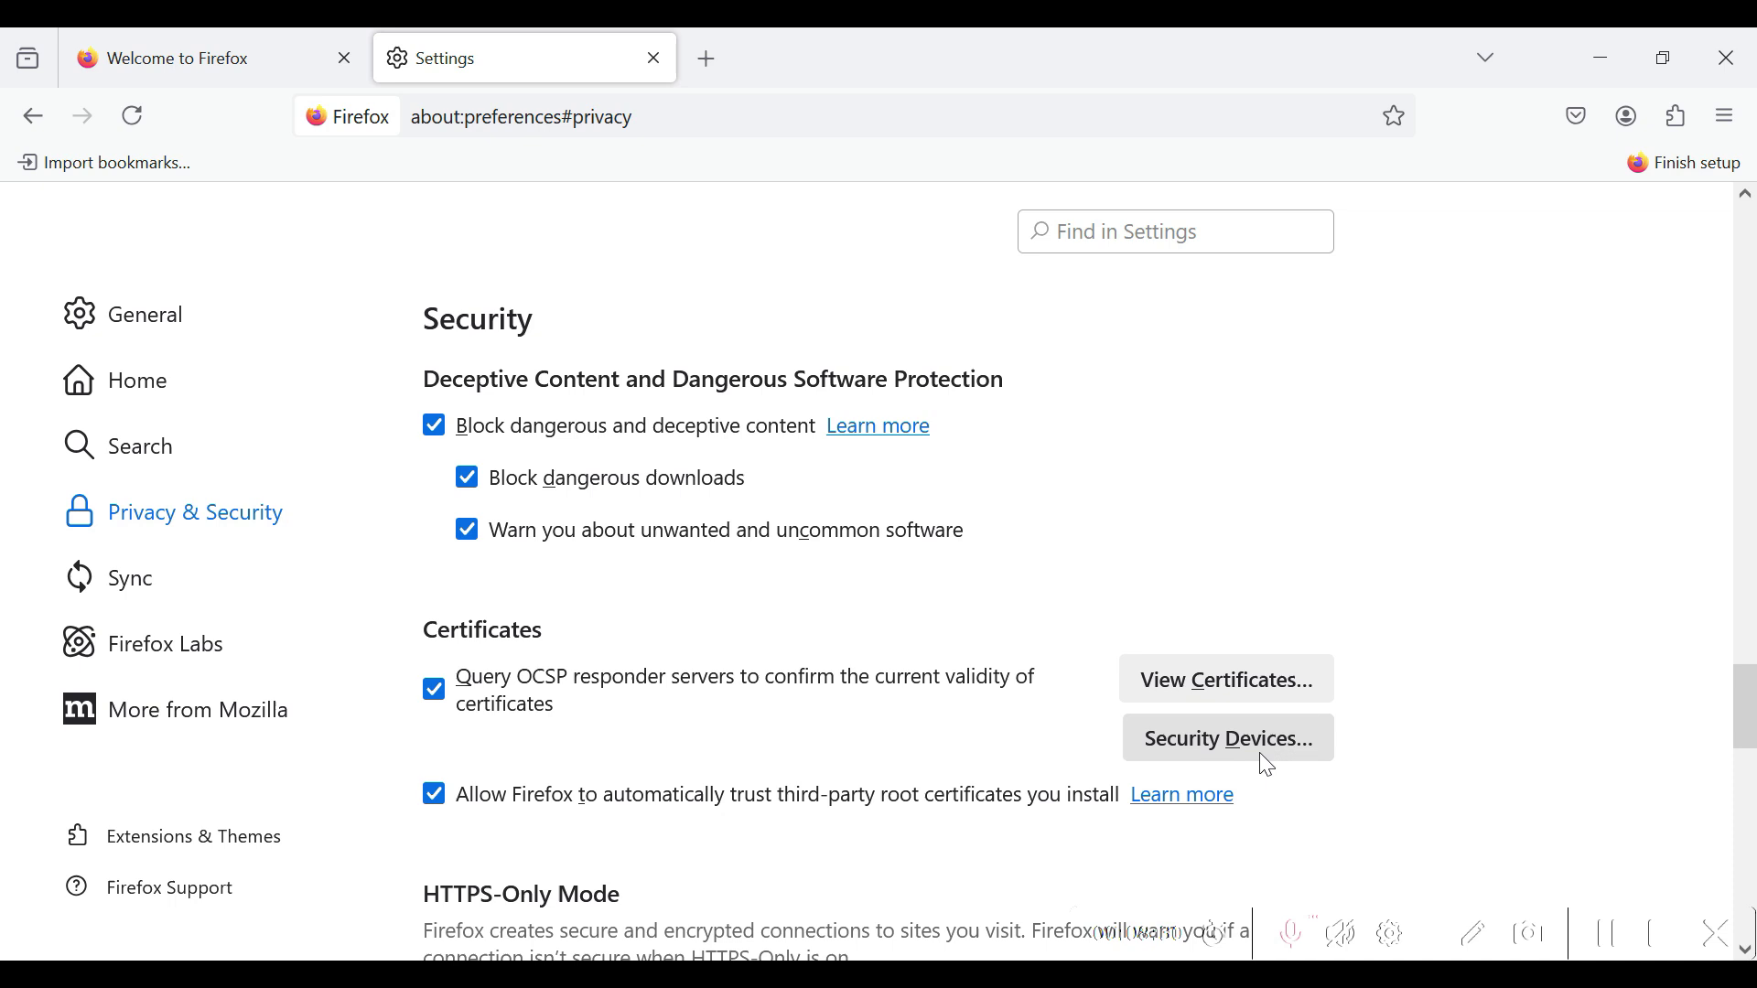
scroll(1048, 726, "down", 2)
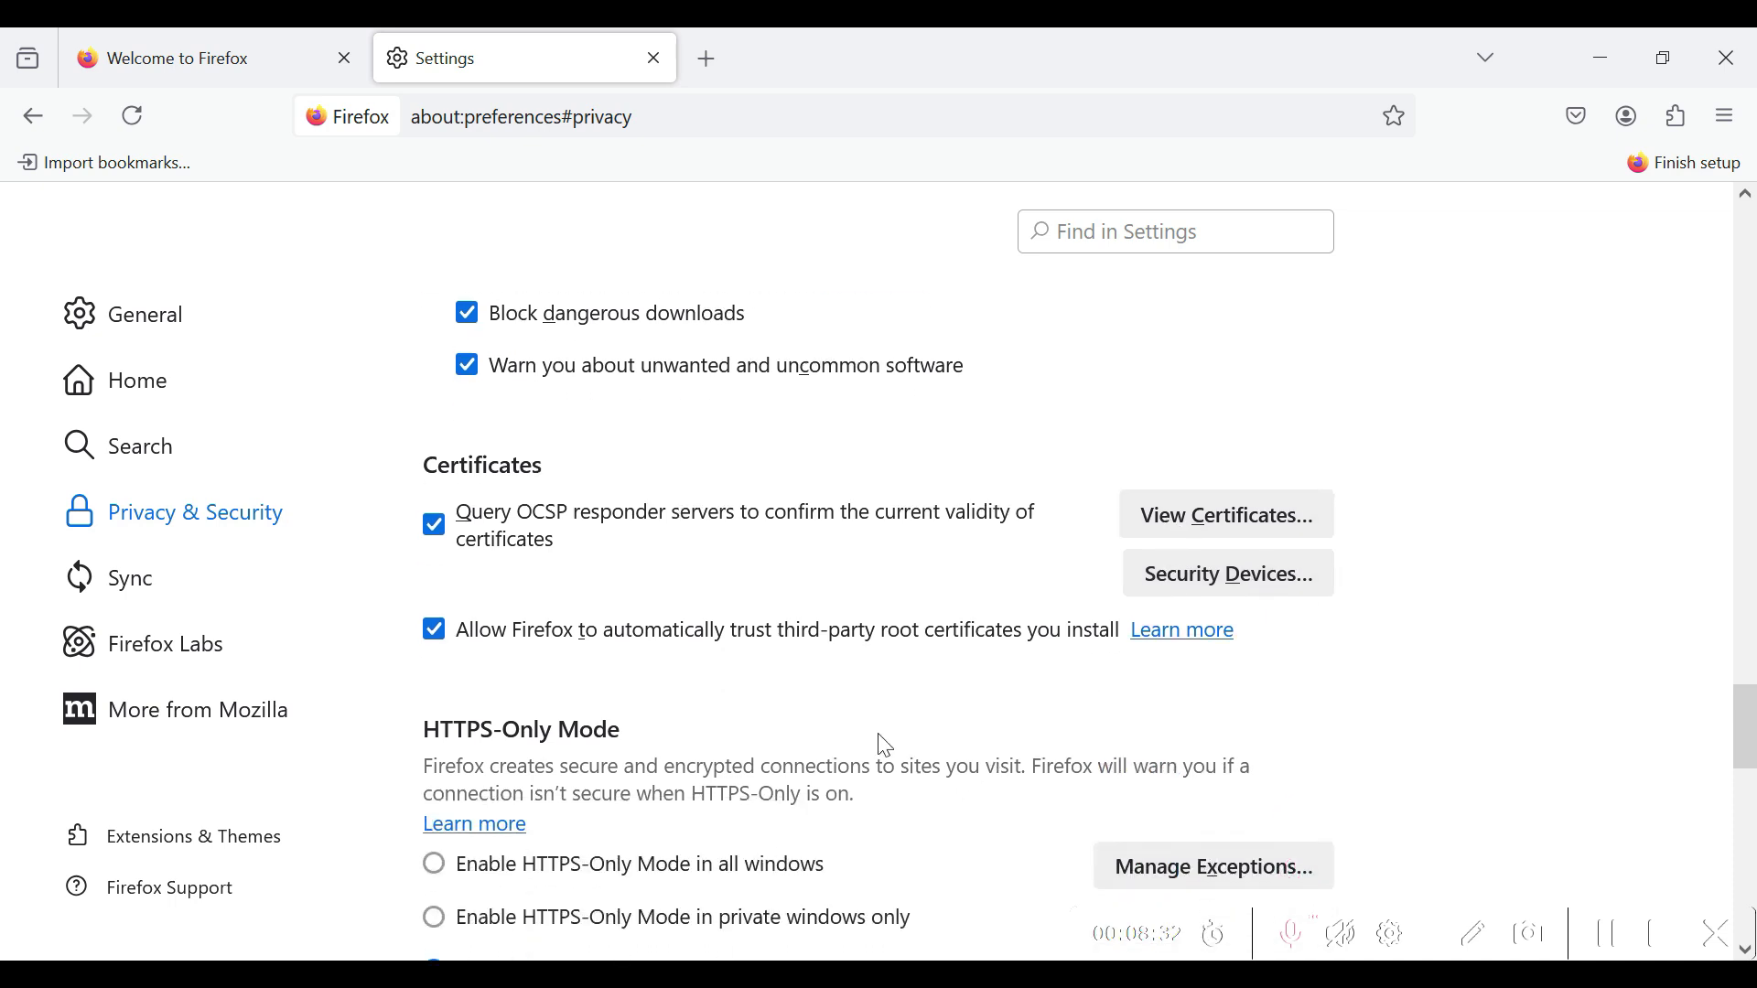
Examine the three HTTPS-Only Mode options without changing the selected one.
scroll(867, 740, "down", 2)
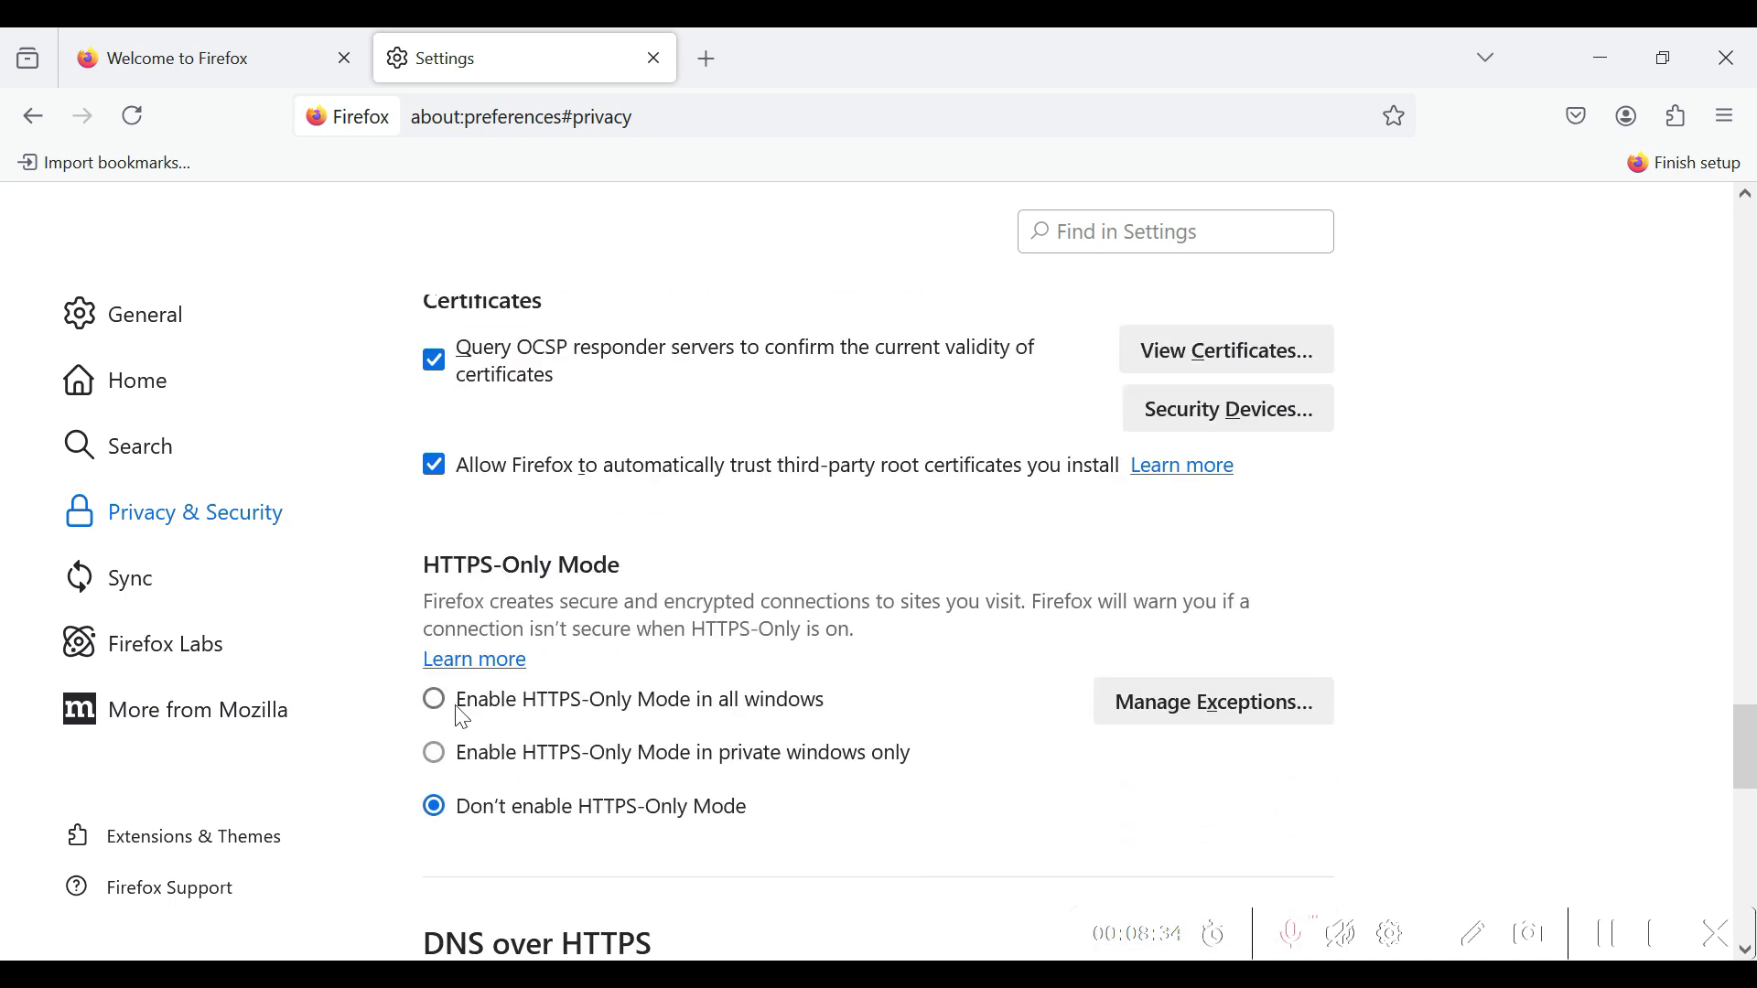
left_click_drag(622, 565, 467, 560)
left_click(803, 541)
scroll(1031, 809, "down", 3)
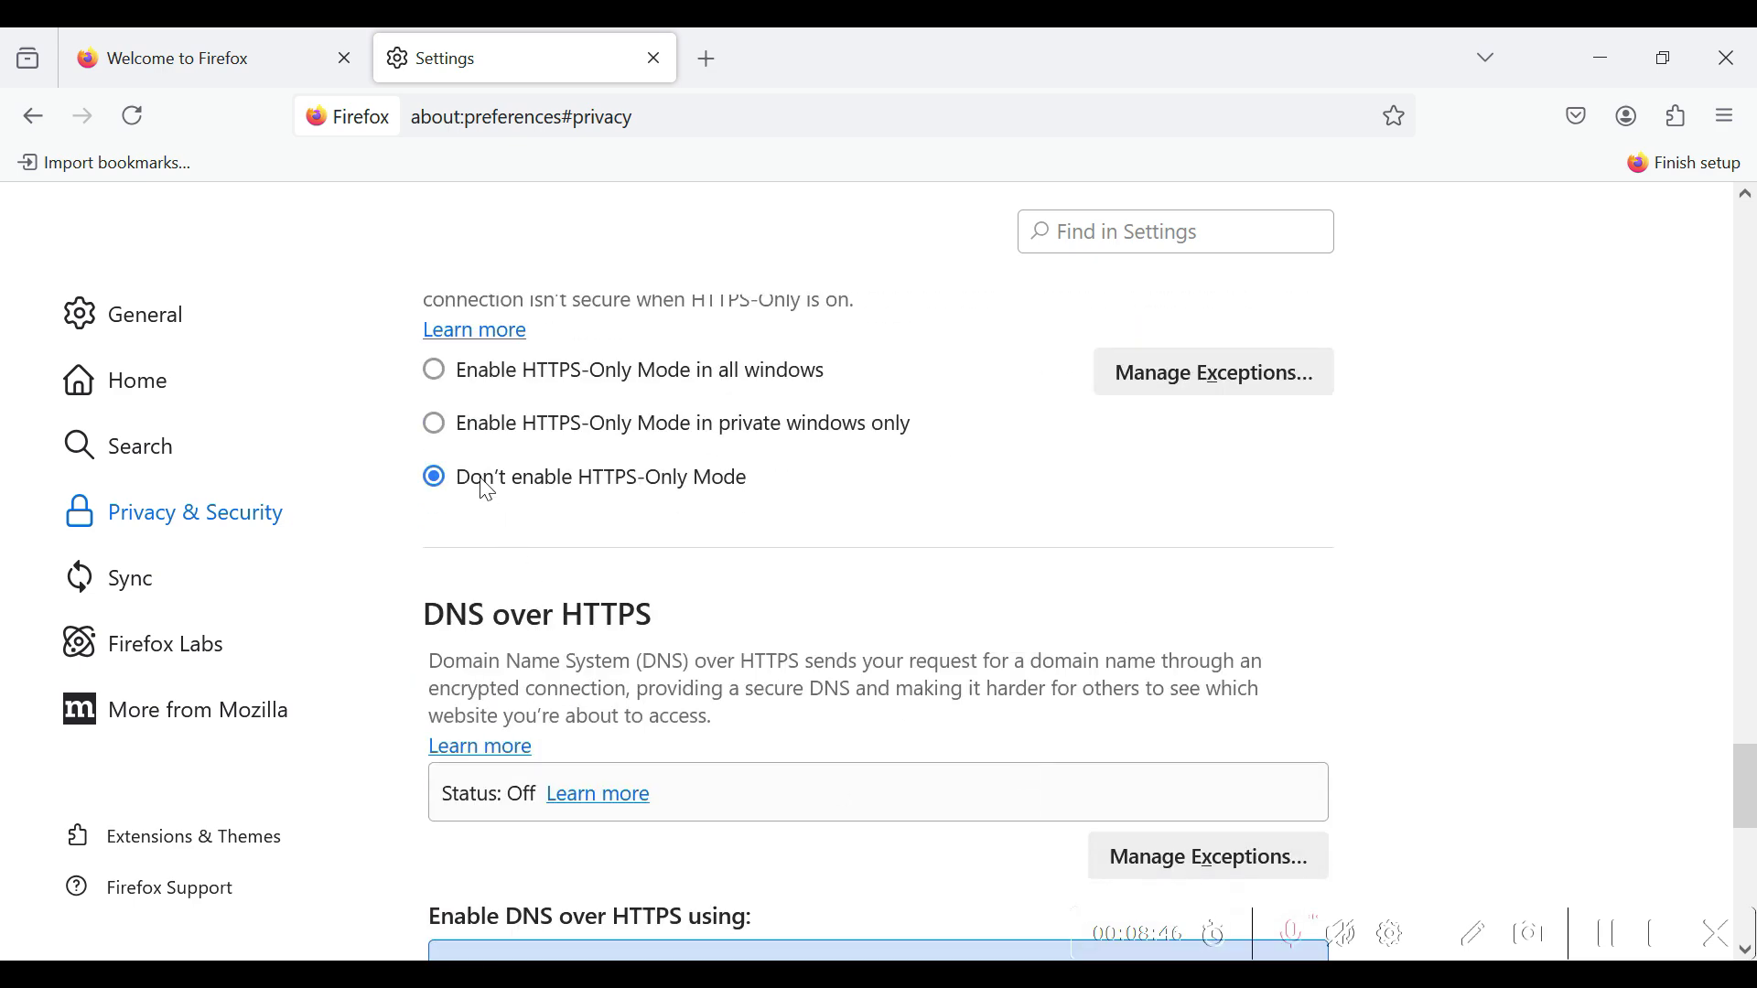
left_click_drag(462, 477, 949, 549)
left_click(993, 550)
left_click_drag(531, 480, 948, 513)
left_click(949, 513)
Read through the DNS over HTTPS section and its Default, Increased, Max Protection, and Off levels.
left_click_drag(409, 622, 1198, 622)
left_click(1241, 613)
scroll(1428, 627, "down", 4)
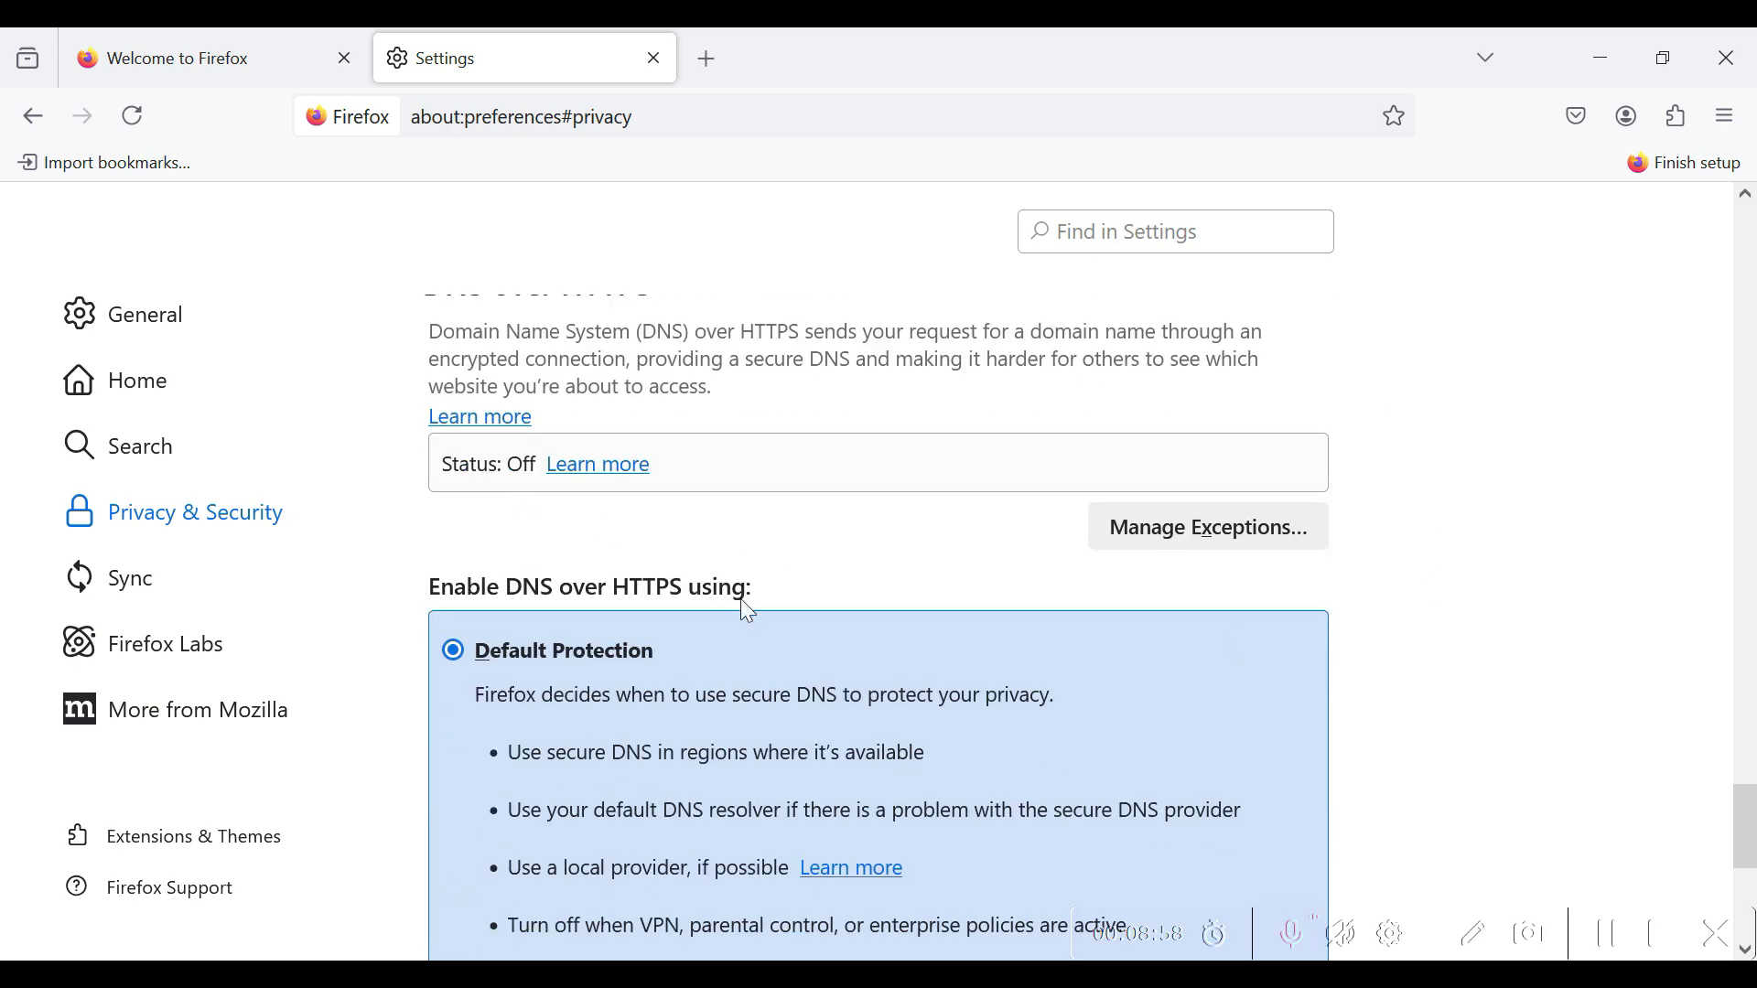
scroll(923, 646, "down", 2)
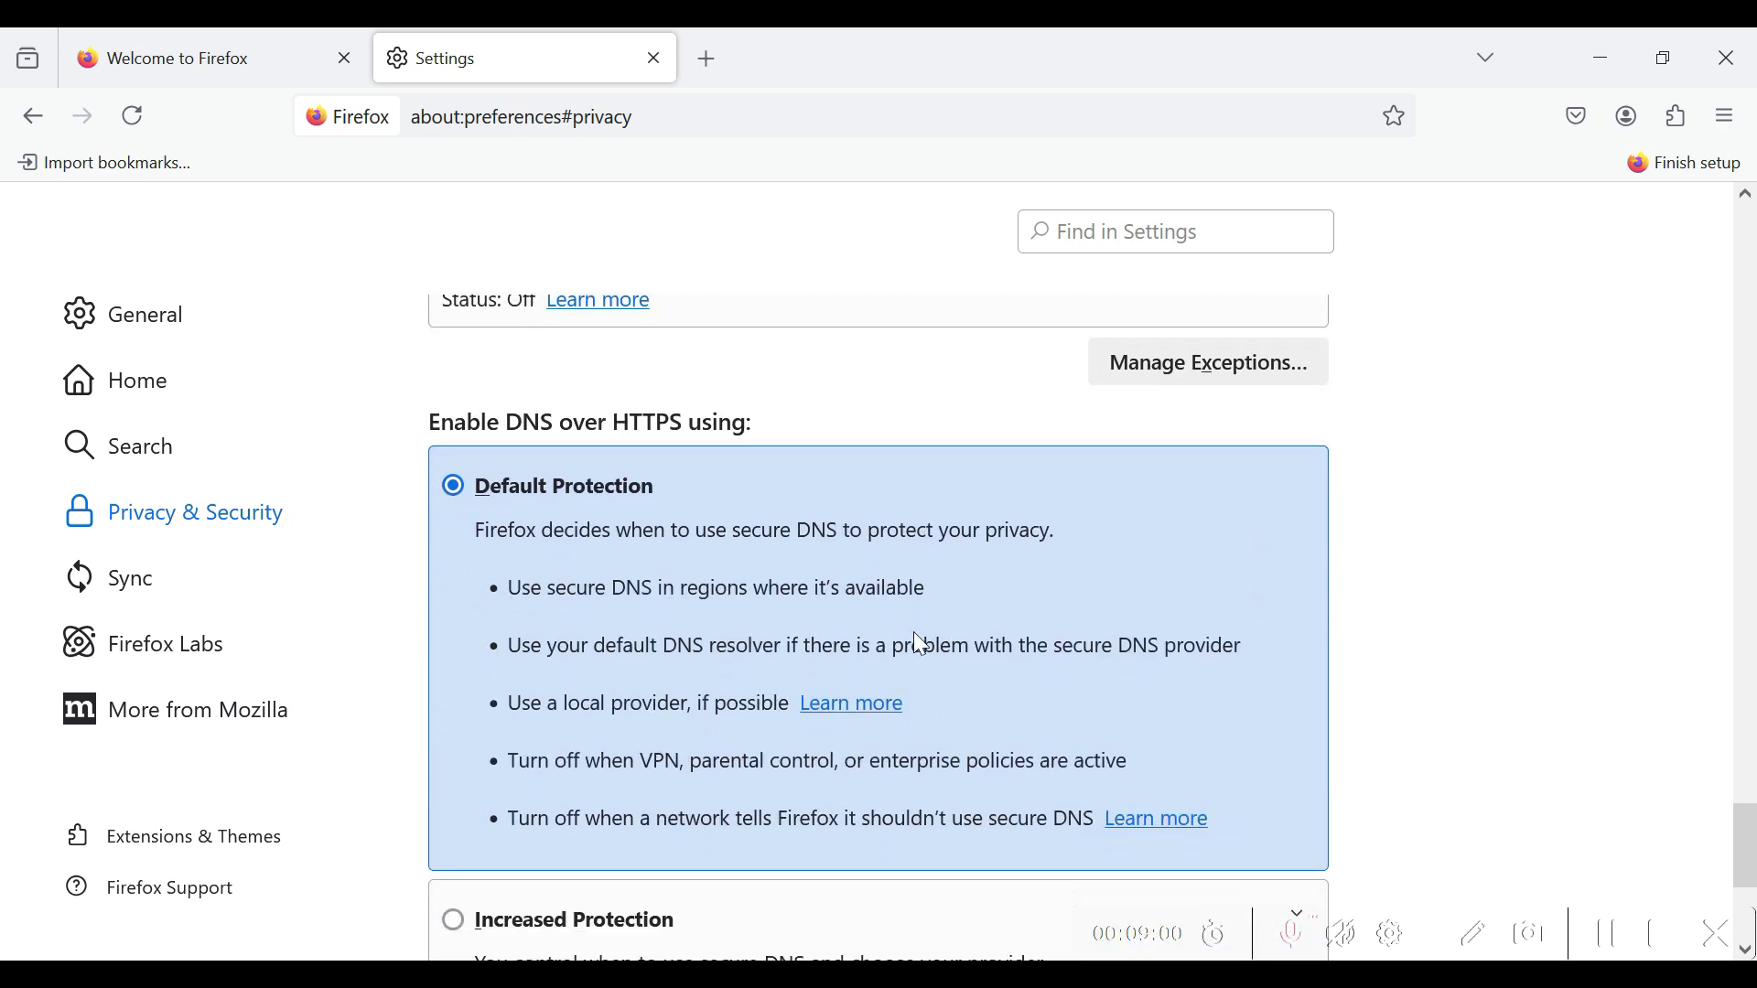
scroll(922, 646, "up", 7)
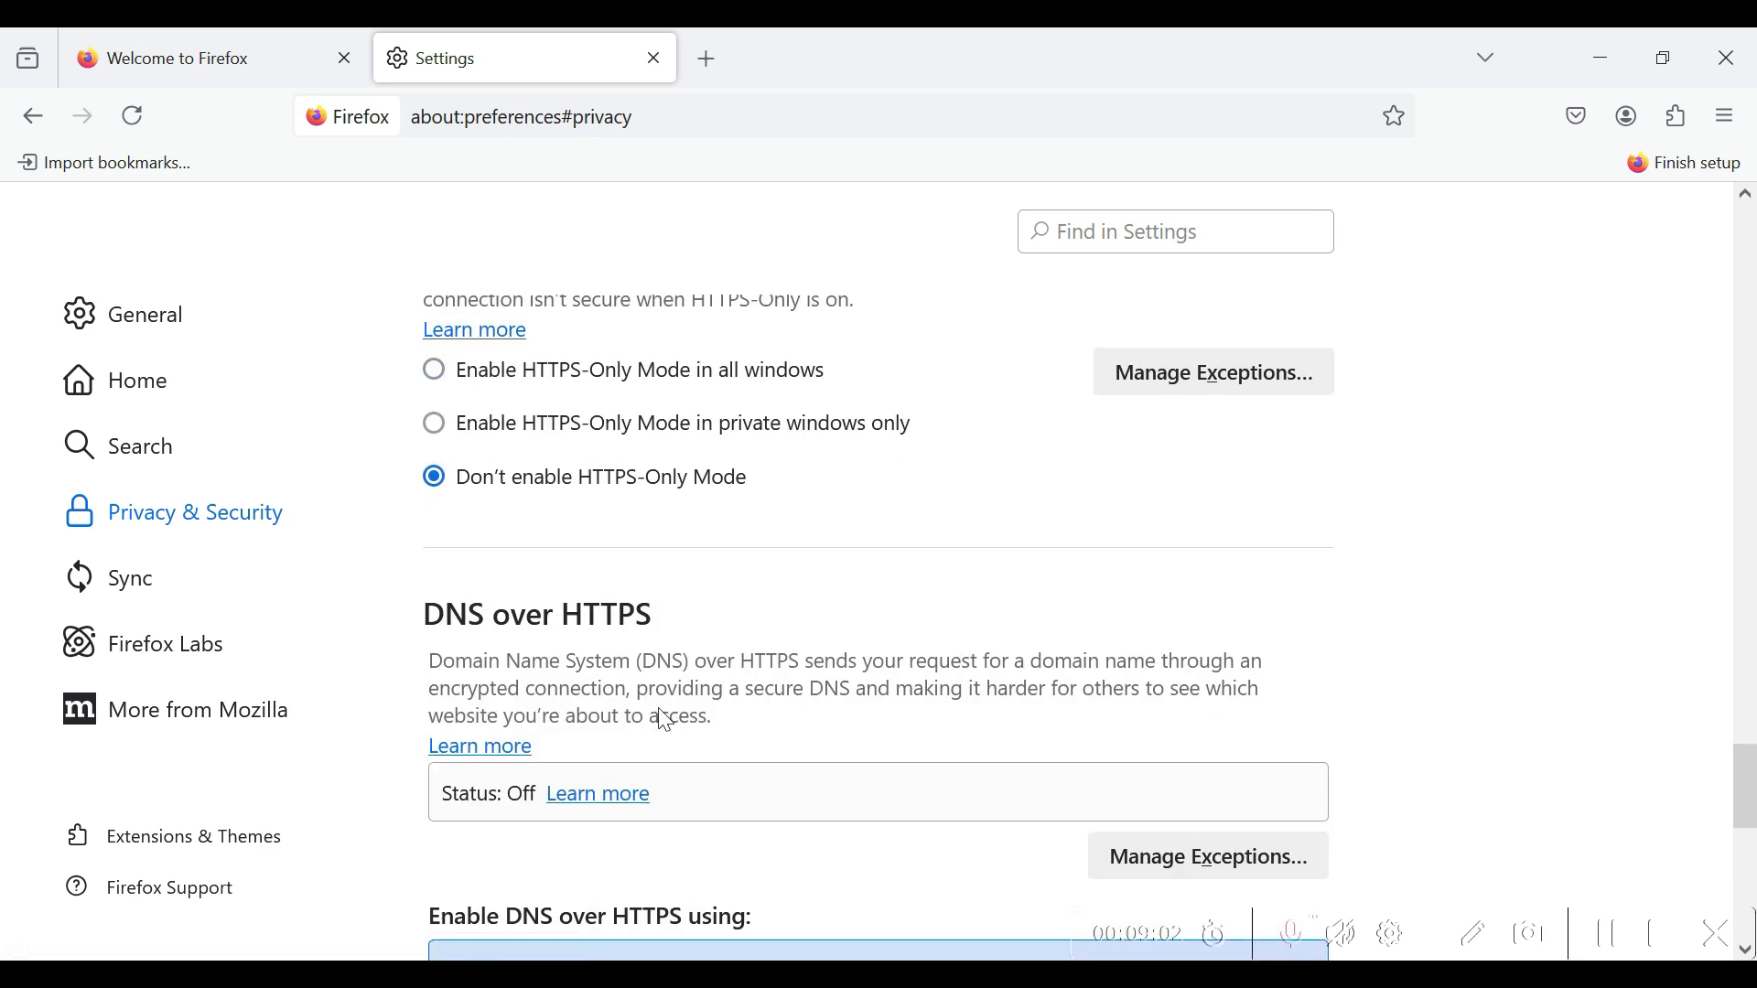
left_click_drag(622, 400, 584, 399)
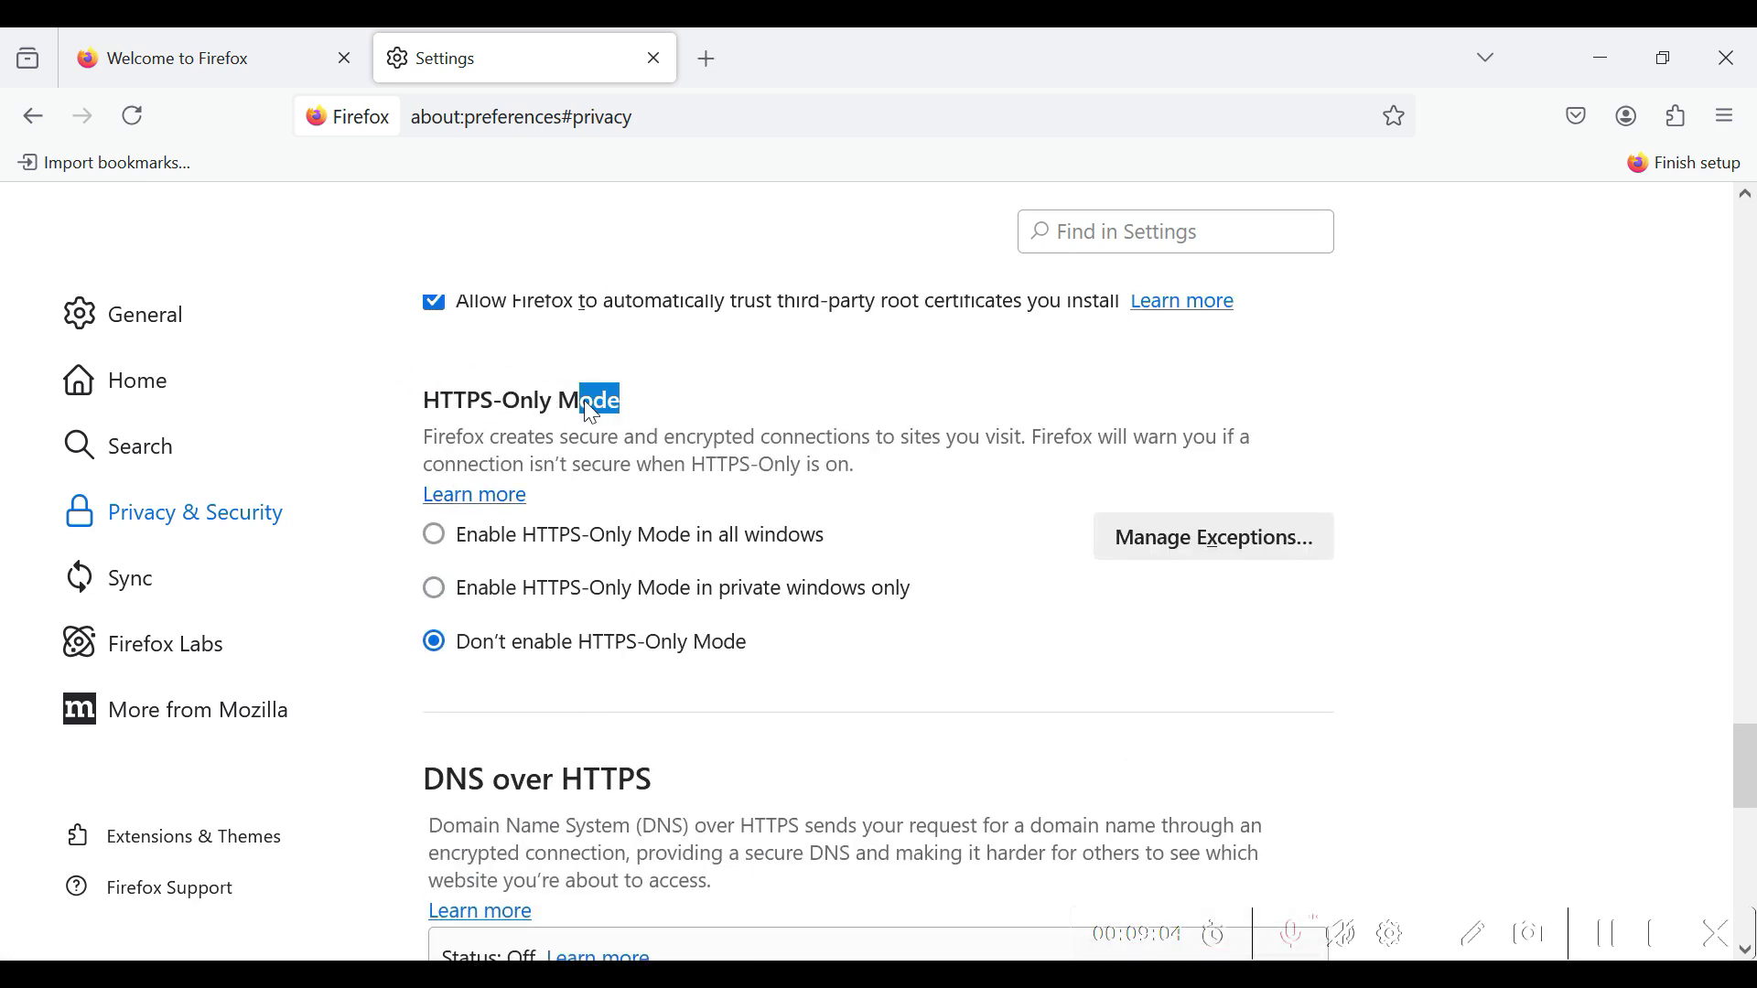
scroll(439, 762, "down", 4)
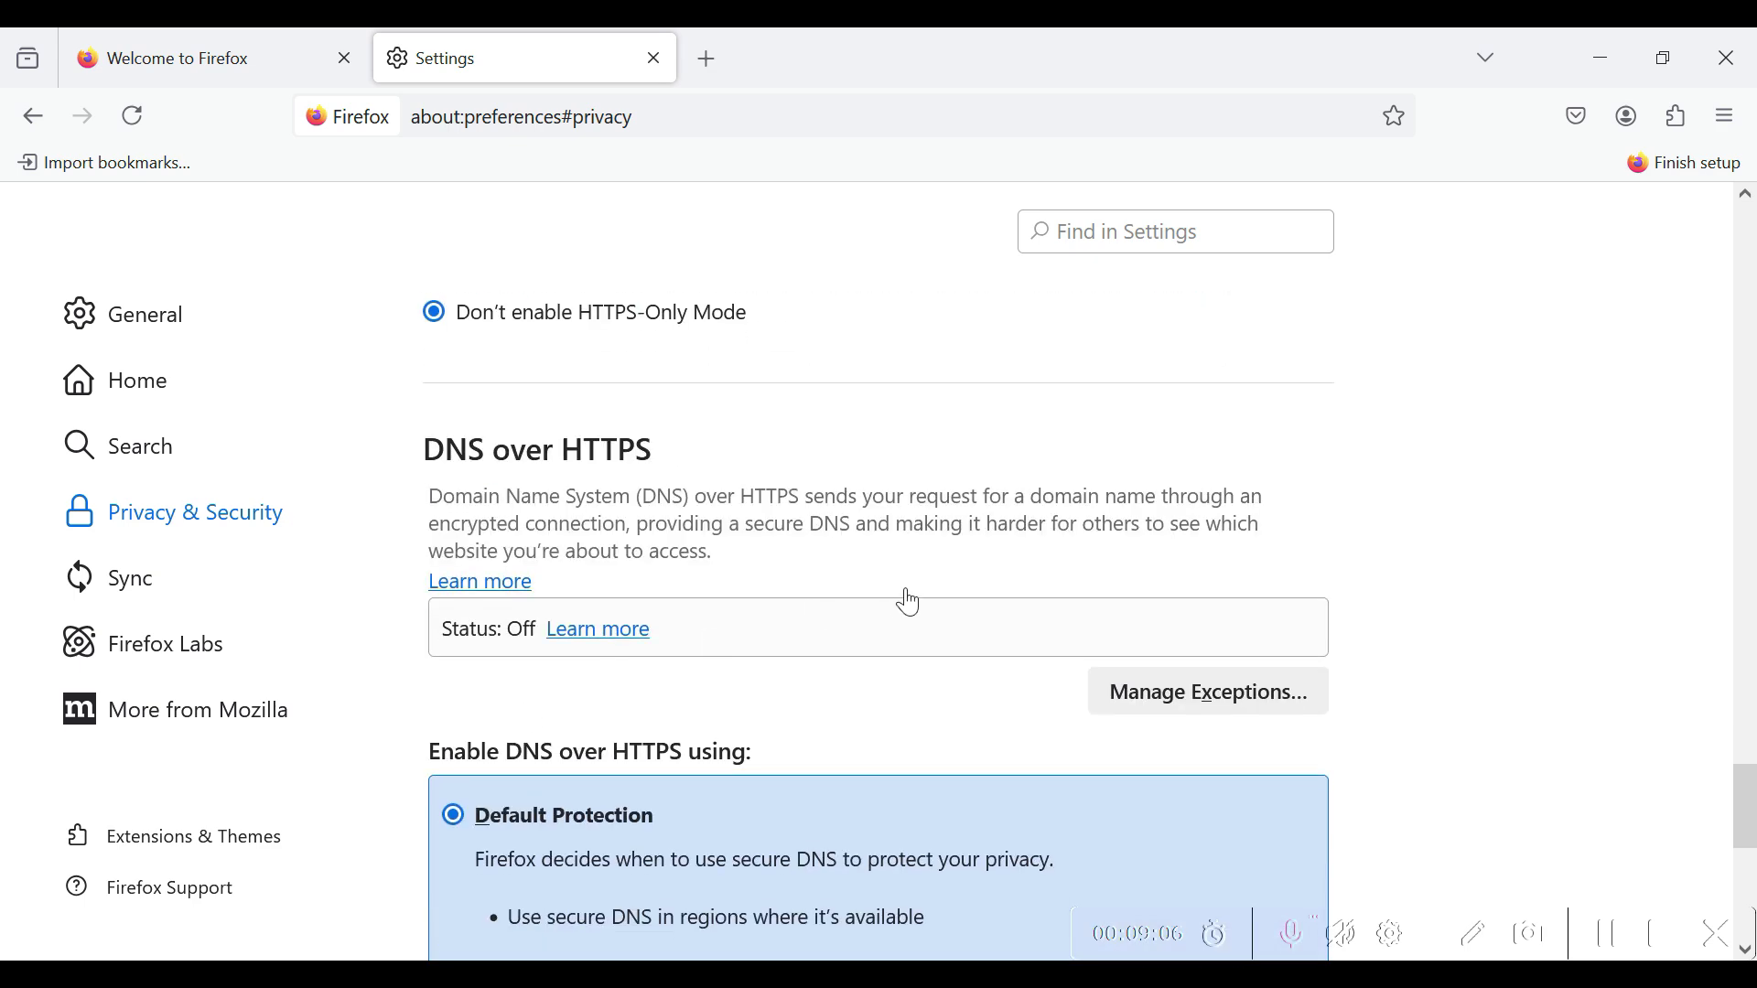
scroll(898, 600, "down", 7)
scroll(933, 608, "down", 1)
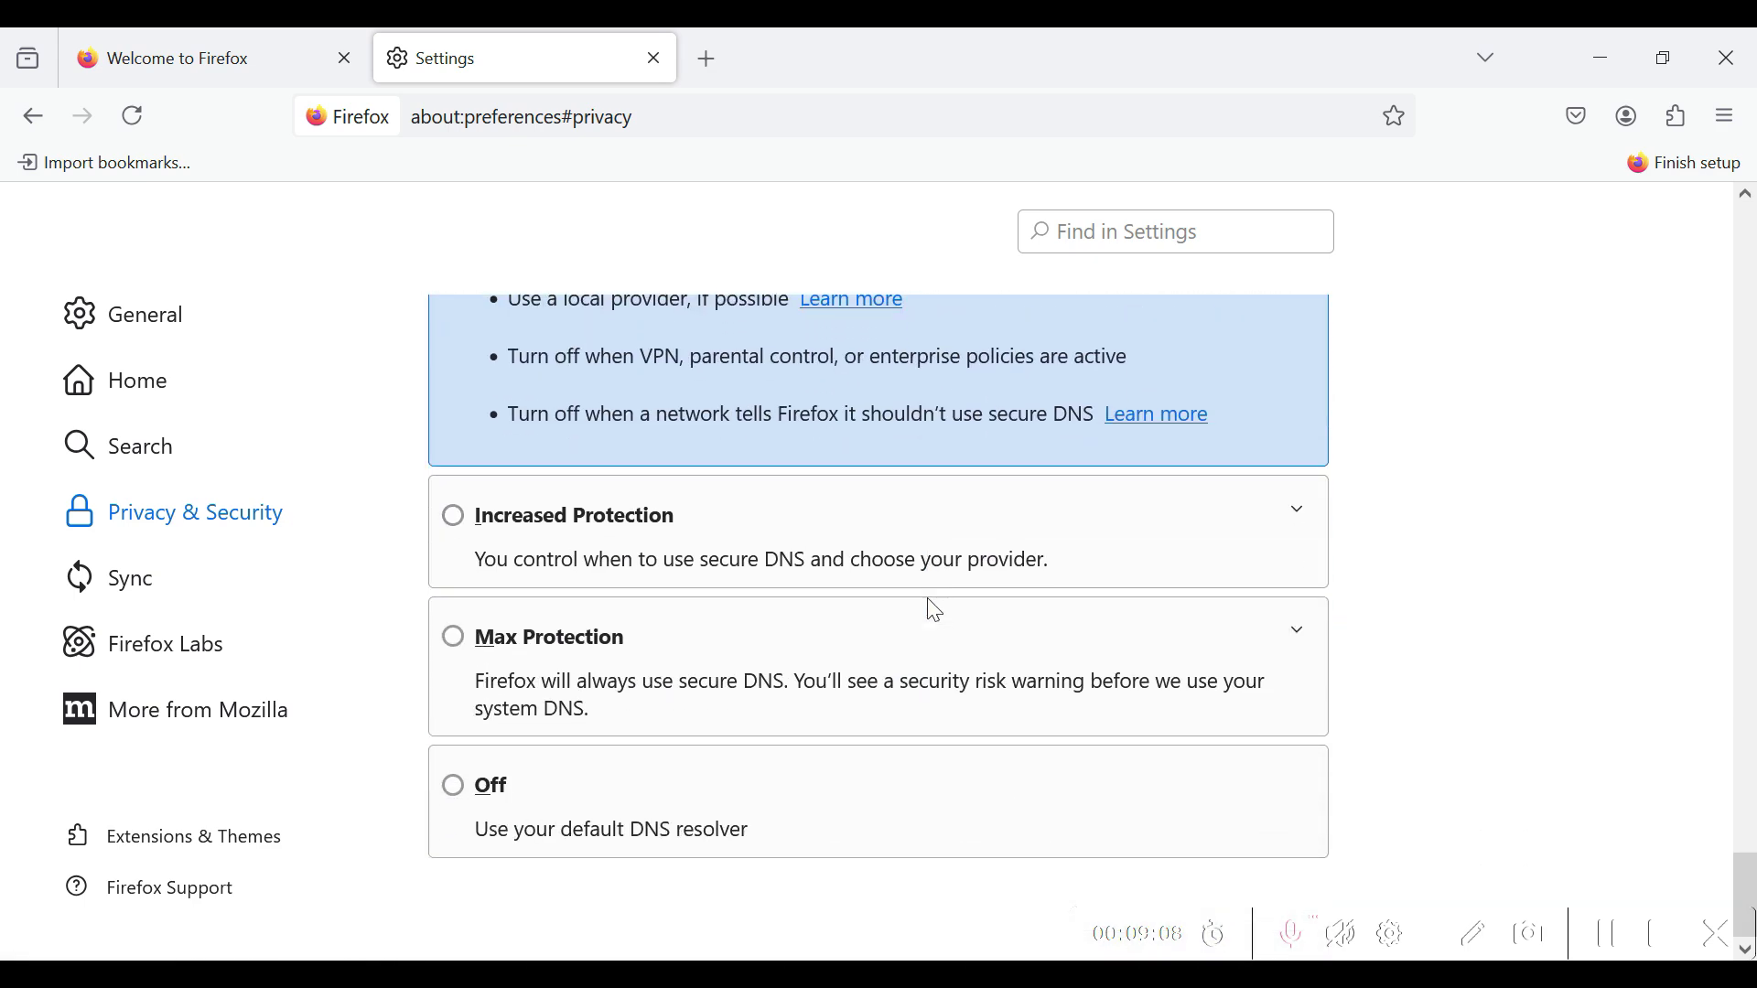
Open the Sync settings and read the description of what can be synchronized across devices.
left_click(188, 595)
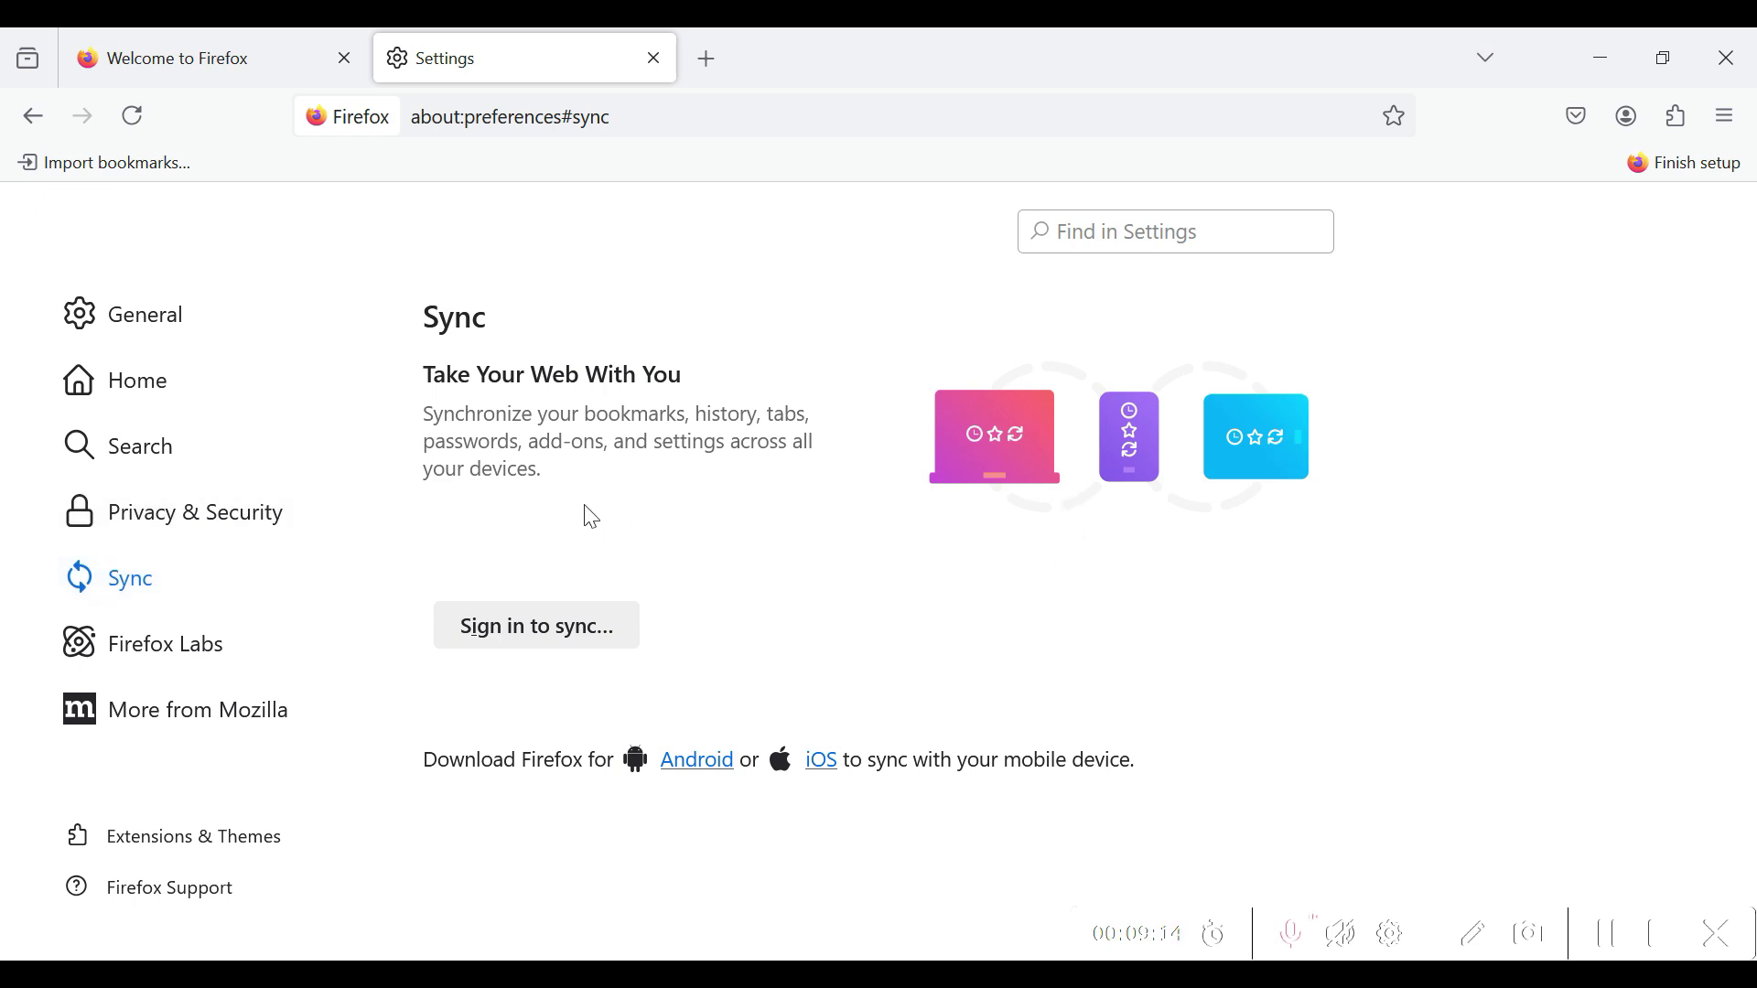
left_click_drag(438, 423, 807, 446)
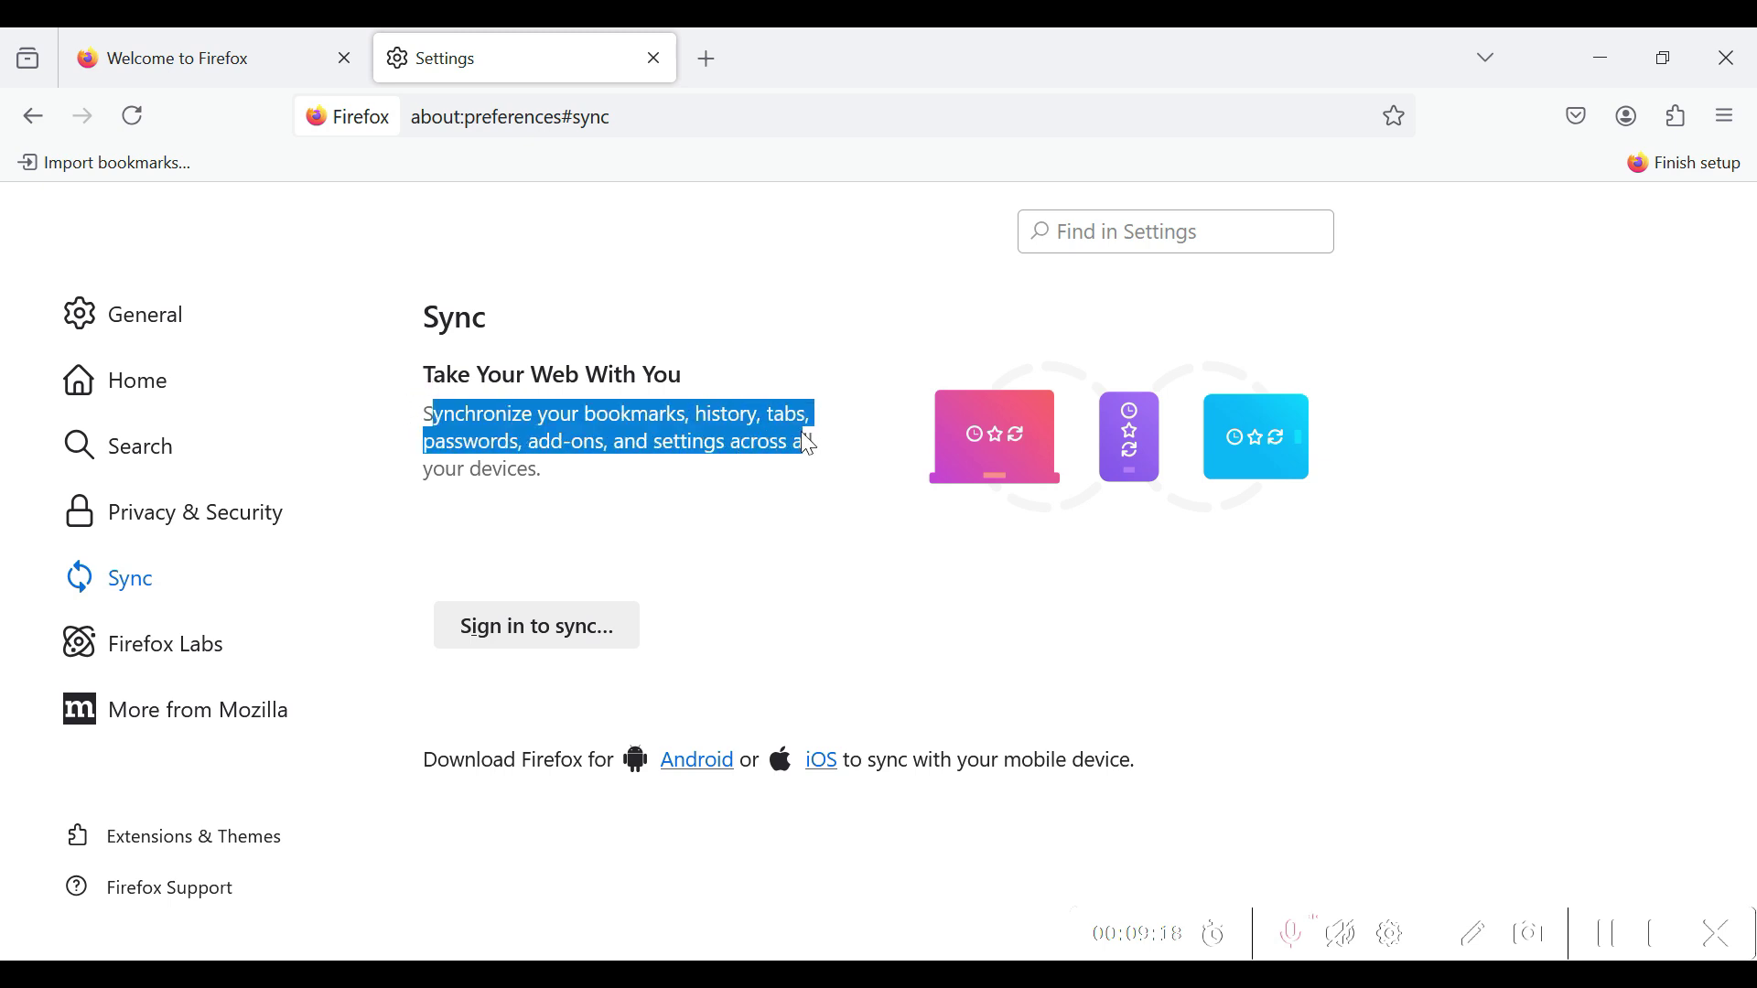
left_click(1005, 656)
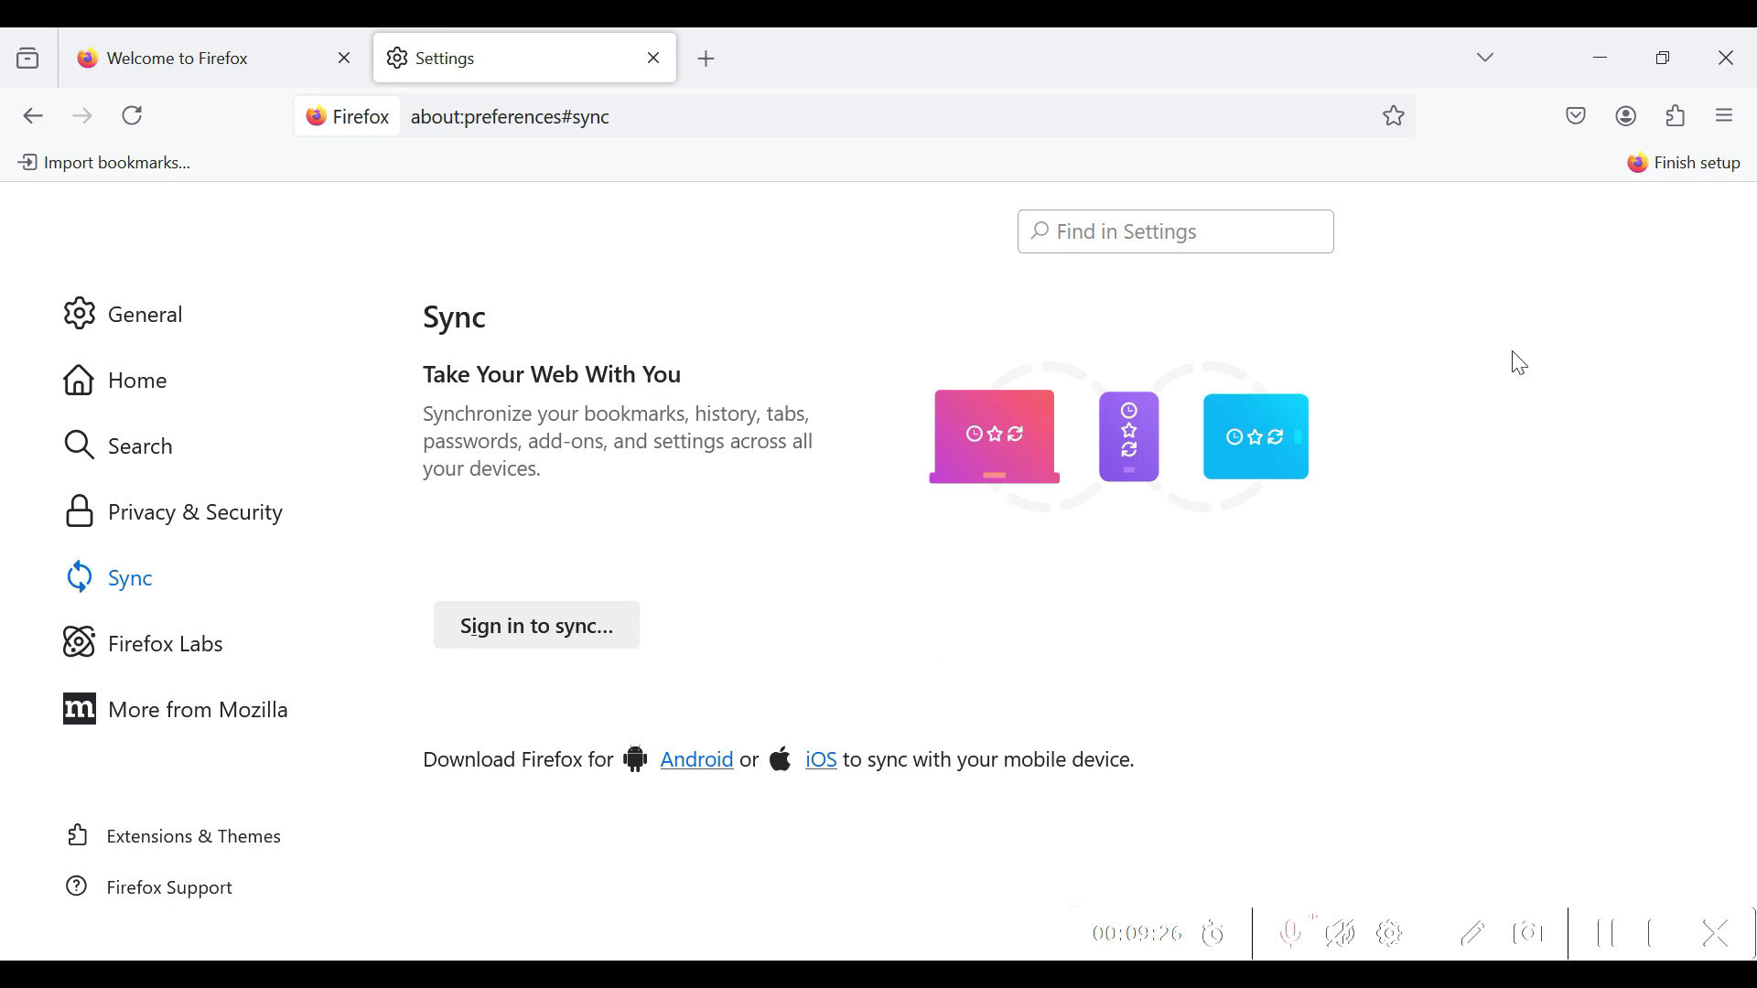
Open the Mozilla account sign-in page for syncing, and return to the Sync settings without signing in.
left_click(538, 626)
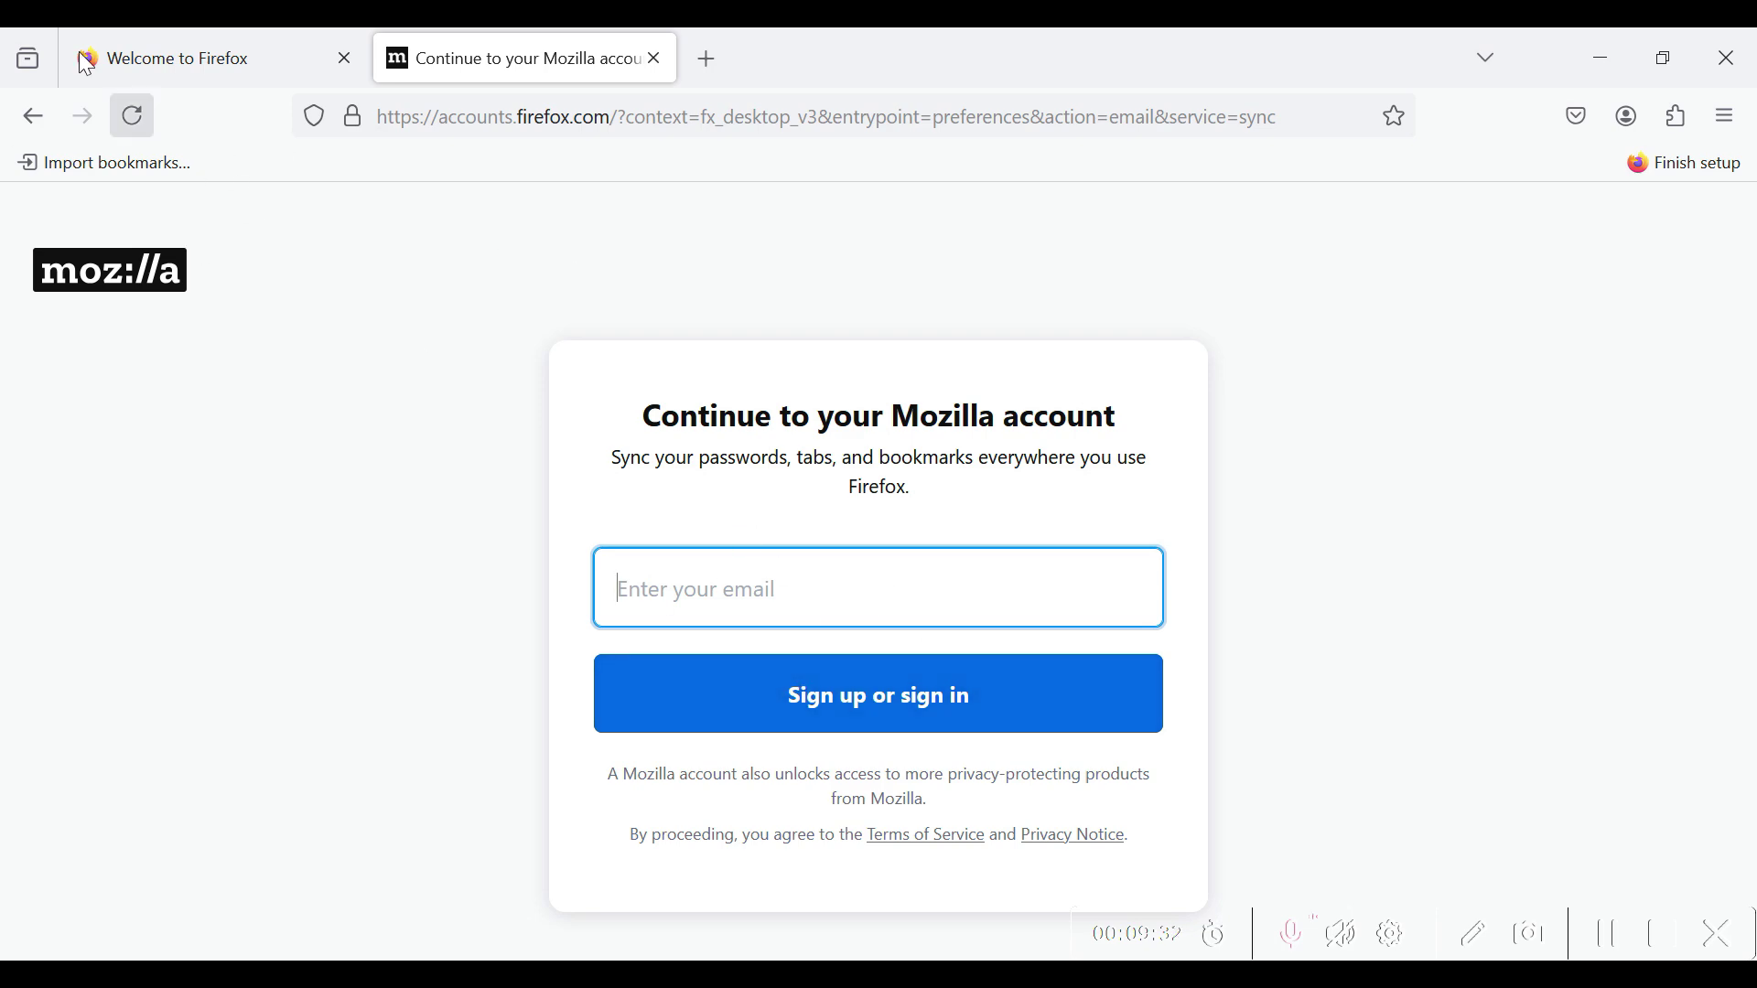
left_click(142, 32)
left_click(523, 32)
left_click(32, 115)
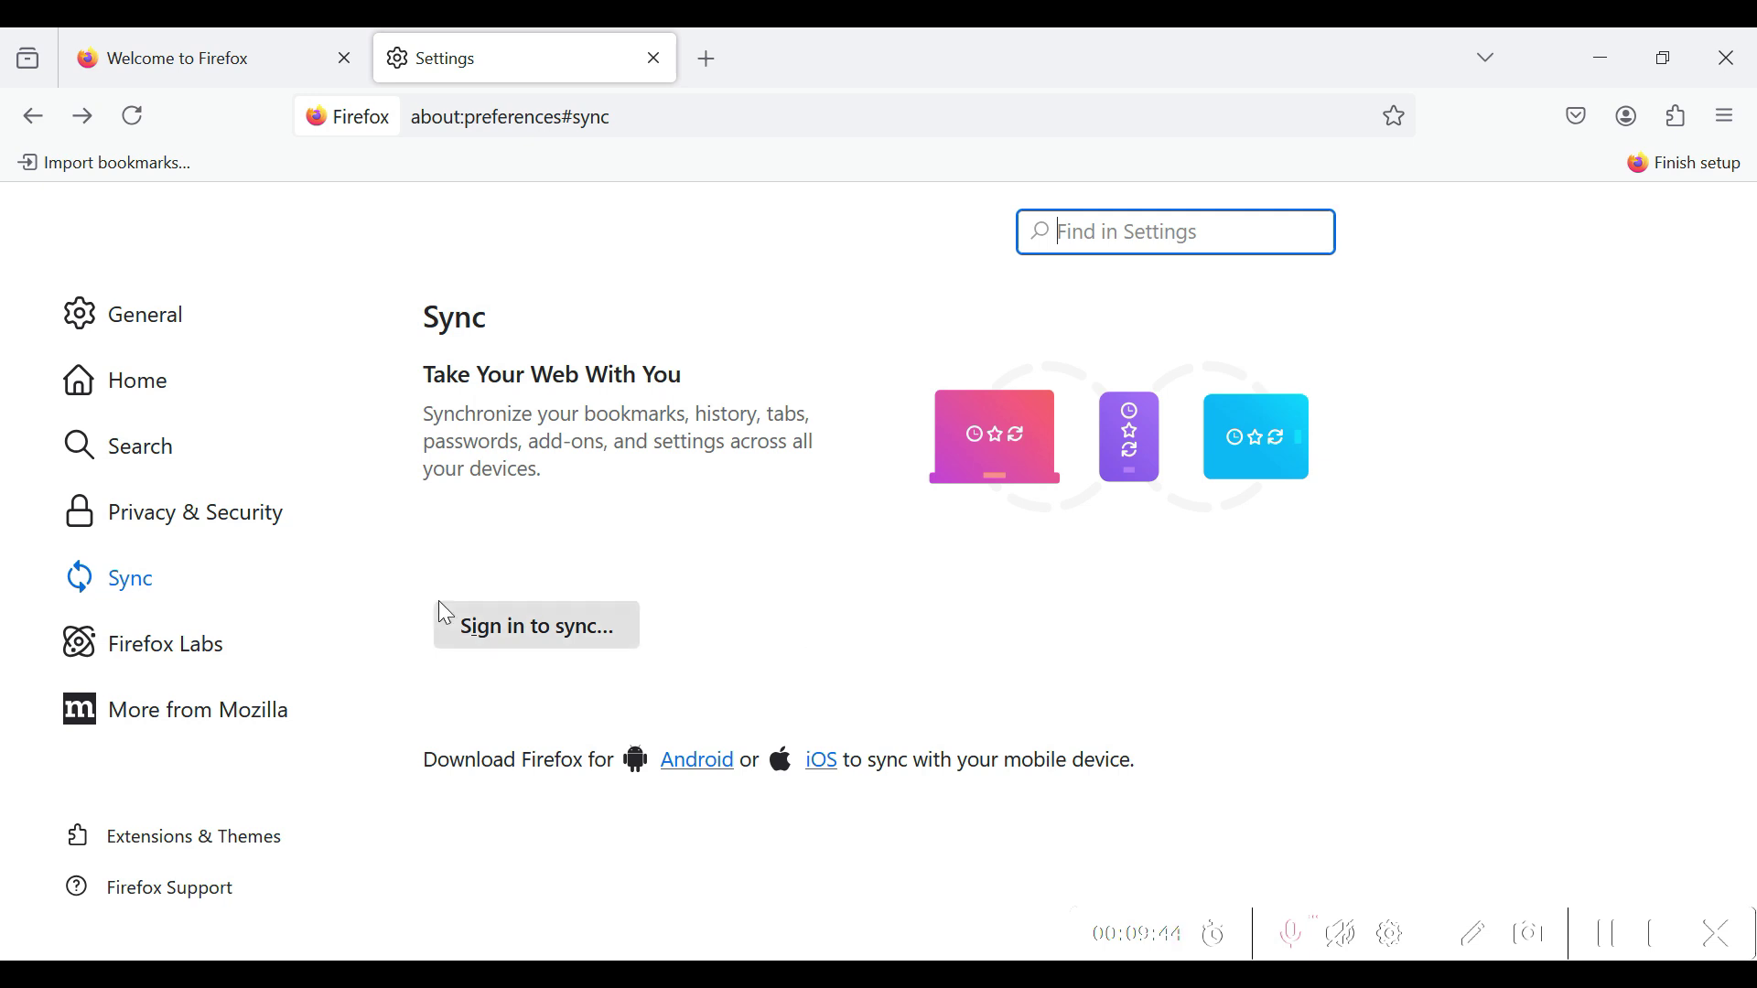
Open the Firefox Labs settings and look through the experimental browsing and developer tool features.
left_click(177, 669)
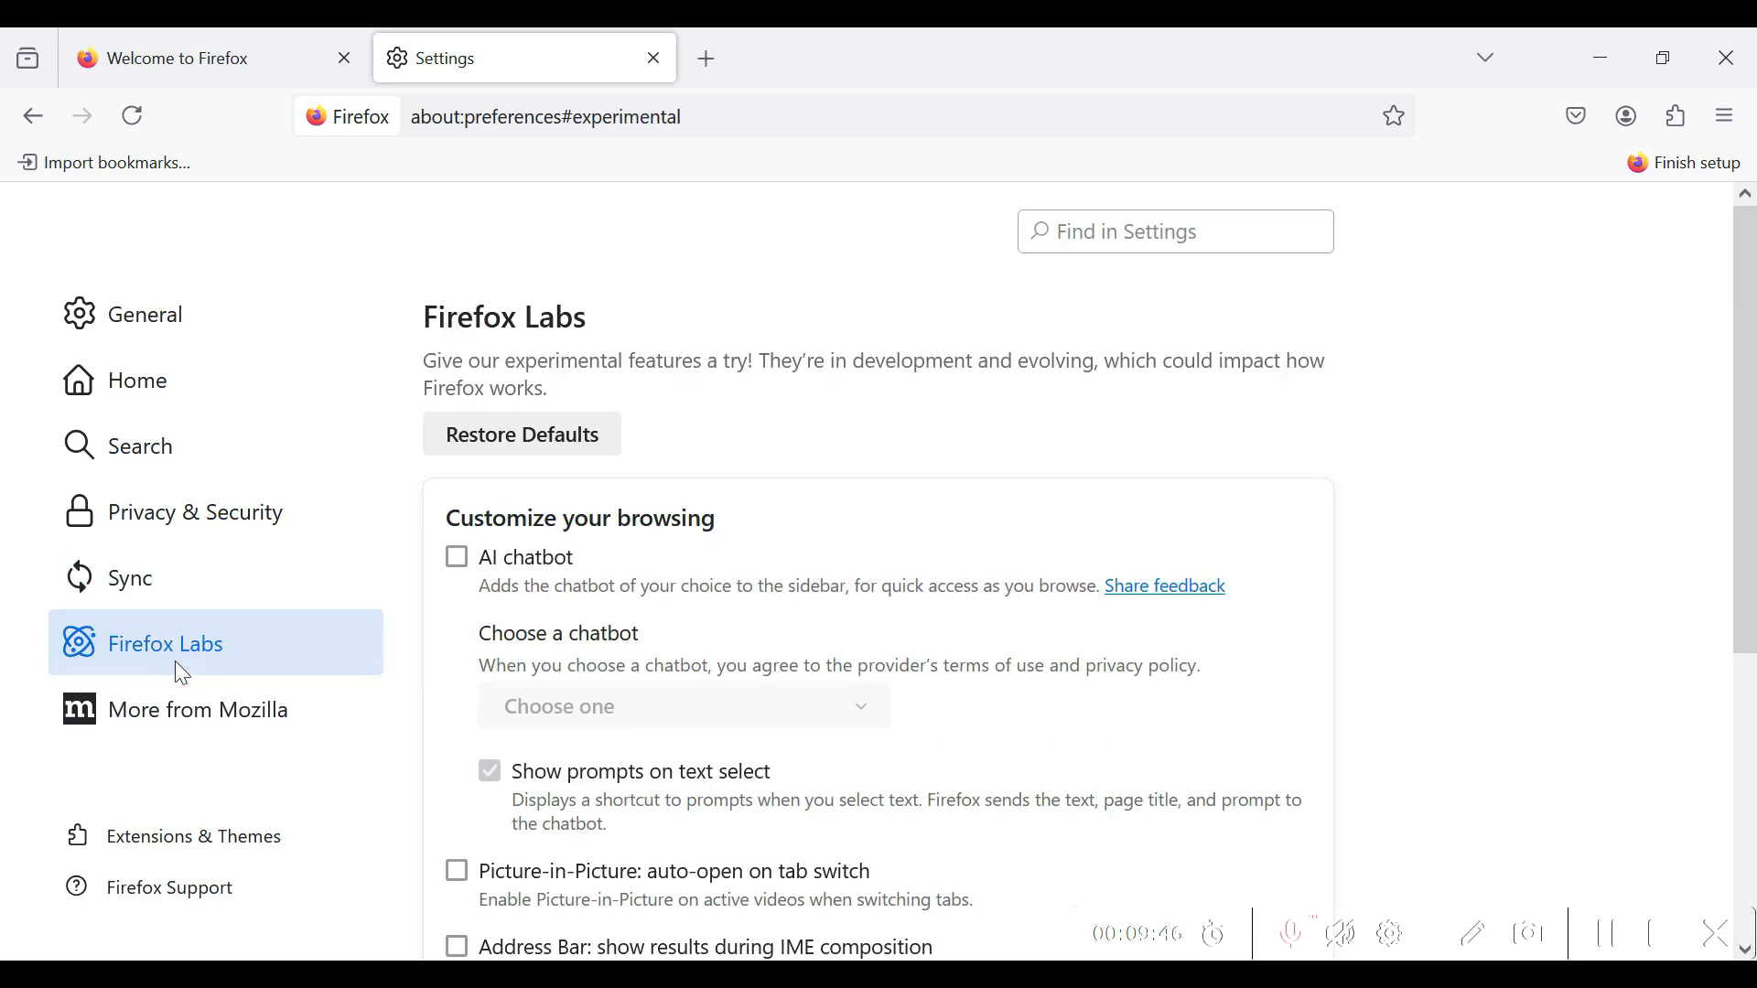
scroll(1011, 494, "down", 5)
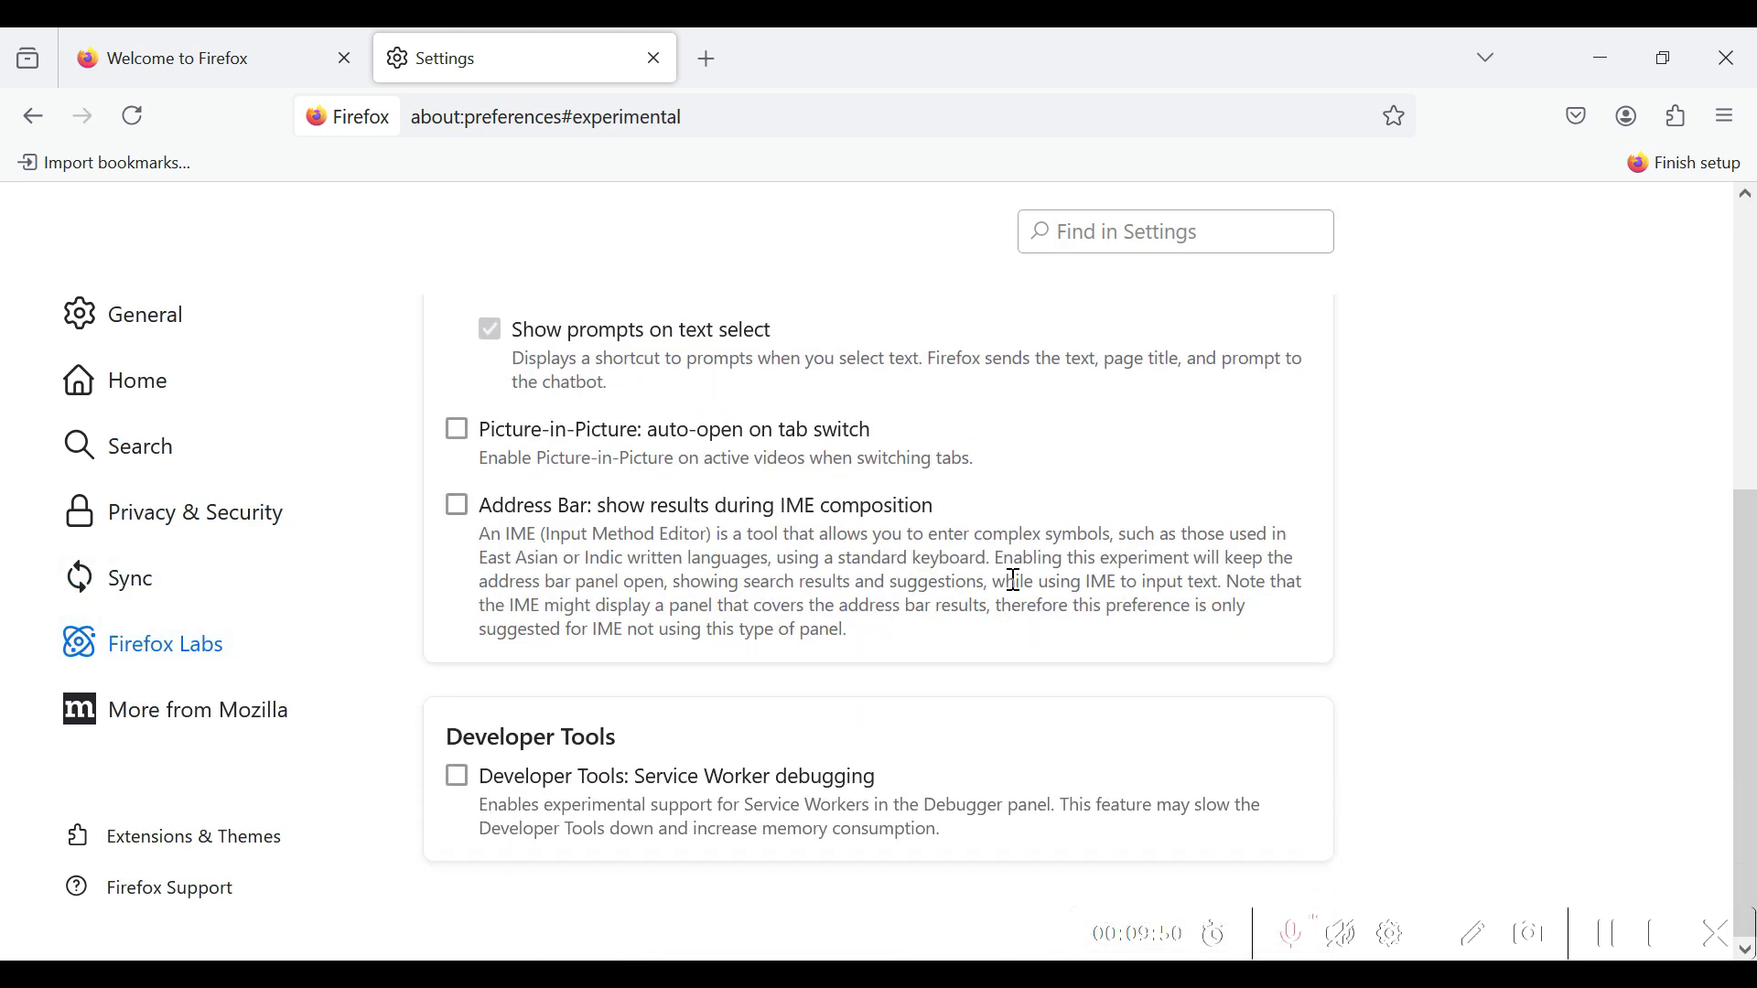
scroll(1014, 581, "up", 3)
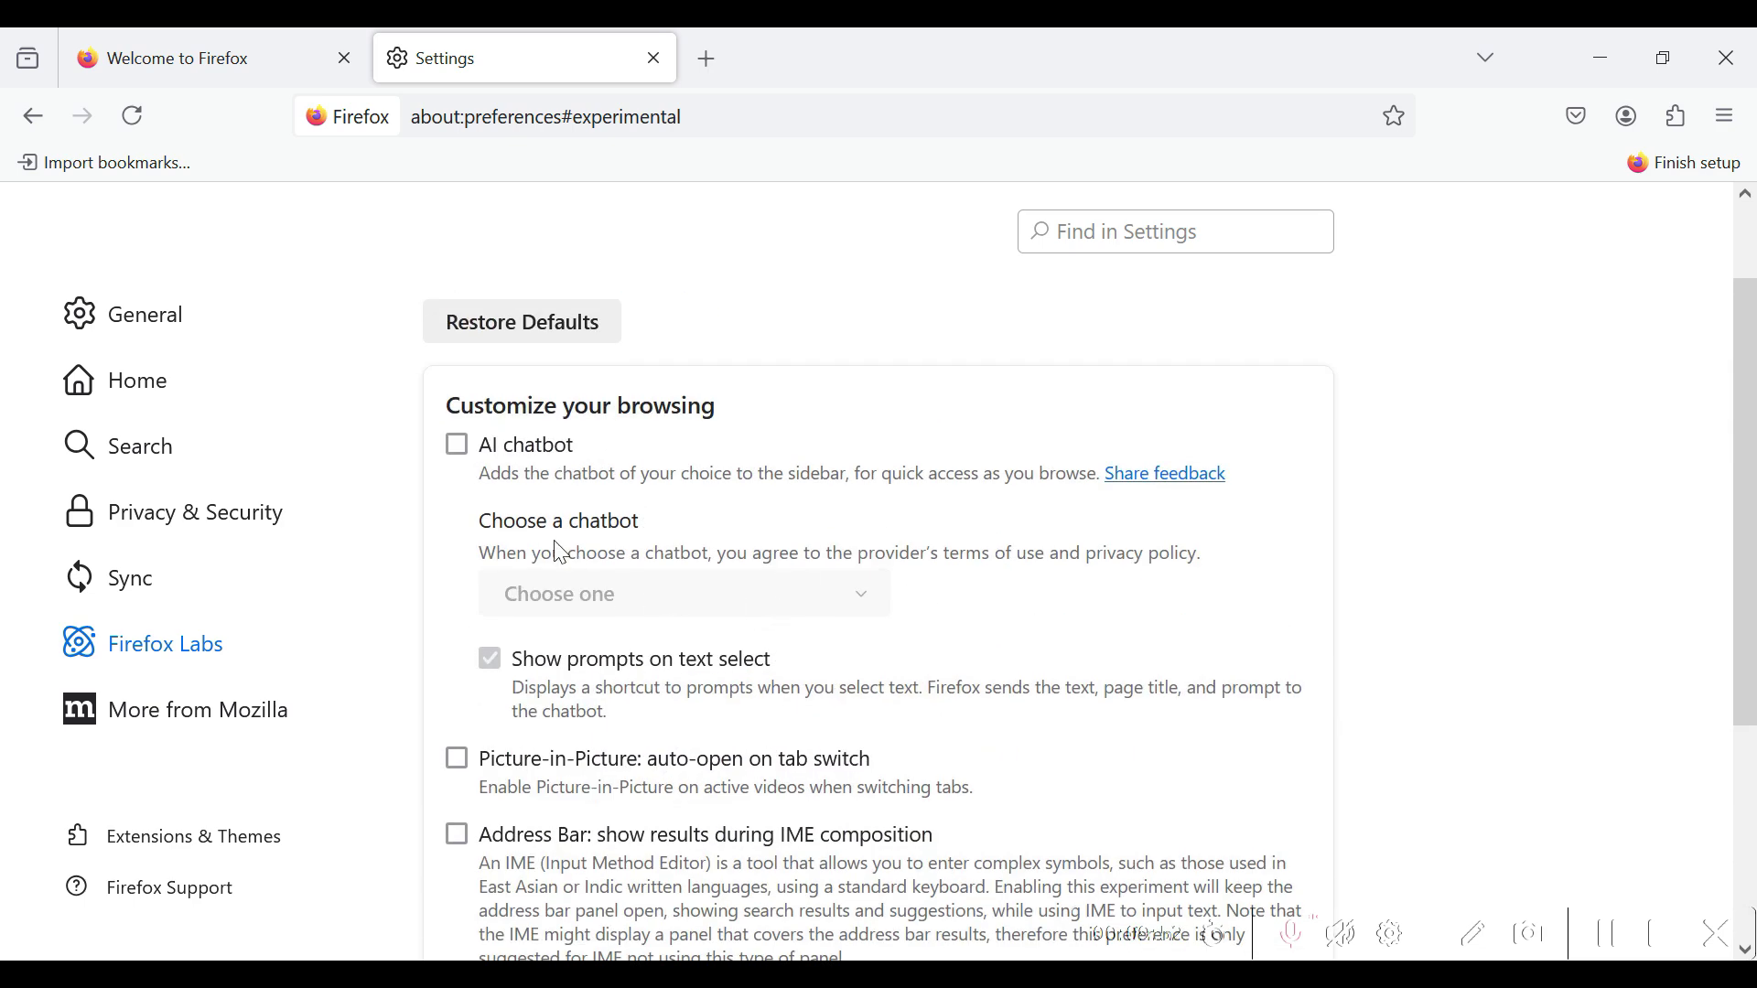
Enable the AI chatbot experiment, view the available chatbot providers without choosing one, and disable the experiment again.
left_click(457, 445)
left_click(566, 593)
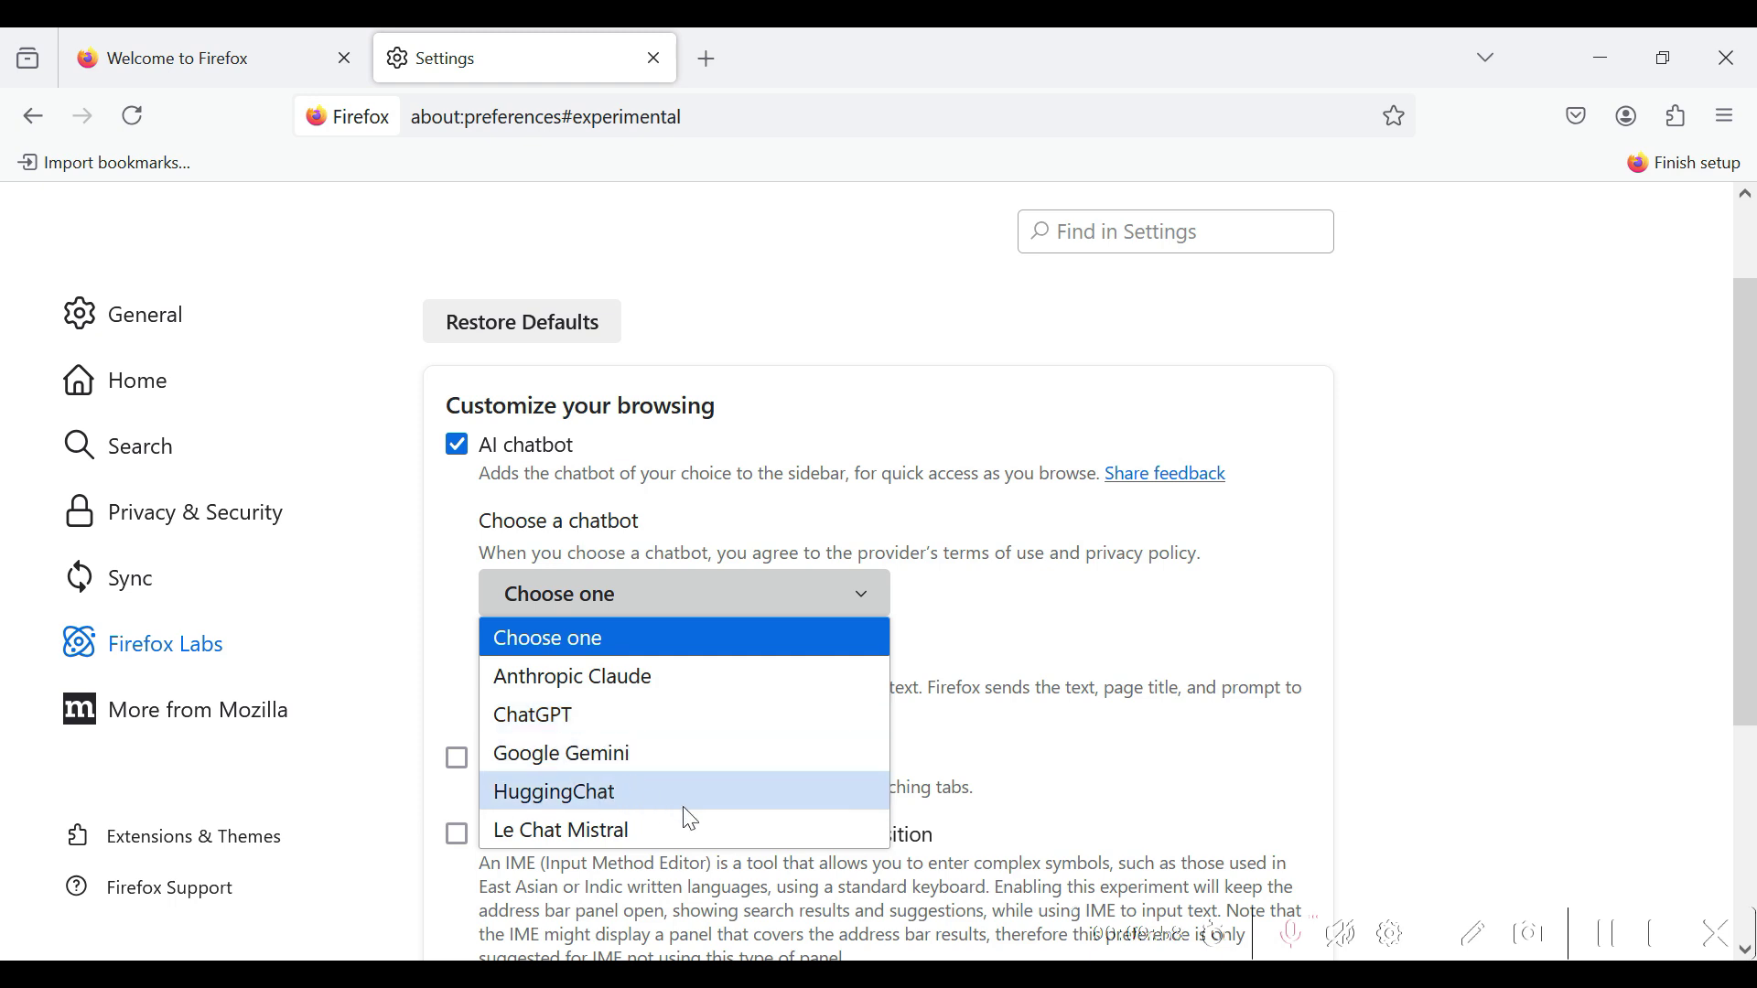
left_click(1327, 595)
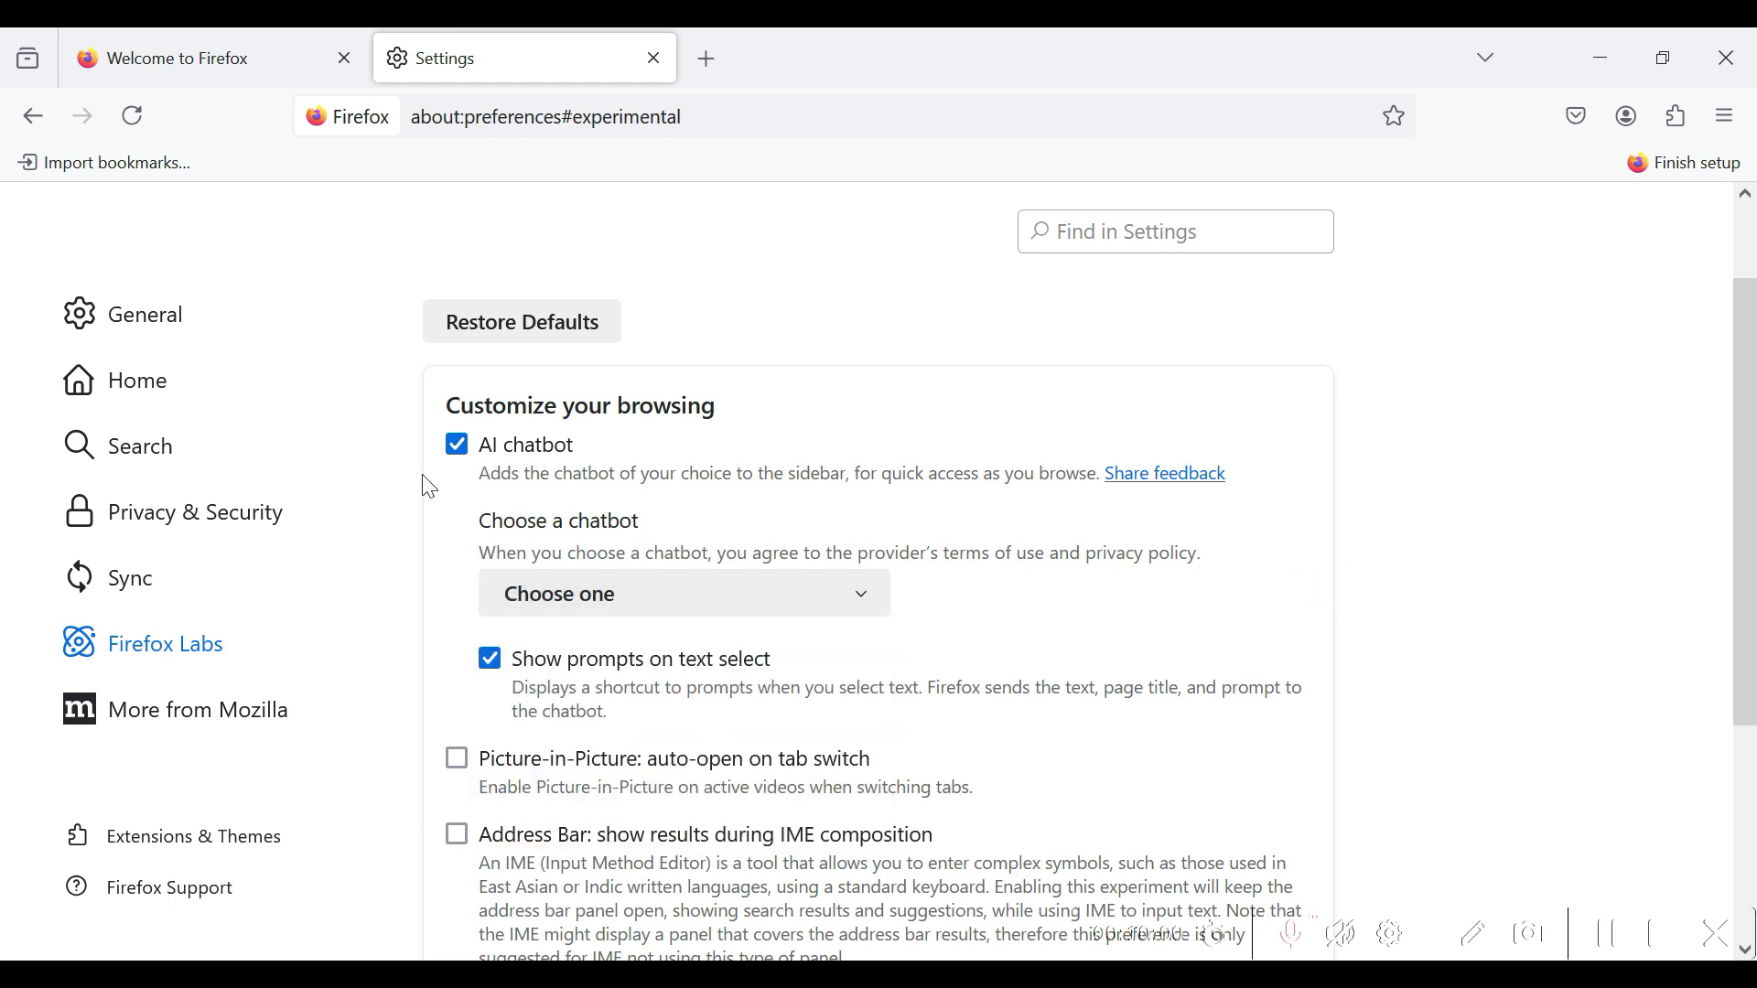
left_click(458, 450)
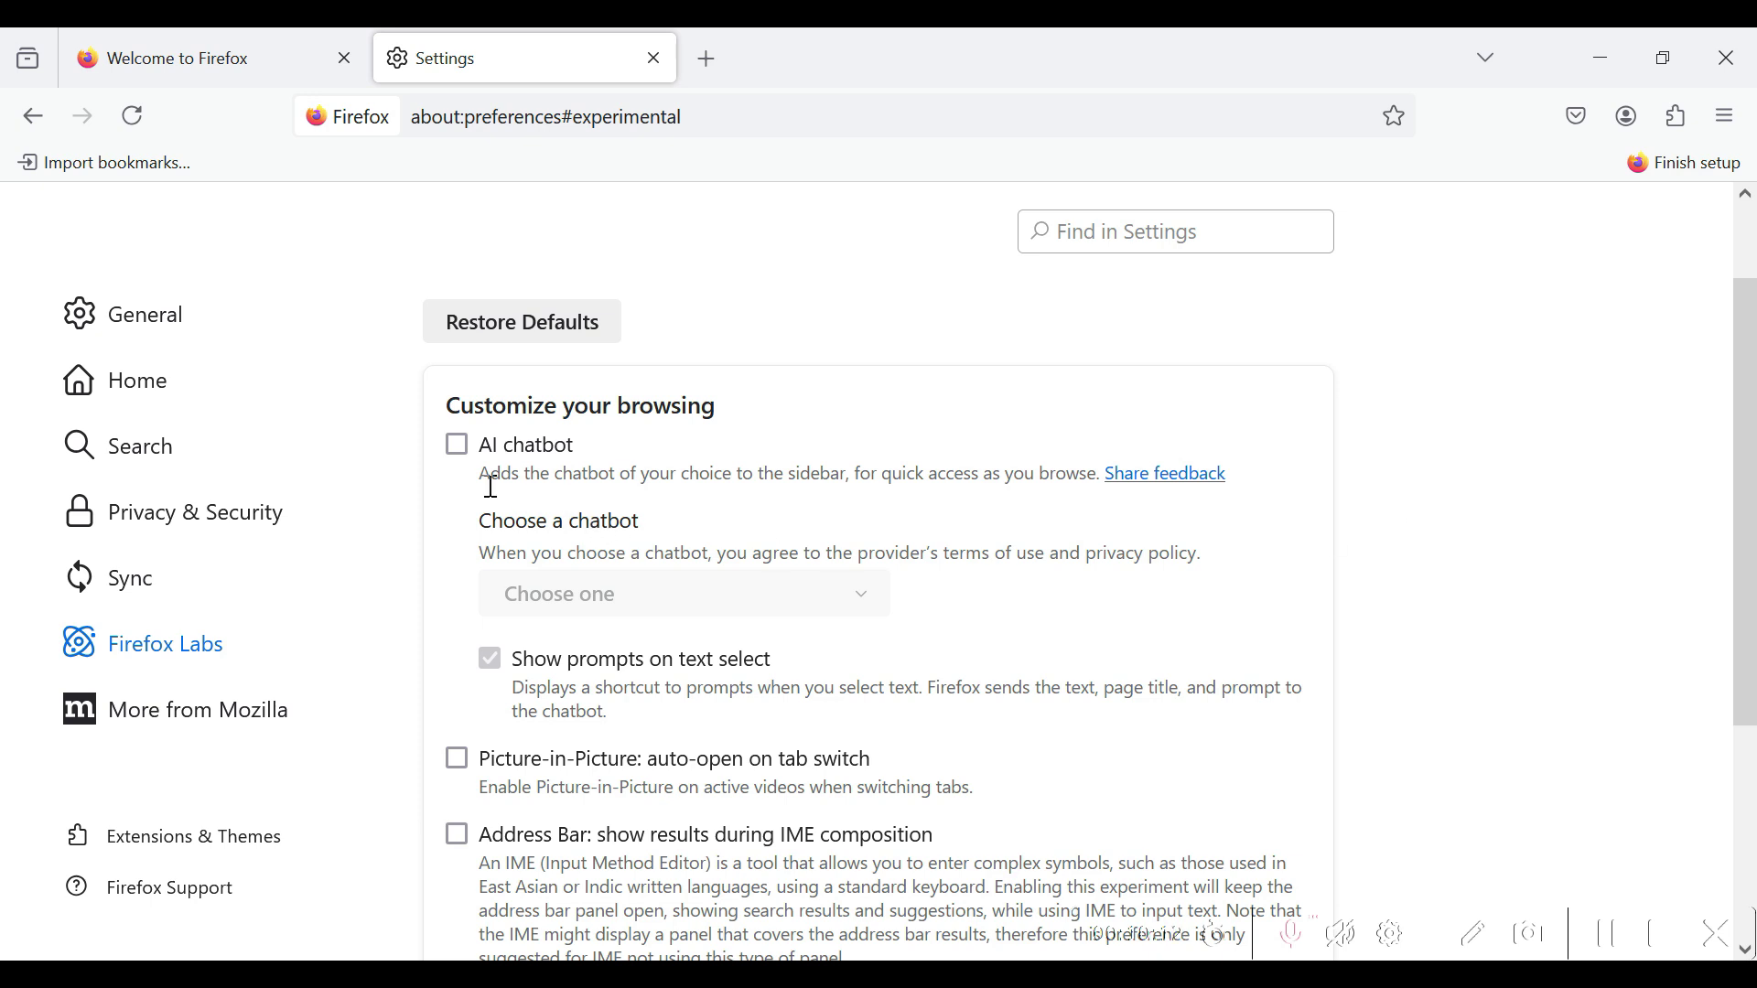
left_click_drag(438, 405, 724, 425)
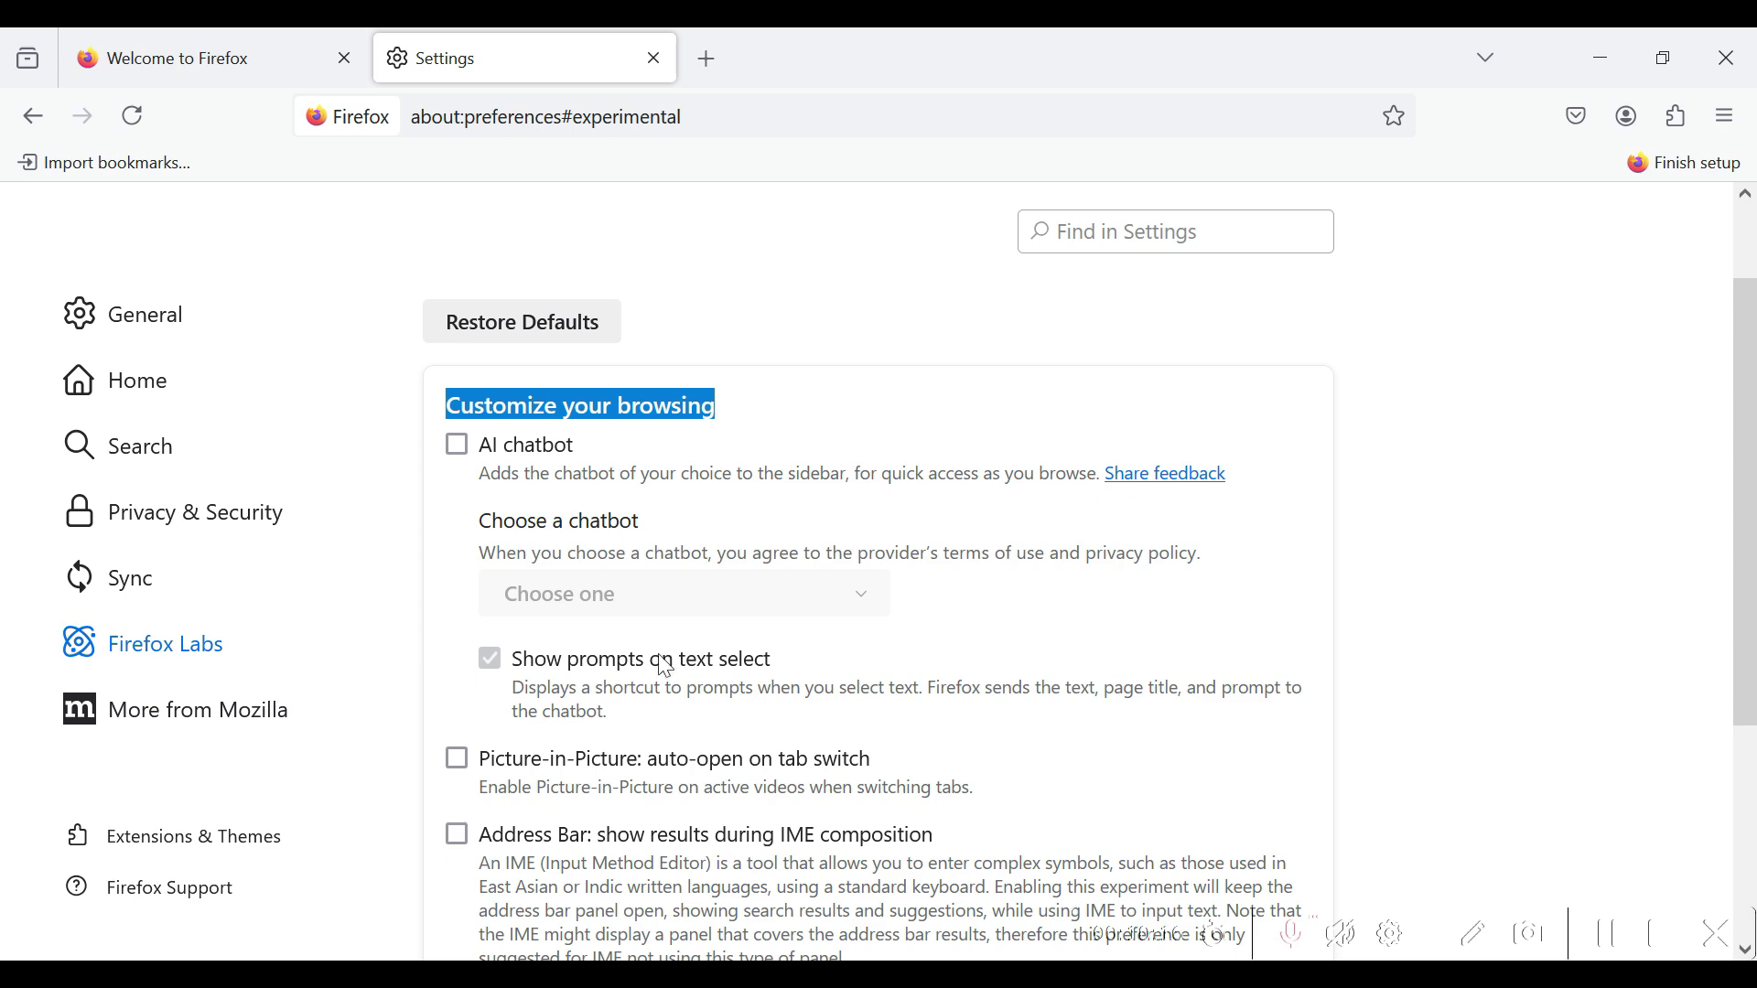
Try to enable the Service Worker debugging experiment under Developer Tools, and cancel the required browser restart.
scroll(1098, 784, "down", 3)
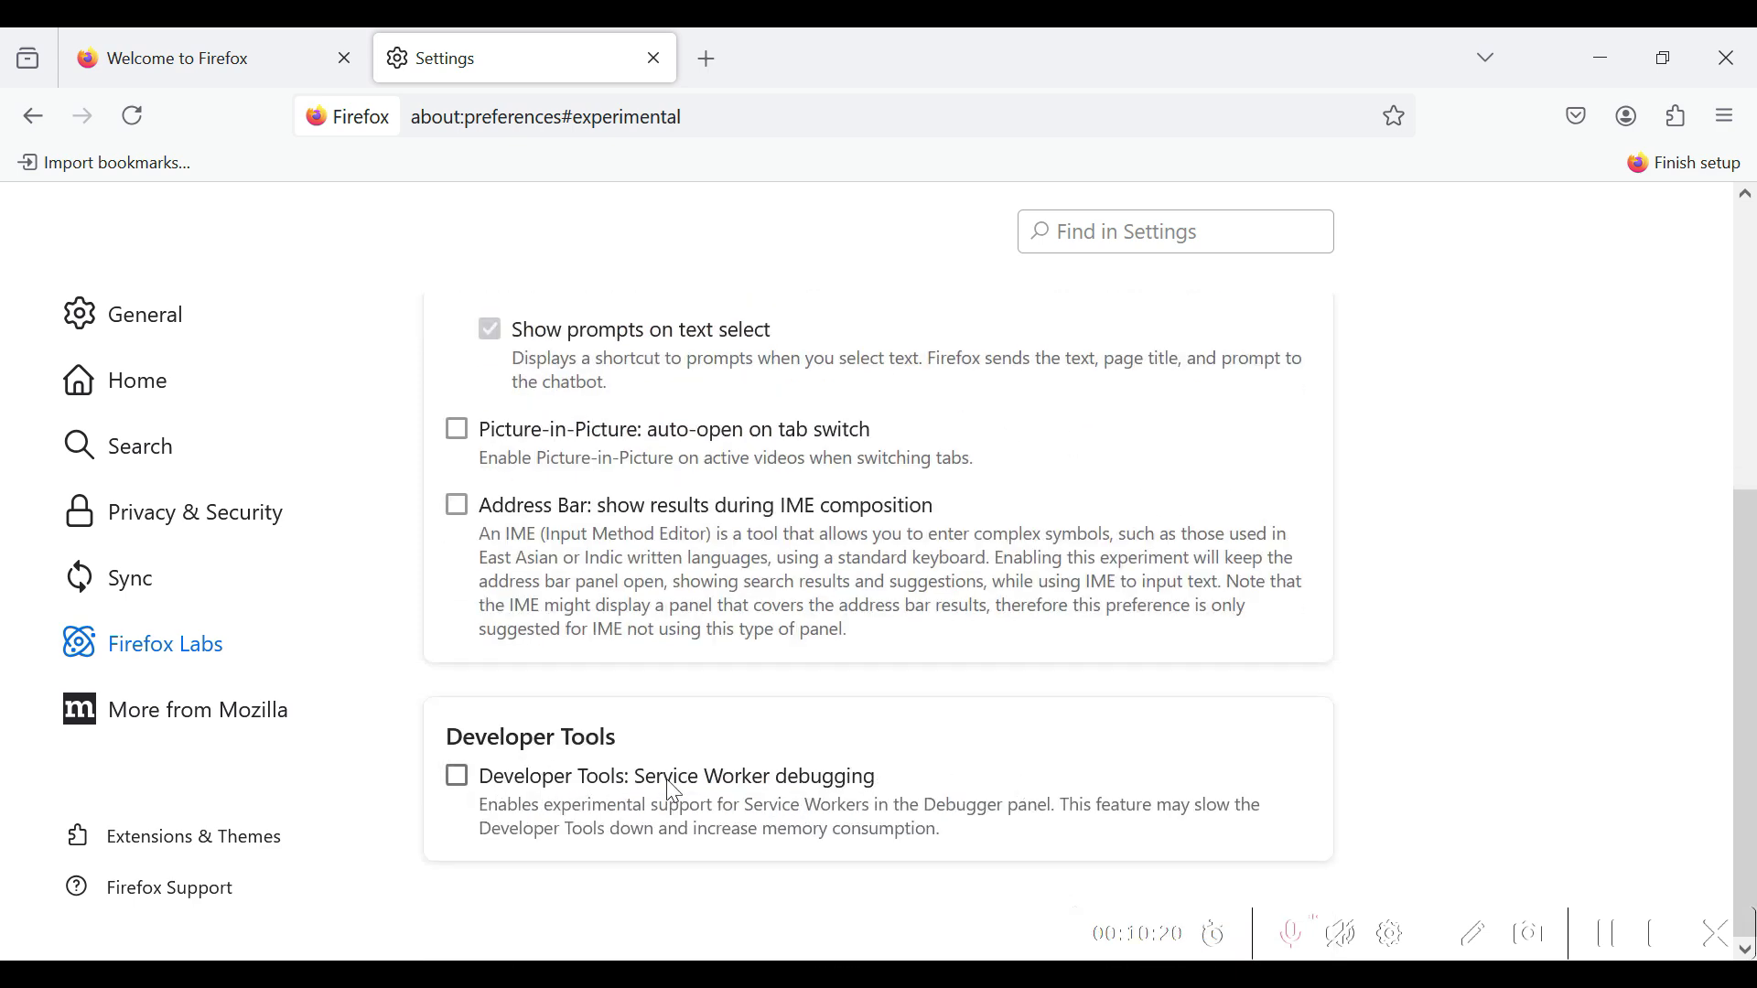
left_click_drag(574, 780, 929, 785)
left_click(776, 778)
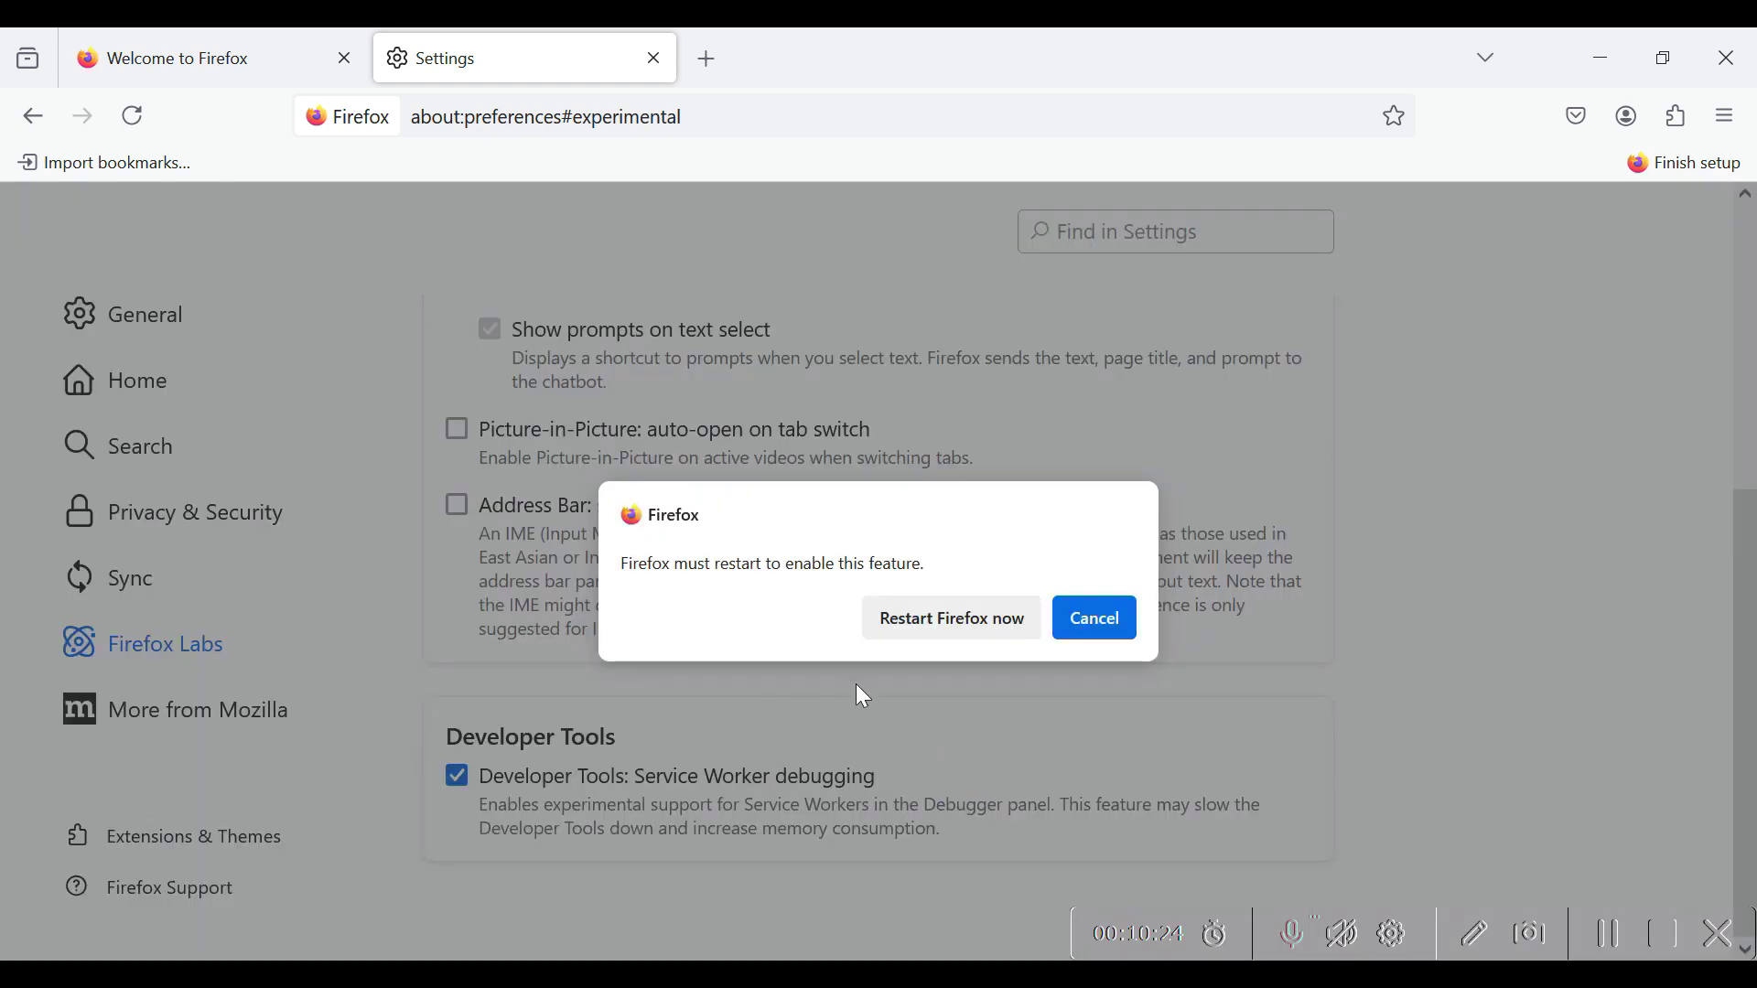
left_click(1089, 636)
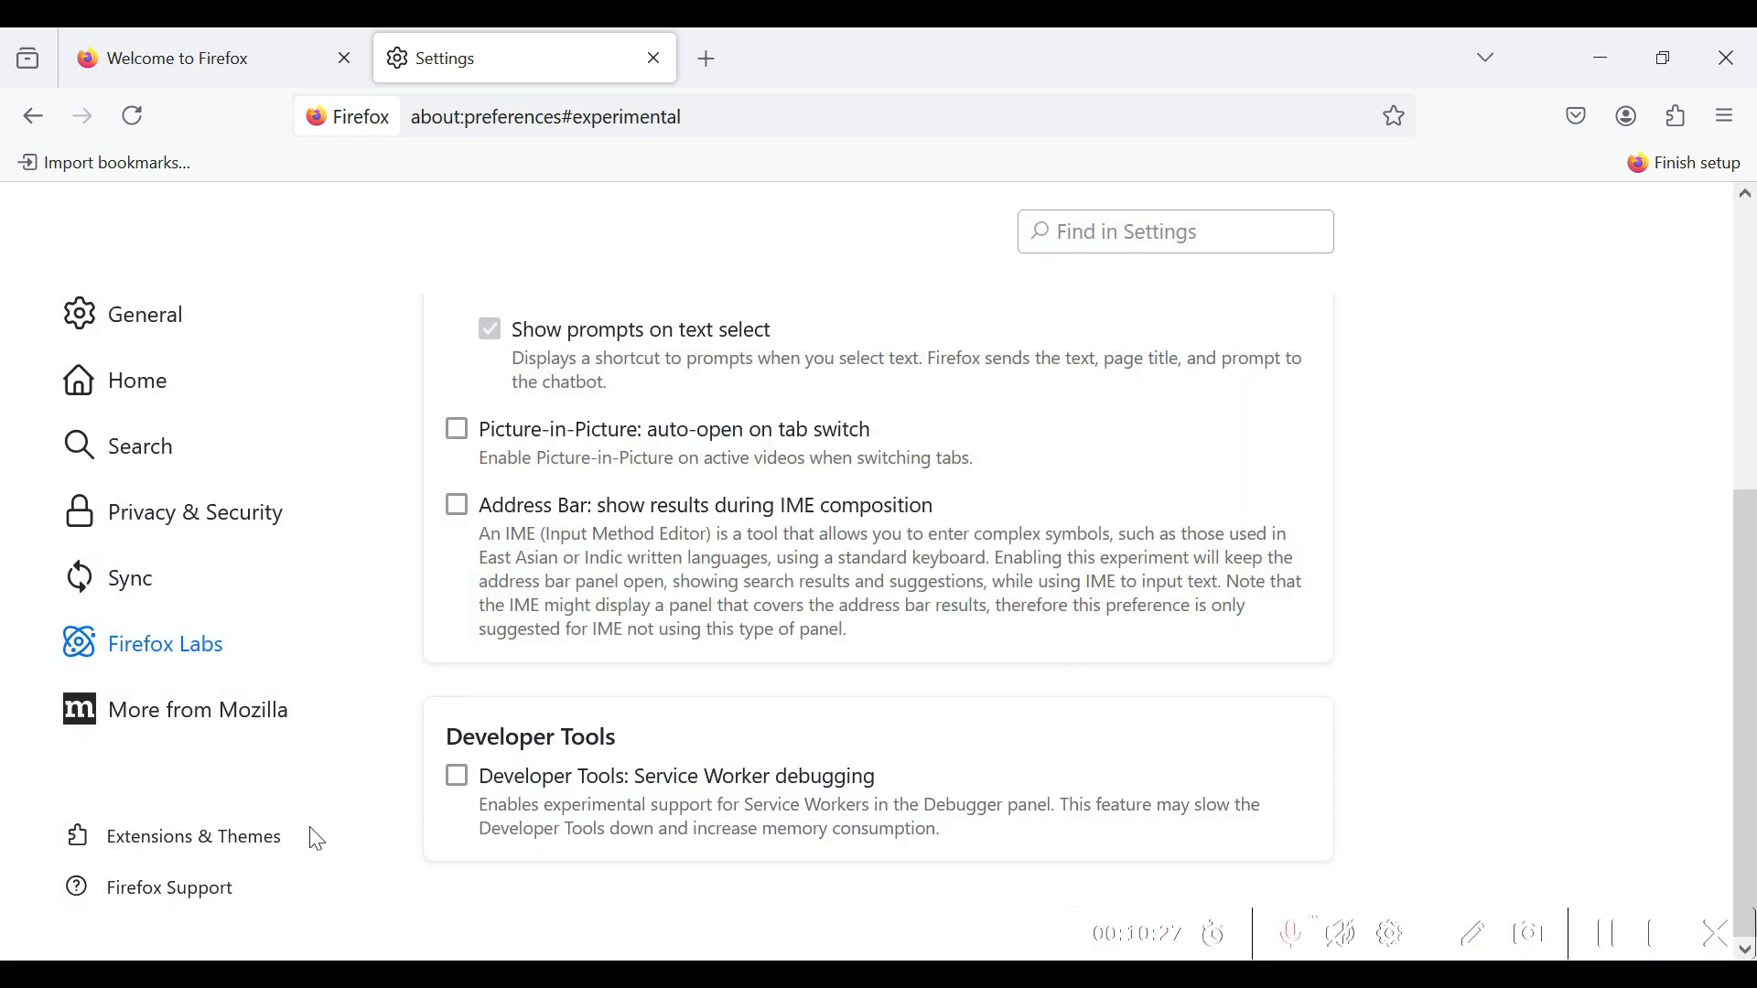
Open the More from Mozilla settings and look through the Firefox Mobile, Mozilla Monitor and Firefox Relay offerings.
left_click(221, 723)
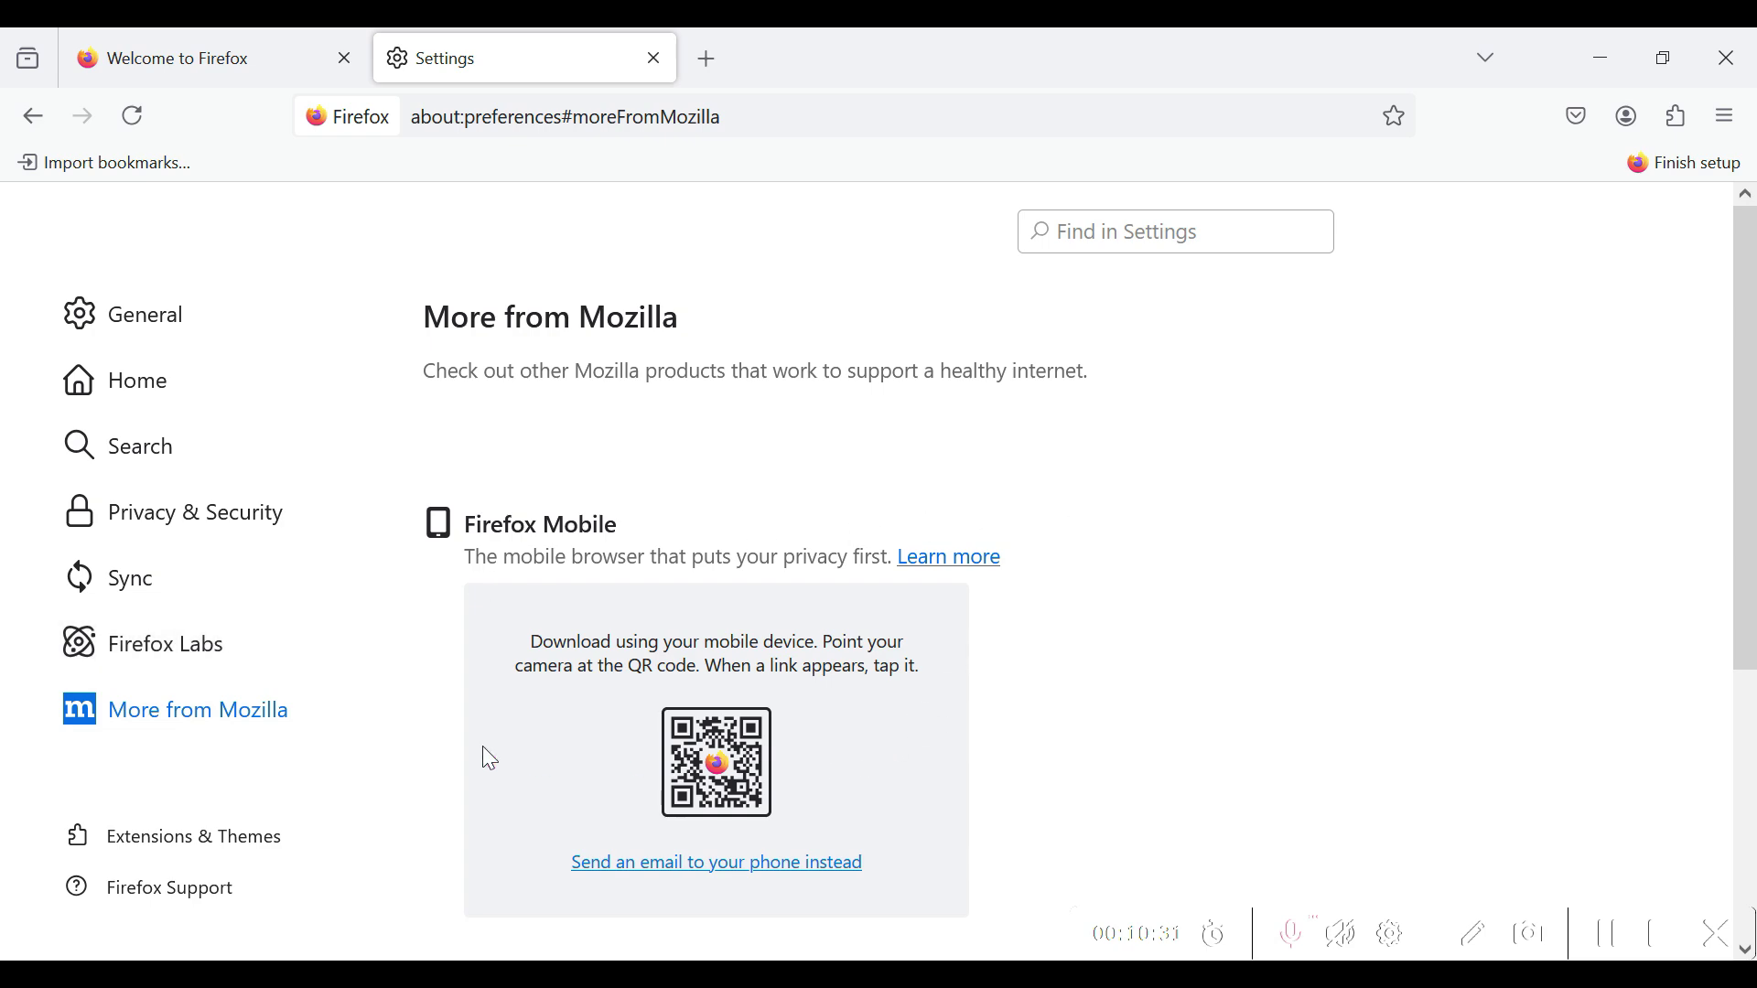
scroll(846, 702, "down", 4)
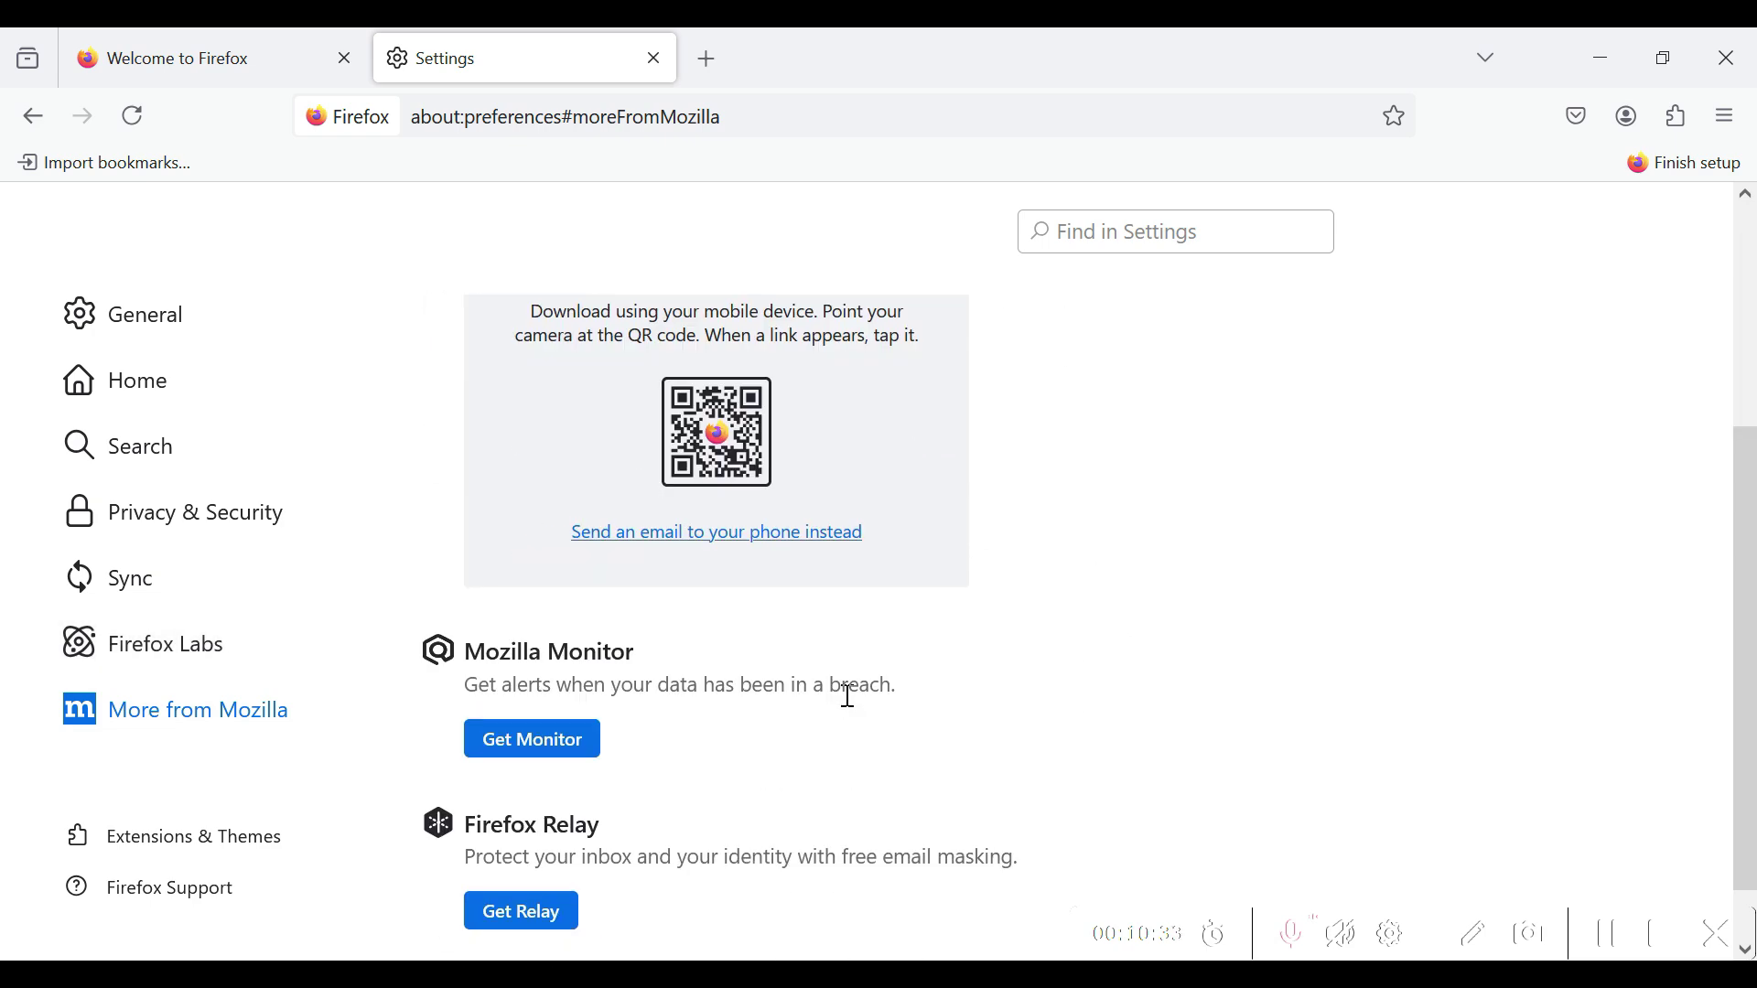
scroll(828, 761, "up", 4)
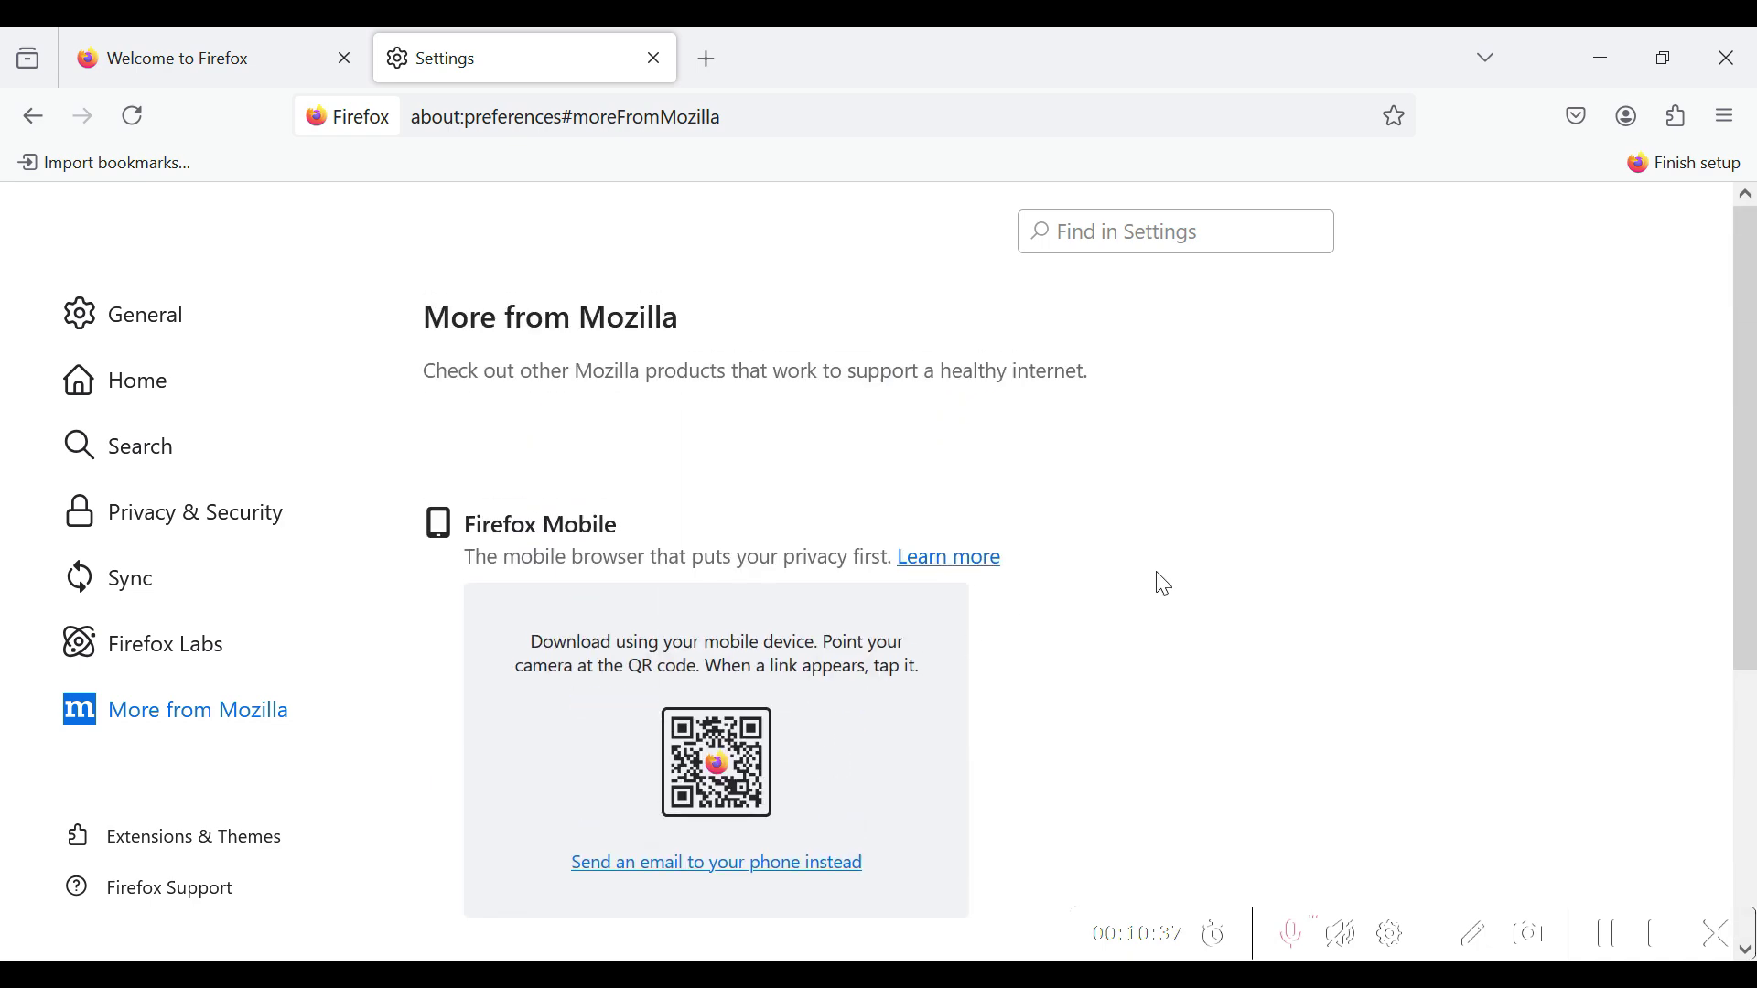
scroll(1098, 599, "down", 4)
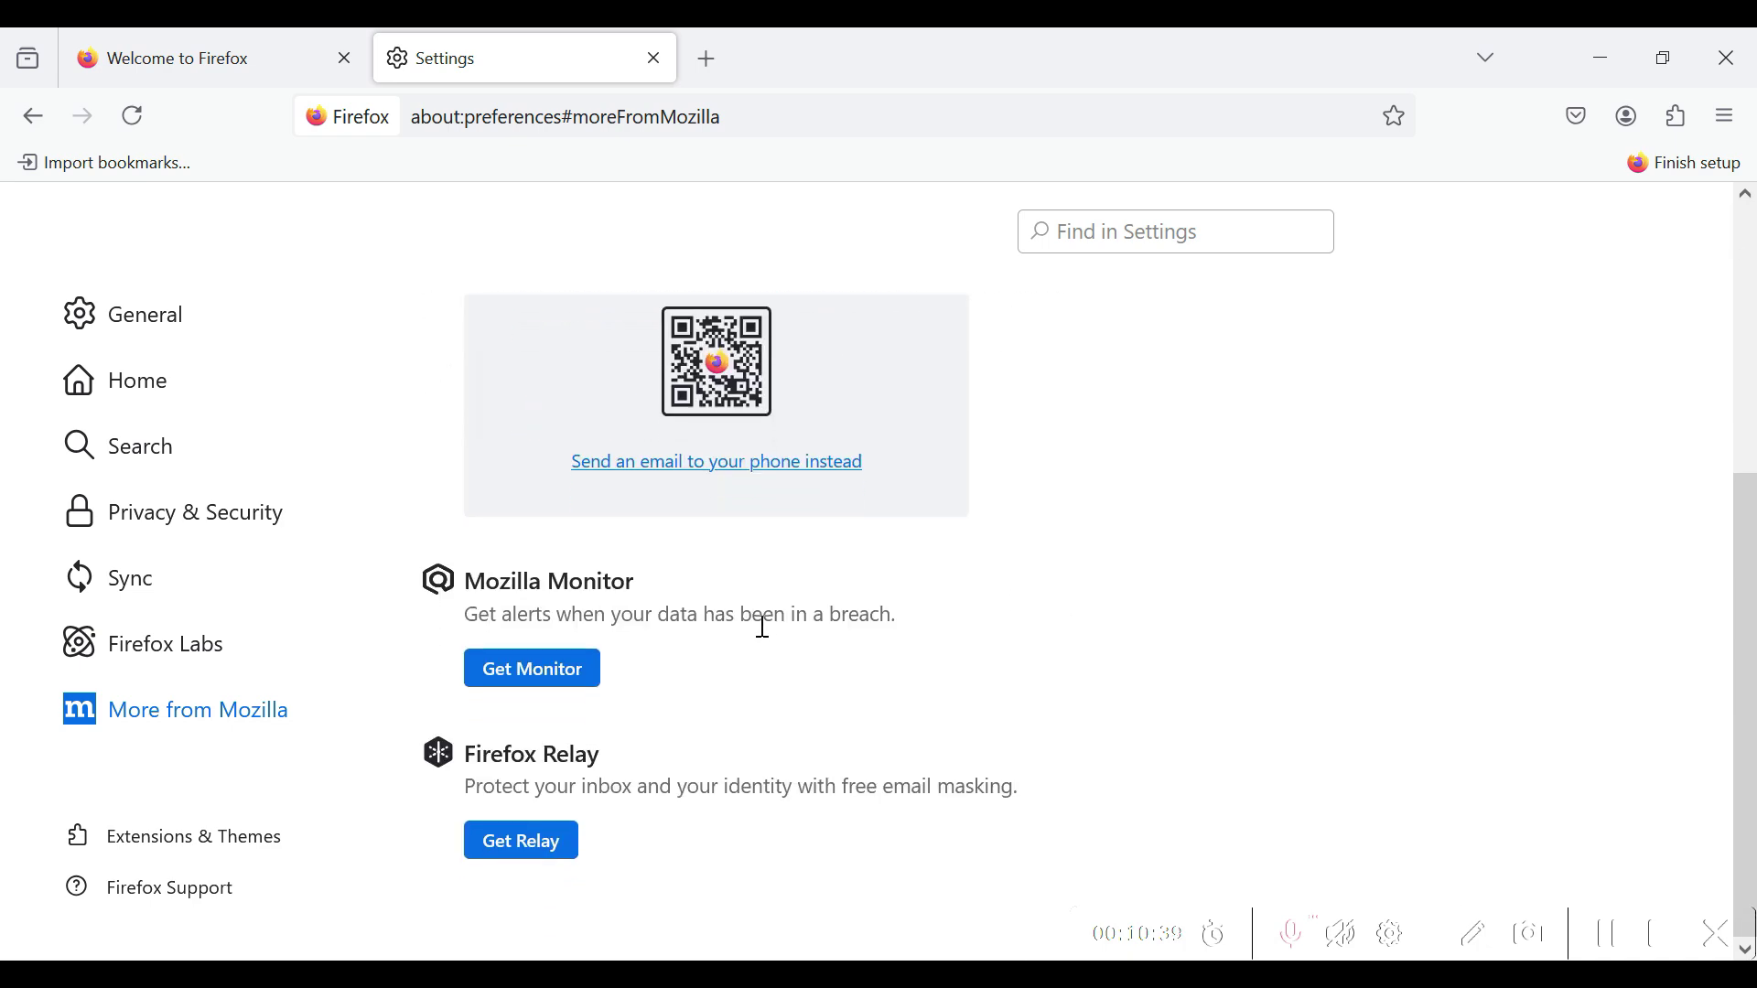
left_click_drag(477, 578, 847, 612)
left_click(875, 686)
left_click_drag(508, 752, 898, 784)
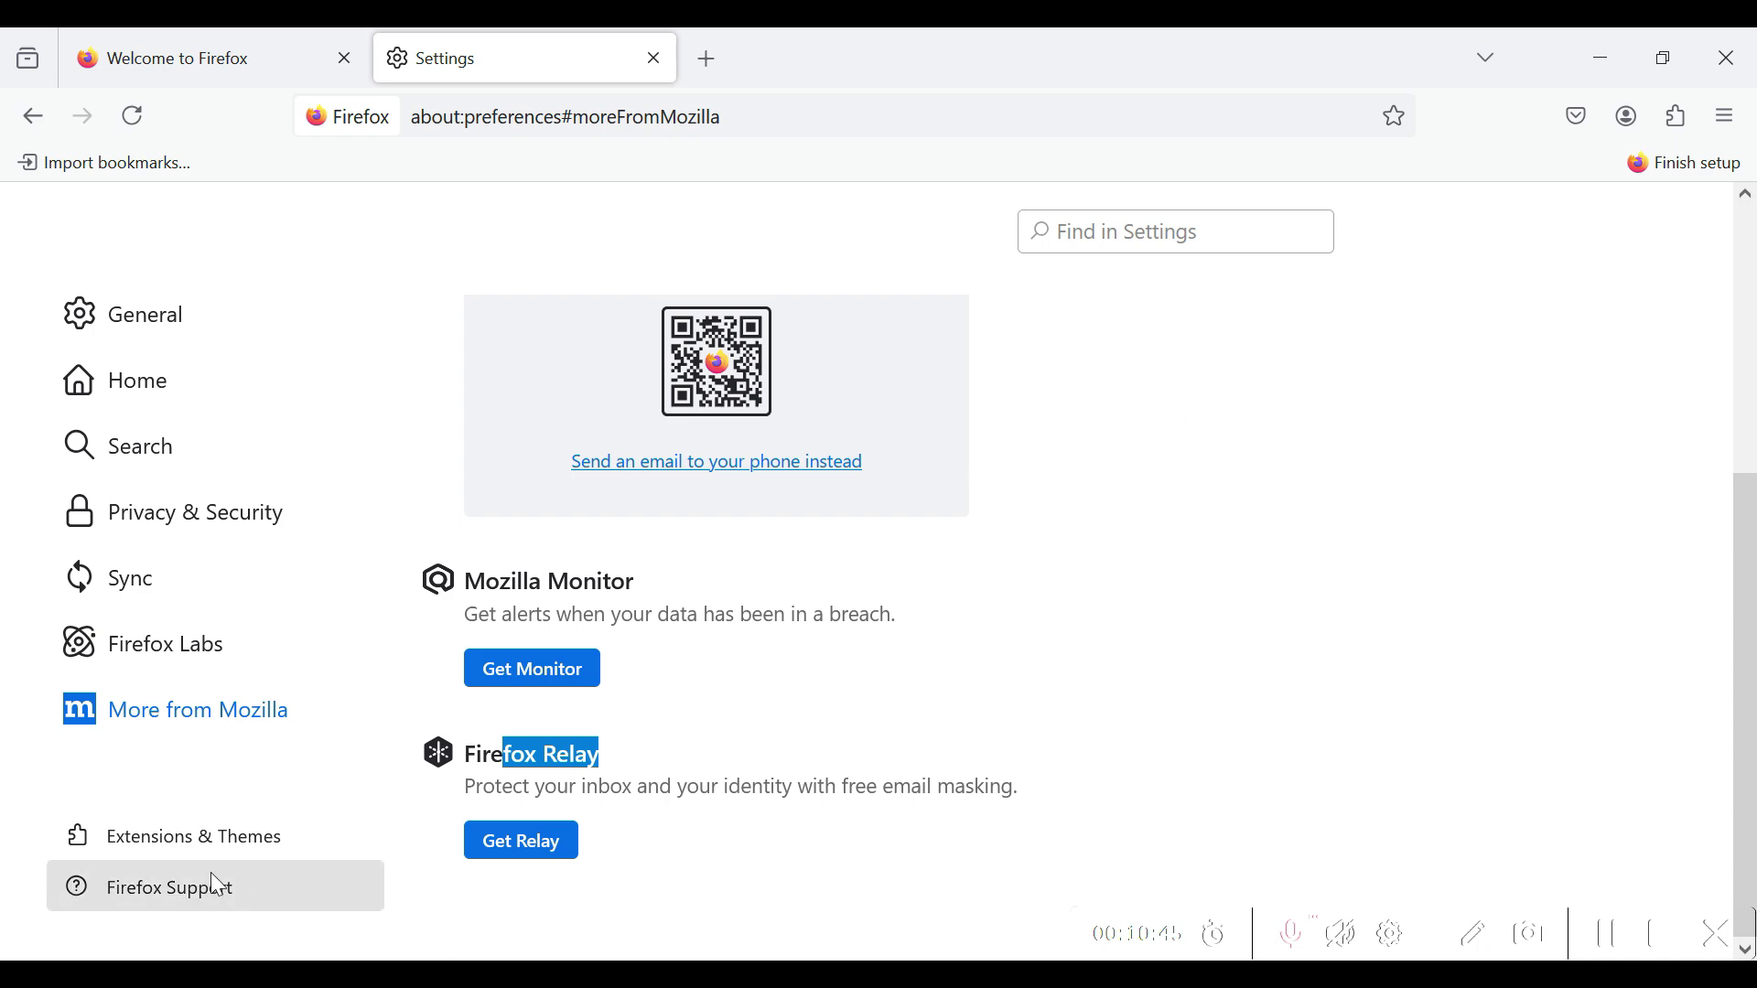
Open the Firefox Support article on options, preferences and settings, skim it to the end, and return to the Settings page.
left_click(176, 884)
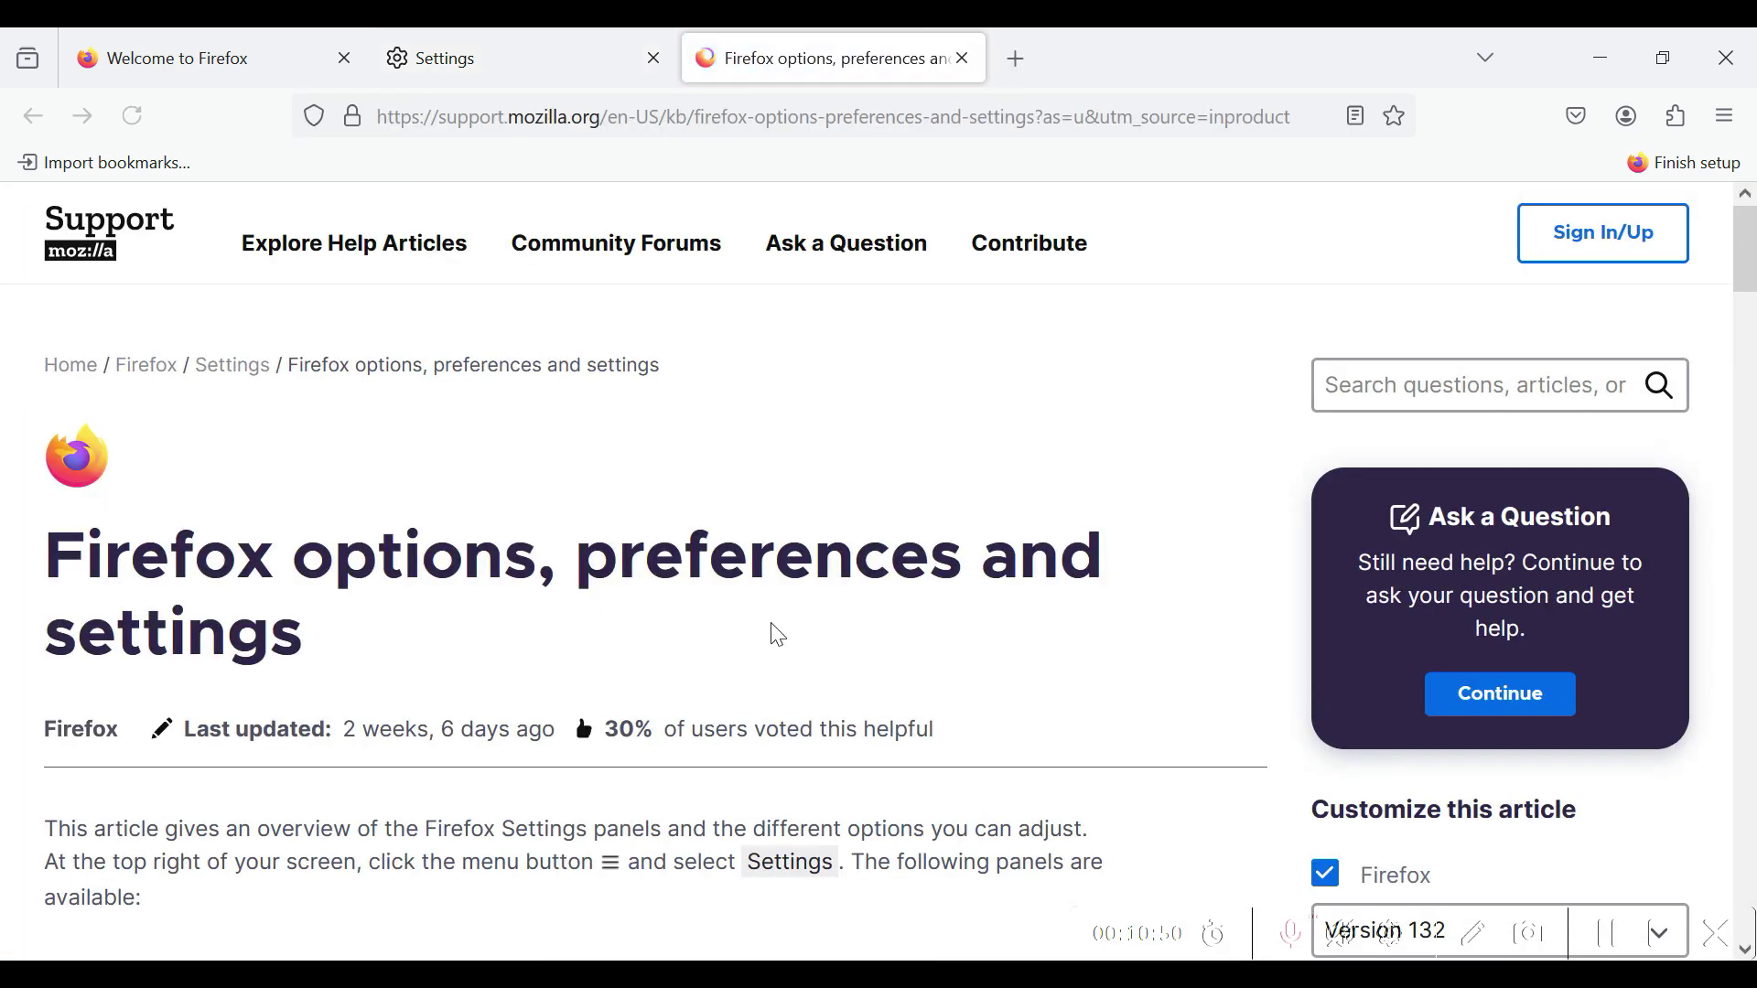
scroll(601, 625, "down", 3)
scroll(601, 625, "down", 8)
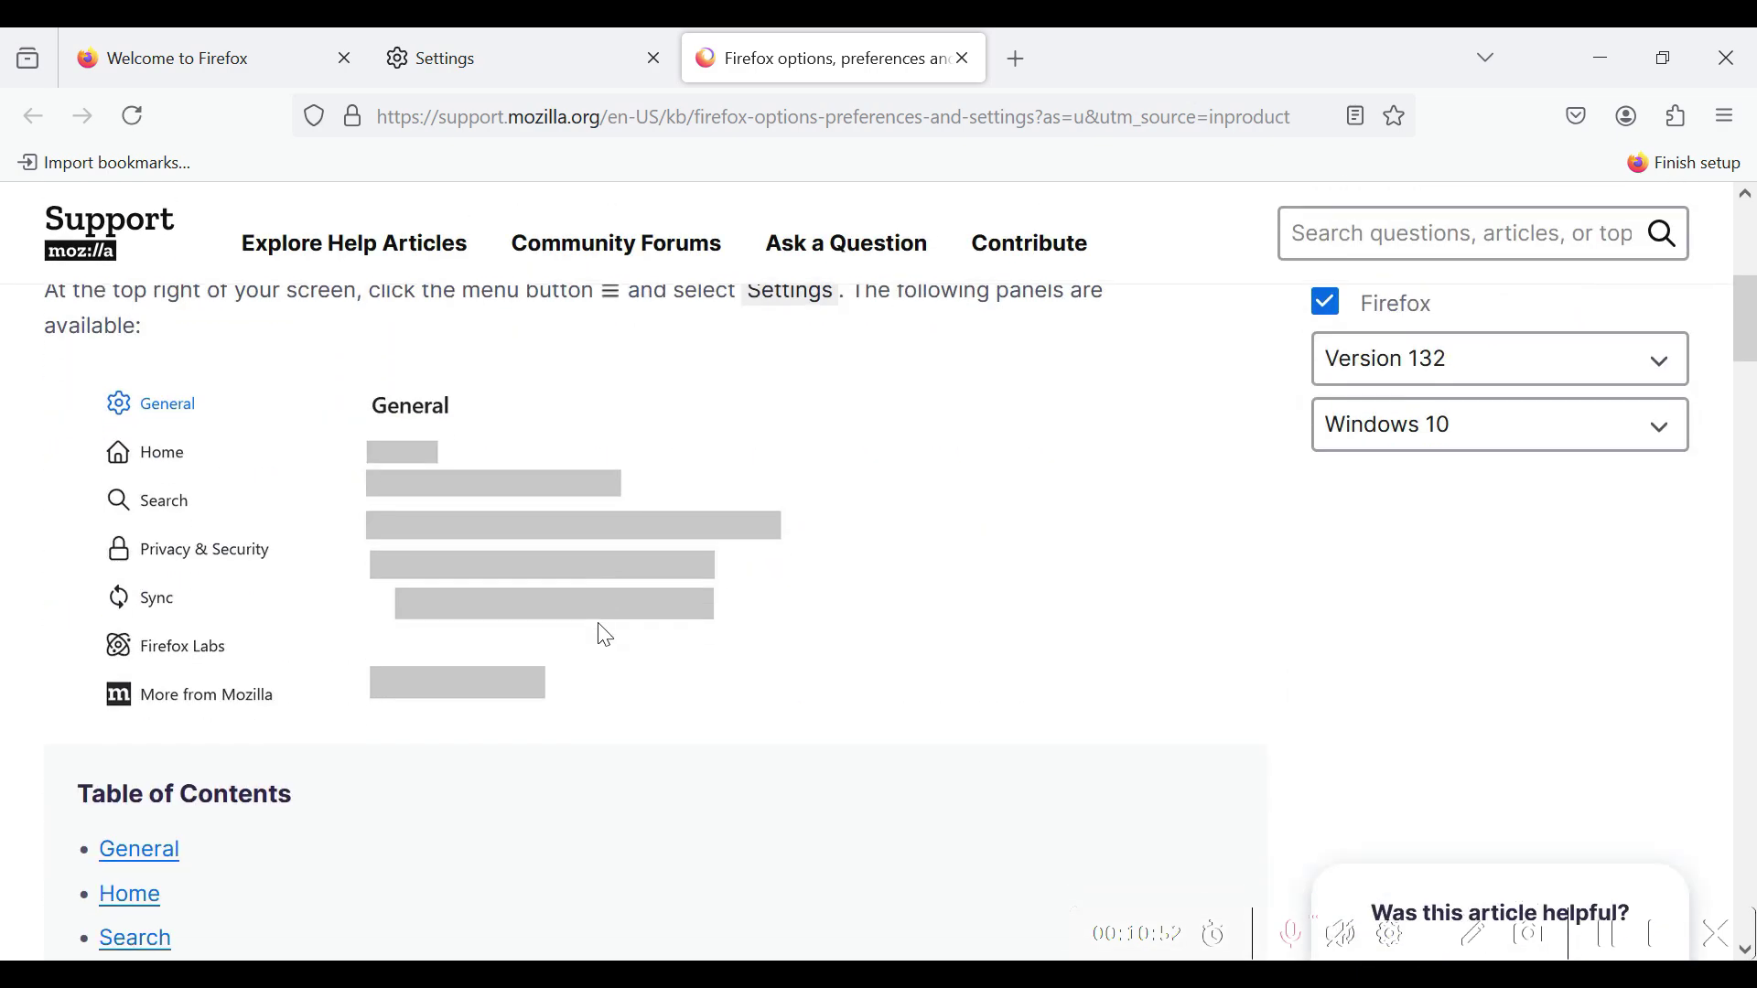
scroll(605, 636, "down", 15)
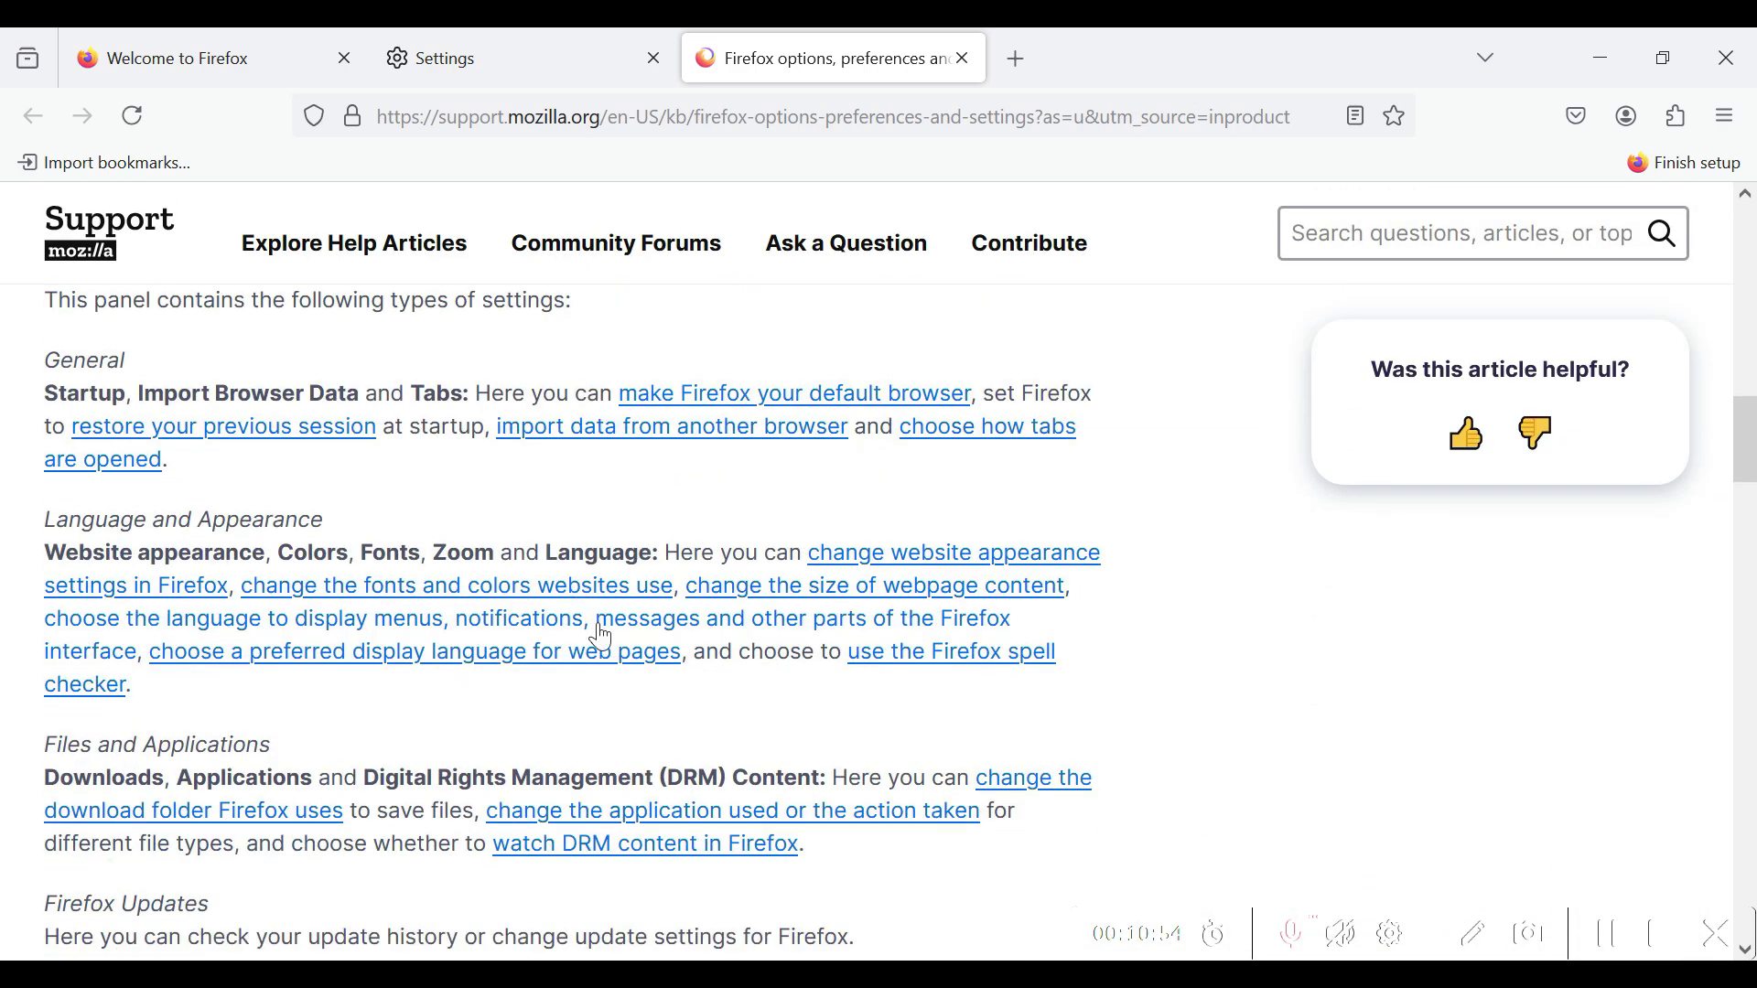
scroll(604, 630, "down", 6)
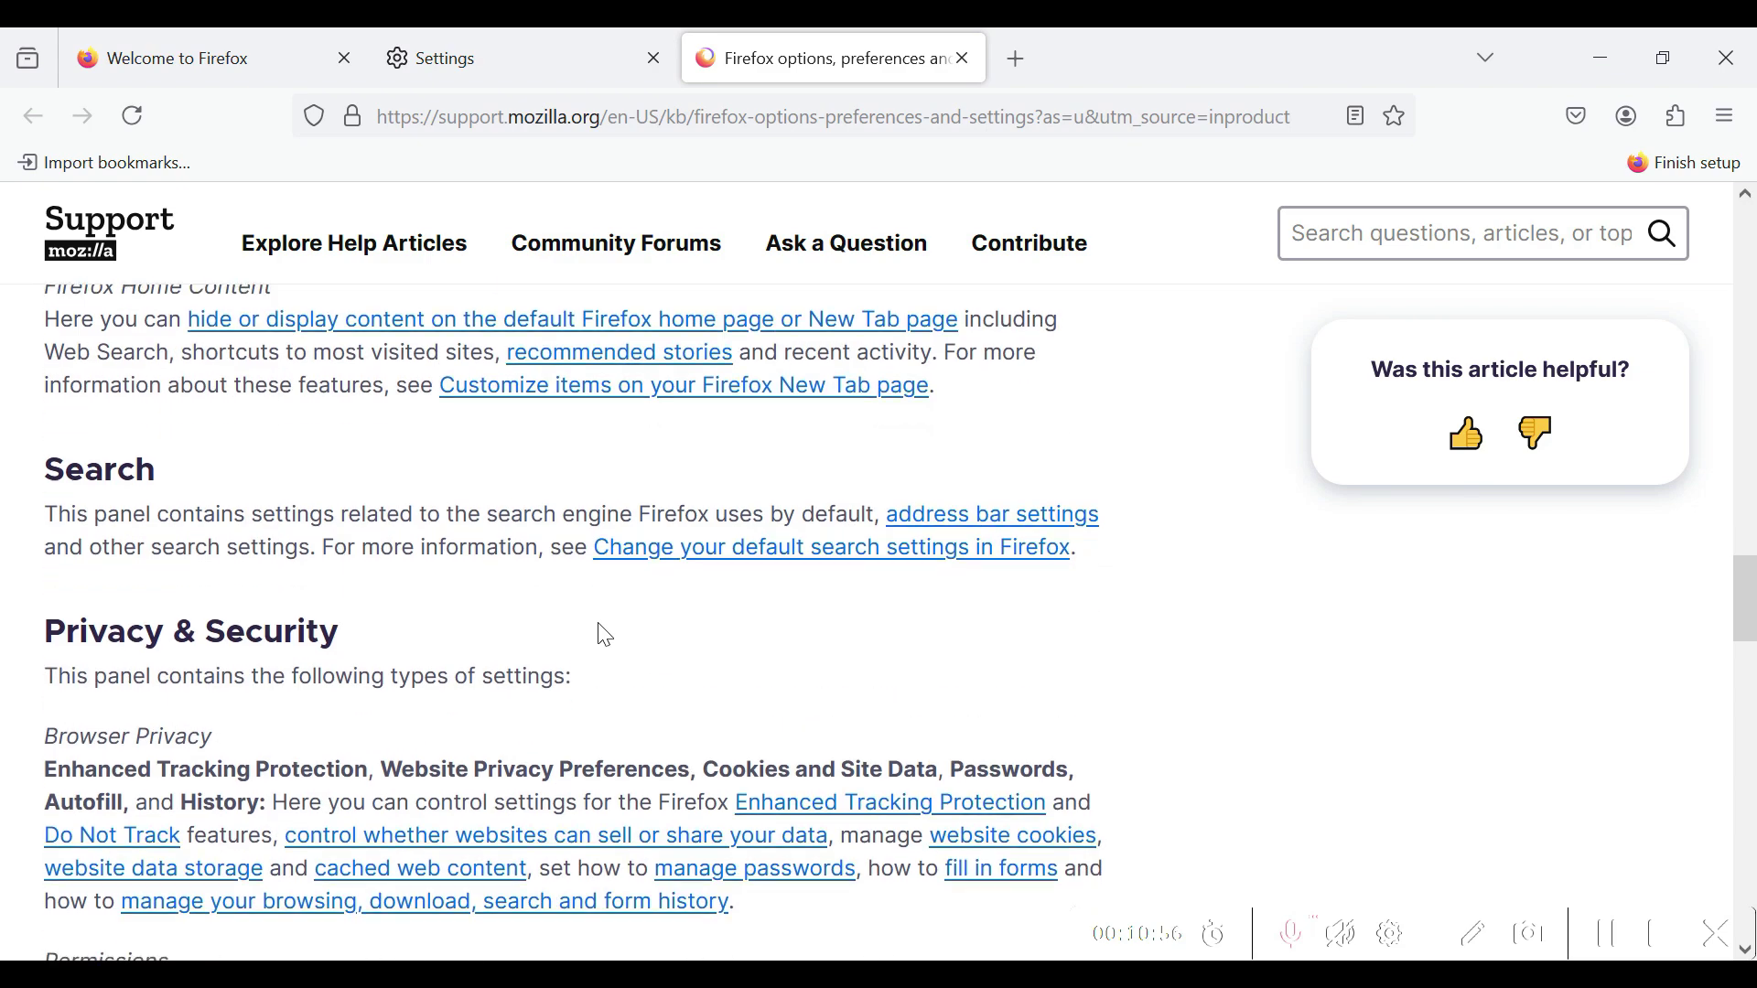
scroll(606, 636, "down", 10)
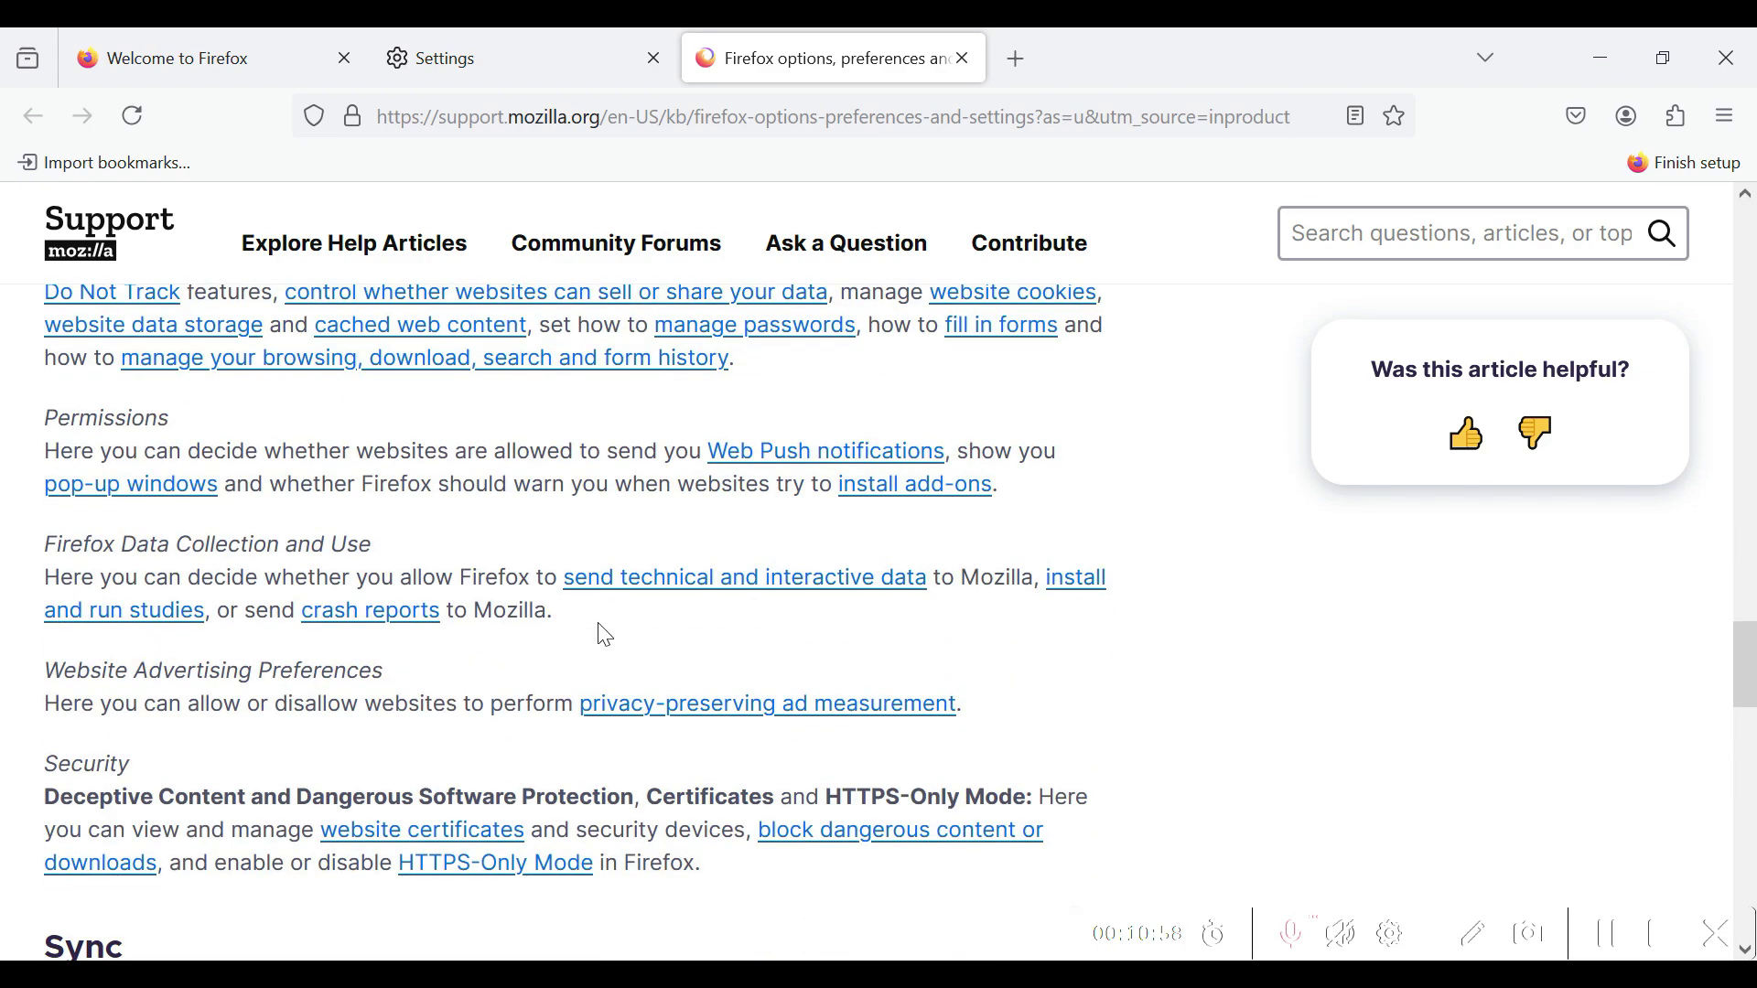
scroll(606, 636, "down", 8)
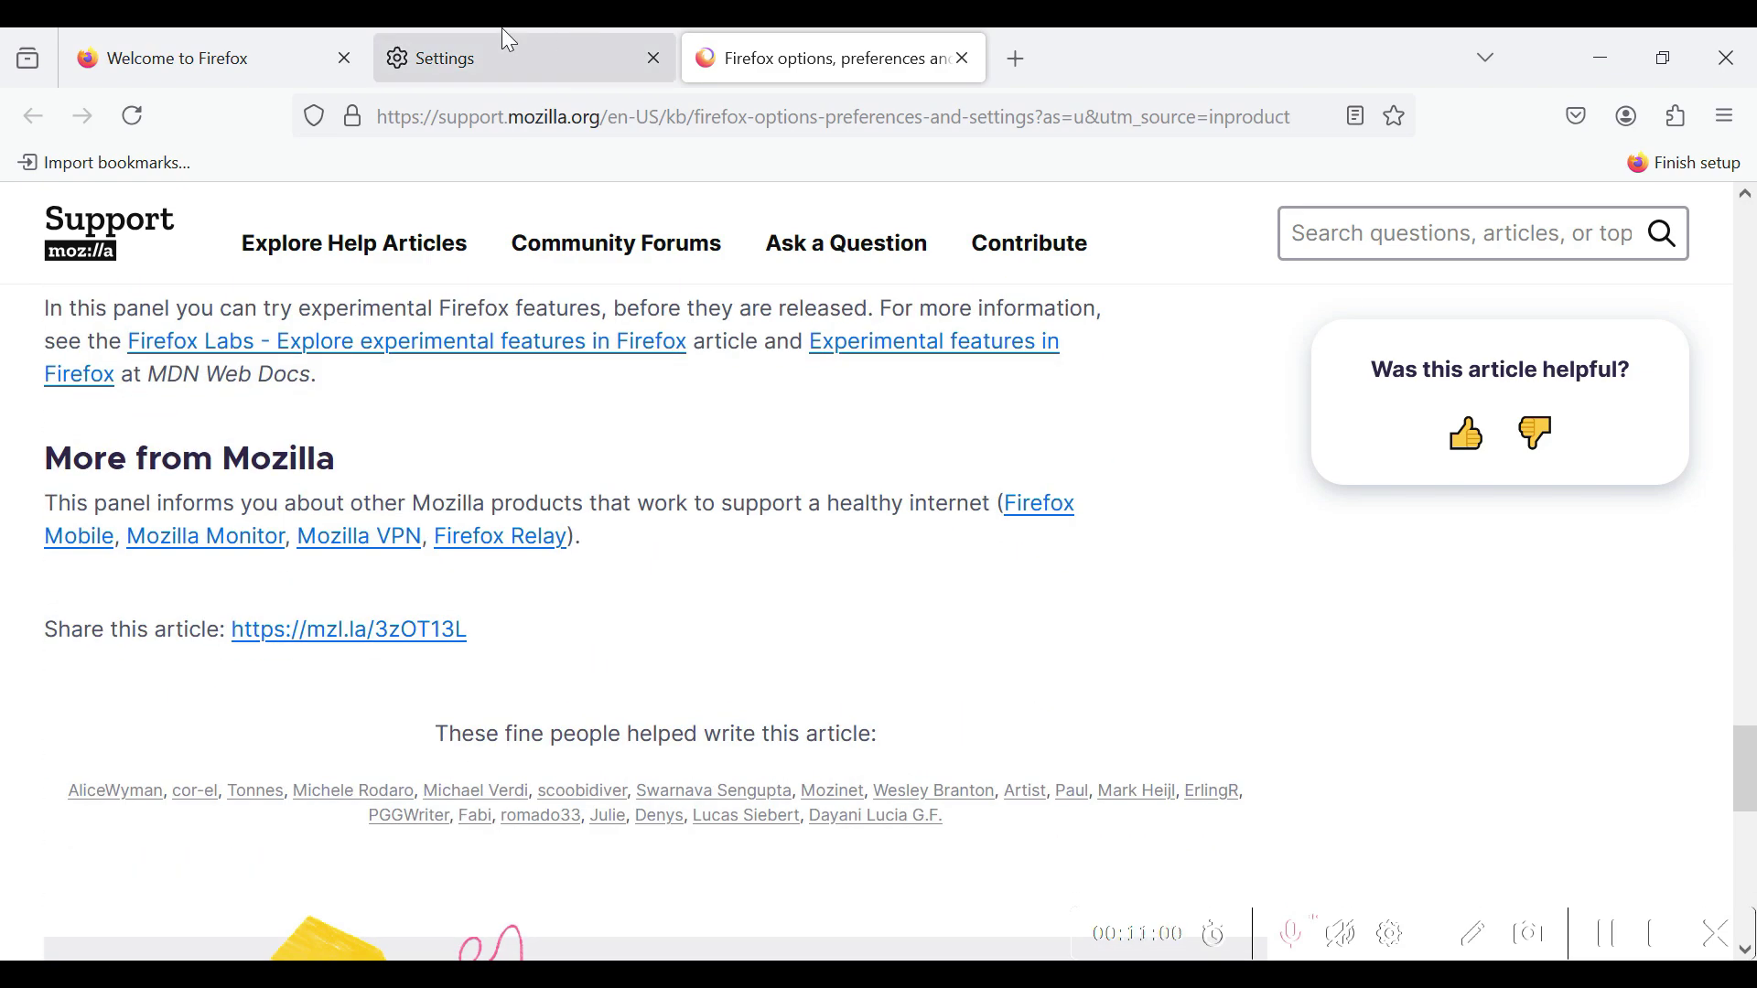
left_click(540, 35)
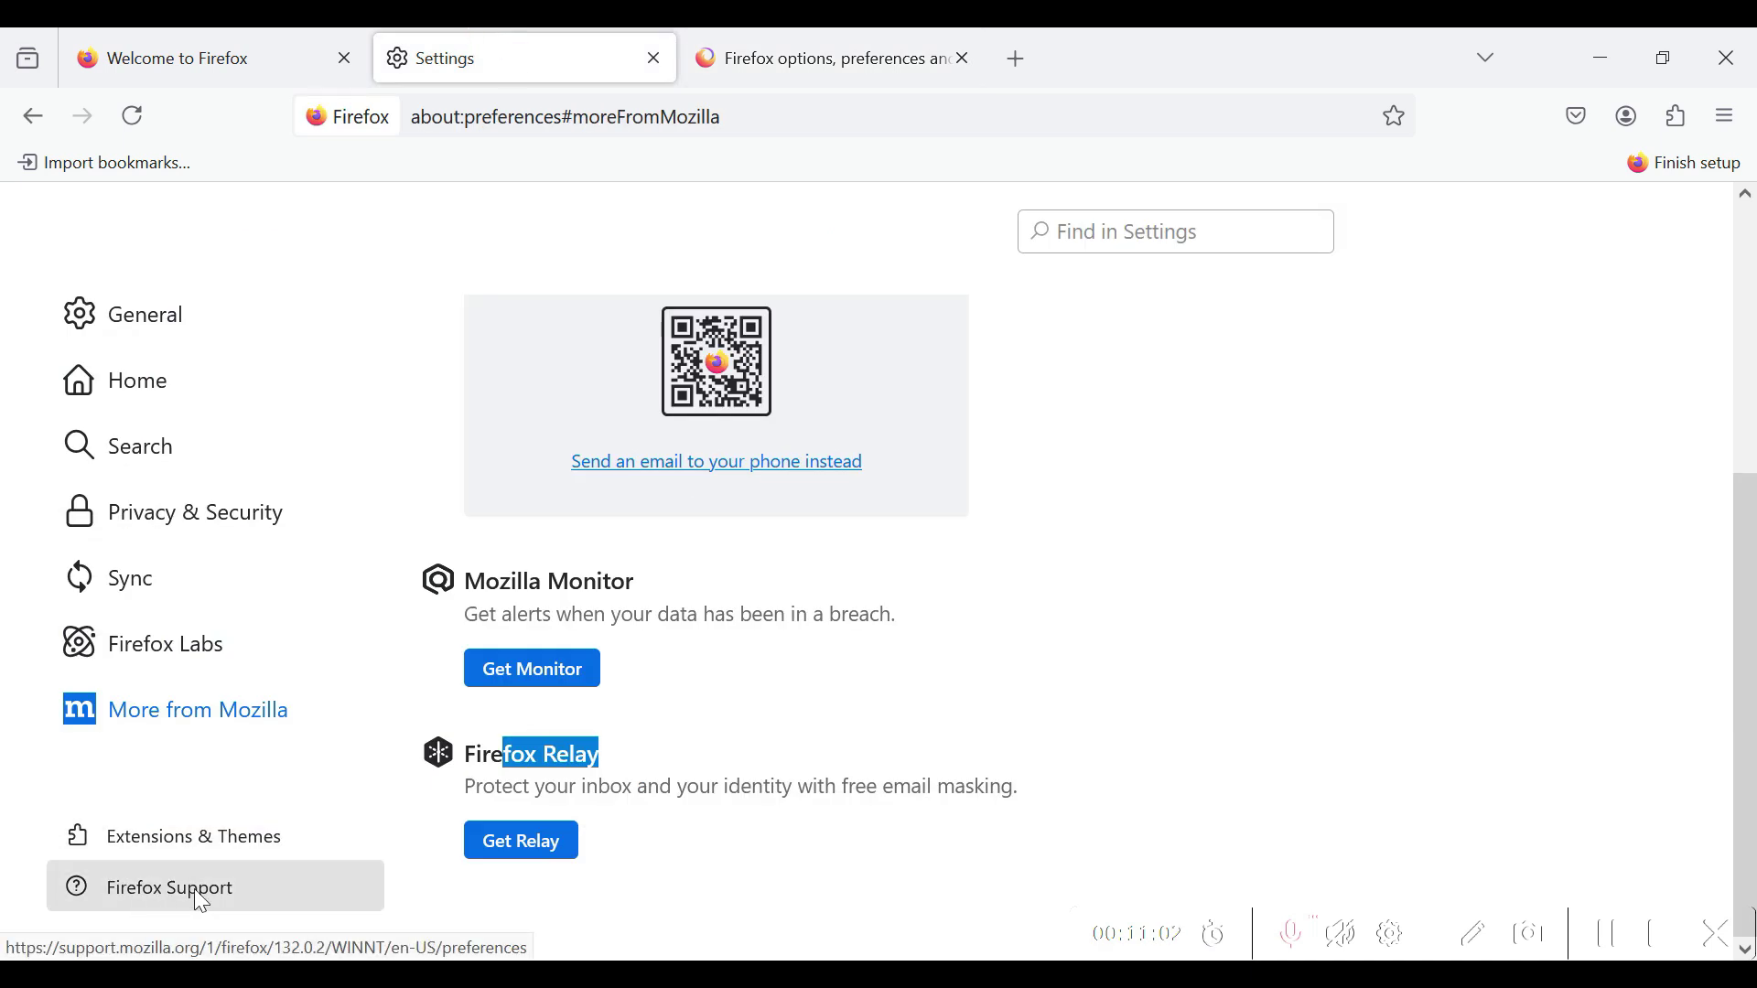
left_click(1408, 517)
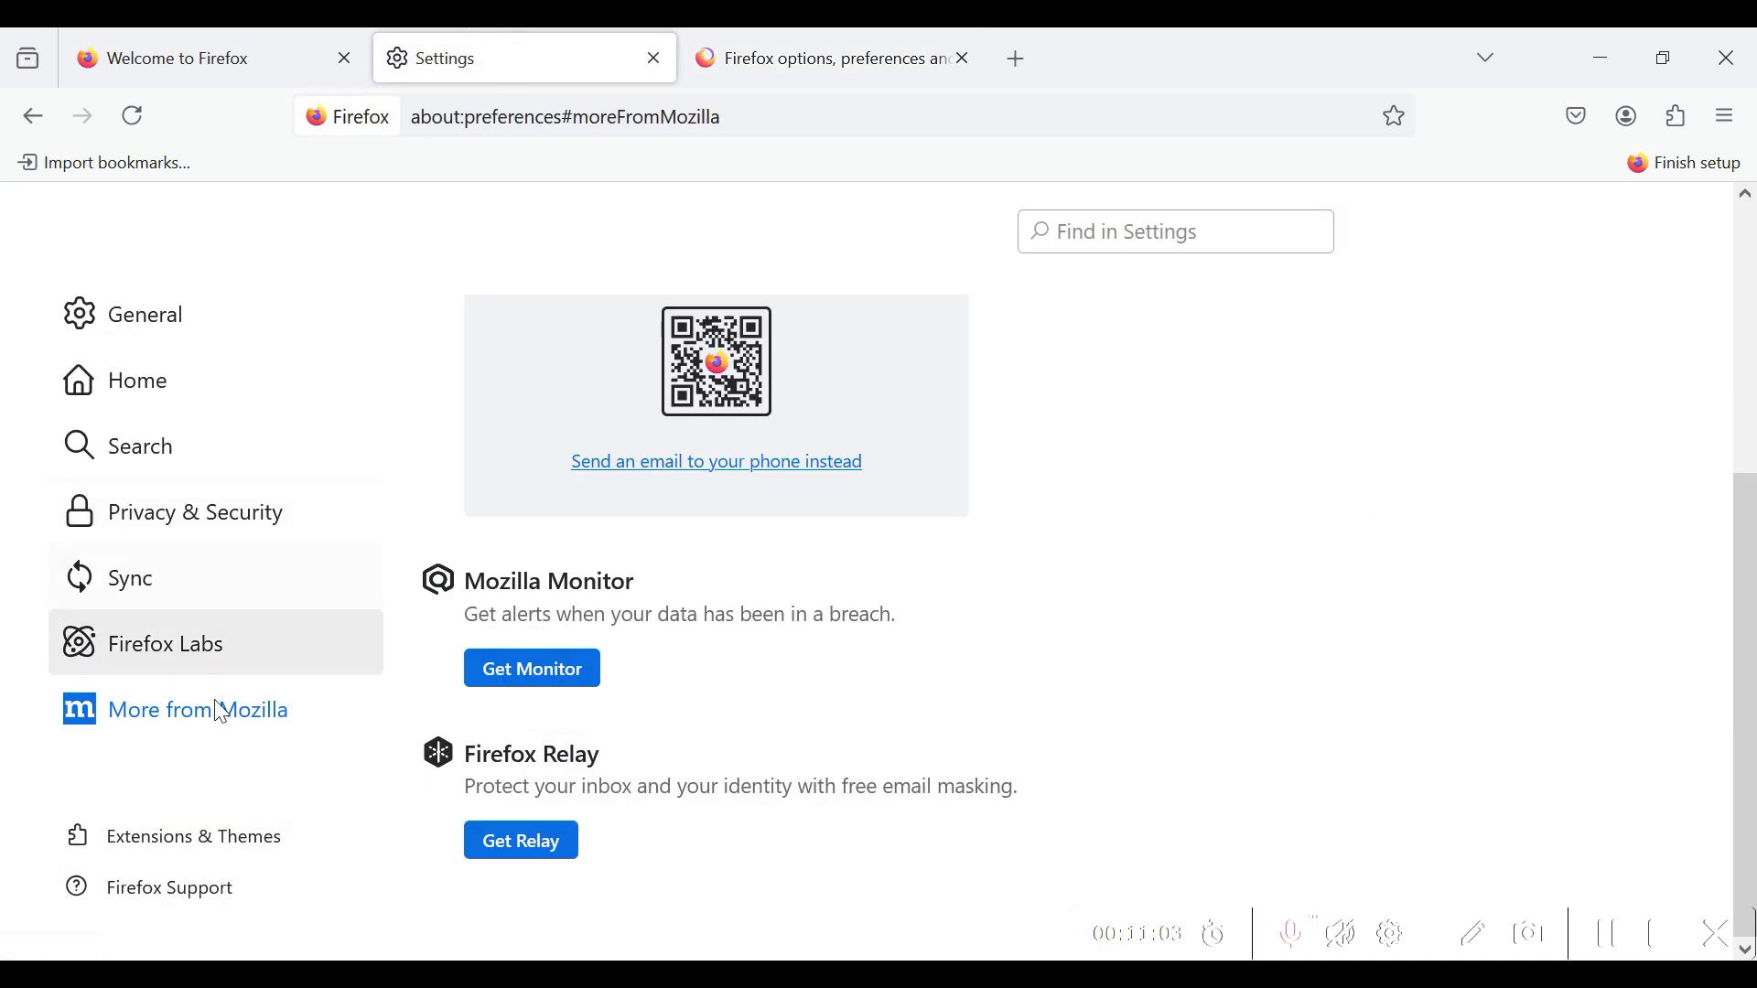
Revisit the General and Home settings pages to review their options.
left_click(155, 337)
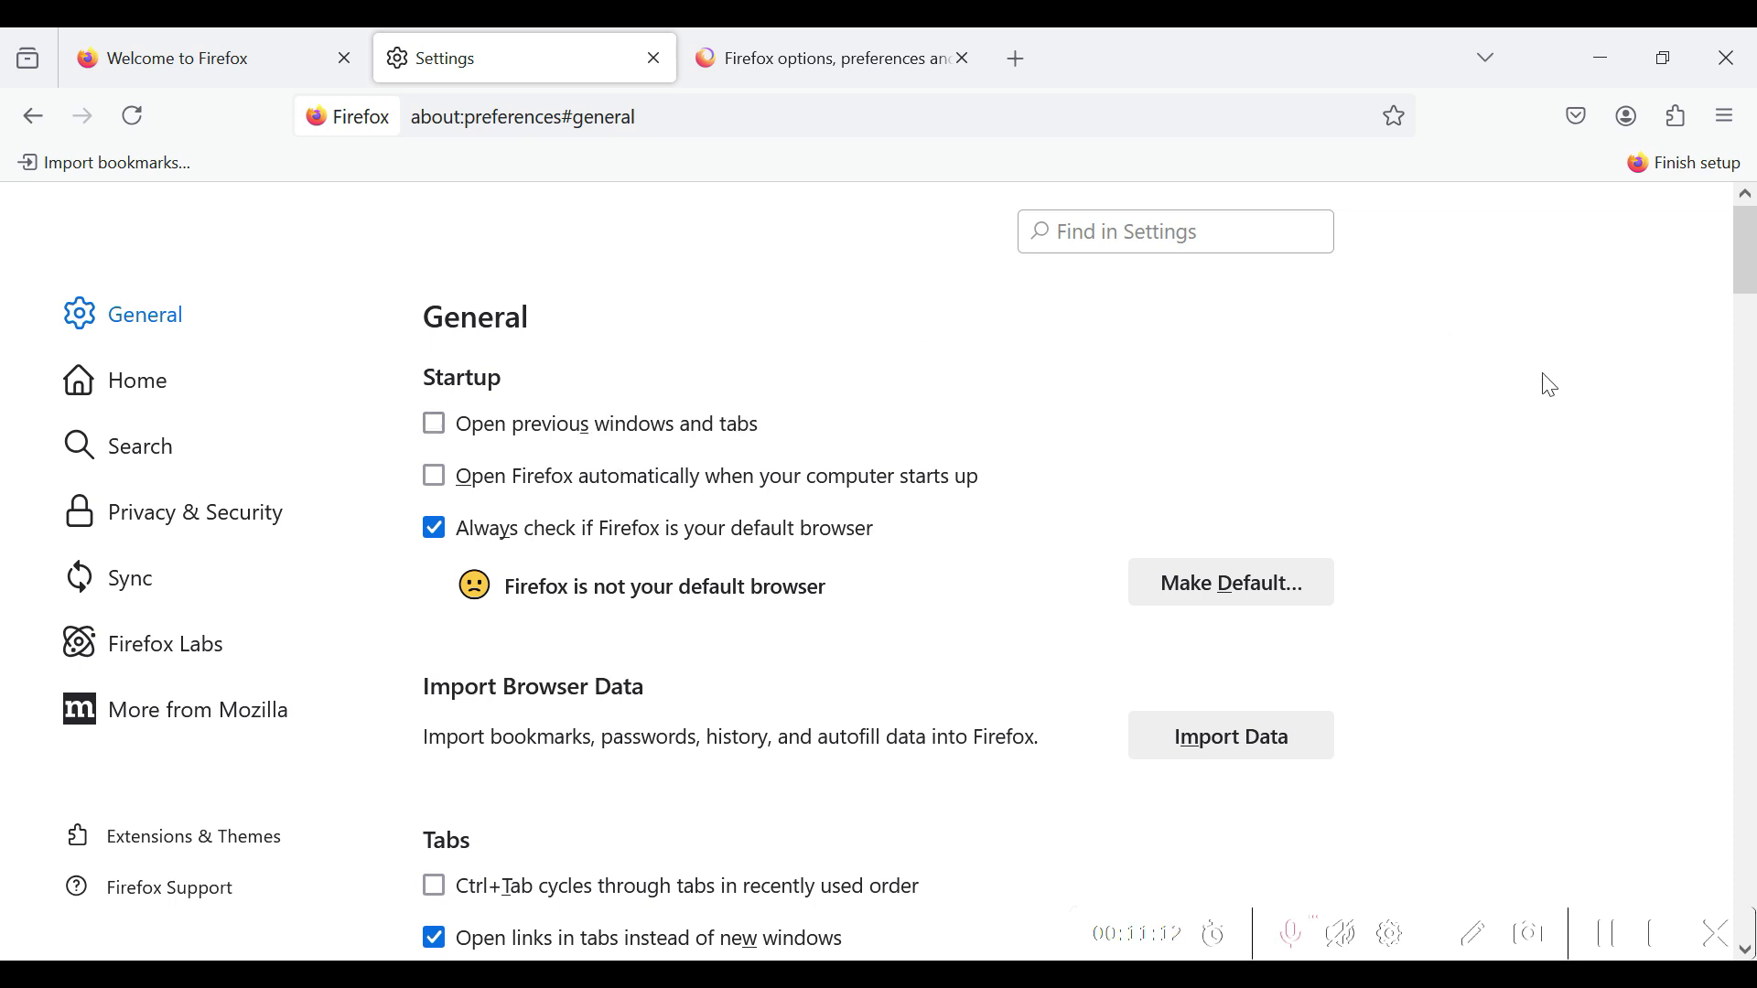
left_click(146, 396)
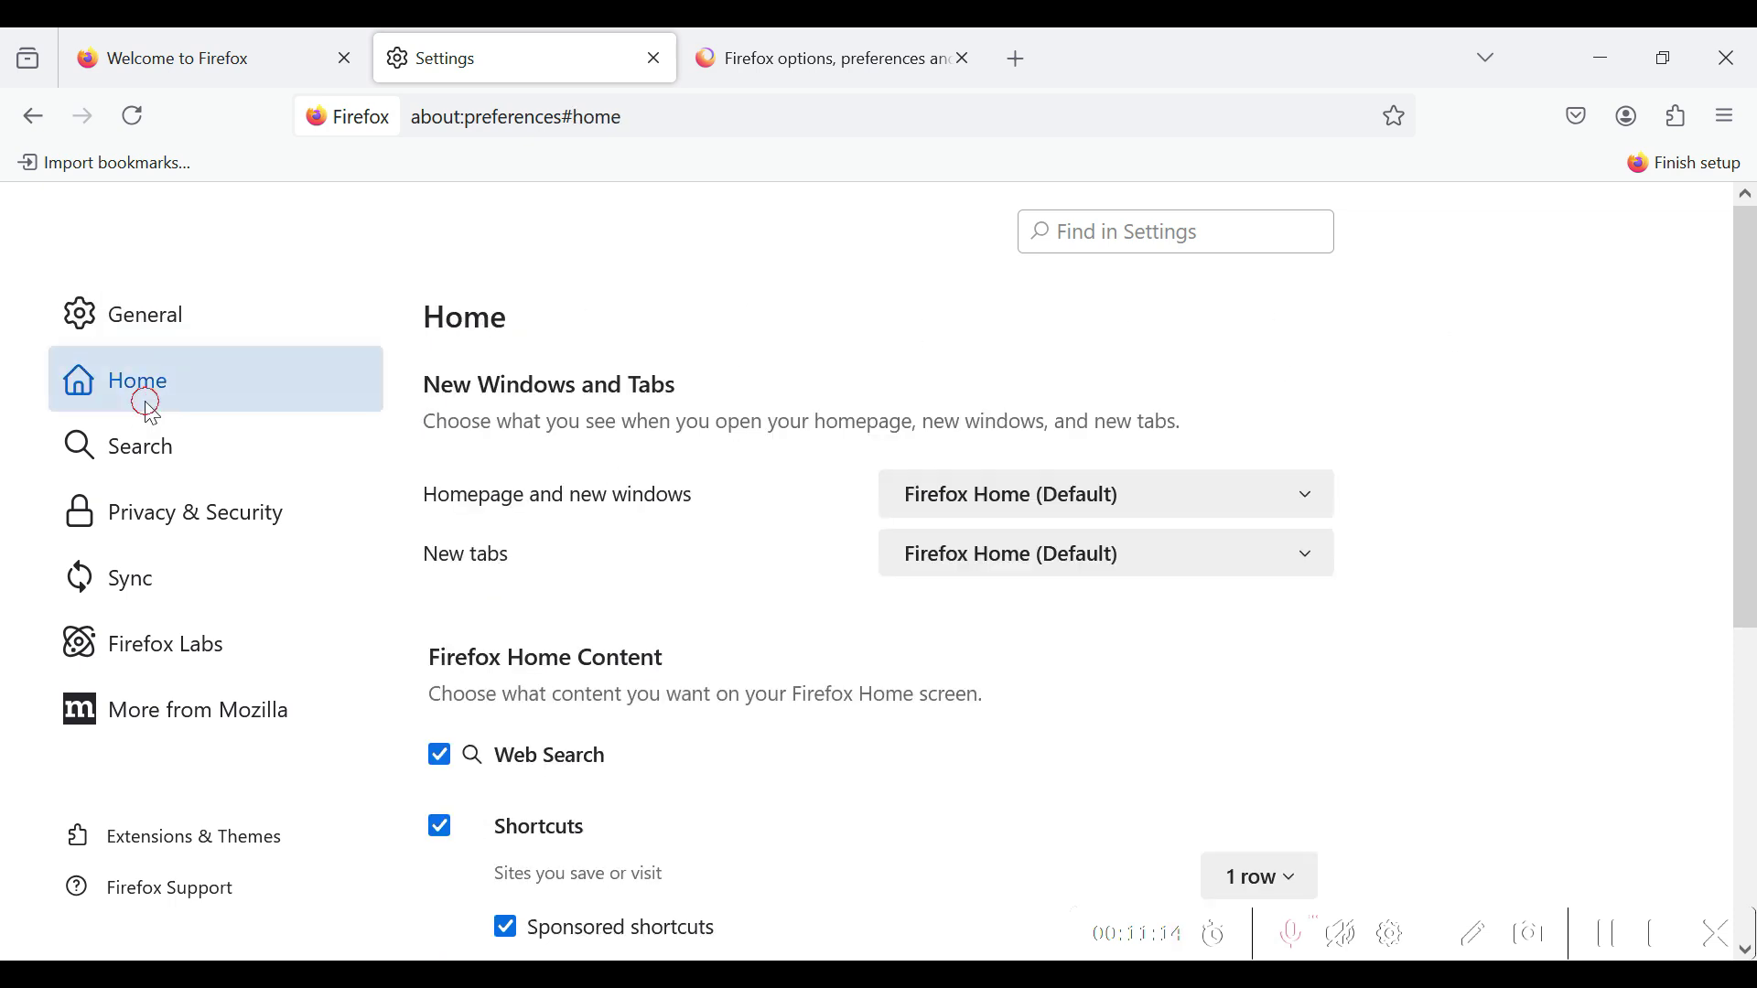
left_click(153, 322)
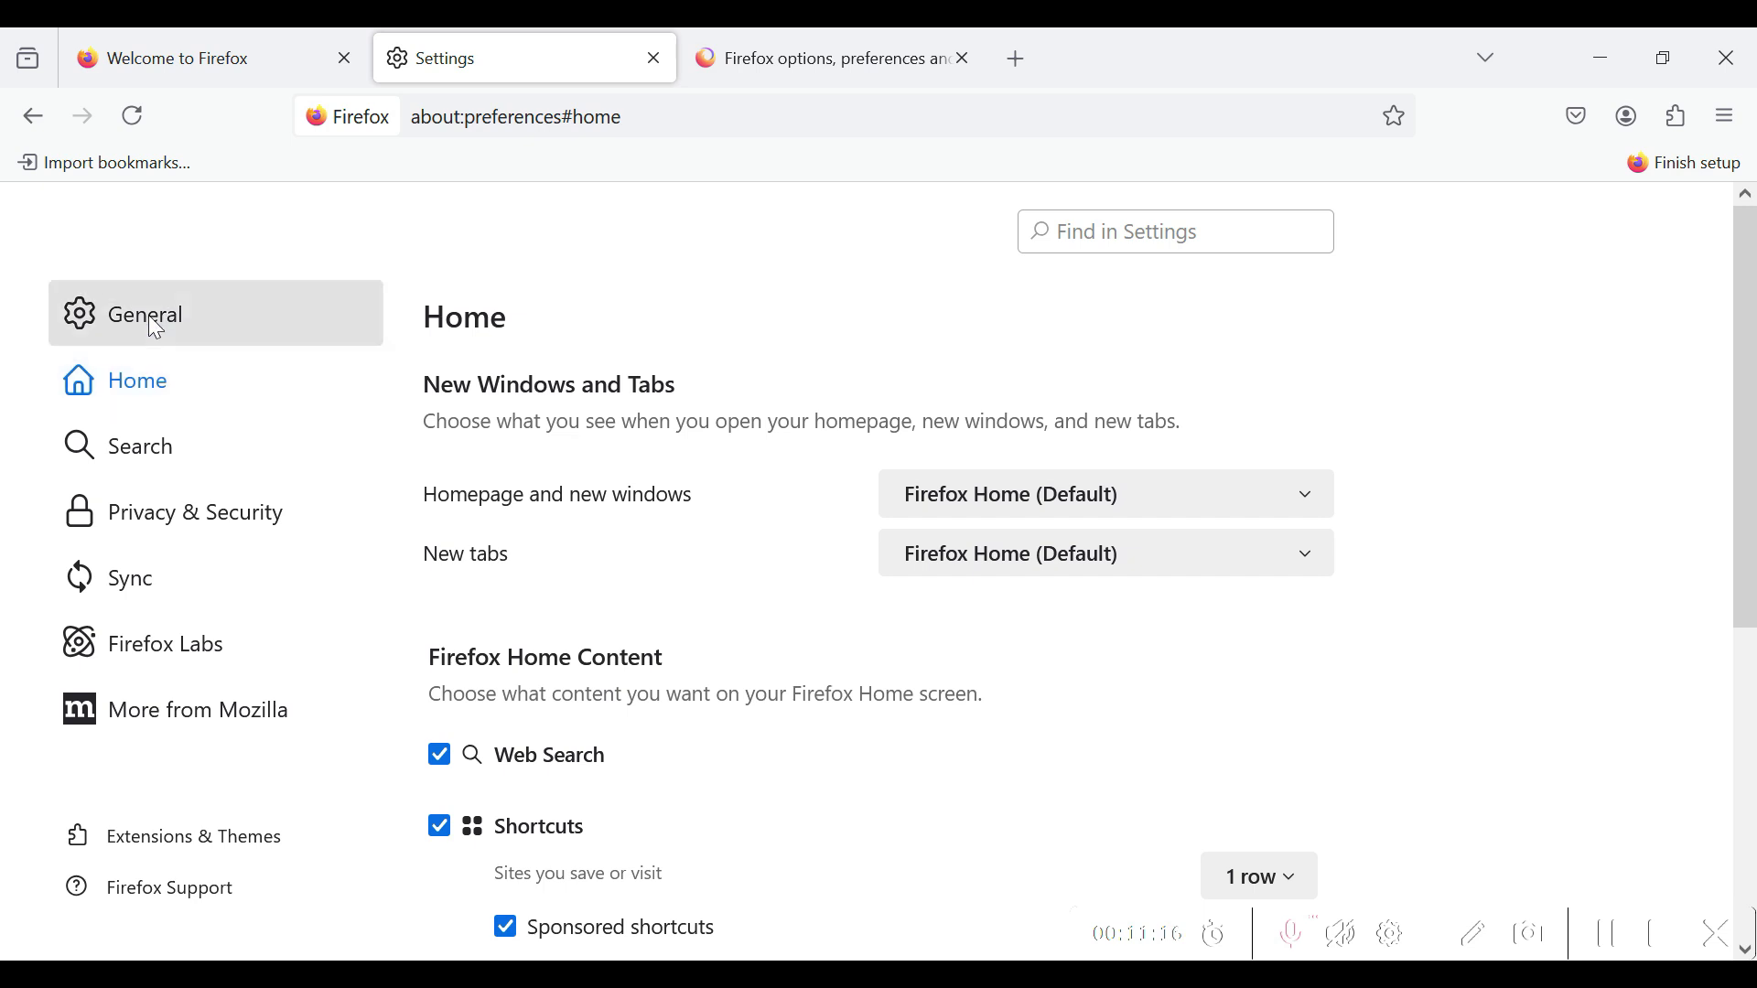